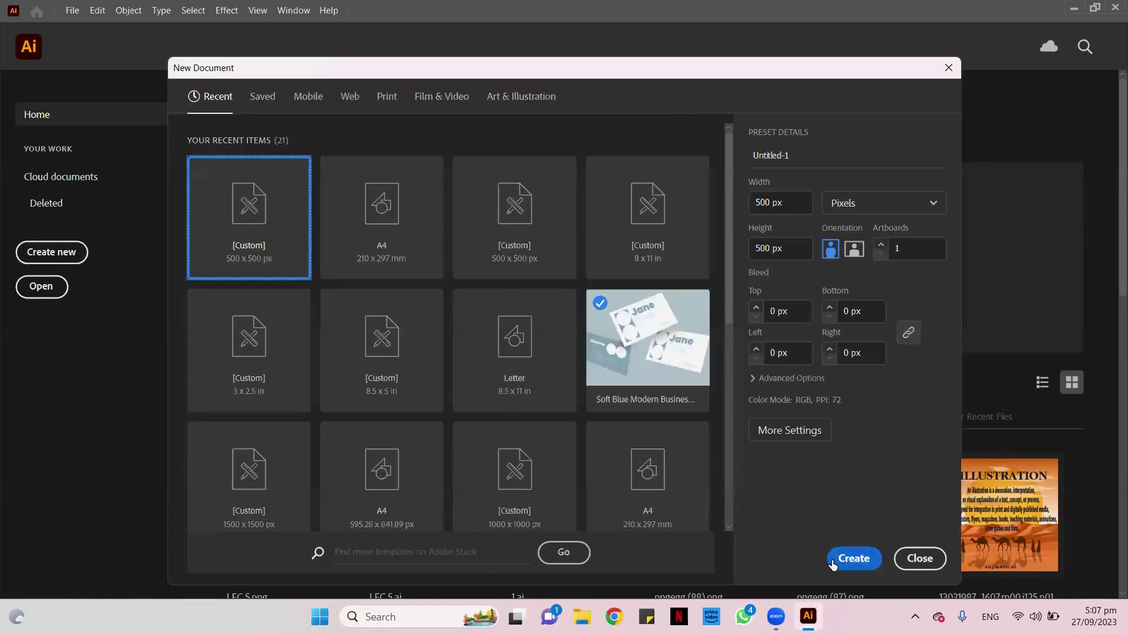
- Create a new 500 x 500 px document with one artboard
left_click(830, 557)
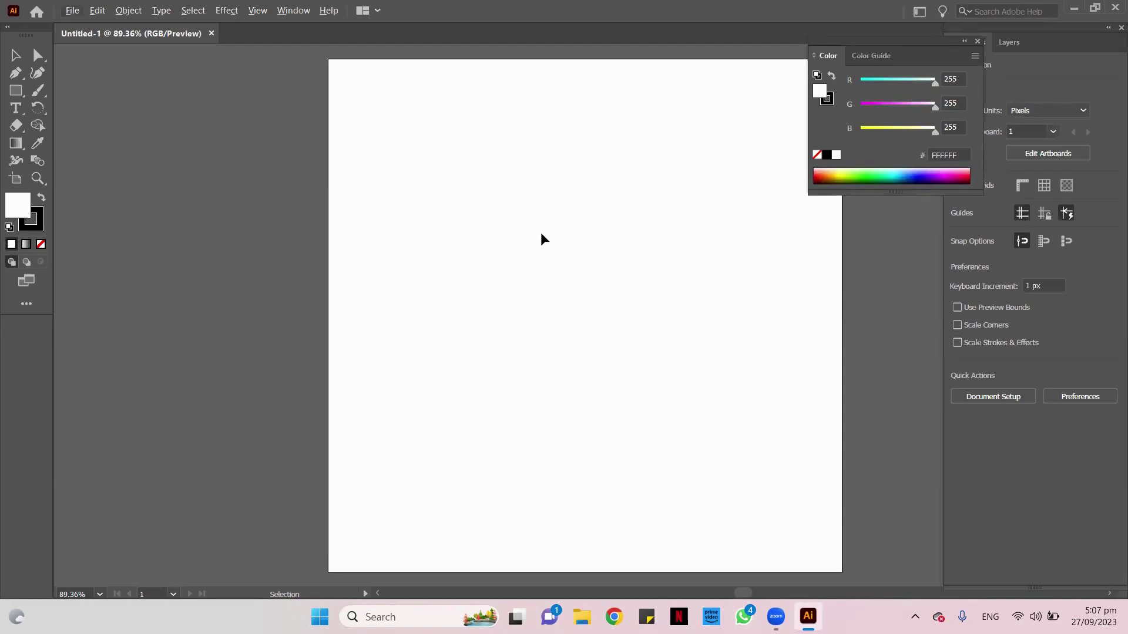
scroll(540, 233, "down", 1)
key("space")
left_click_drag(545, 244, 496, 234)
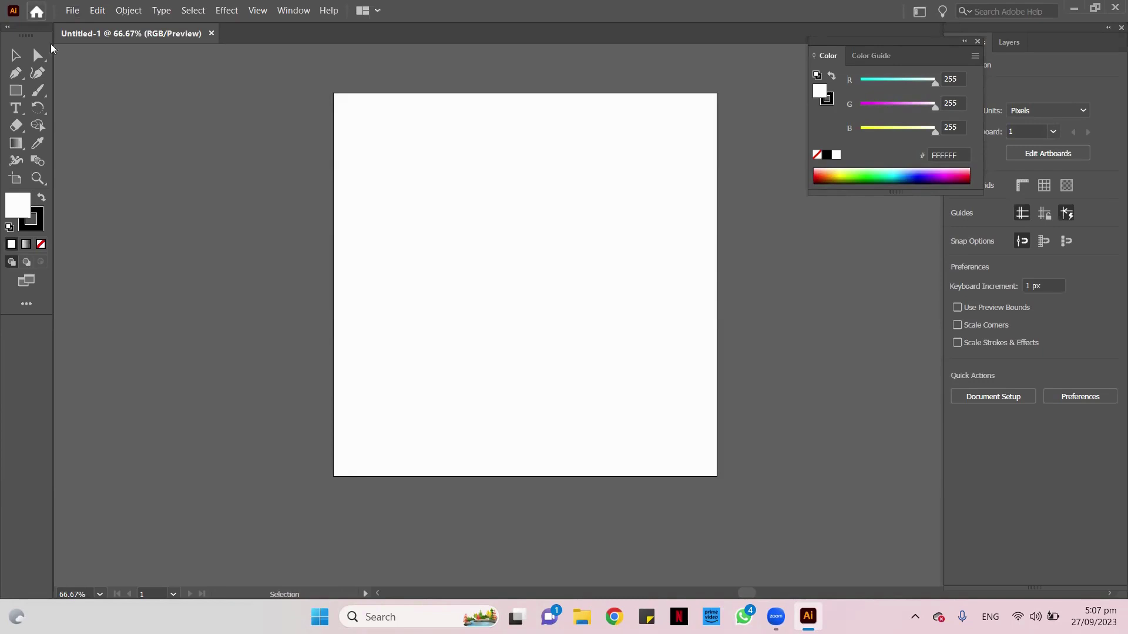
- Create another new 500 x 500 px document and close the Untitled-1 document
left_click(37, 11)
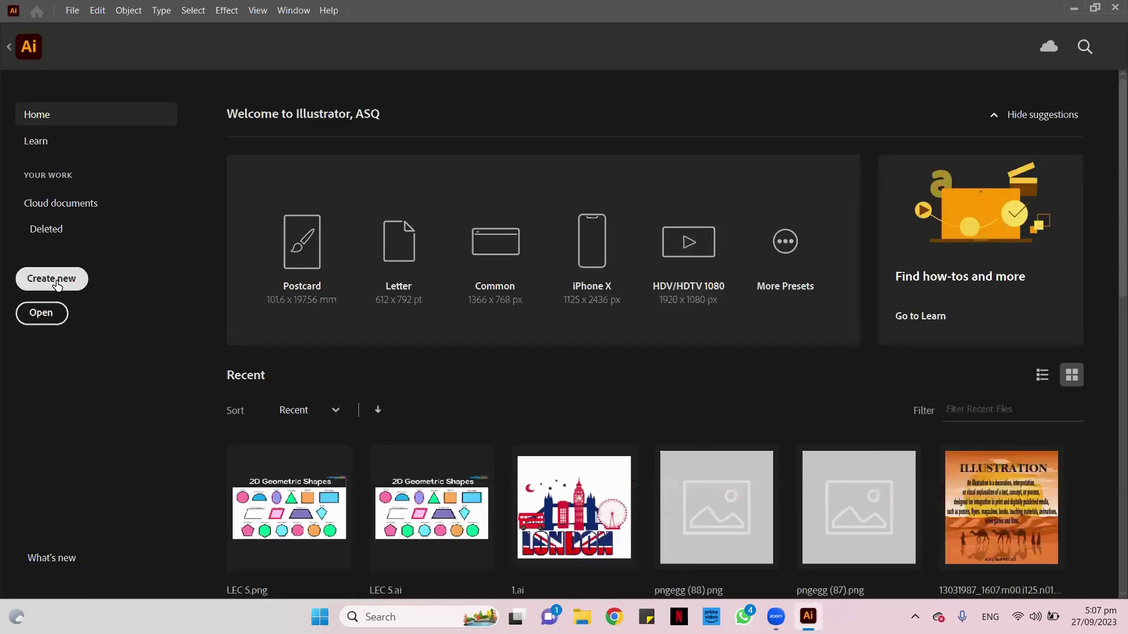
left_click(57, 286)
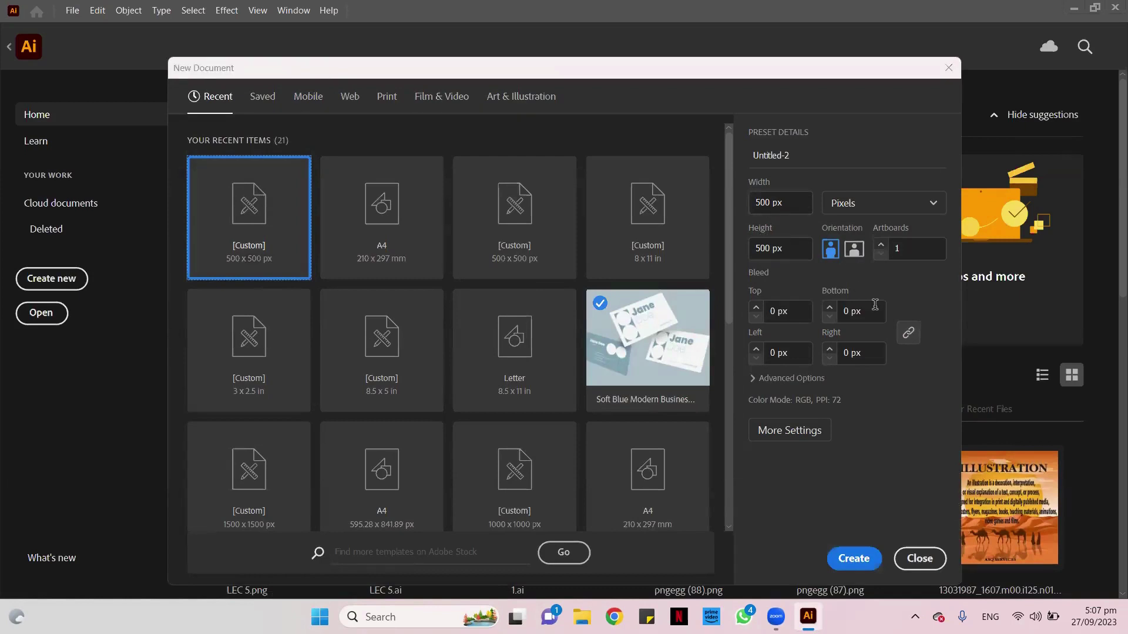
left_click(935, 206)
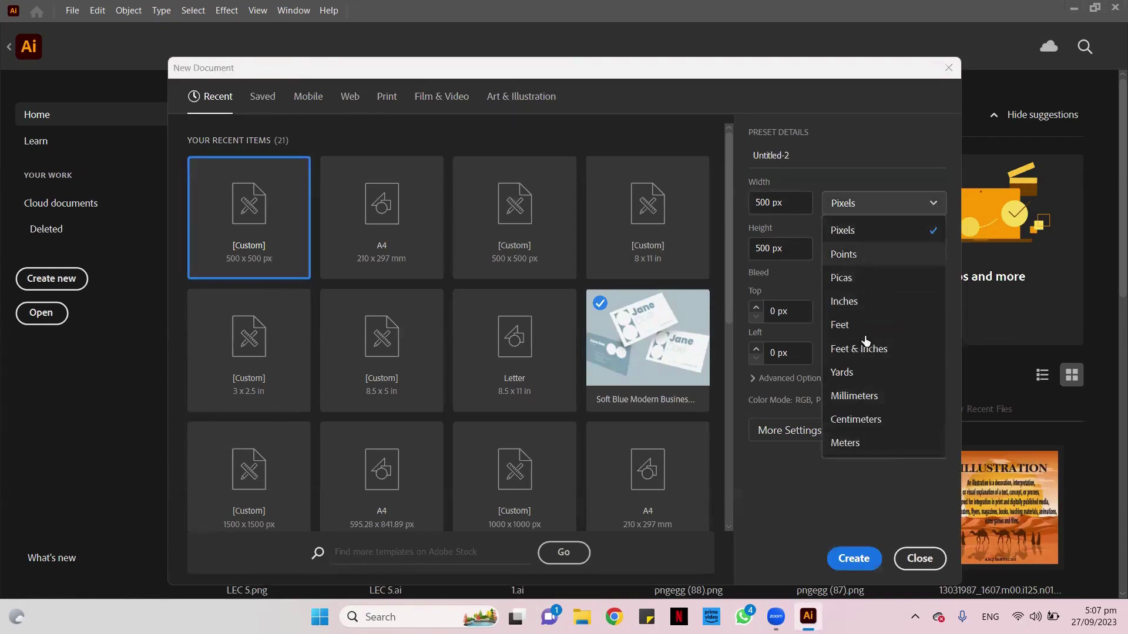
left_click(764, 505)
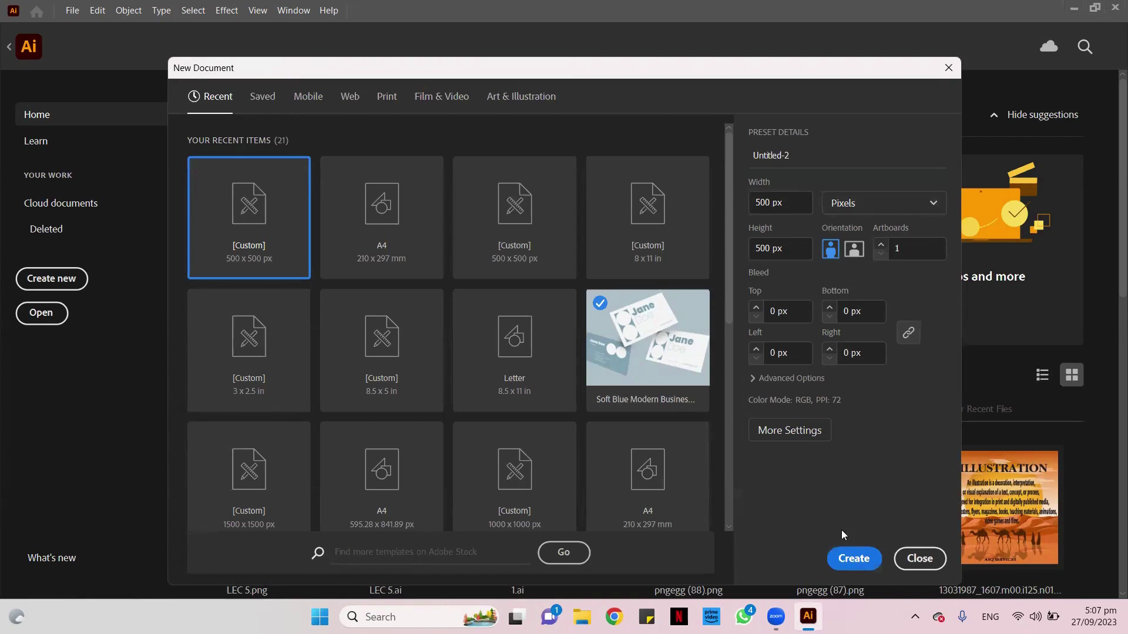
left_click(852, 563)
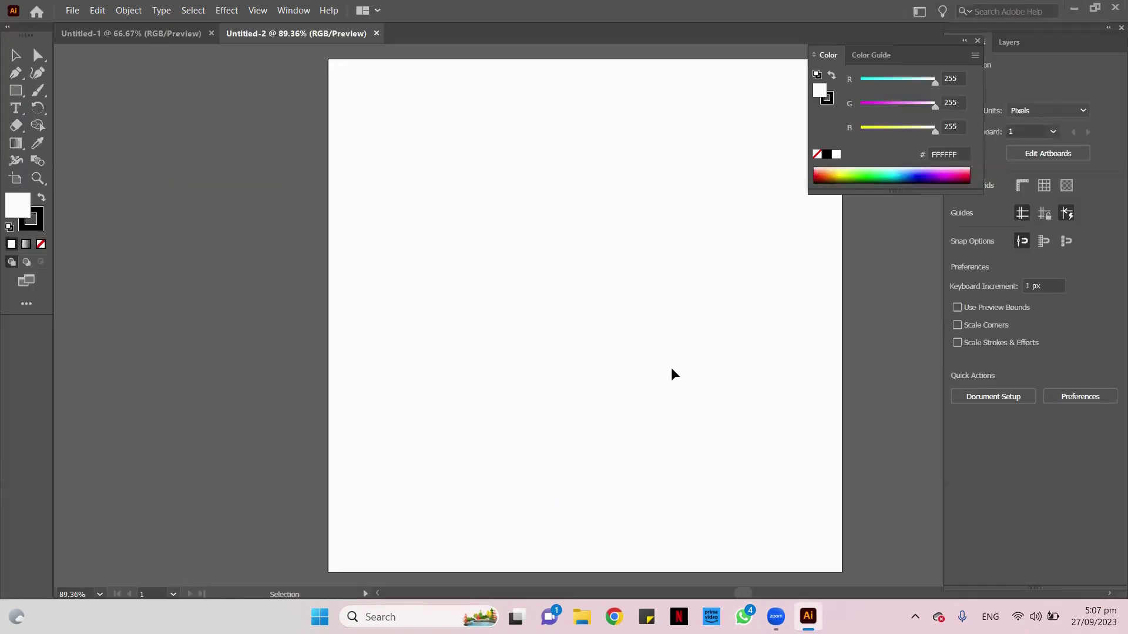
scroll(657, 334, "down", 1)
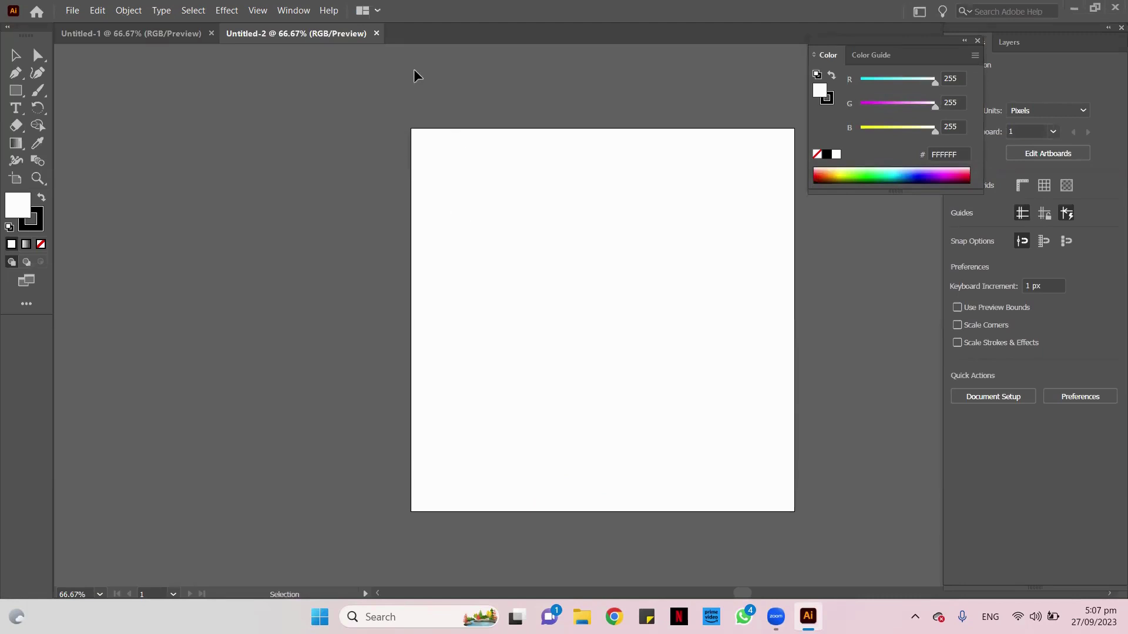
left_click(211, 33)
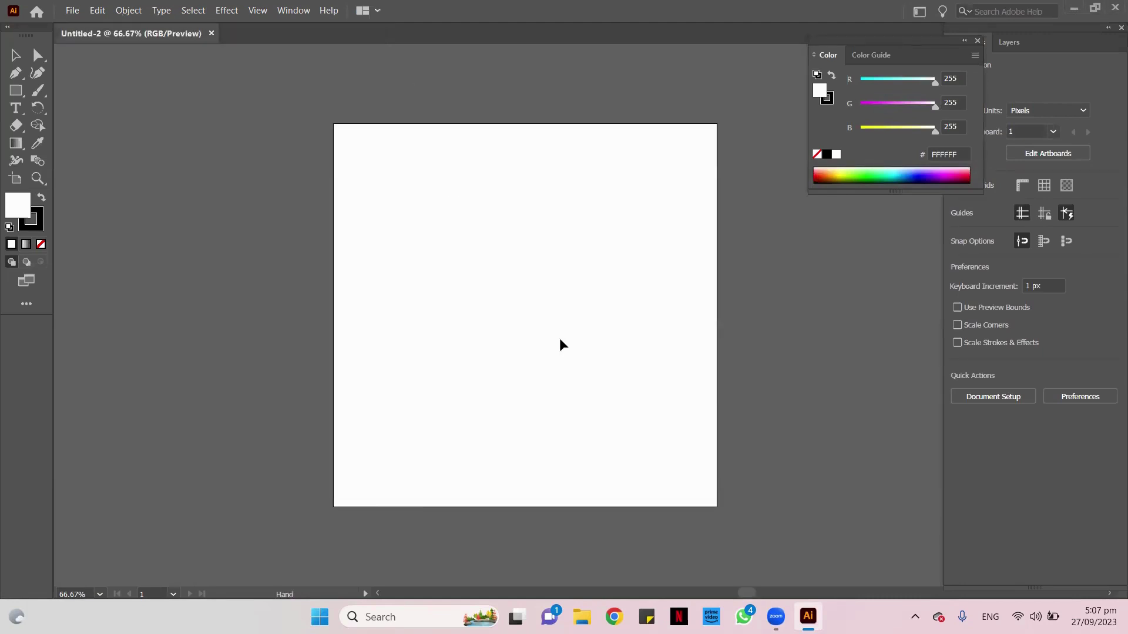
- Switch to Chrome with the ASQ Services profile and search Google for "logo types"
left_click(614, 617)
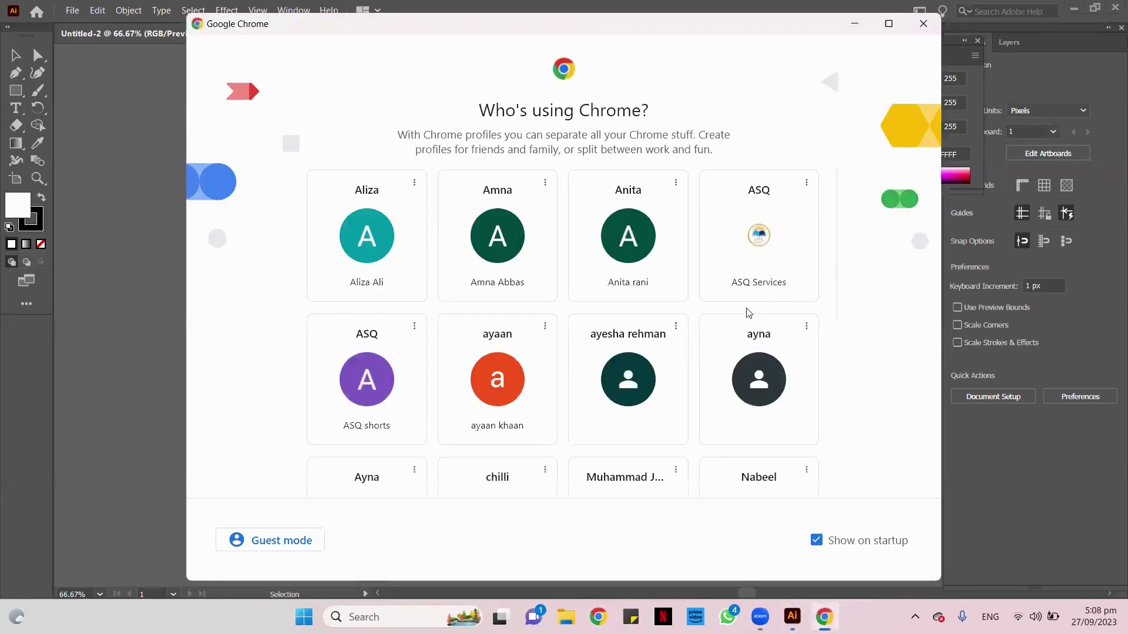
left_click(761, 242)
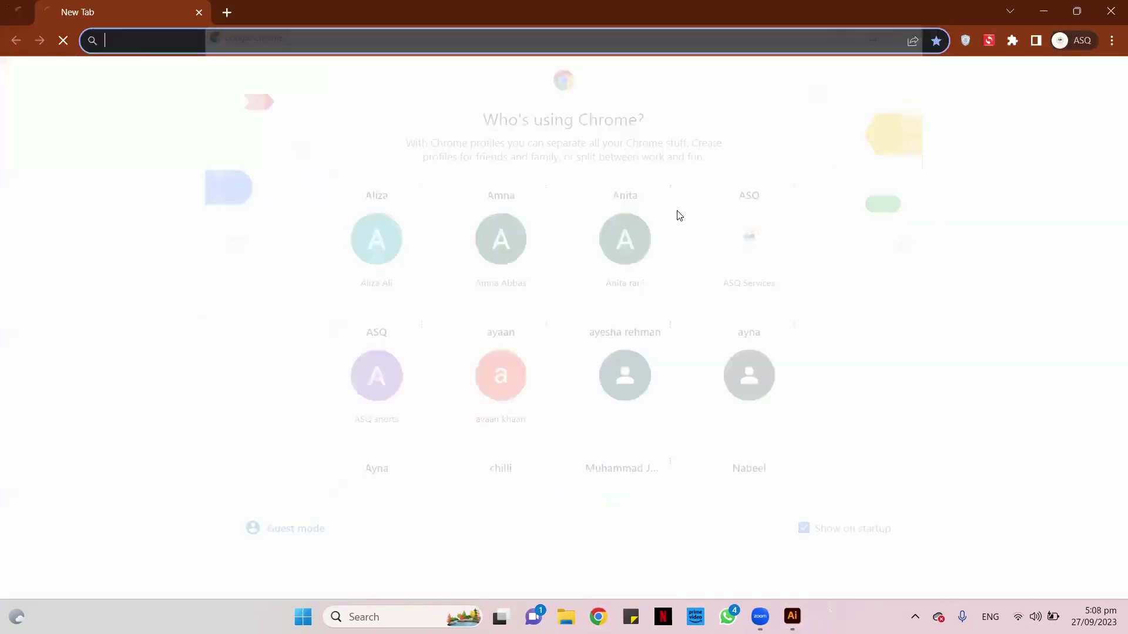
left_click(556, 308)
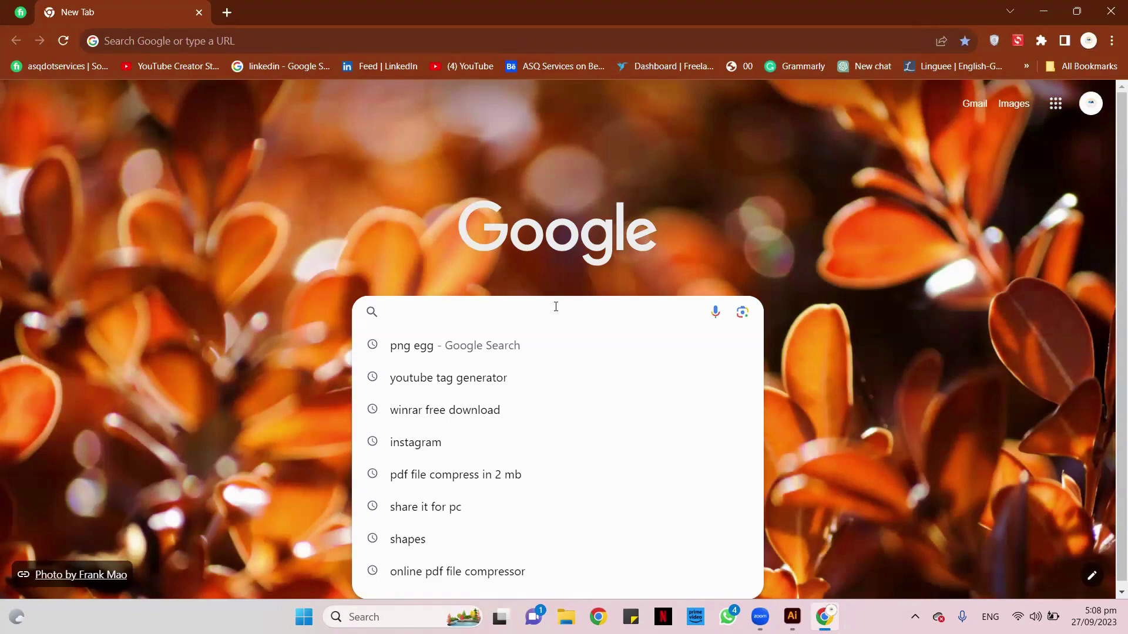
type("logo")
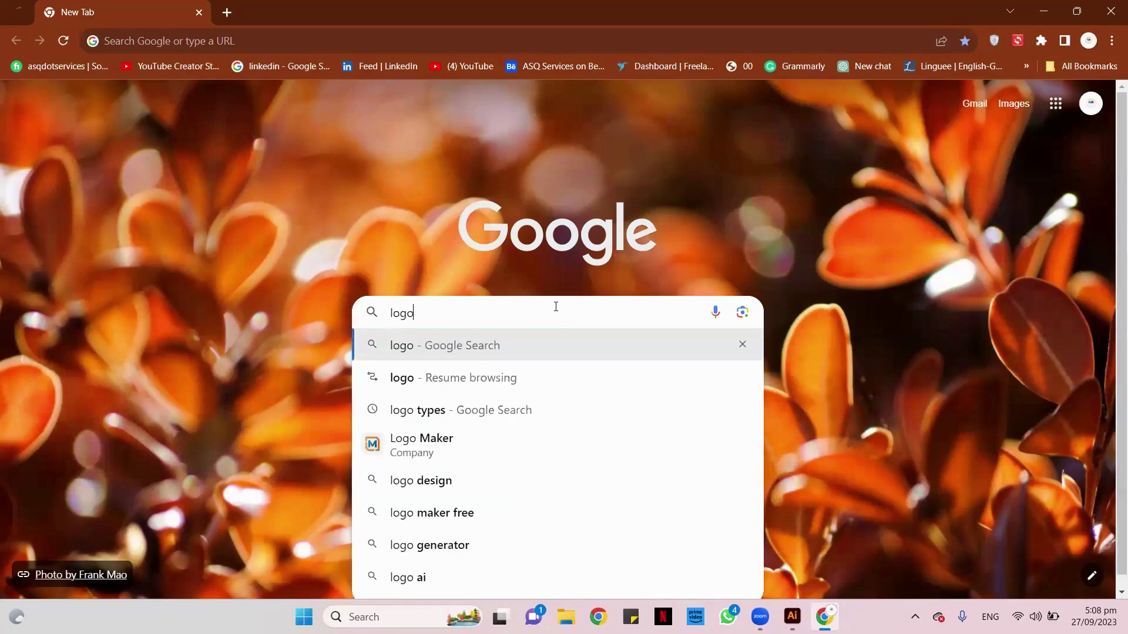
left_click(546, 411)
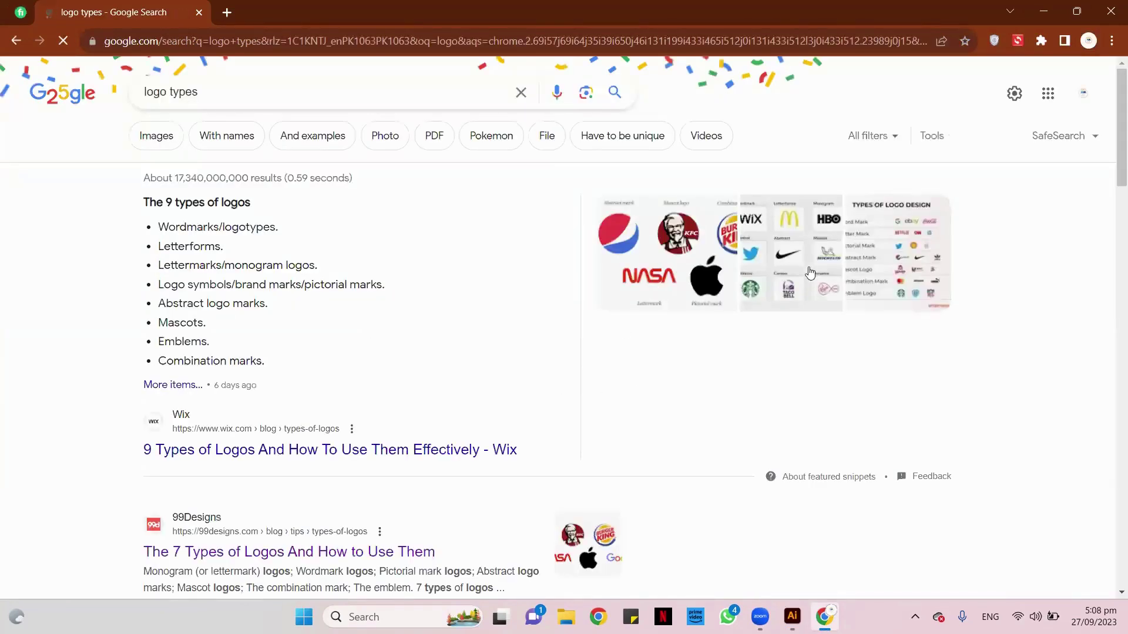
- Open the Wix article on 9 types of logos and view its chart of logo type examples
left_click(809, 272)
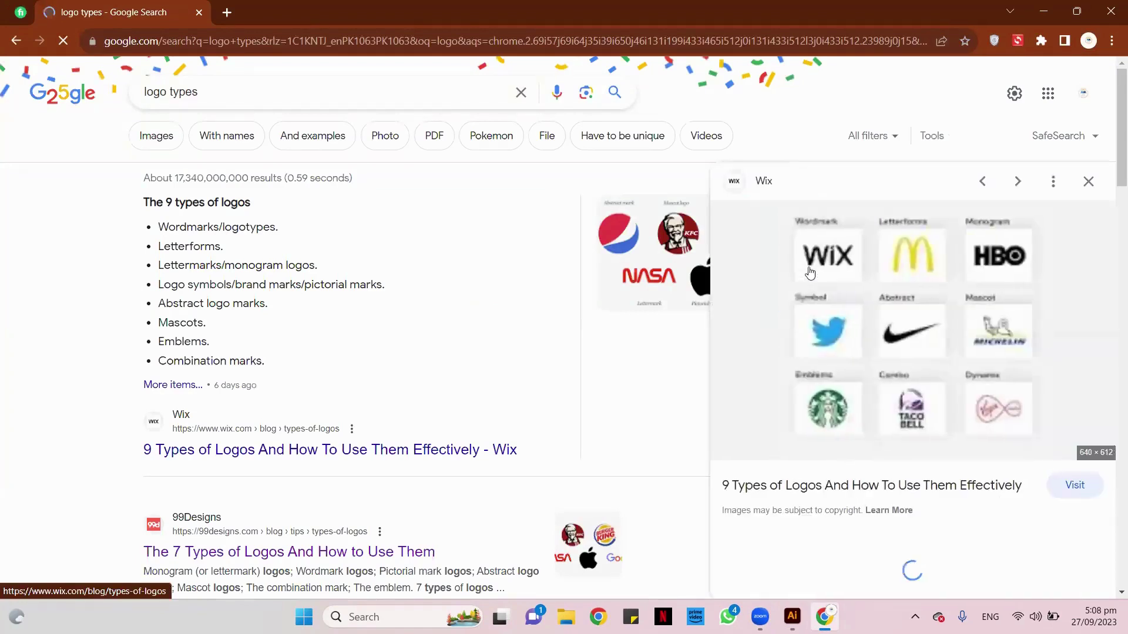
left_click(794, 487)
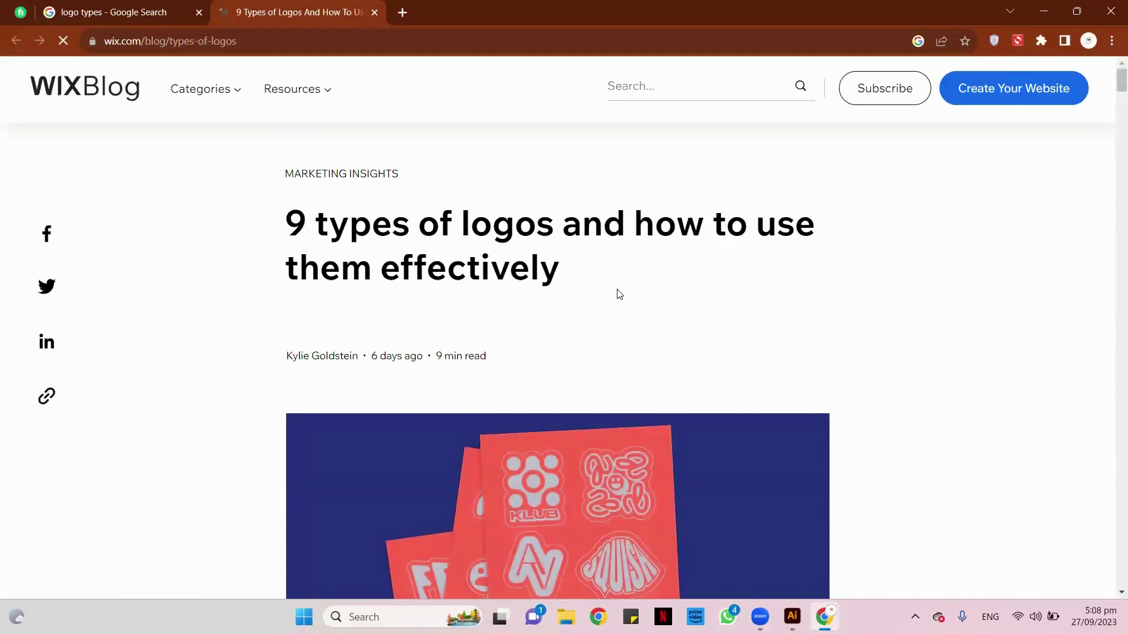
scroll(777, 235, "down", 15)
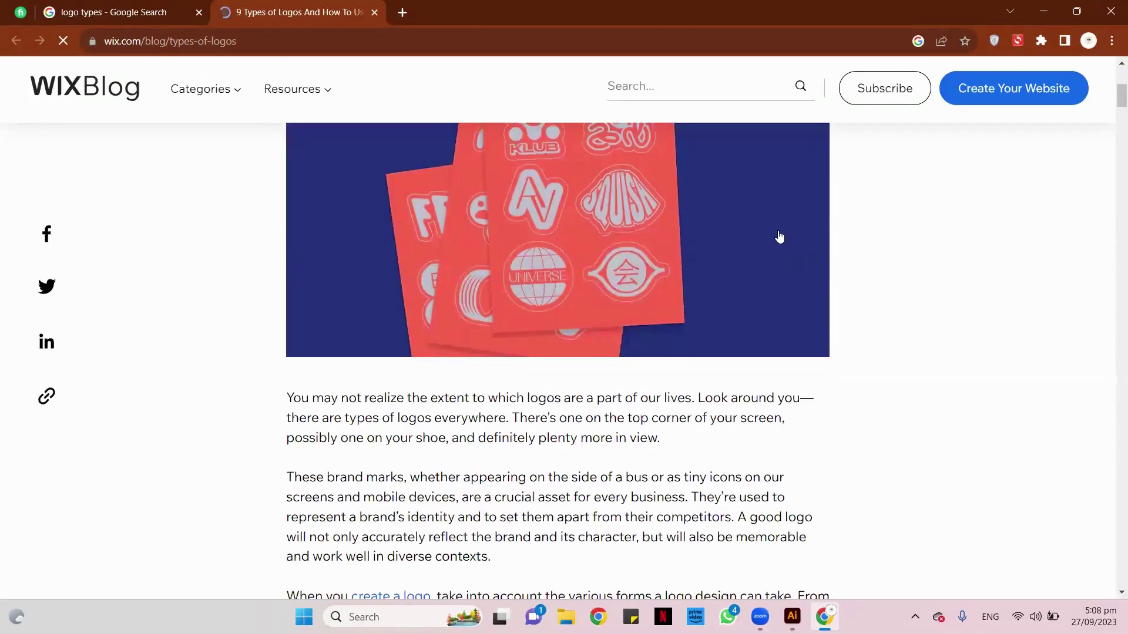
scroll(779, 230, "down", 7)
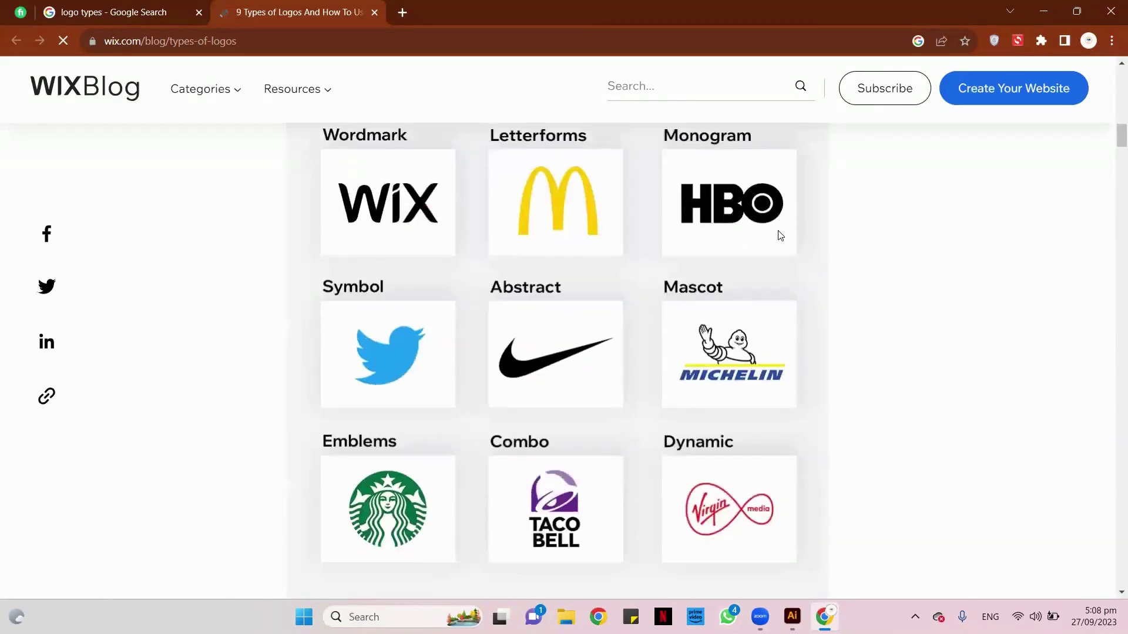
key("ctrl+minus")
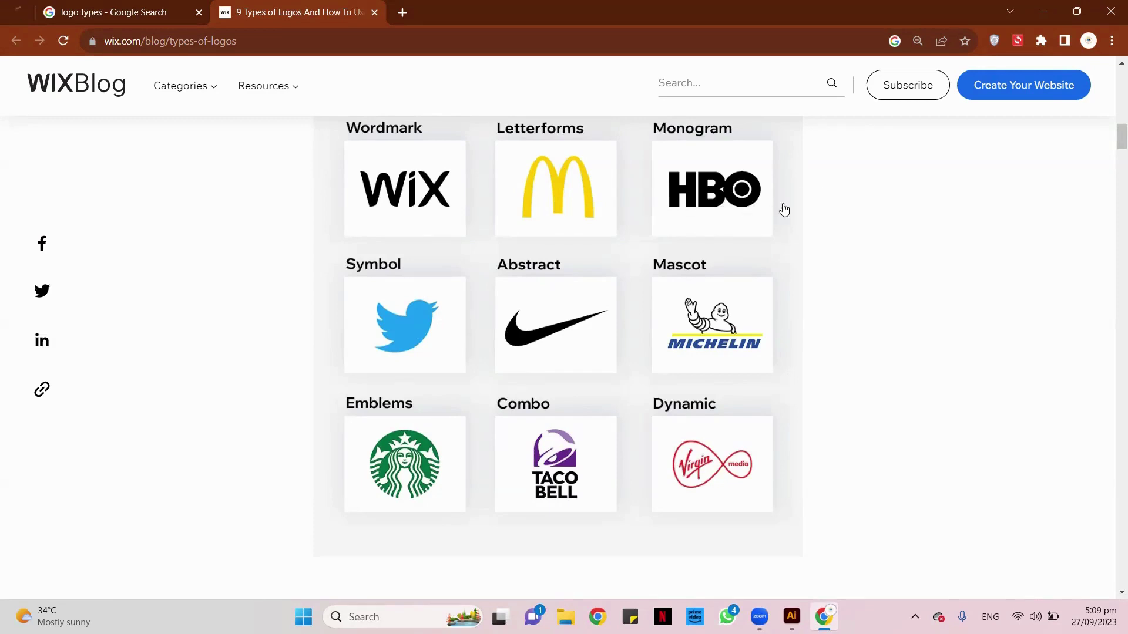
- Search Google for "hbo stands for" in a new tab, then return to the Wix logo types article
left_click(402, 13)
left_click(514, 320)
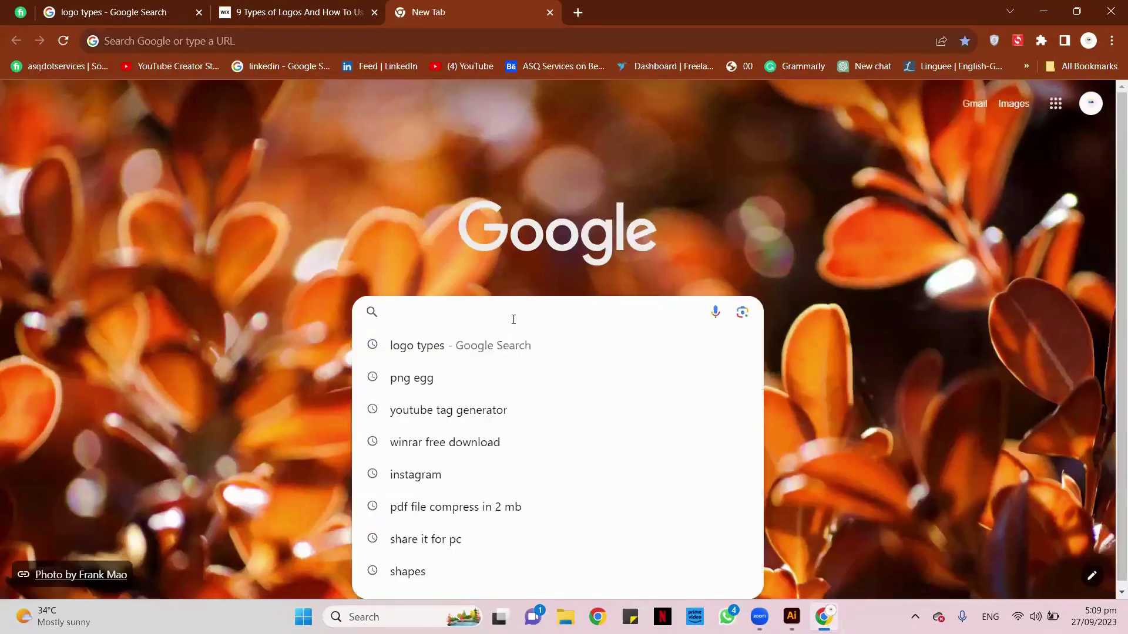
type("hbo")
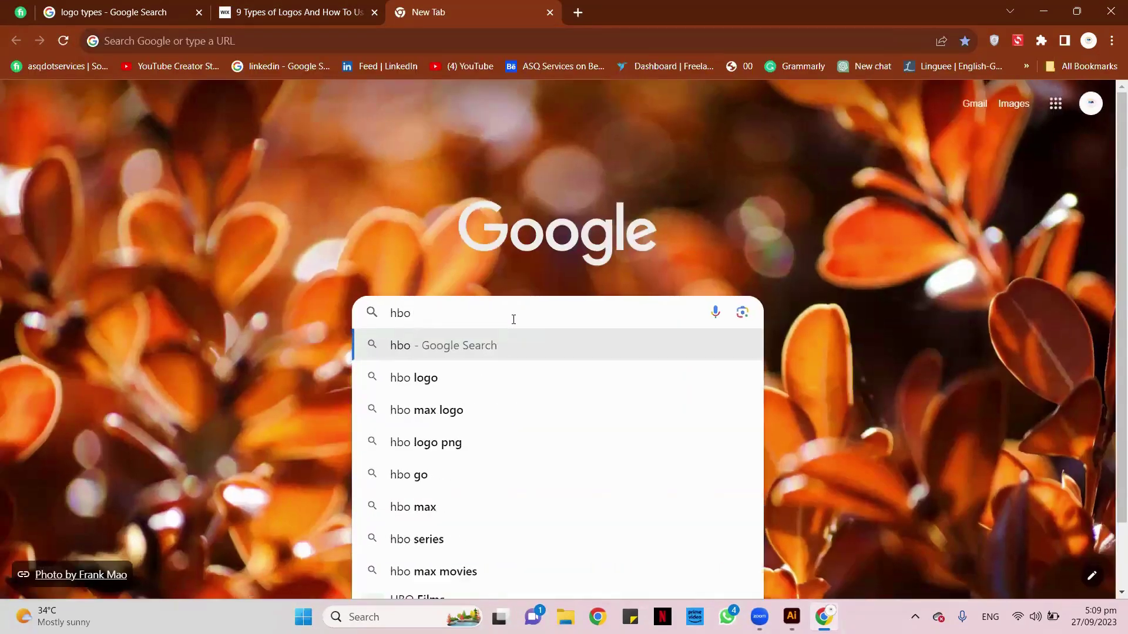
type(" sta")
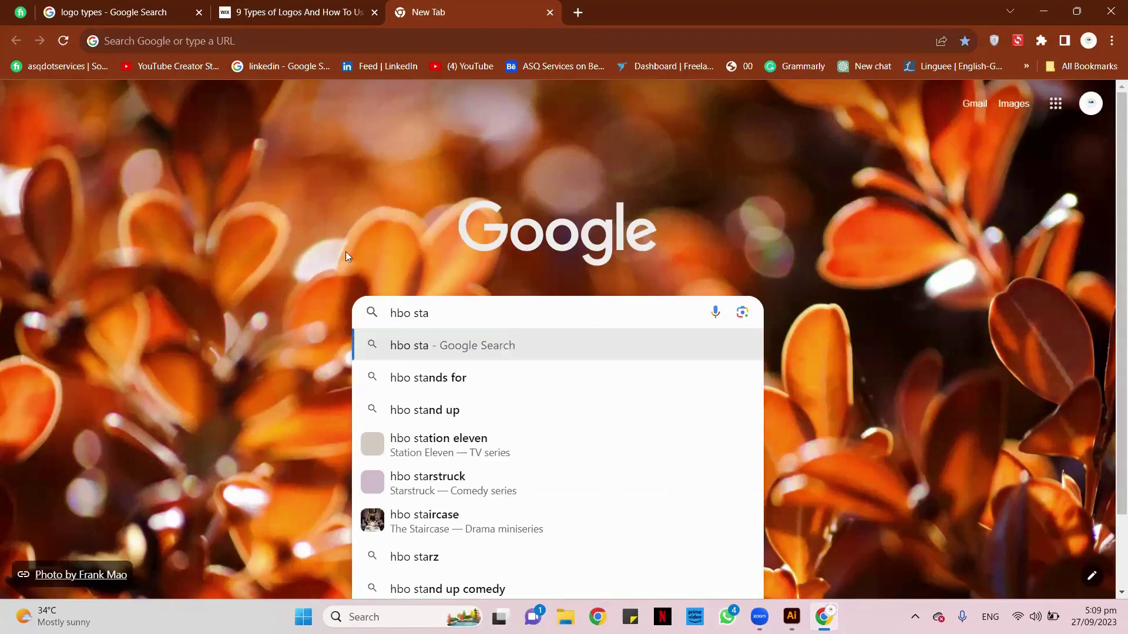
left_click(428, 385)
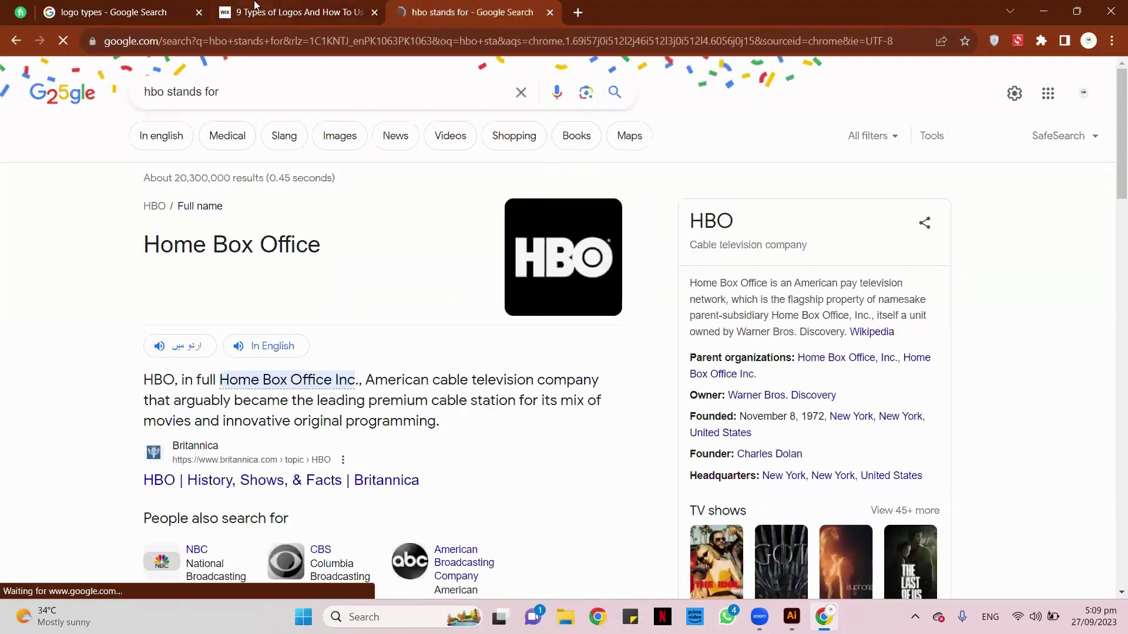
left_click(254, 5)
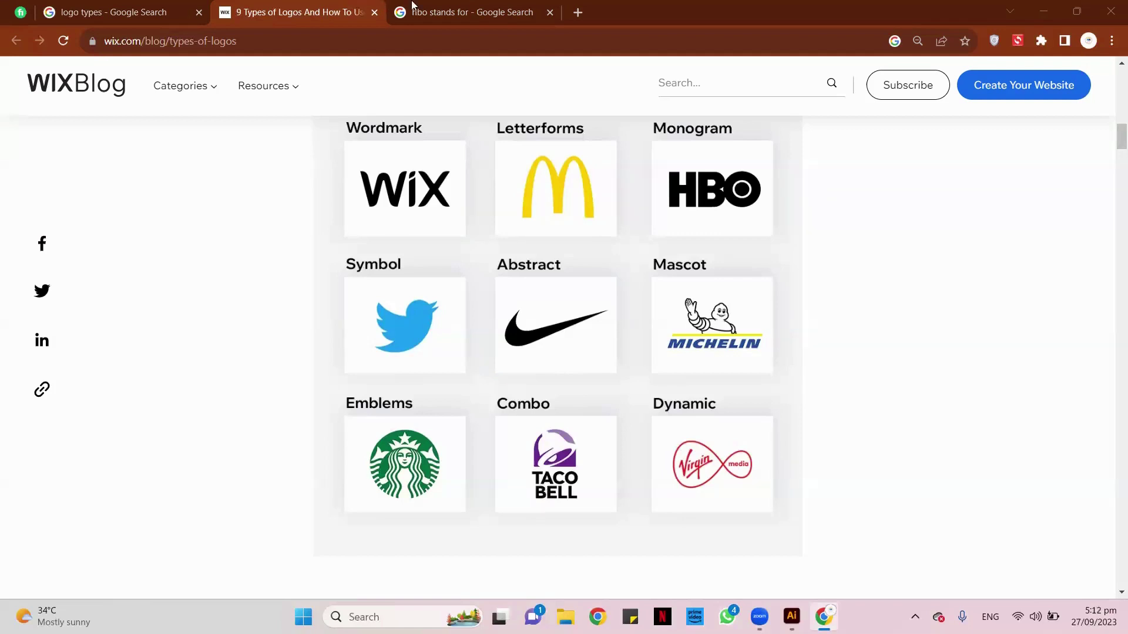
left_click(285, 95)
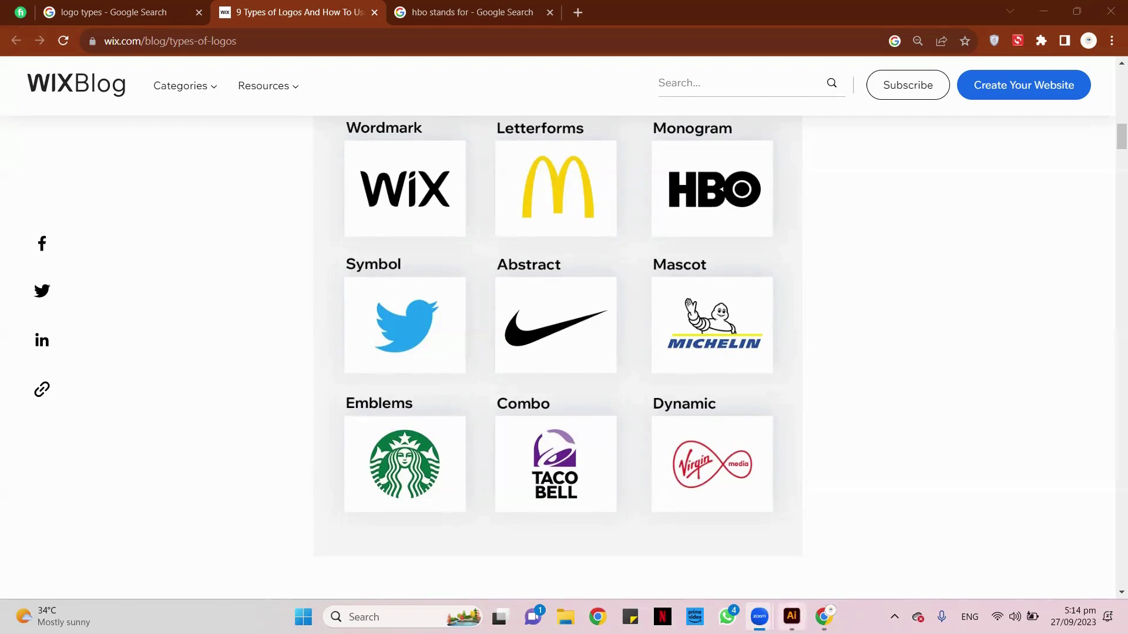
left_click(793, 614)
mouse_move(796, 610)
left_click(781, 531)
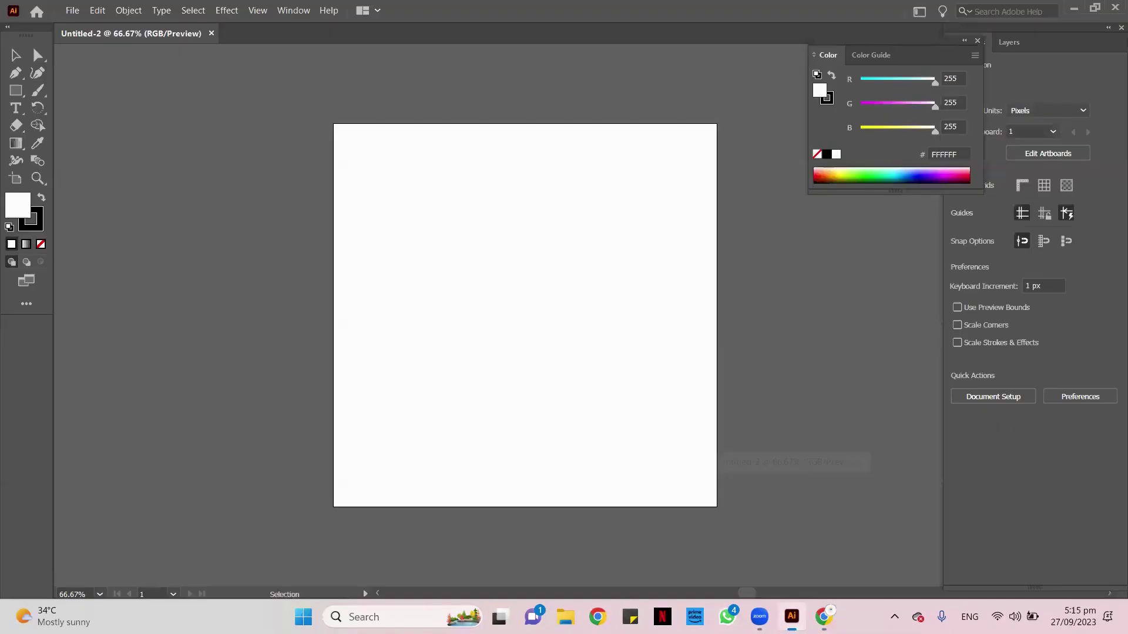
left_click(727, 617)
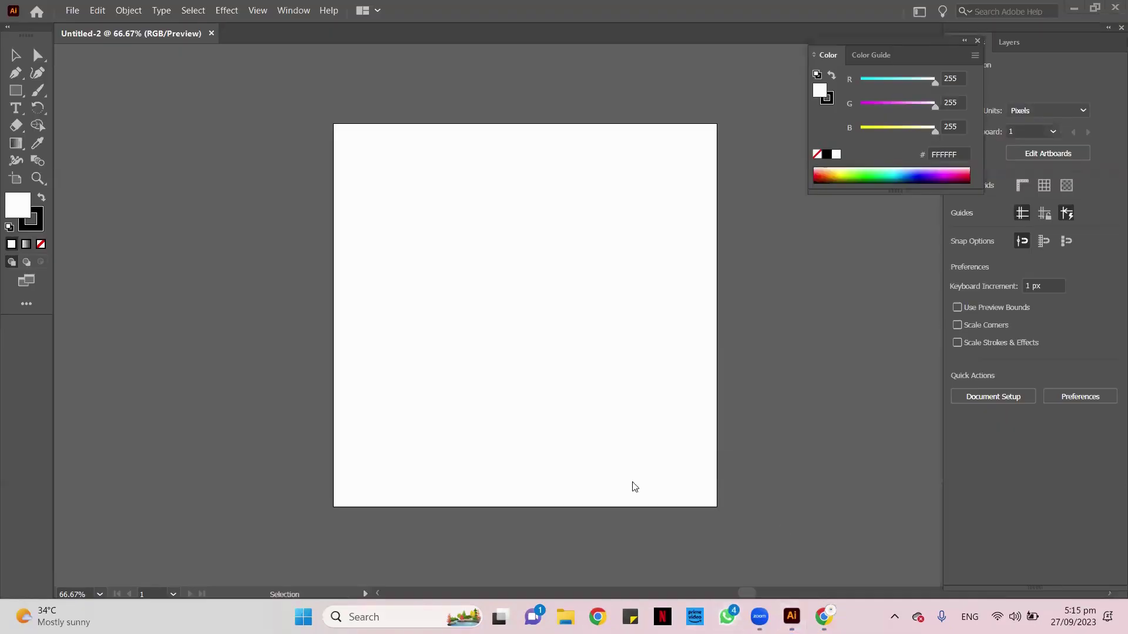
left_click(1110, 18)
left_click(823, 617)
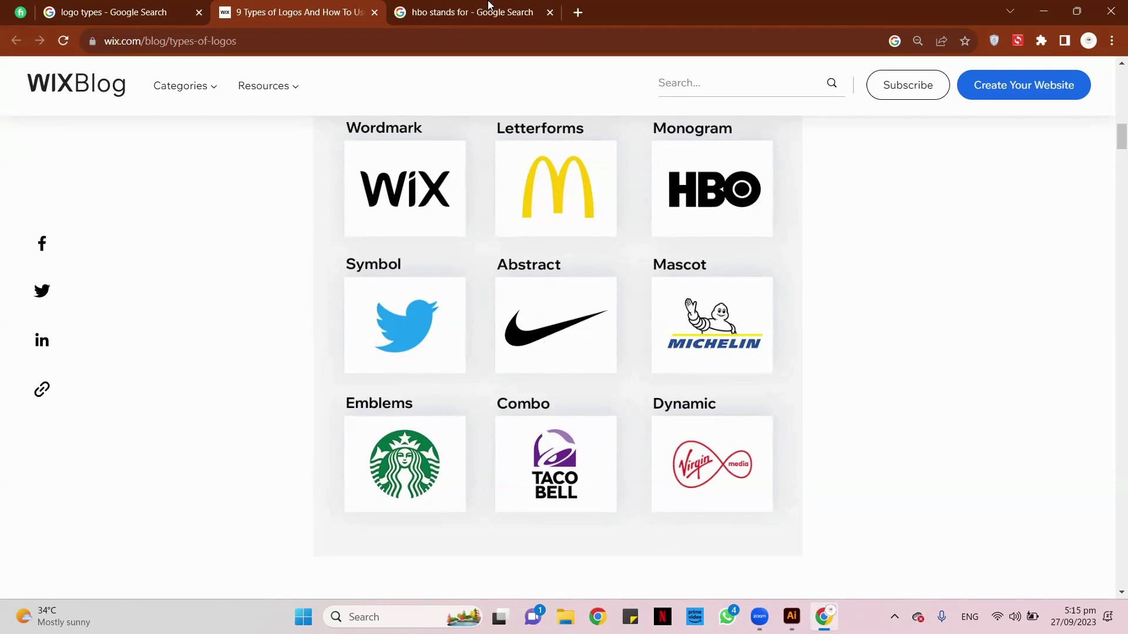
- Search Google for "twitter logo" in a new tab and copy the black X logo image on white
key("ctrl+t")
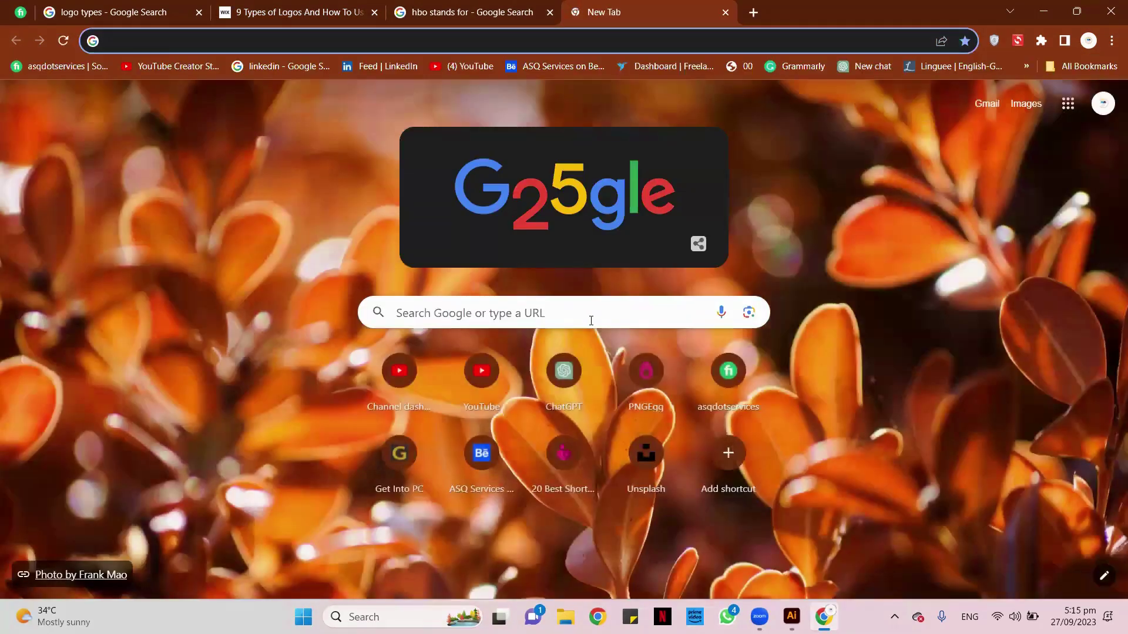
left_click(591, 321)
type("twiter")
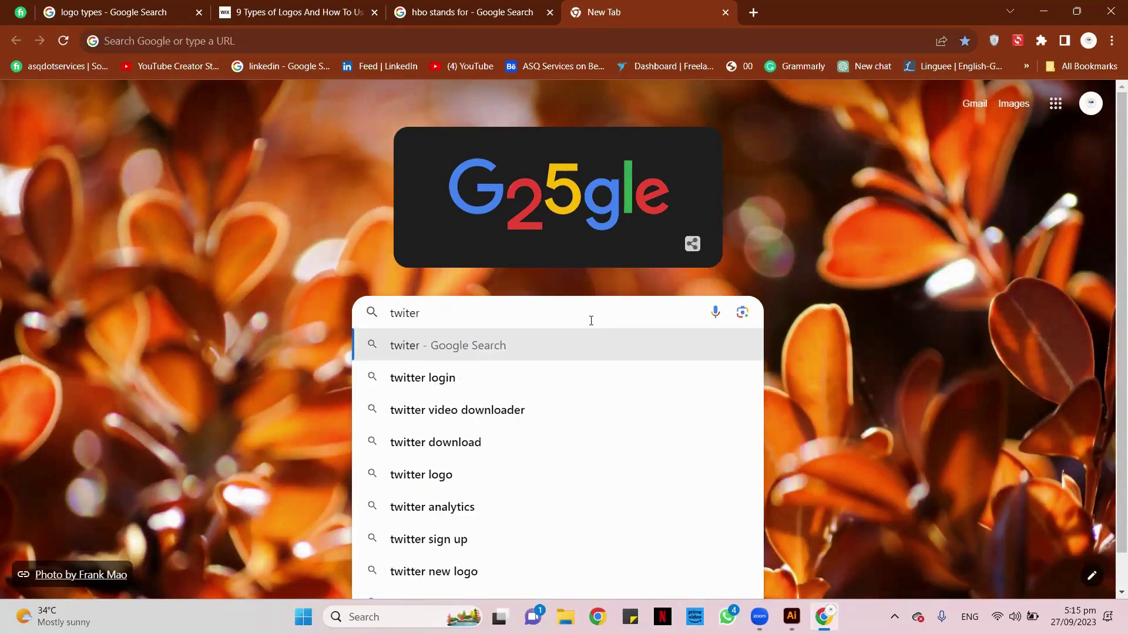
left_click(478, 486)
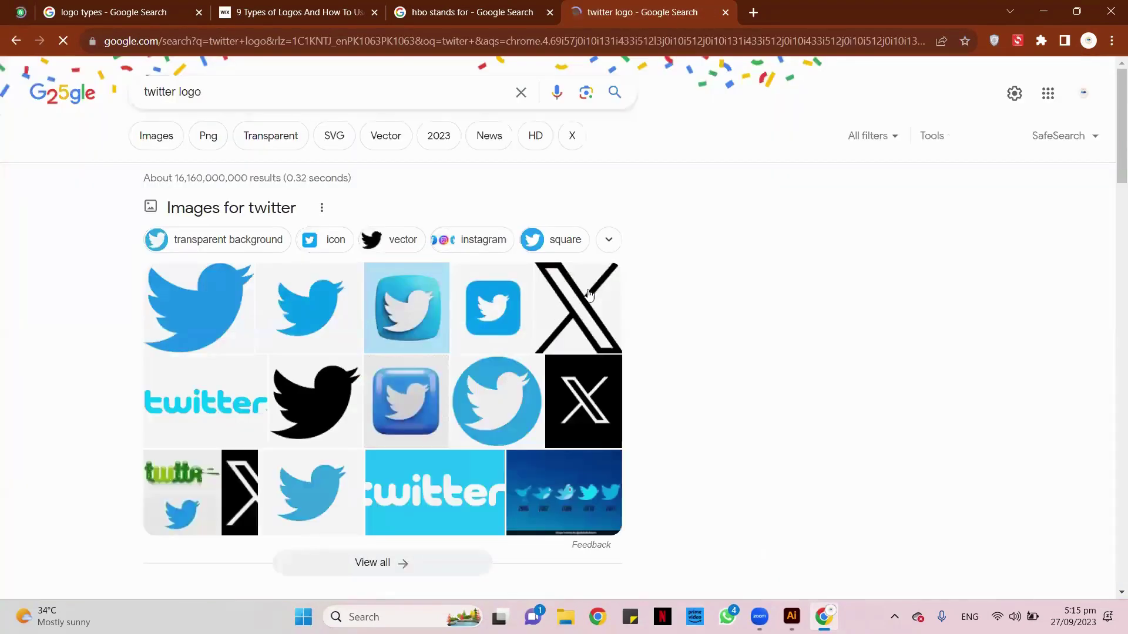
right_click(559, 319)
left_click(581, 365)
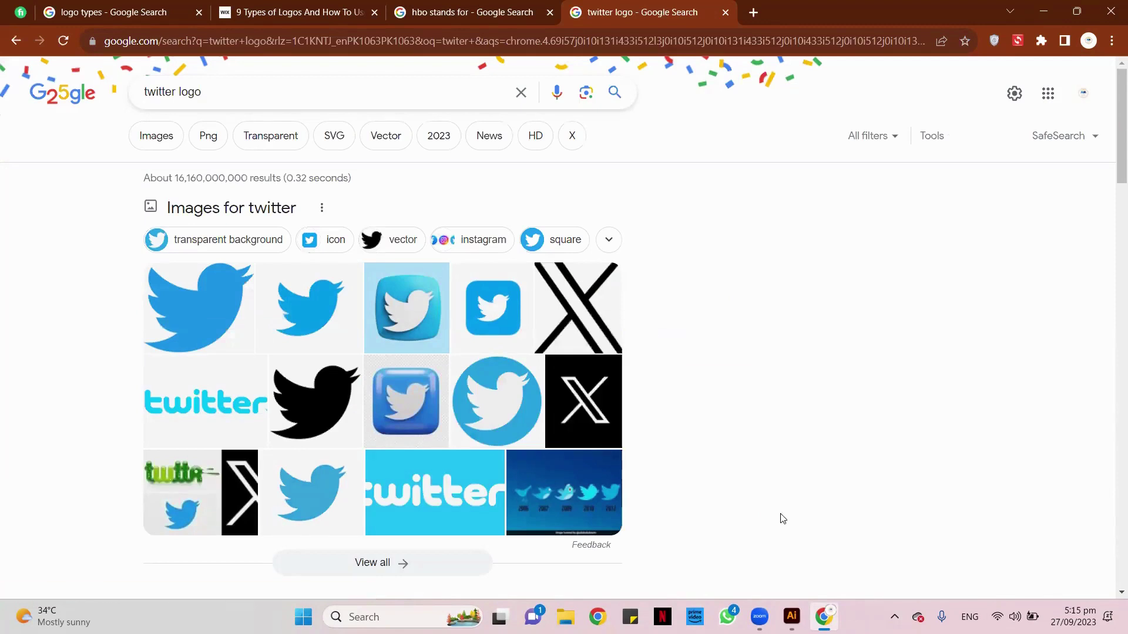
- Switch to Illustrator, paste the X logo into Untitled-2 and place it outside the artboard, beside its left edge
left_click(791, 617)
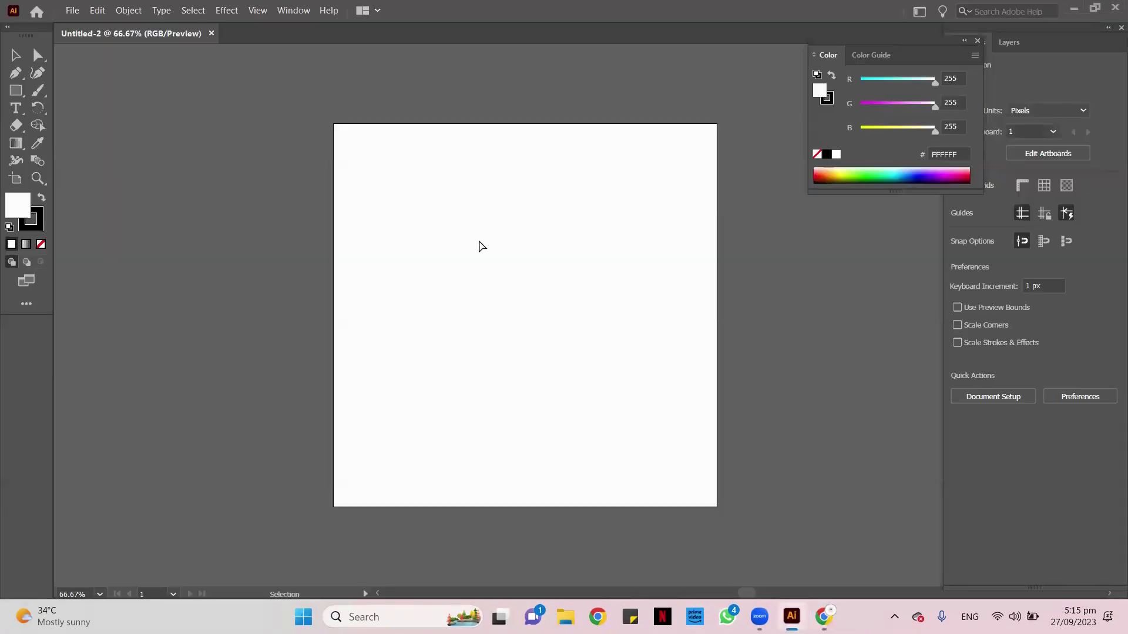
key("ctrl+v")
left_click_drag(549, 322, 183, 221)
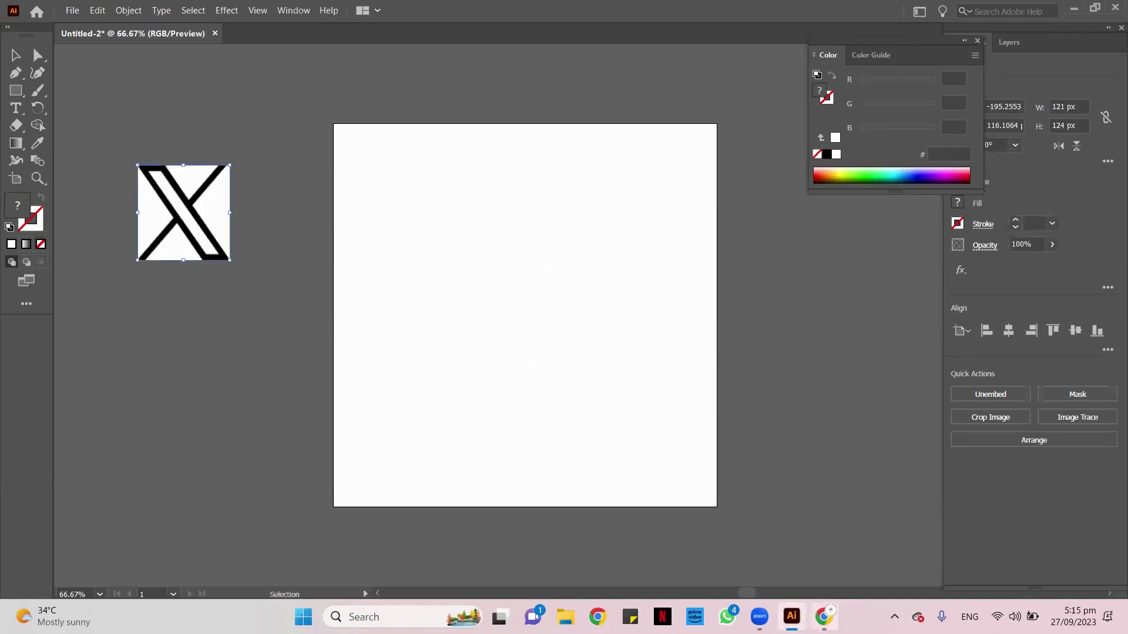
- Copy the blue Twitter bird image from the Google results and paste it into Illustrator beside the artboard's right edge
left_click(823, 617)
right_click(197, 276)
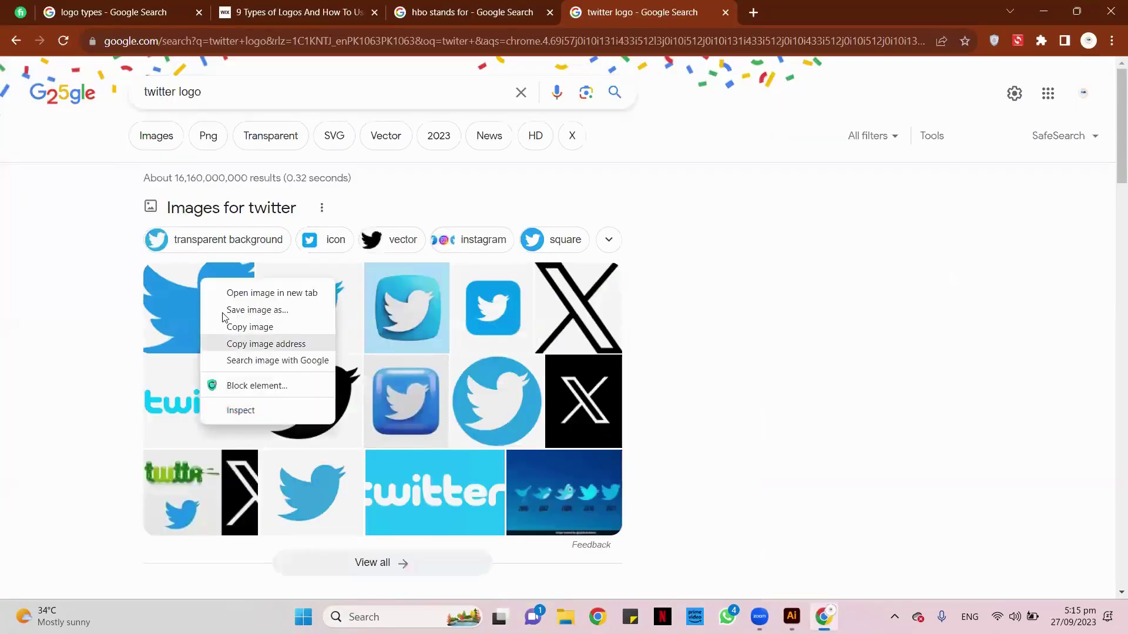
left_click(247, 328)
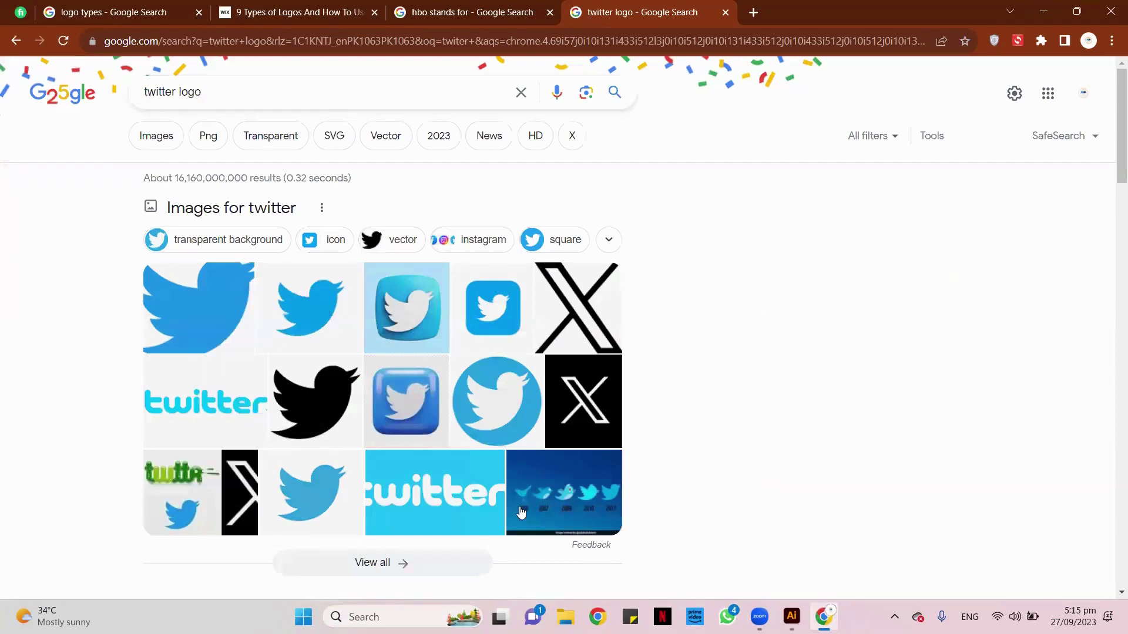
left_click(756, 525)
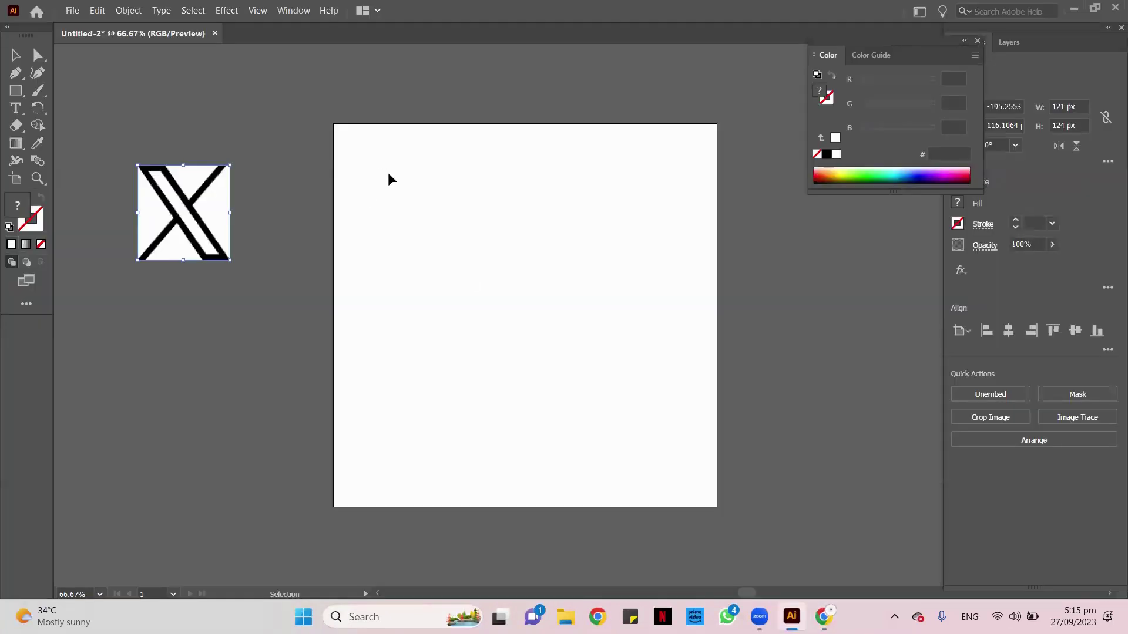
key("ctrl+v")
left_click_drag(595, 331, 871, 359)
- Switch back to the browser and change the Google search from Twitter to "nike logo"
left_click(824, 617)
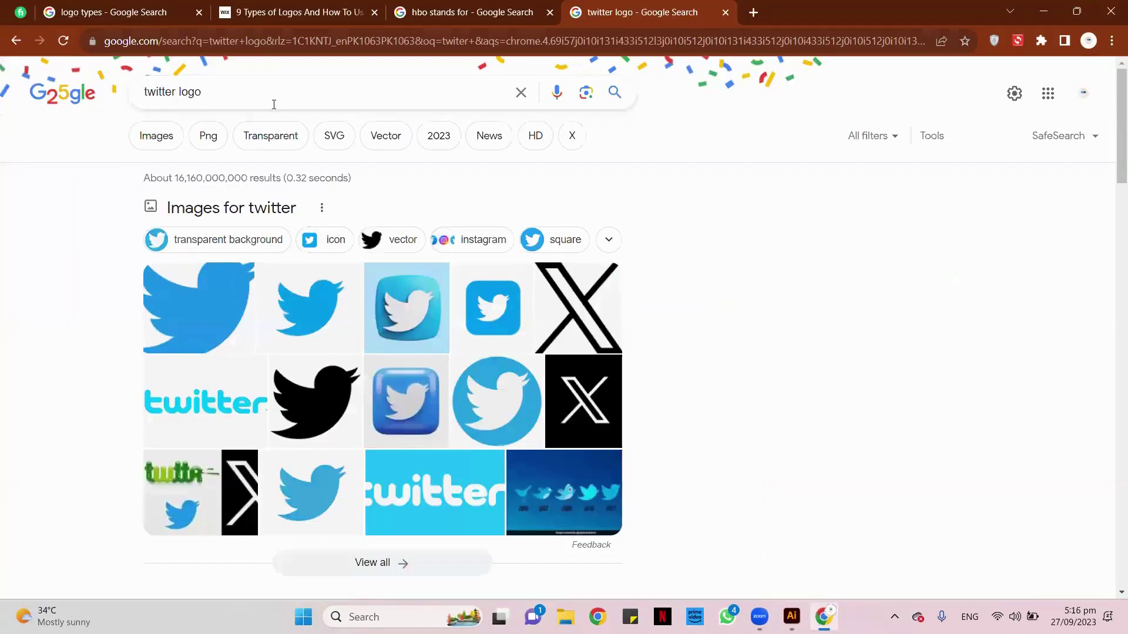
left_click(176, 91)
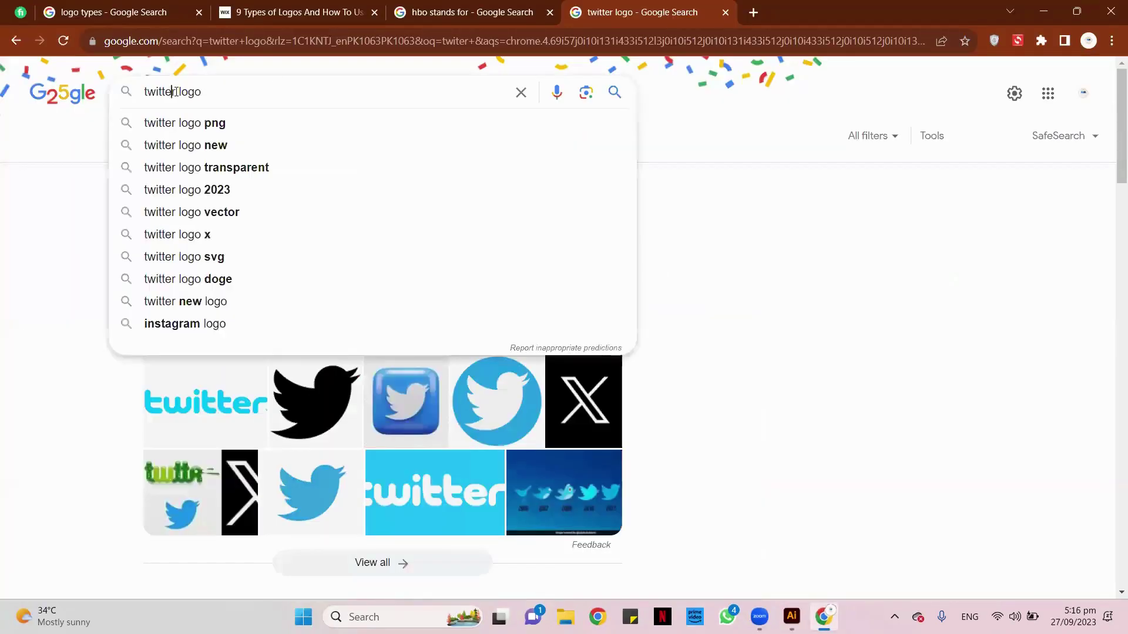
key("BackSpace")
key("BackSpace")
key("BackSpace")
key("BackSpace")
key("BackSpace")
key("BackSpace")
key("BackSpace")
type("nike")
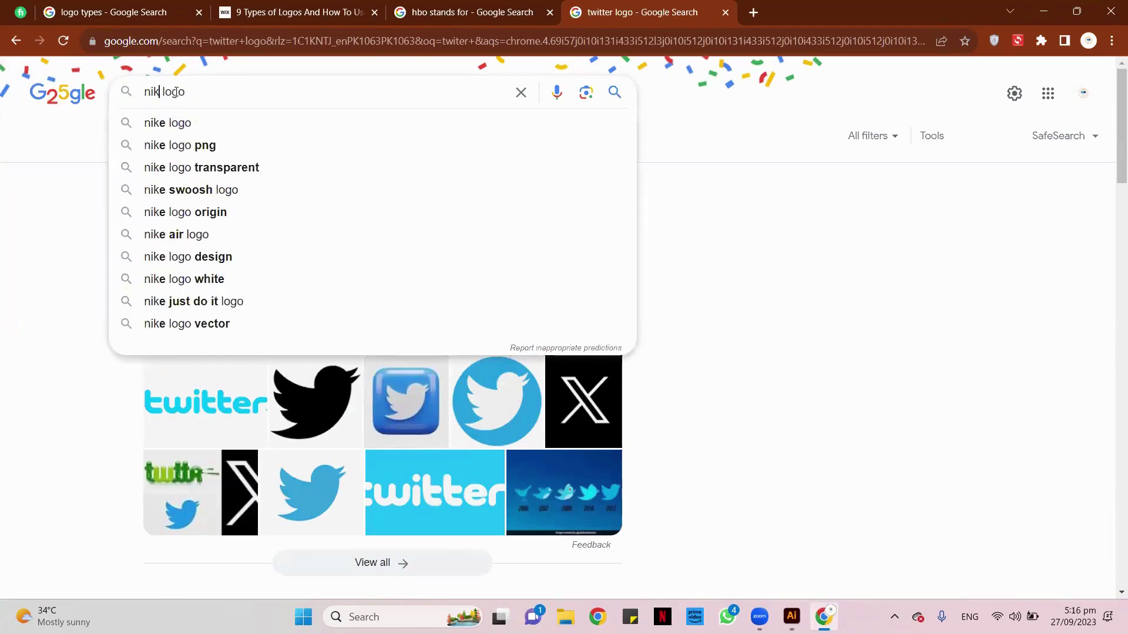
key("Return")
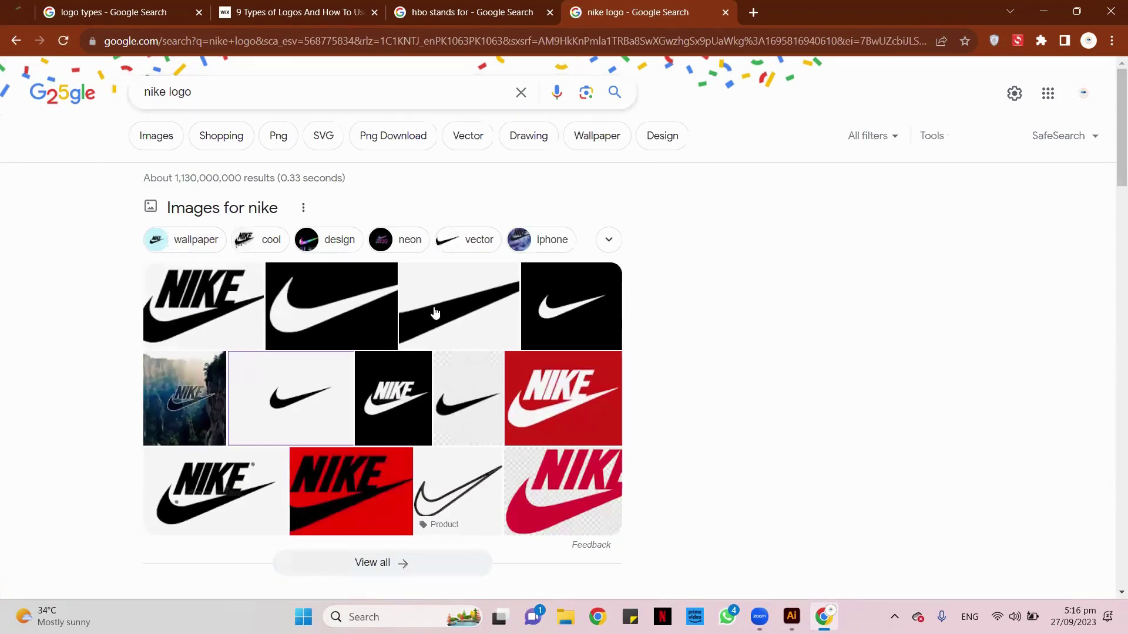
- Copy the black Nike wordmark-and-swoosh image, paste it into Illustrator and place it outside the artboard above the Twitter bird
right_click(188, 275)
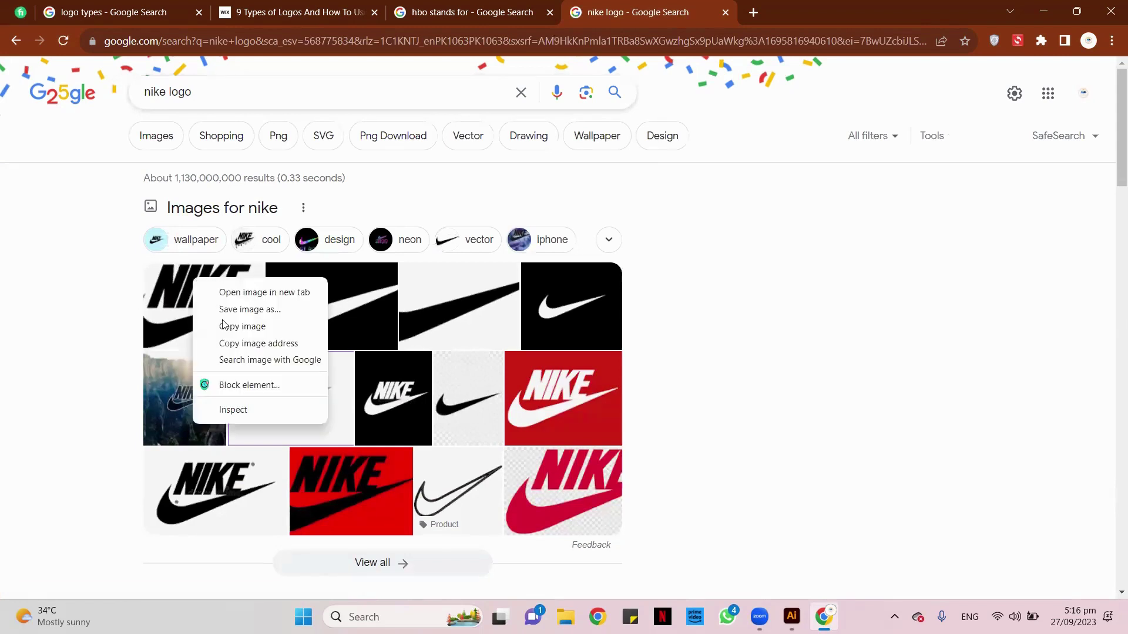
left_click(241, 324)
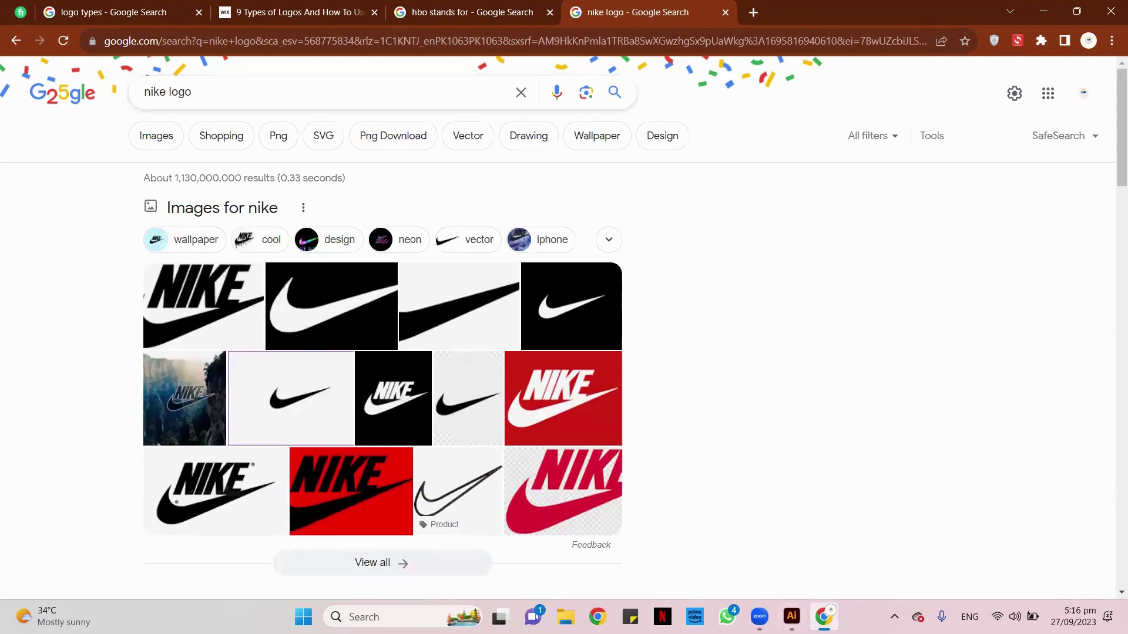
left_click(791, 617)
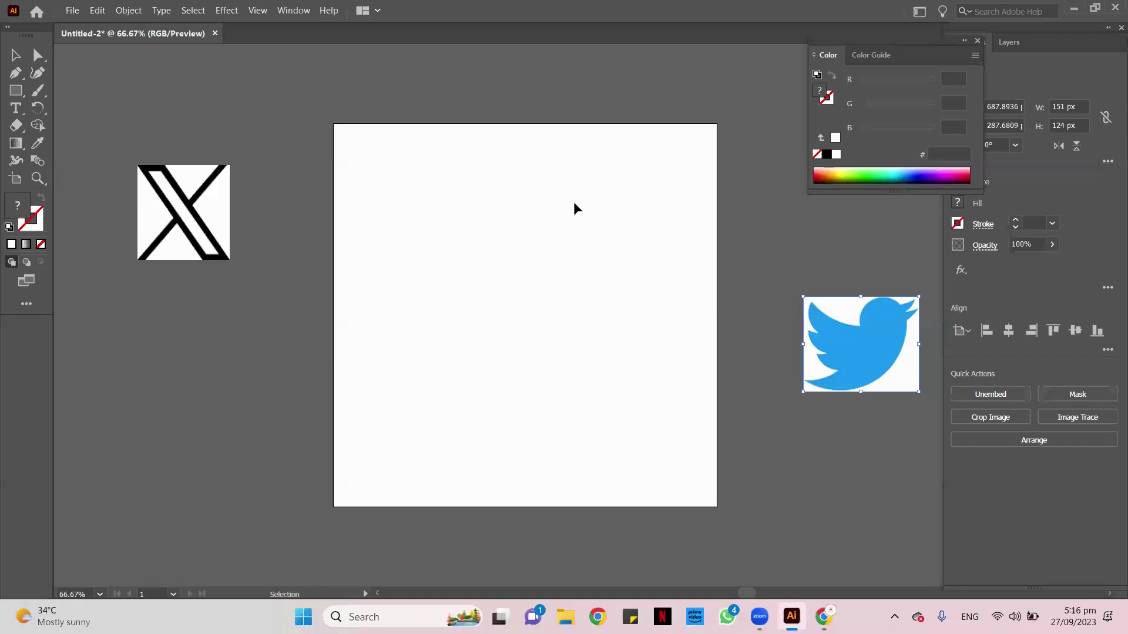
key("ctrl+v")
left_click_drag(593, 323, 769, 235)
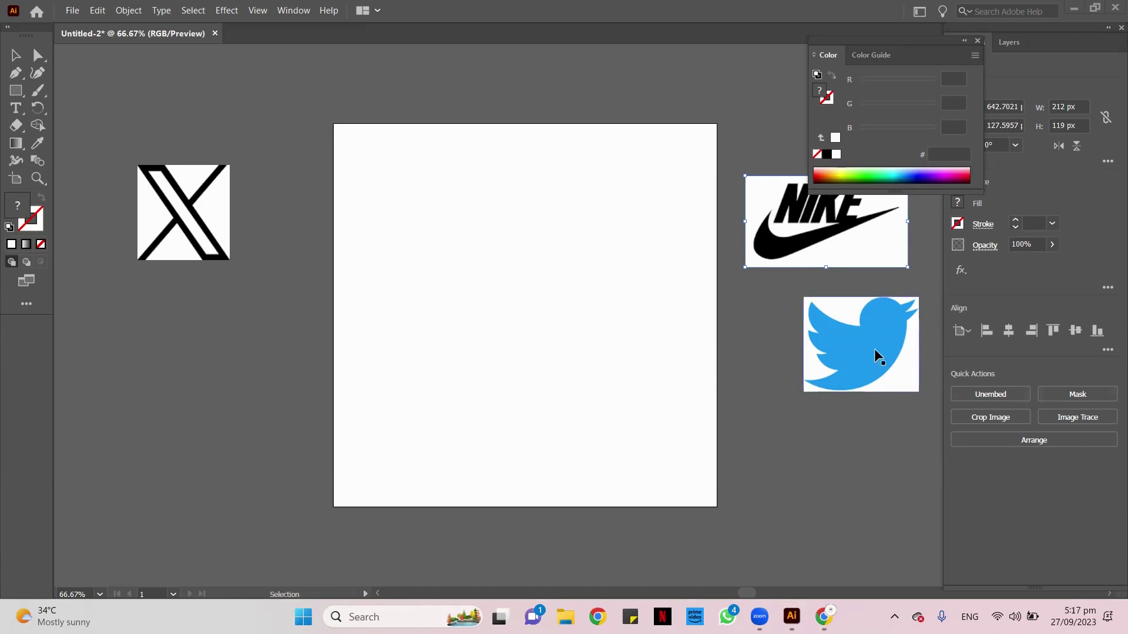
- Move the Twitter bird image onto the artboard, enlarge it to about 473 x 389 px and position it near the artboard's centre
left_click_drag(861, 357, 703, 450)
left_click_drag(446, 236, 334, 105)
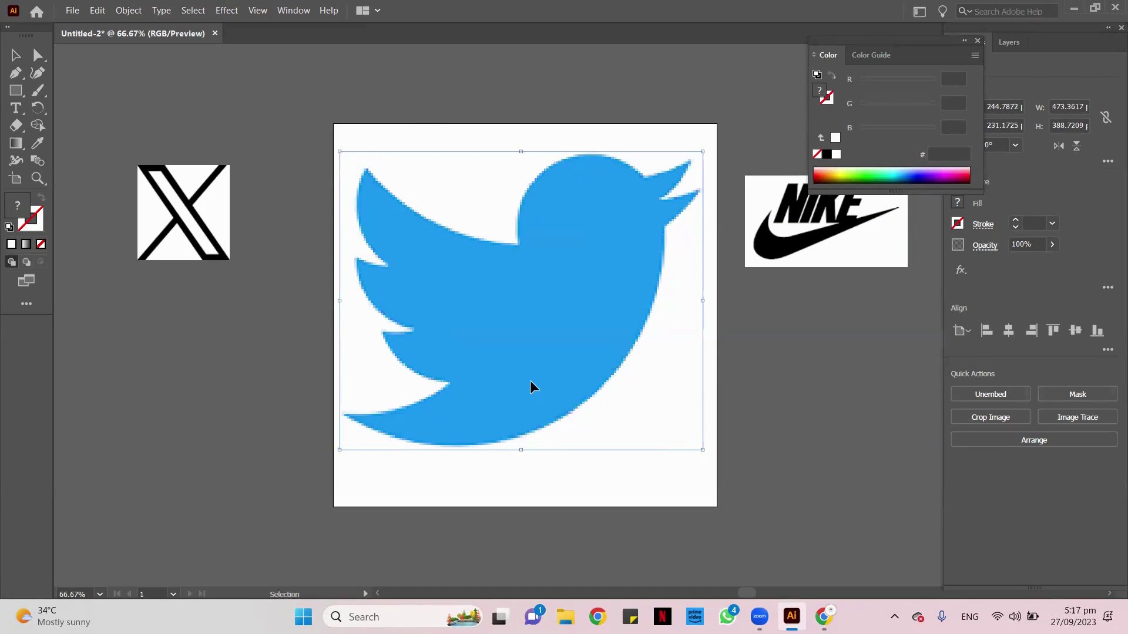
mouse_move(531, 385)
left_mouse_down()
mouse_move(527, 405)
mouse_move(542, 404)
left_mouse_up()
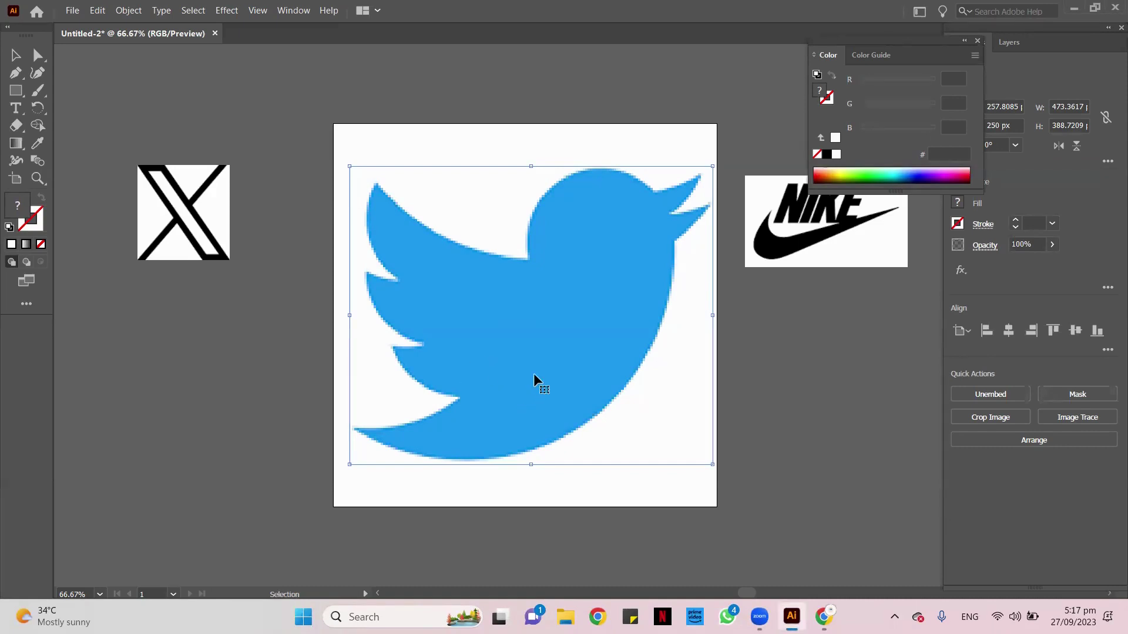
left_click_drag(500, 355, 506, 357)
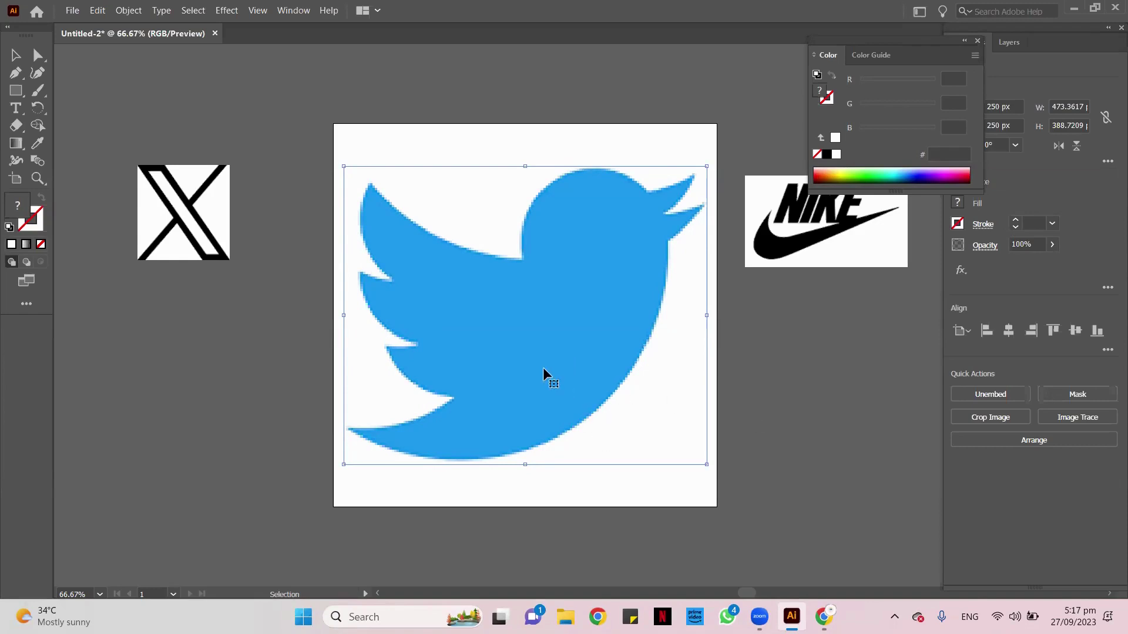
mouse_move(546, 375)
left_mouse_down()
mouse_move(534, 368)
mouse_move(552, 380)
left_mouse_up()
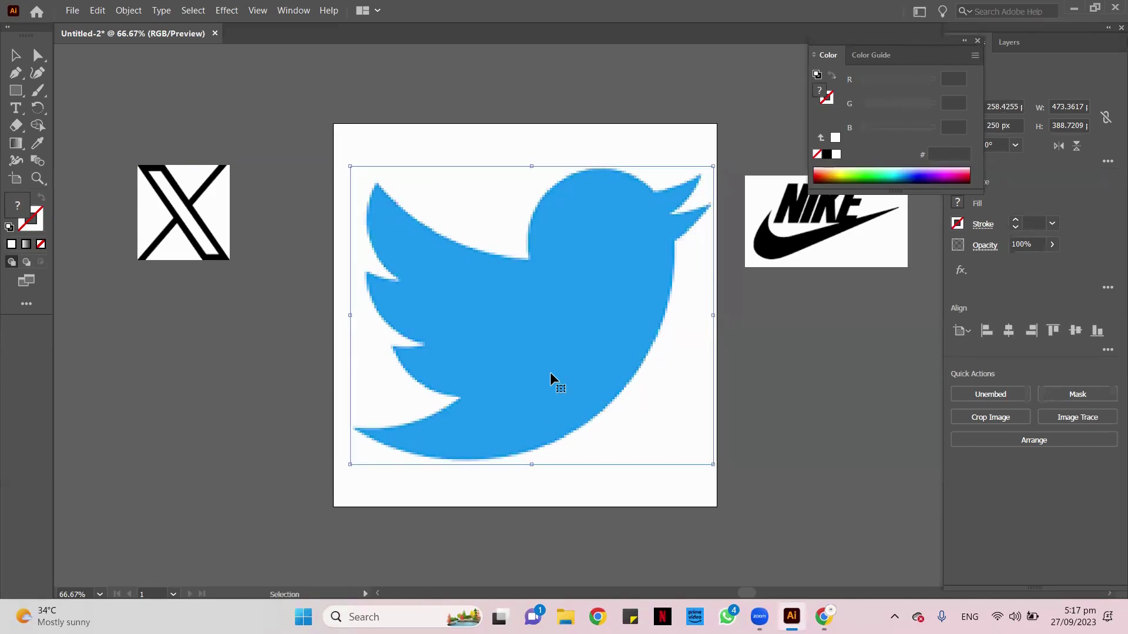
- Set up the Pen tool with no fill and a black 2 pt stroke, and end the stray path started above the bird's wing
left_click(15, 76)
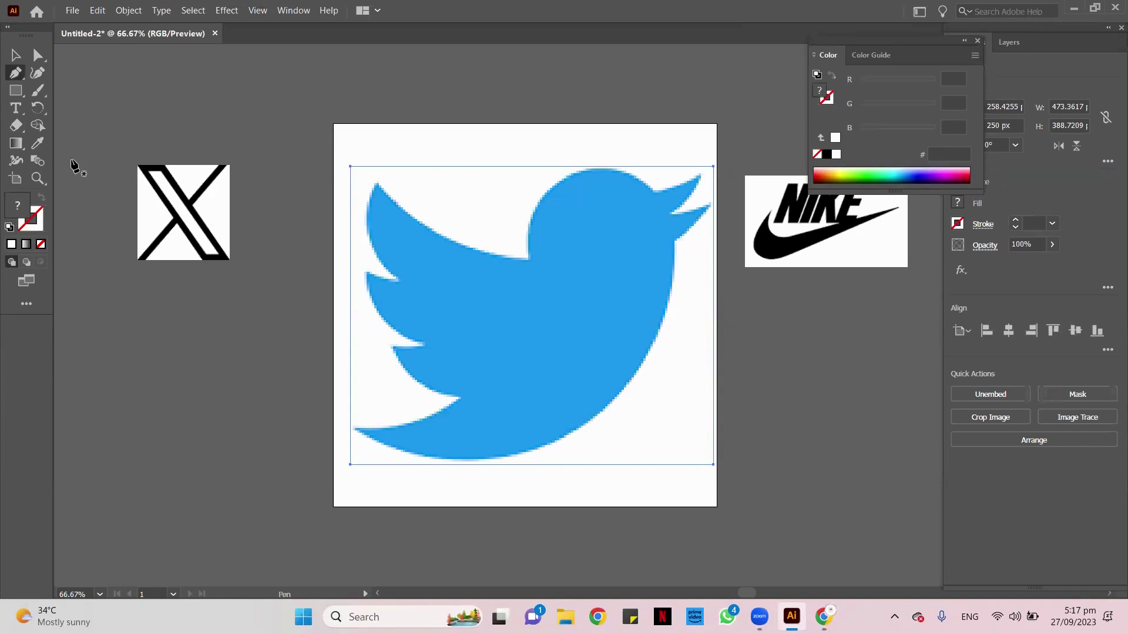
left_click(34, 225)
left_click(827, 156)
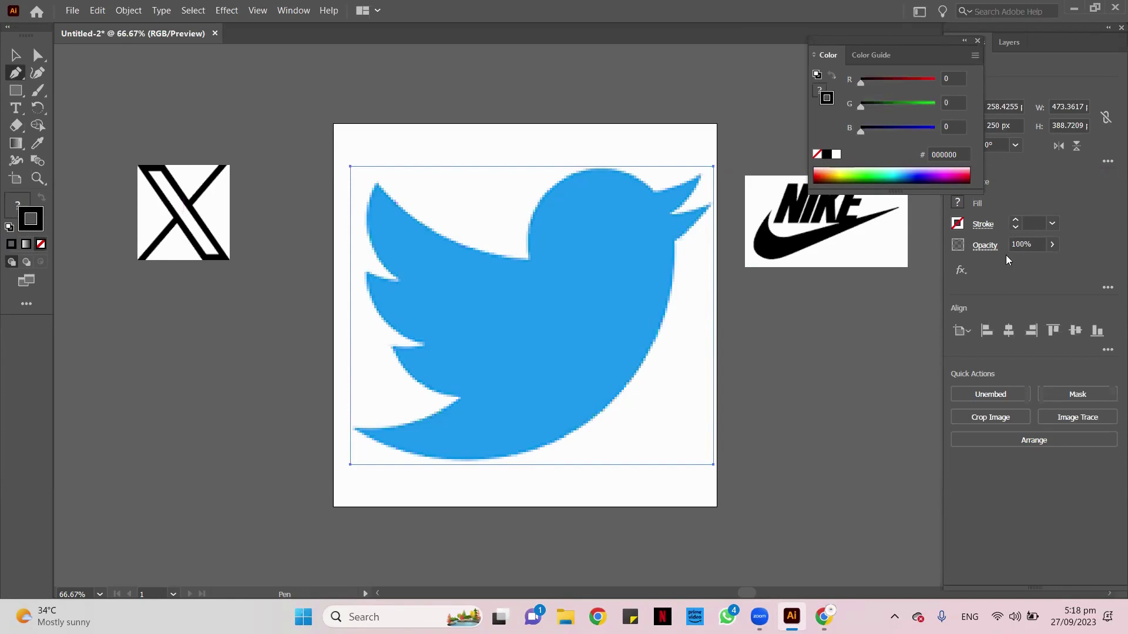
left_click(1018, 224)
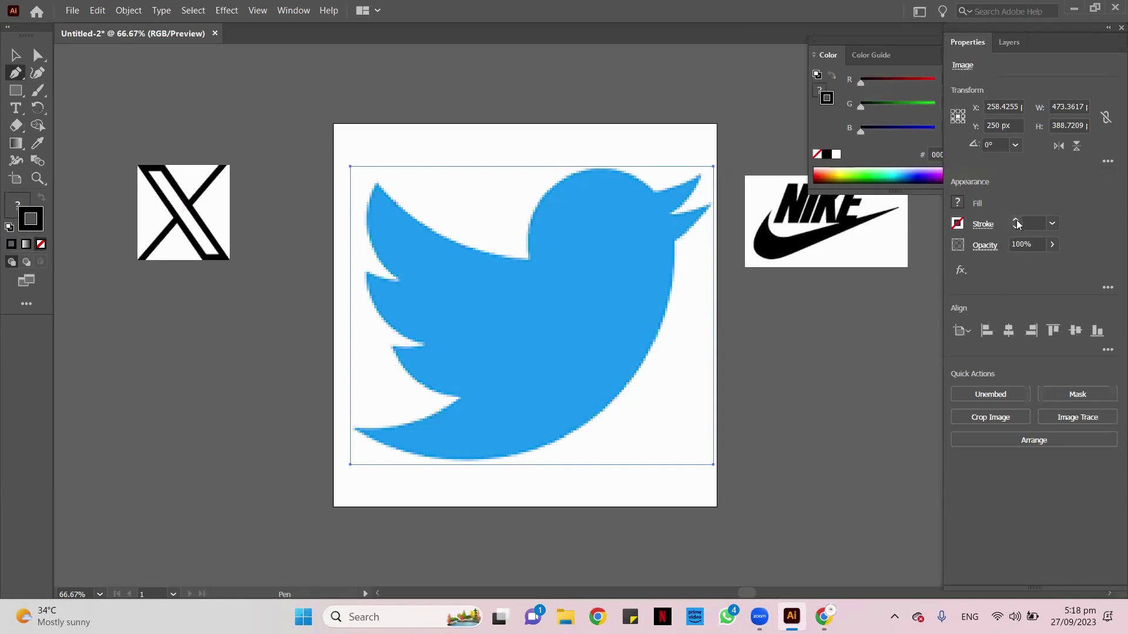
left_click(416, 147)
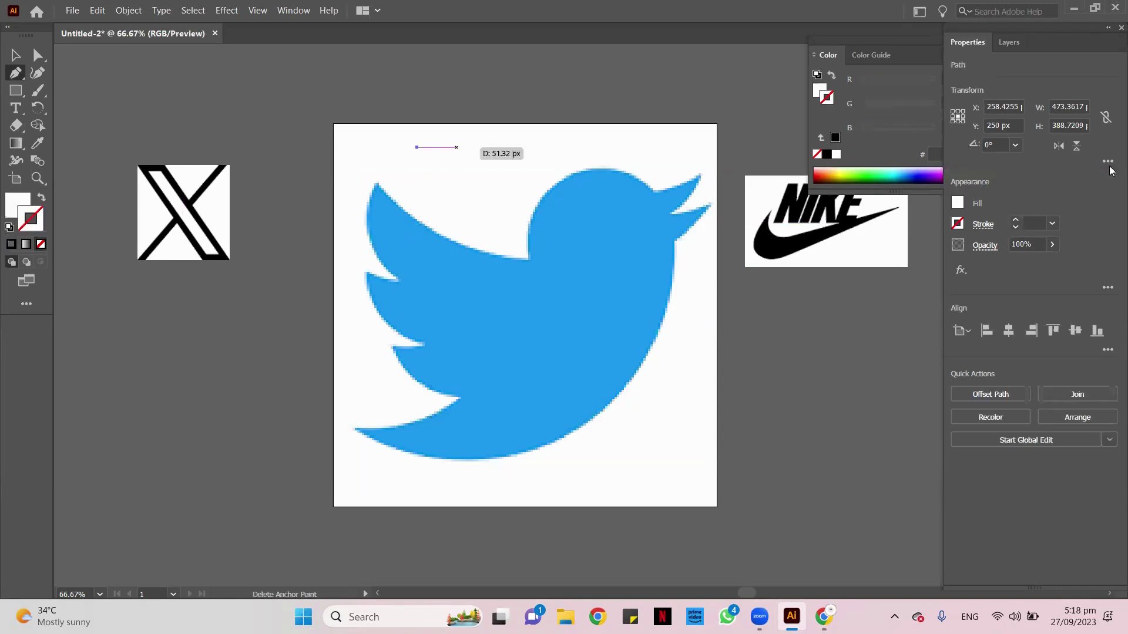
left_click(42, 198)
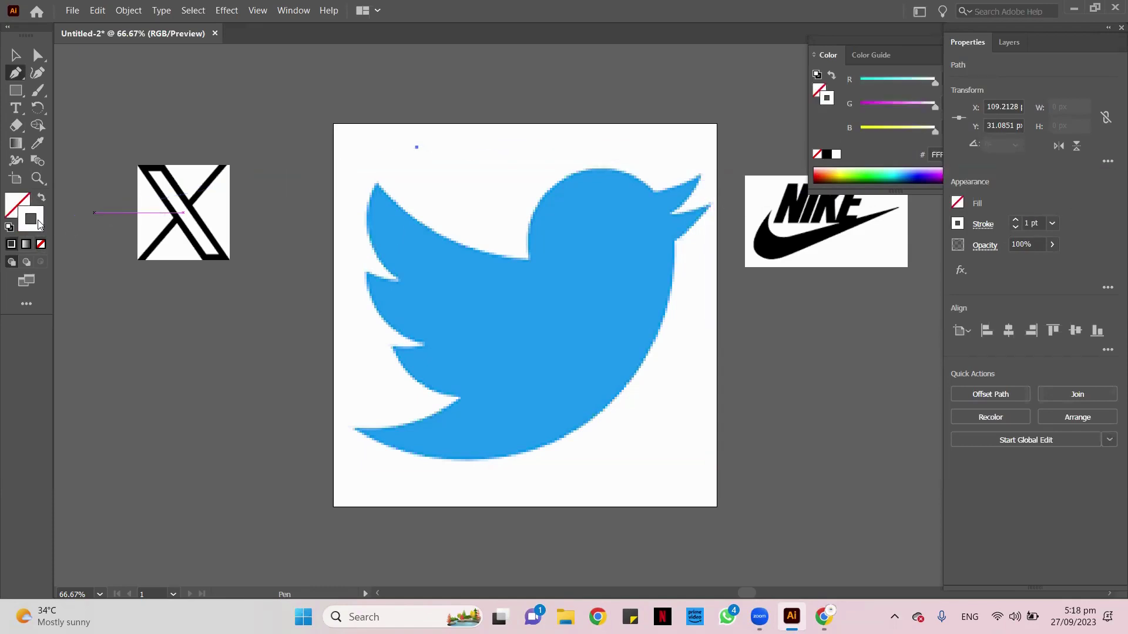
left_click(825, 154)
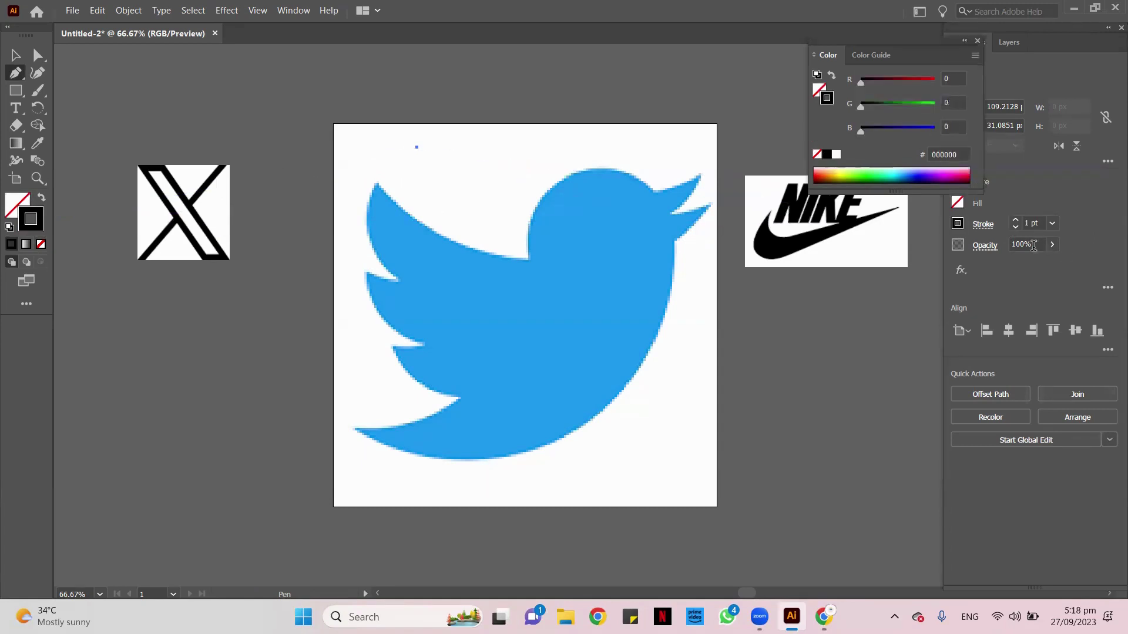
left_click(1016, 220)
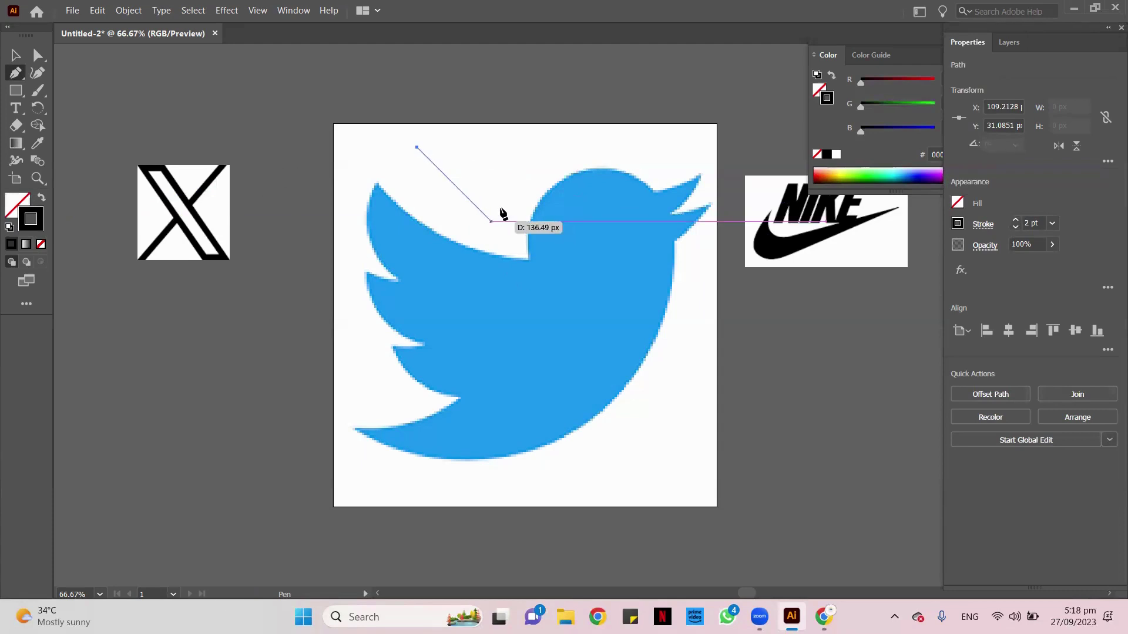
key("Escape")
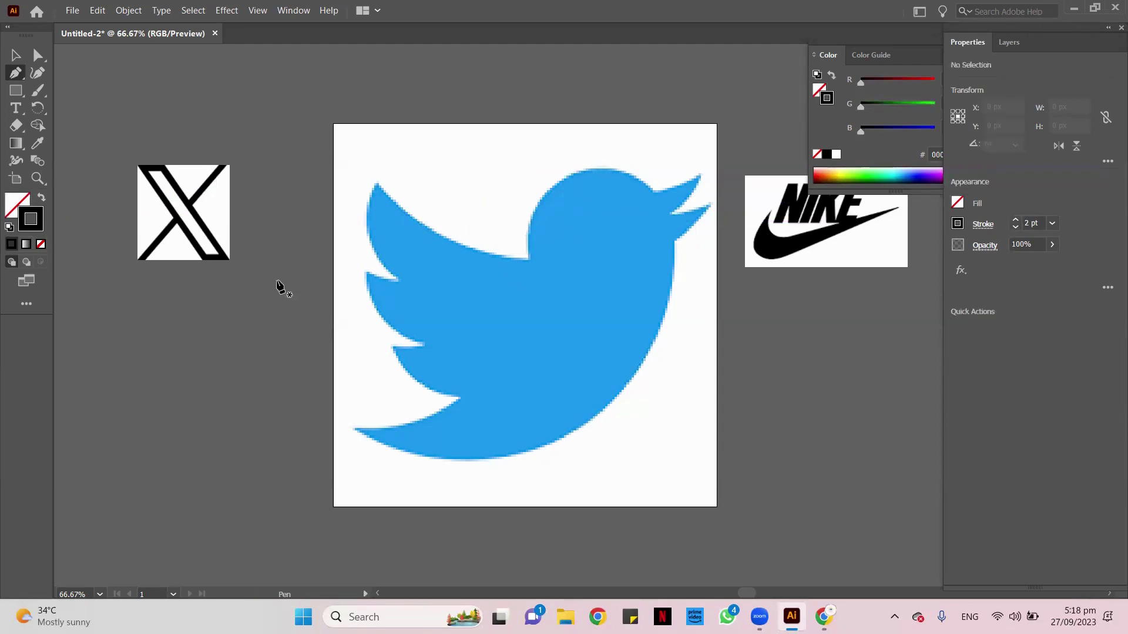
- Trace the upper edge of the bird's wing with one Pen tool curve from the wing tip to the base of the neck
left_click(377, 184)
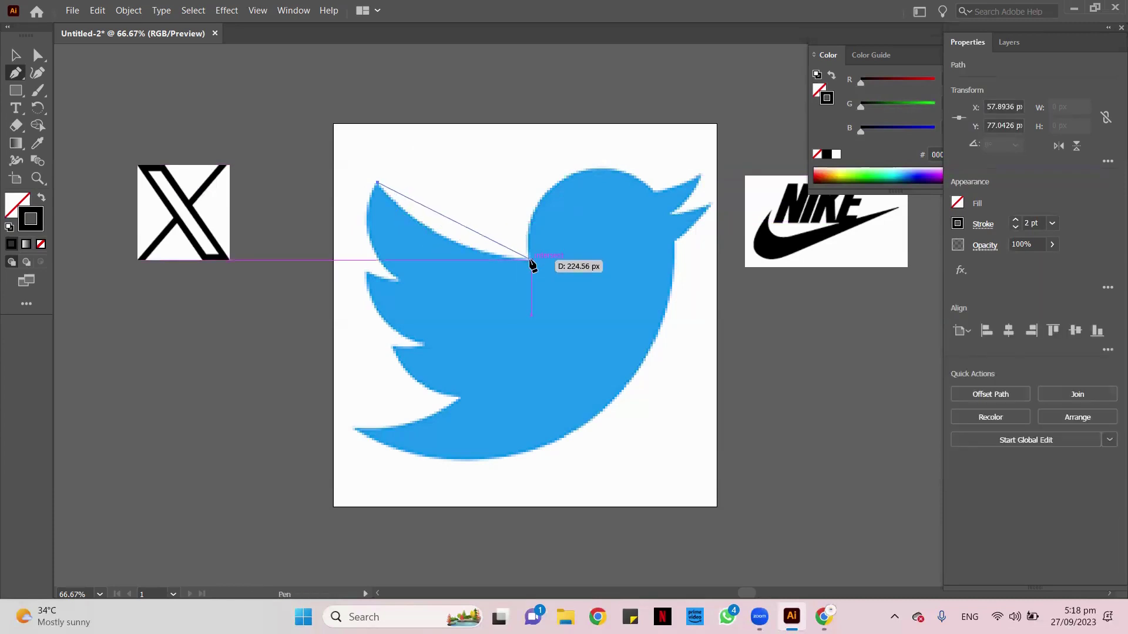
left_click(529, 259)
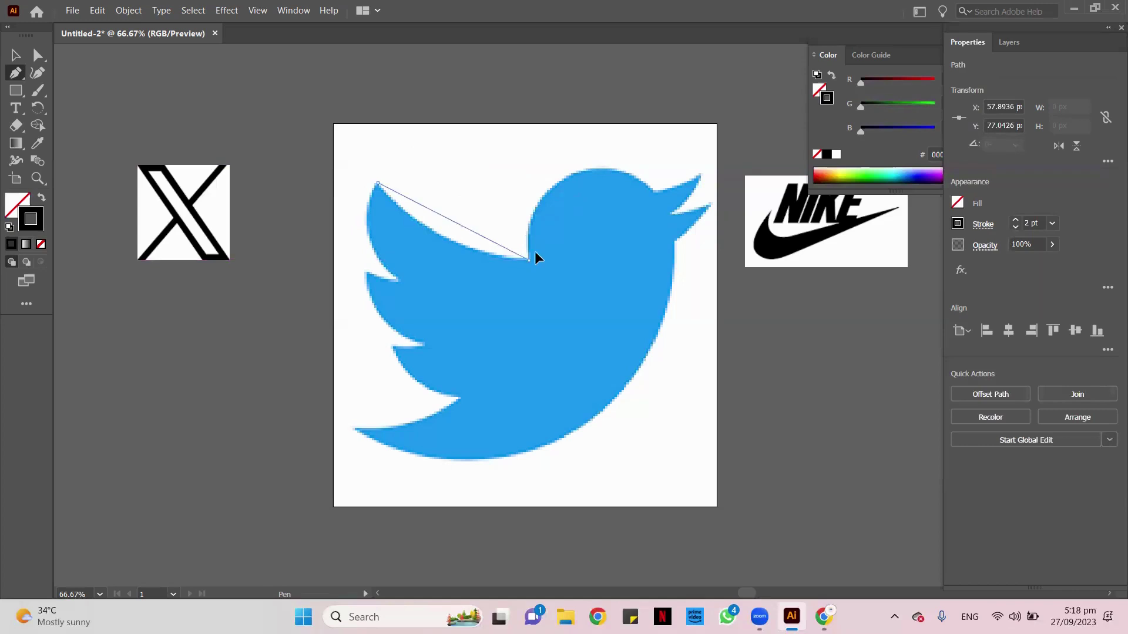
left_click_drag(535, 258, 617, 260)
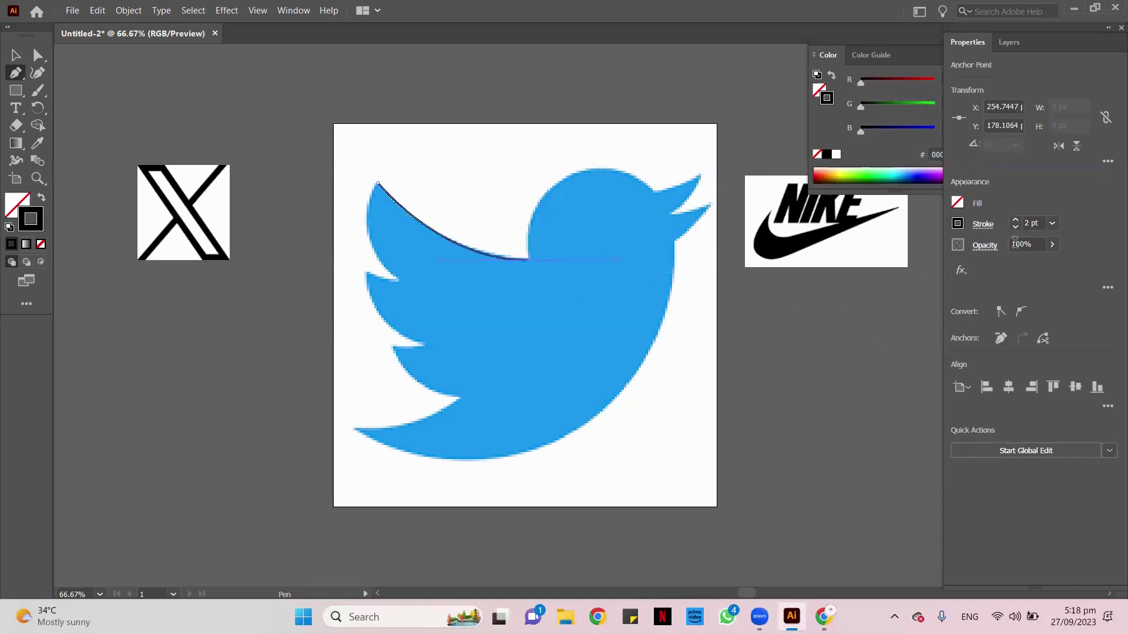
- Increase the stroke weight of the traced wing curve to 9 pt
left_click(1016, 221)
left_click(1016, 220)
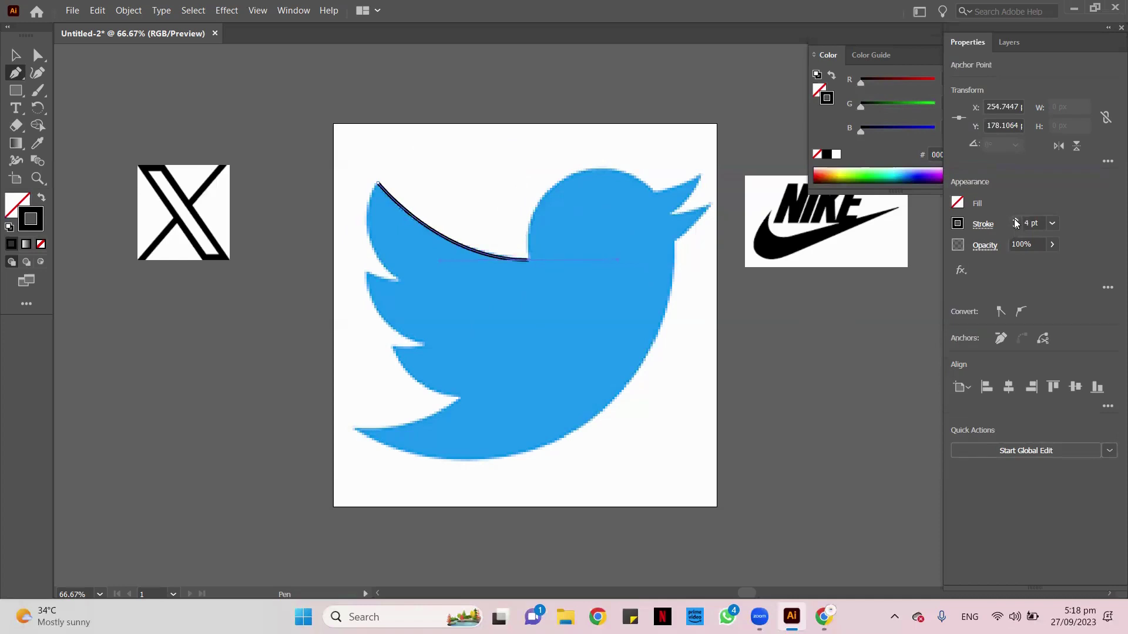
left_click(1015, 220)
left_click(1015, 220)
left_click(1016, 221)
left_click(1016, 221)
left_click(1017, 221)
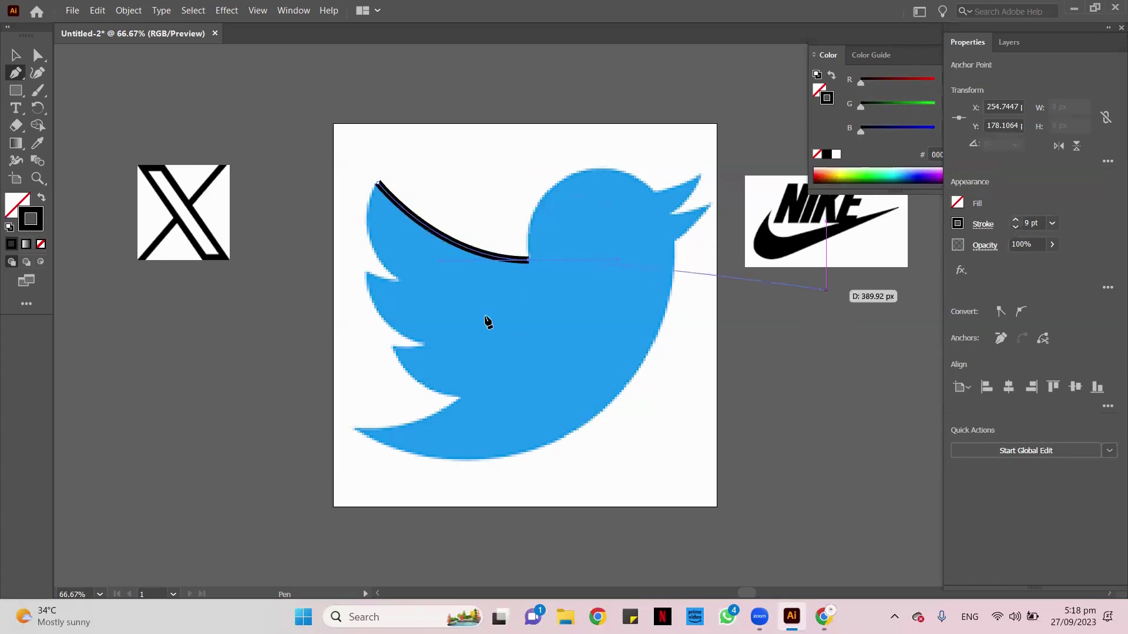
- Continue the path from the neck base with a curve up the back of the bird's head, removing the outgoing handle at each anchor
left_click(529, 261)
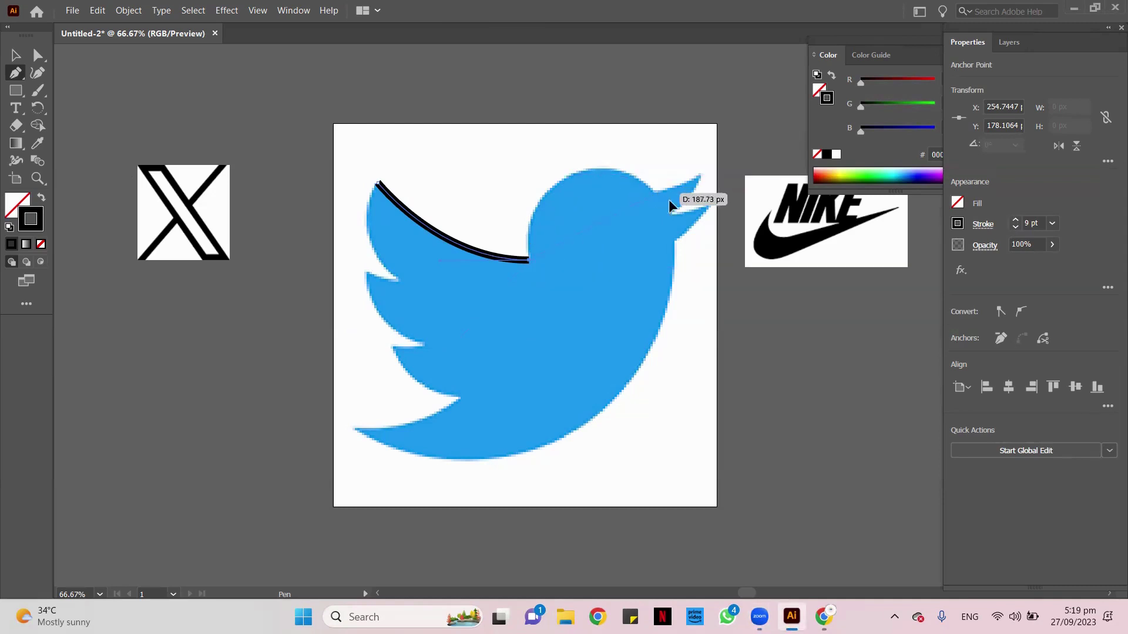
left_click_drag(656, 193, 772, 240)
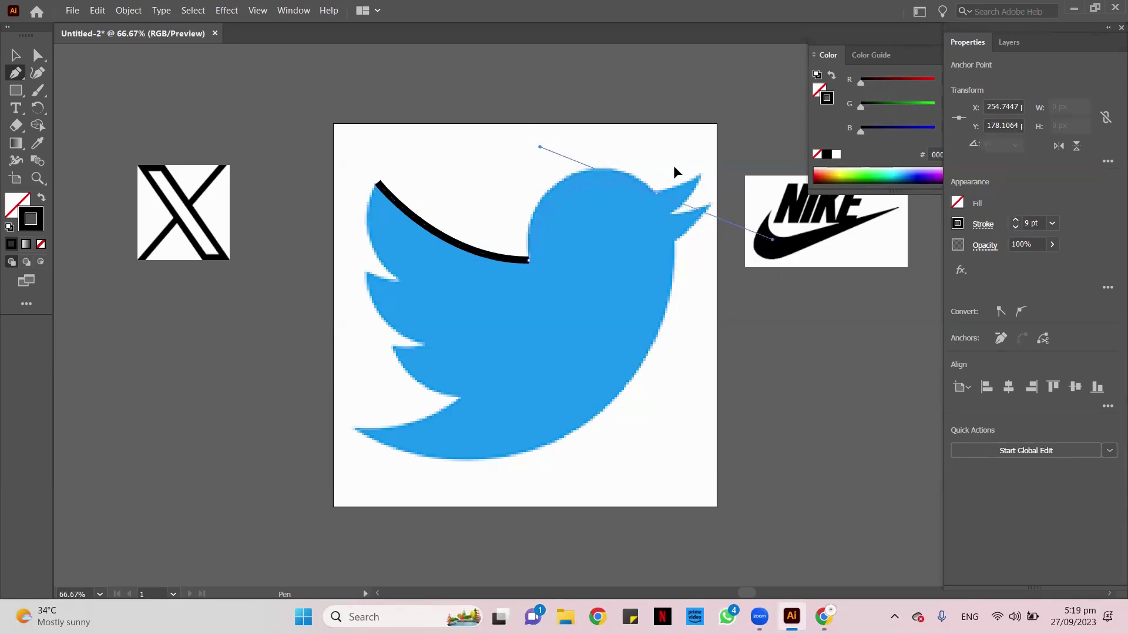
key("ctrl+z")
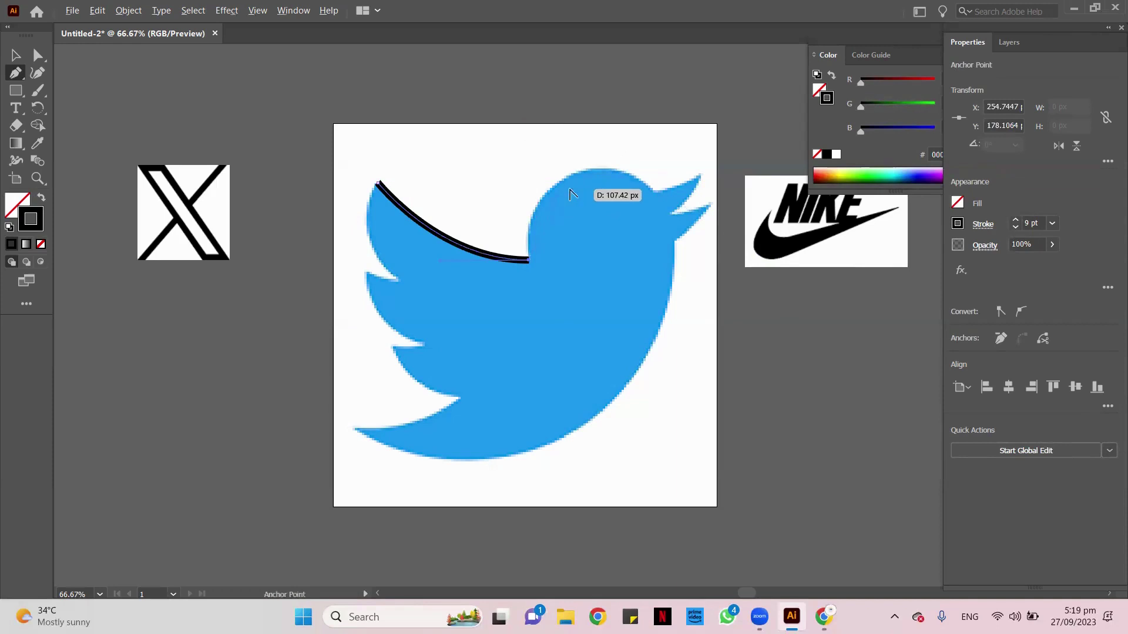
scroll(569, 194, "up", 2, "alt")
scroll(594, 184, "down", 2)
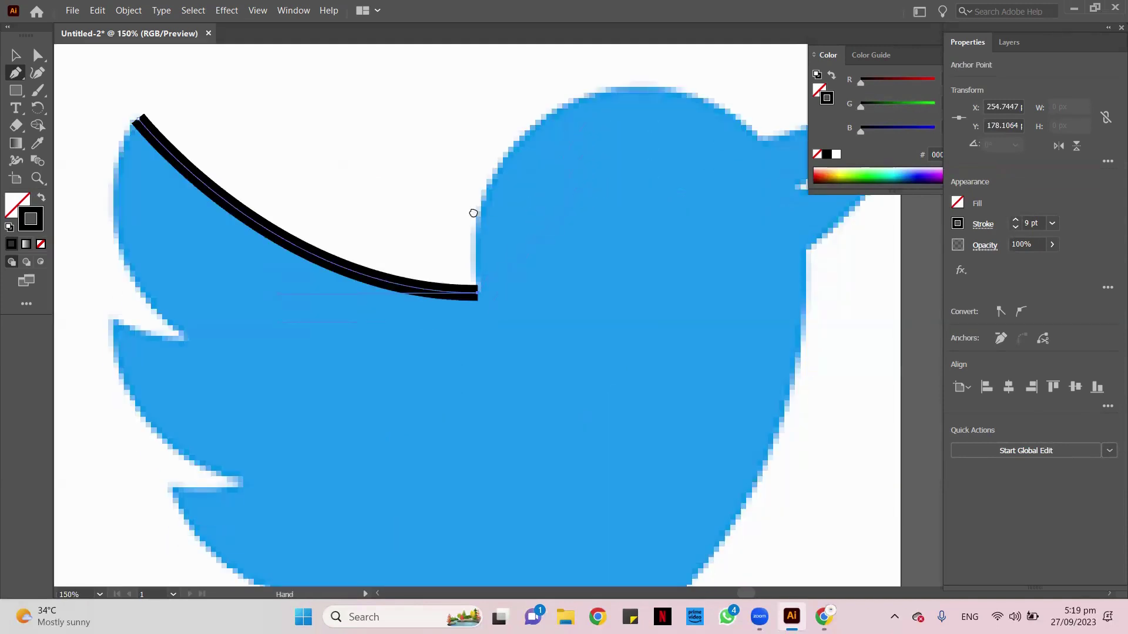
left_click_drag(473, 214, 368, 266)
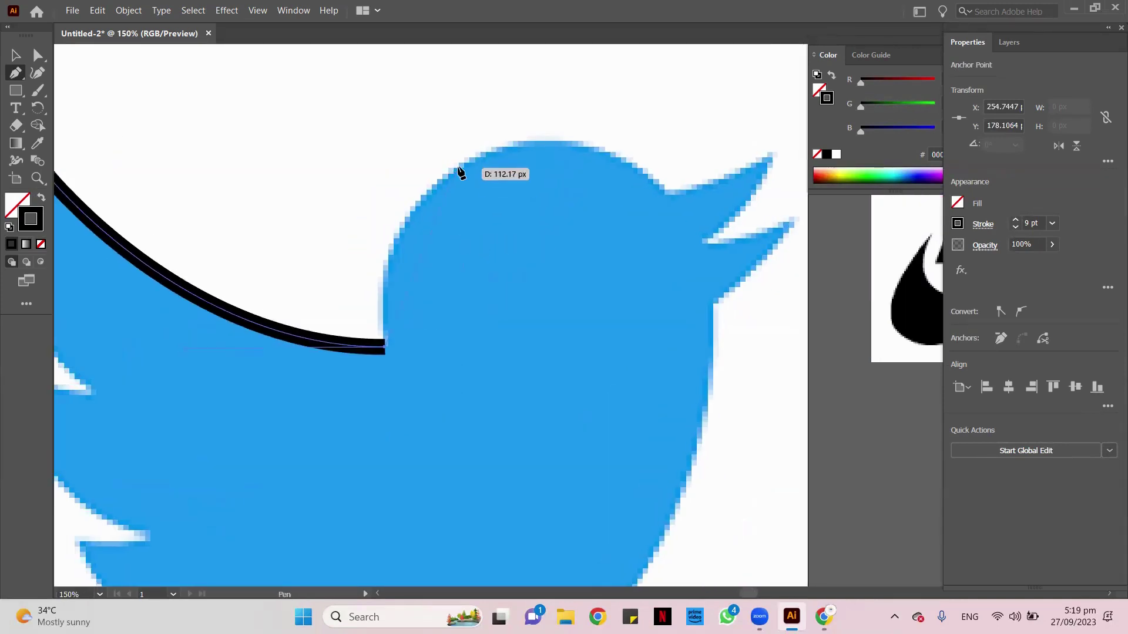
mouse_move(458, 168)
left_mouse_down()
mouse_move(541, 169)
mouse_move(569, 107)
left_mouse_up()
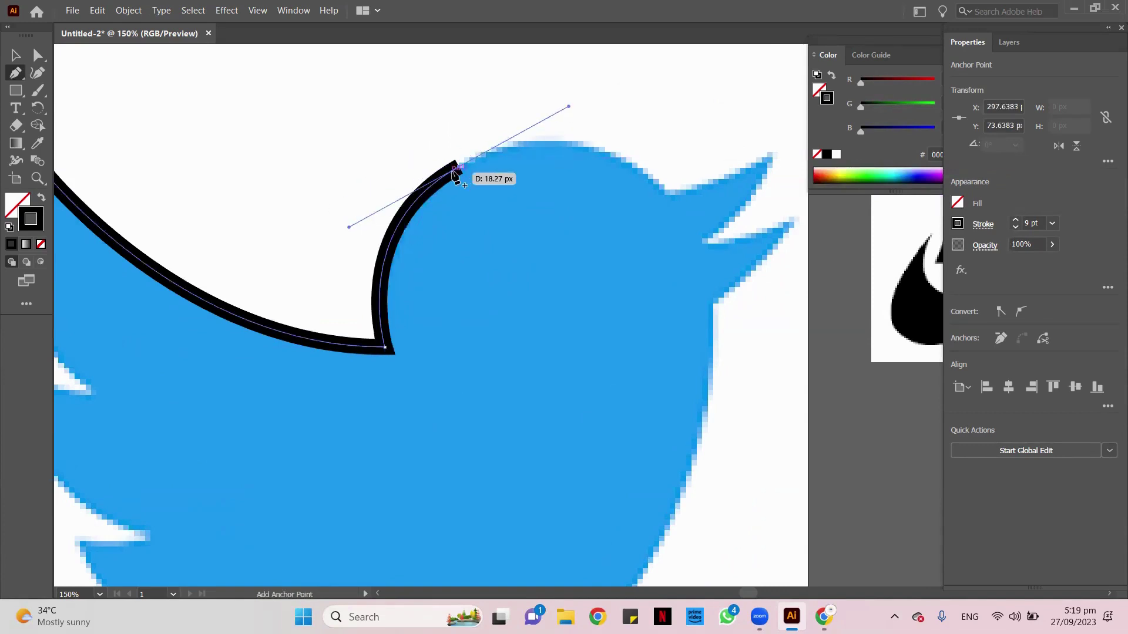
left_click(460, 167)
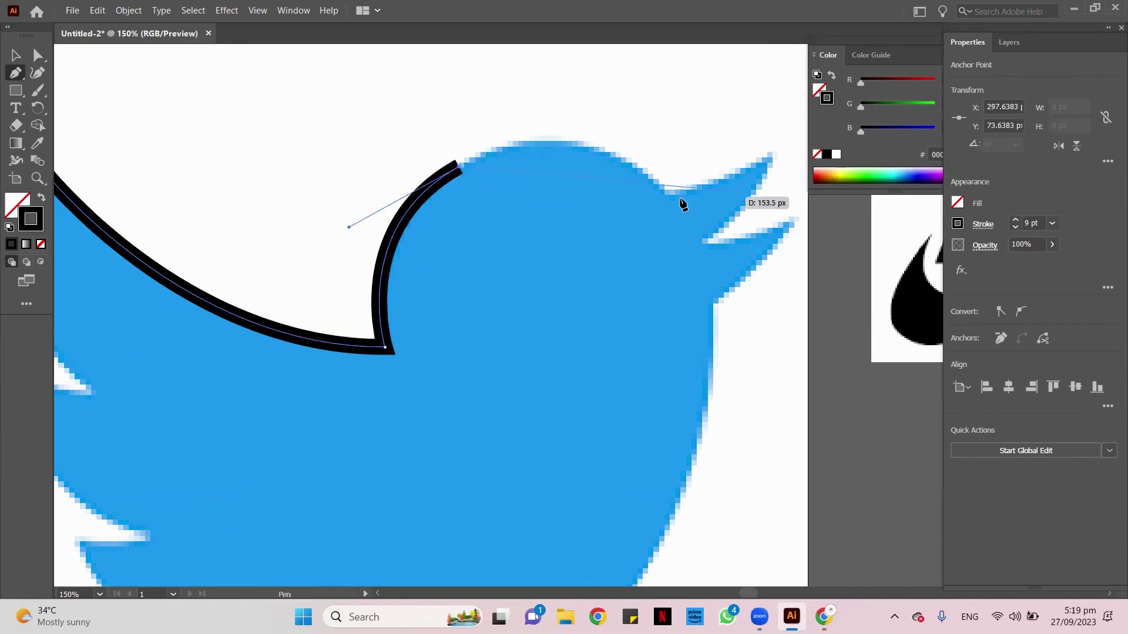
- Continue the Pen path with a curve over the top of the bird's head to the beak base, removing the outgoing handle
key("Escape")
mouse_move(681, 224)
left_mouse_down()
mouse_move(735, 290)
mouse_move(773, 289)
left_mouse_up()
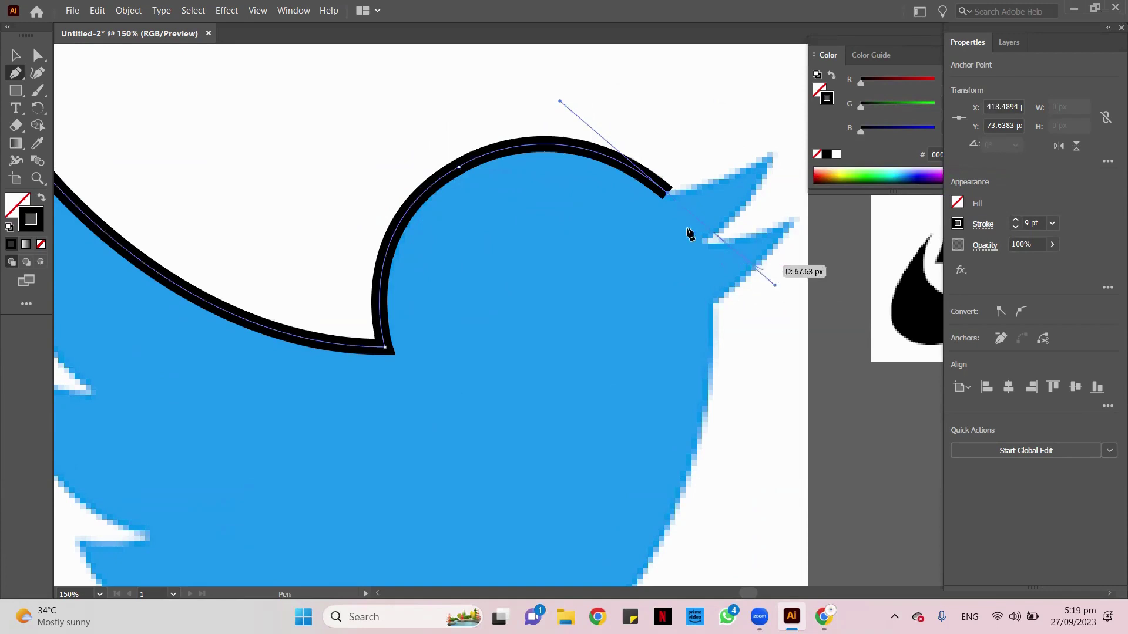
scroll(674, 283, "down", 1)
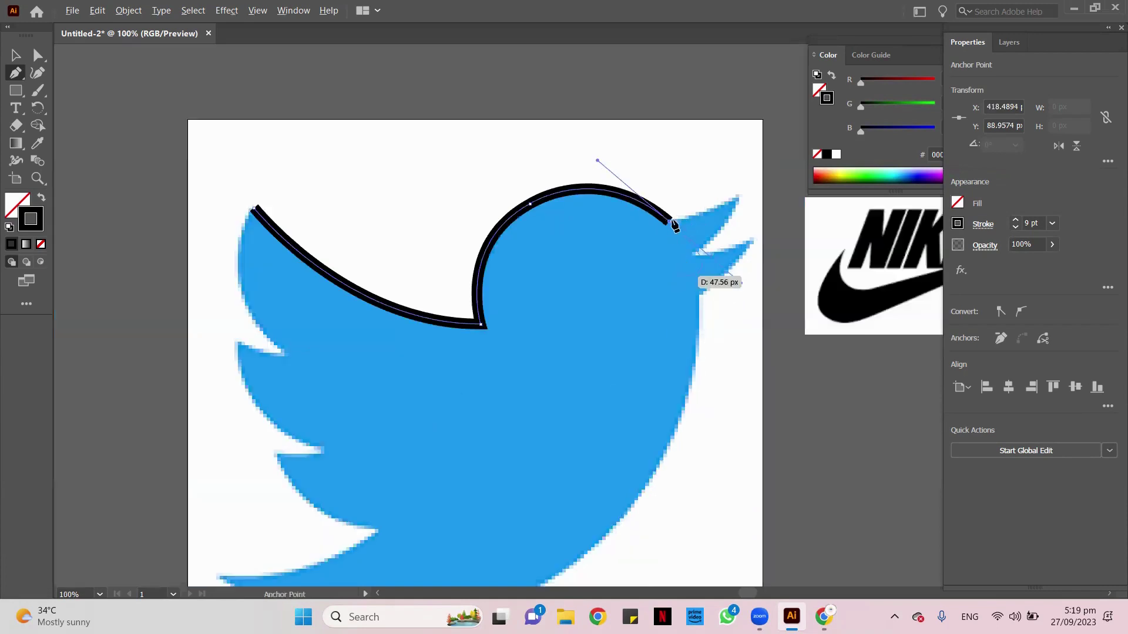
left_click(670, 227)
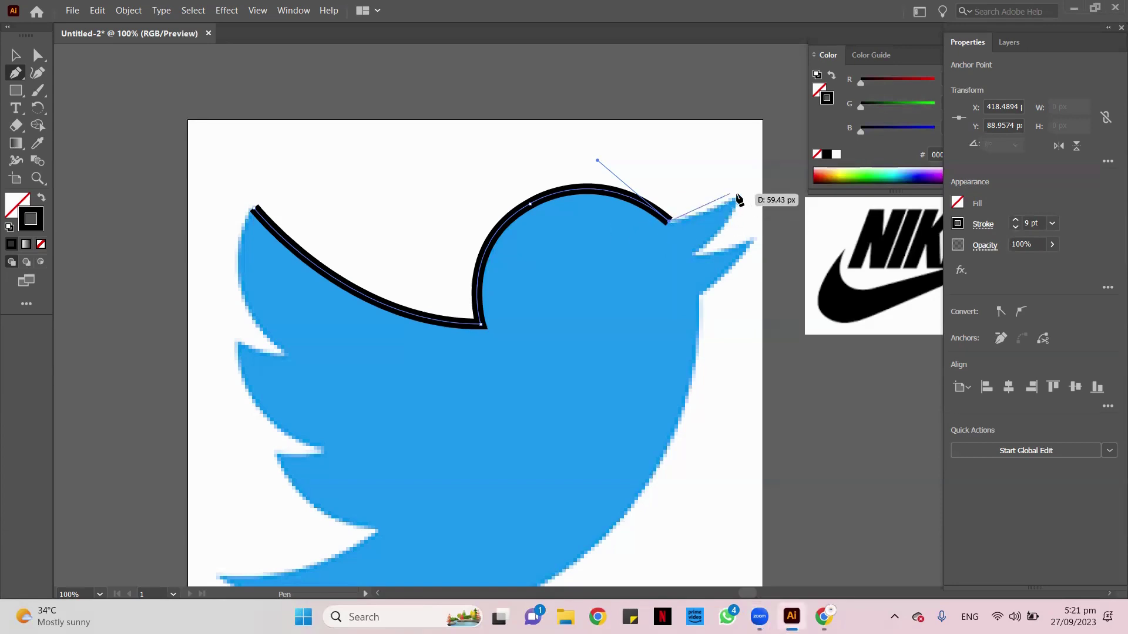
- Trace the bird's open beak with curves along the upper beak, into the mouth corner and around the lower beak to the throat
left_click_drag(736, 195, 749, 175)
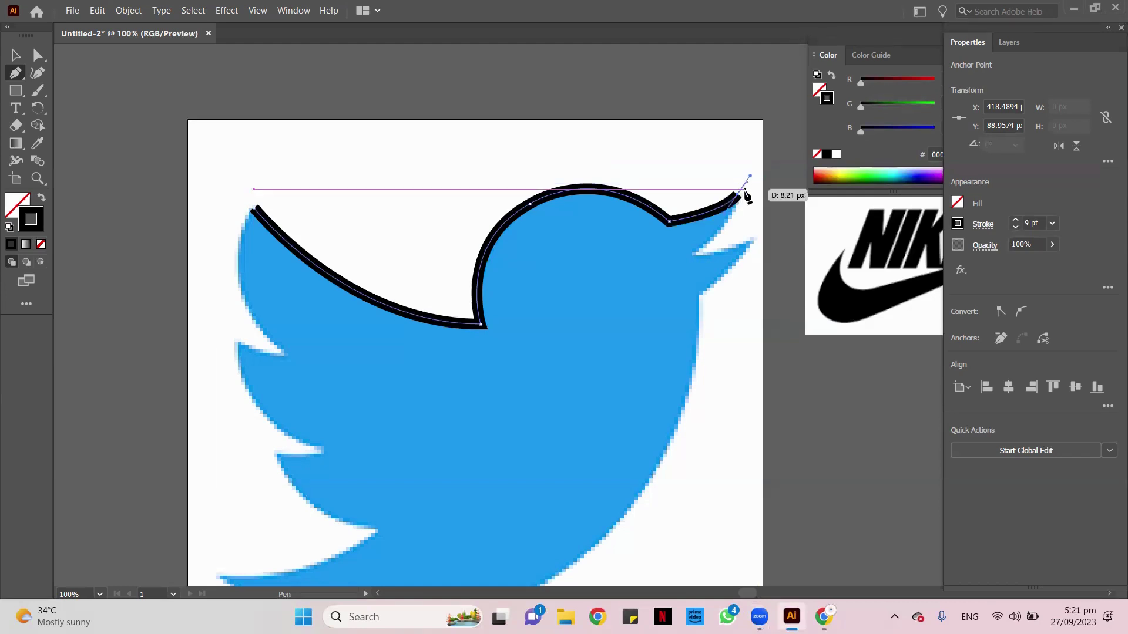
left_click(671, 255, "ctrl")
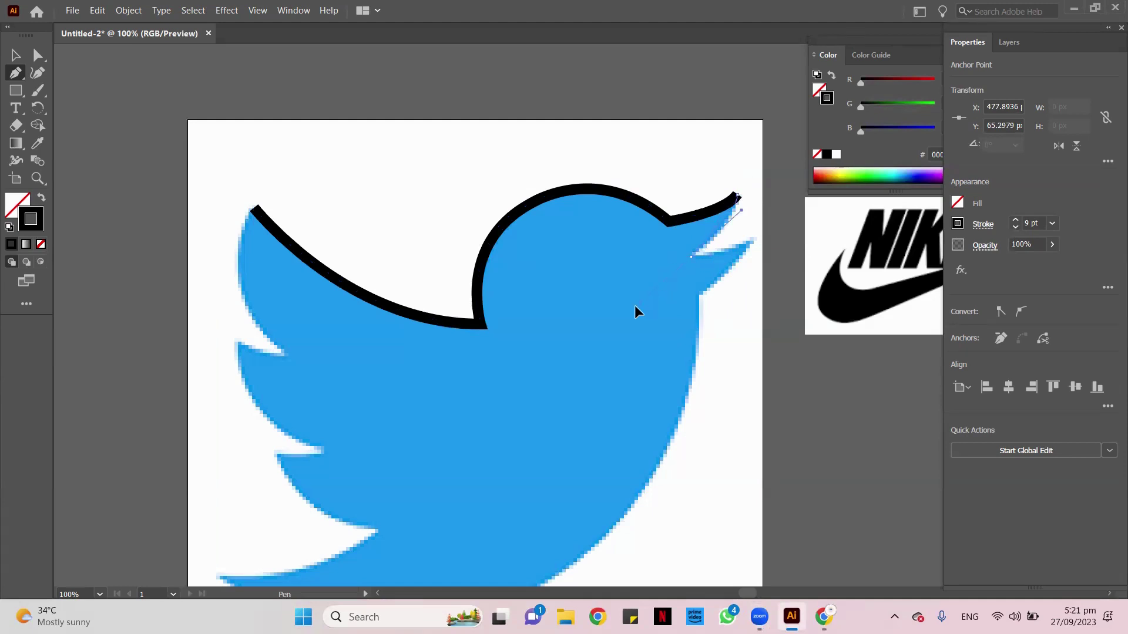
left_click_drag(691, 253, 799, 99)
scroll(682, 360, "down", 3)
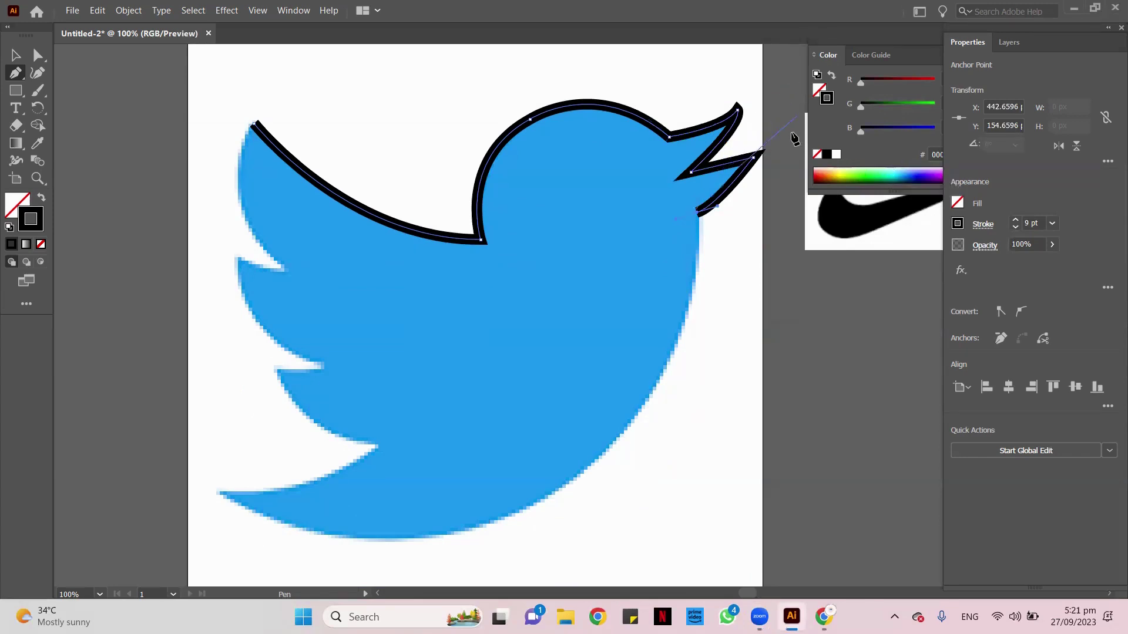
- Try to trace the bird's whole underside with a single curve from the throat to the tail tip
left_click_drag(852, 164, 253, 299)
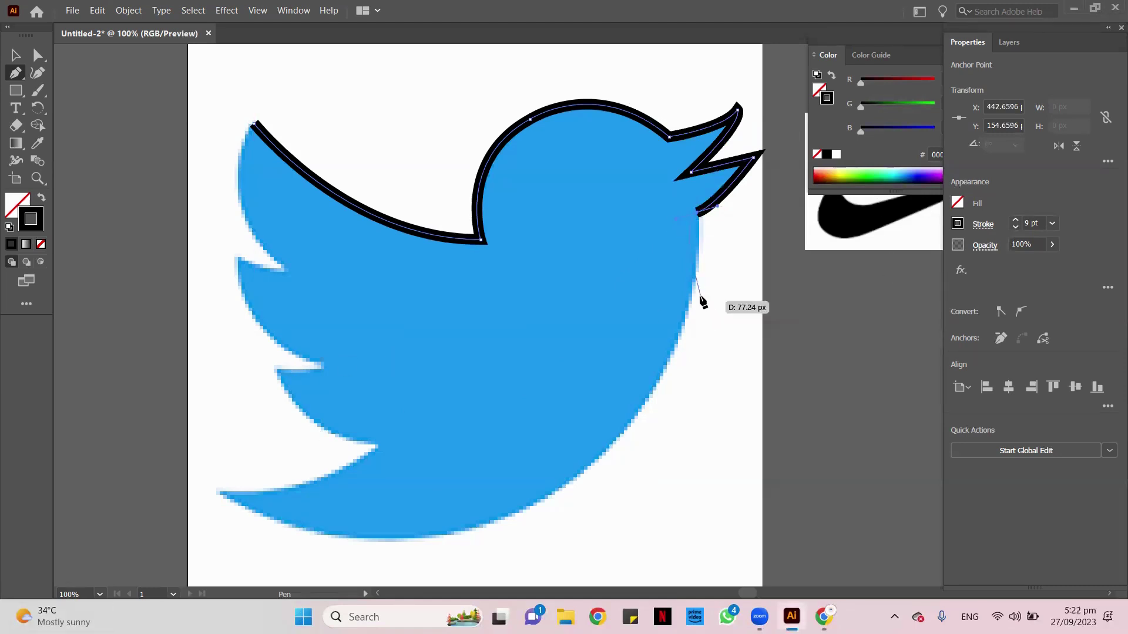
scroll(687, 364, "down", 2)
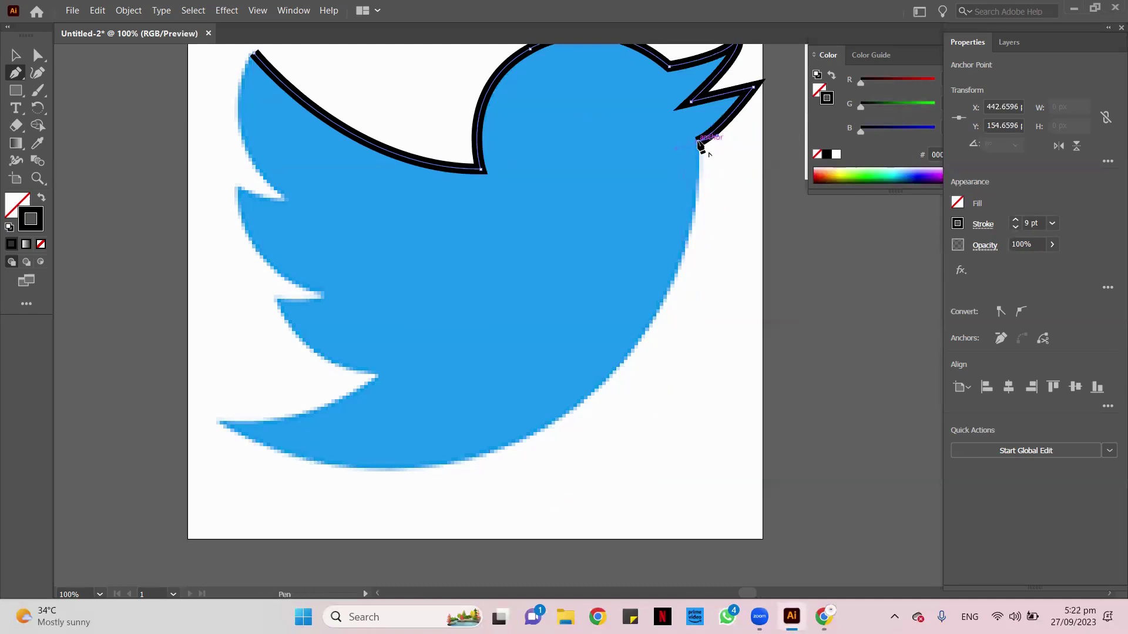
mouse_move(704, 144)
left_mouse_down()
mouse_move(584, 443)
mouse_move(607, 381)
mouse_move(544, 391)
mouse_move(624, 323)
mouse_move(605, 327)
mouse_move(594, 312)
mouse_move(576, 354)
mouse_move(442, 393)
mouse_move(347, 382)
mouse_move(347, 362)
mouse_move(327, 340)
mouse_move(211, 242)
mouse_move(90, 284)
mouse_move(263, 297)
mouse_move(216, 238)
mouse_move(157, 235)
left_mouse_up()
scroll(607, 380, "down", 1)
scroll(593, 312, "down", 1)
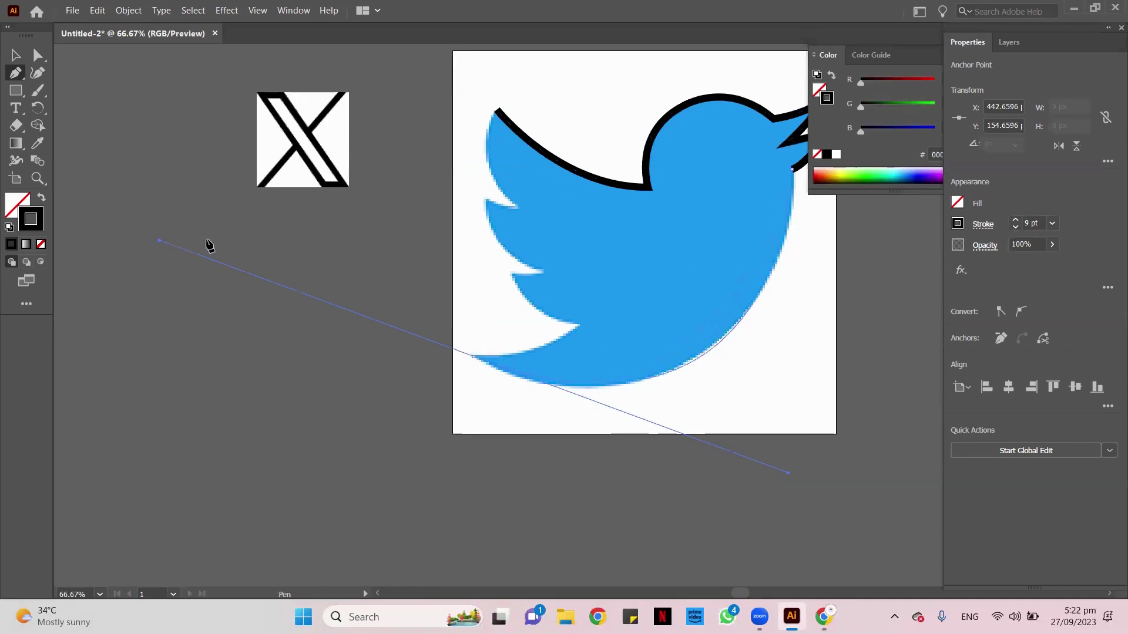
- Trace the bird's underside with two curves, placing one anchor midway along the belly and another at the tail tip
left_click_drag(724, 342, 598, 430)
left_click(705, 349)
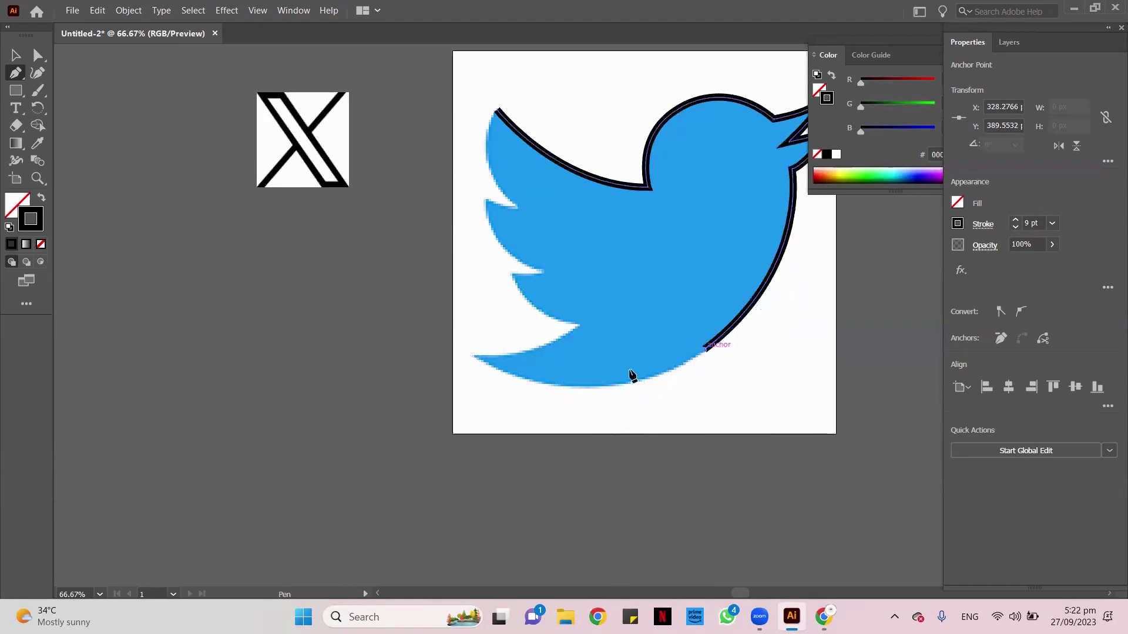
key("Escape")
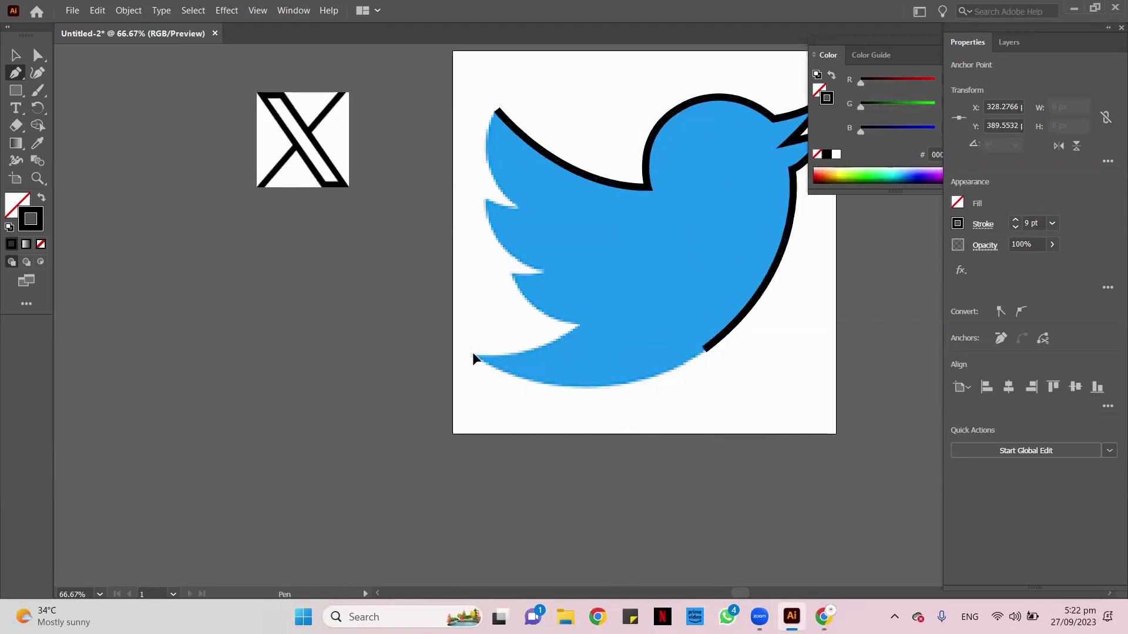
left_click_drag(474, 355, 351, 276)
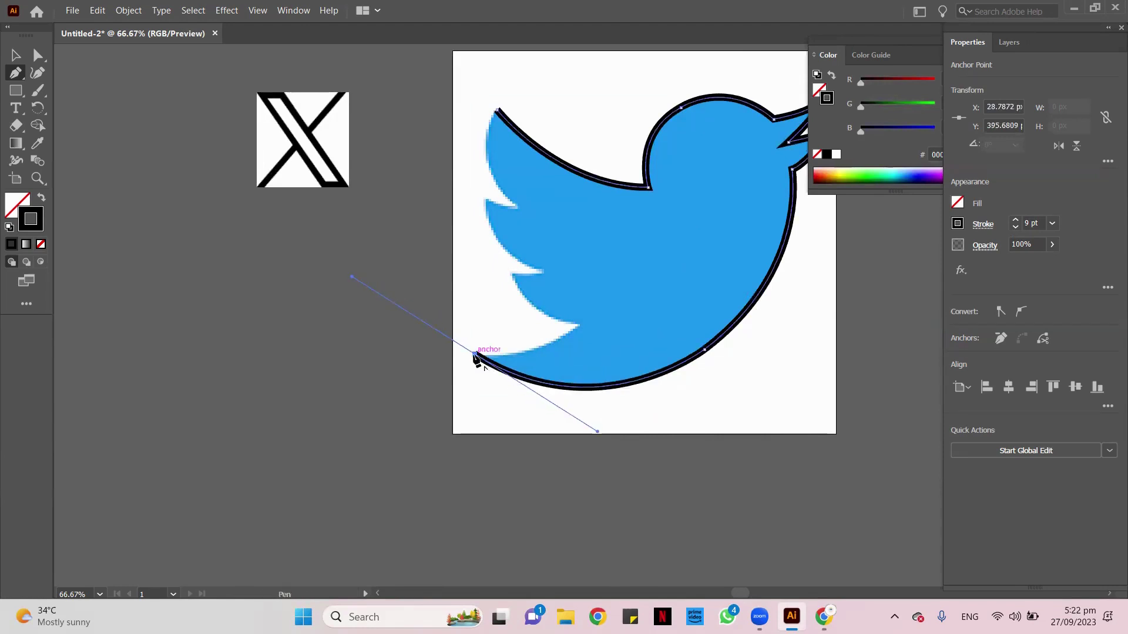
- Remove the outgoing handle at the tail tip and trace the tail's upper edge with a curve to the notch below the feathers
left_click_drag(475, 355, 582, 315)
key("Escape")
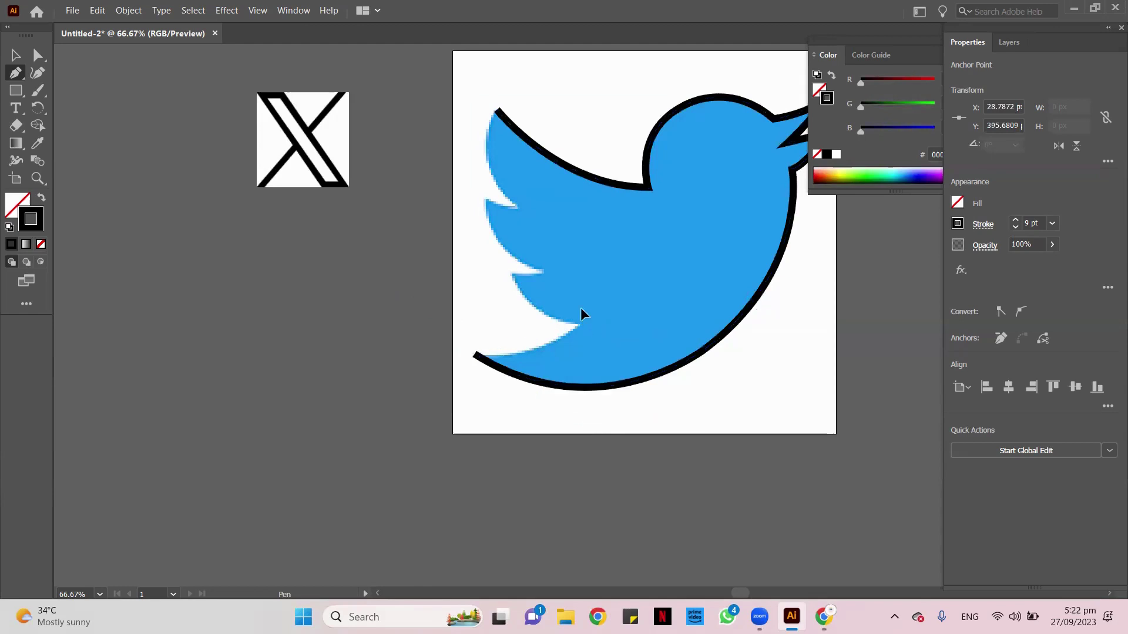
left_click(620, 277, "ctrl")
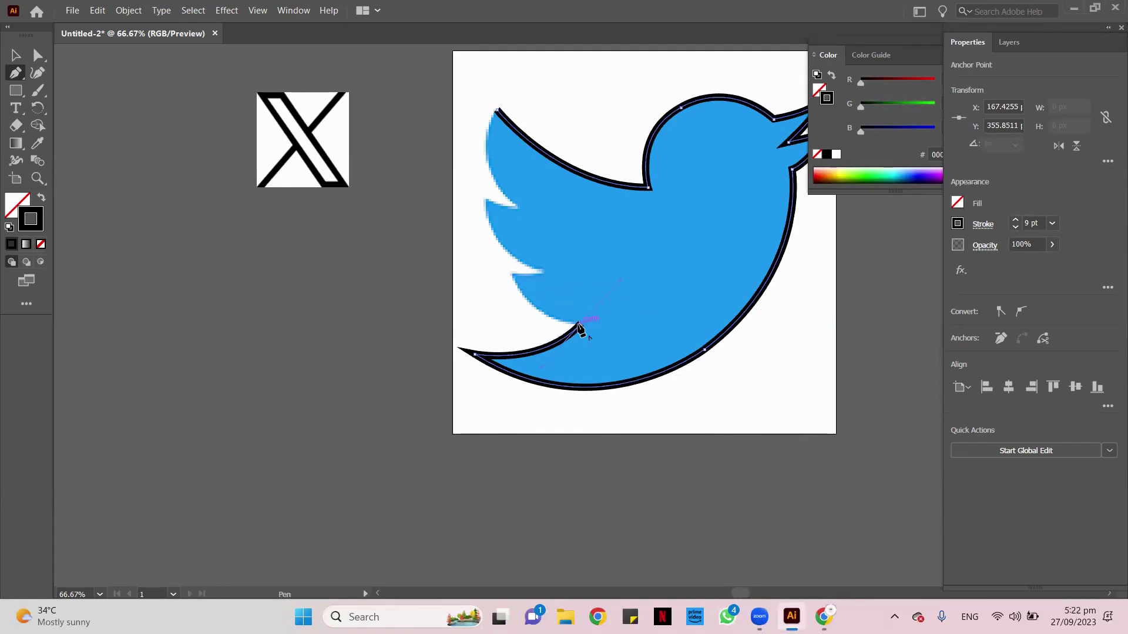
- Trace the lowest wing feather with a curve to its tip, remove the outgoing handle, and add the short straight edge into the notch above
left_click(532, 310)
left_click(511, 273)
left_click_drag(489, 234, 498, 227)
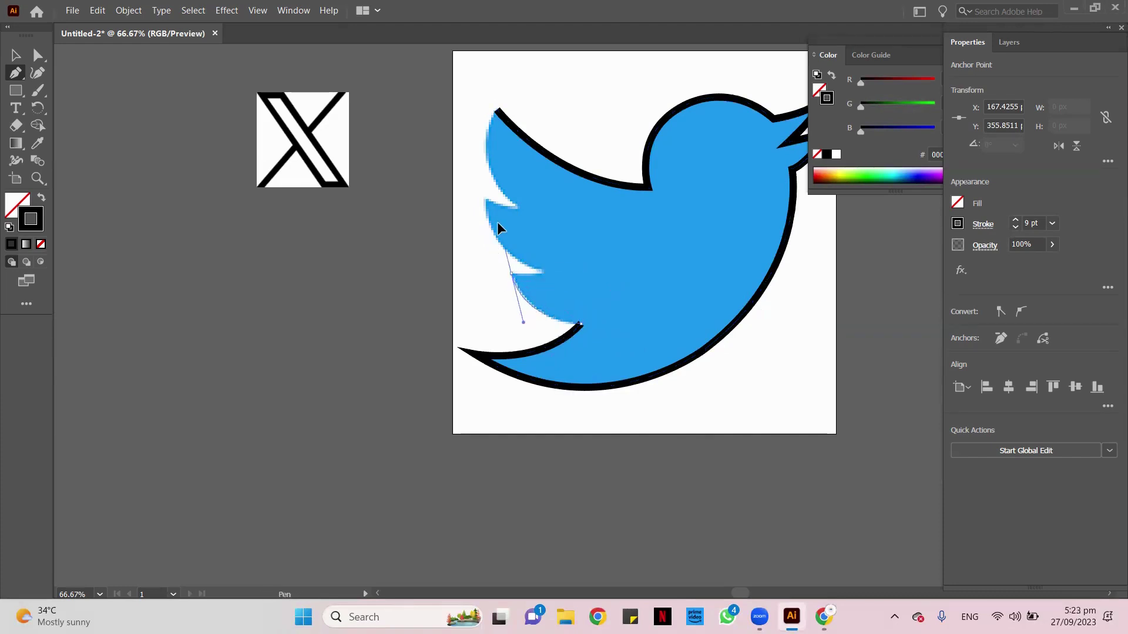
left_click_drag(582, 324, 569, 326)
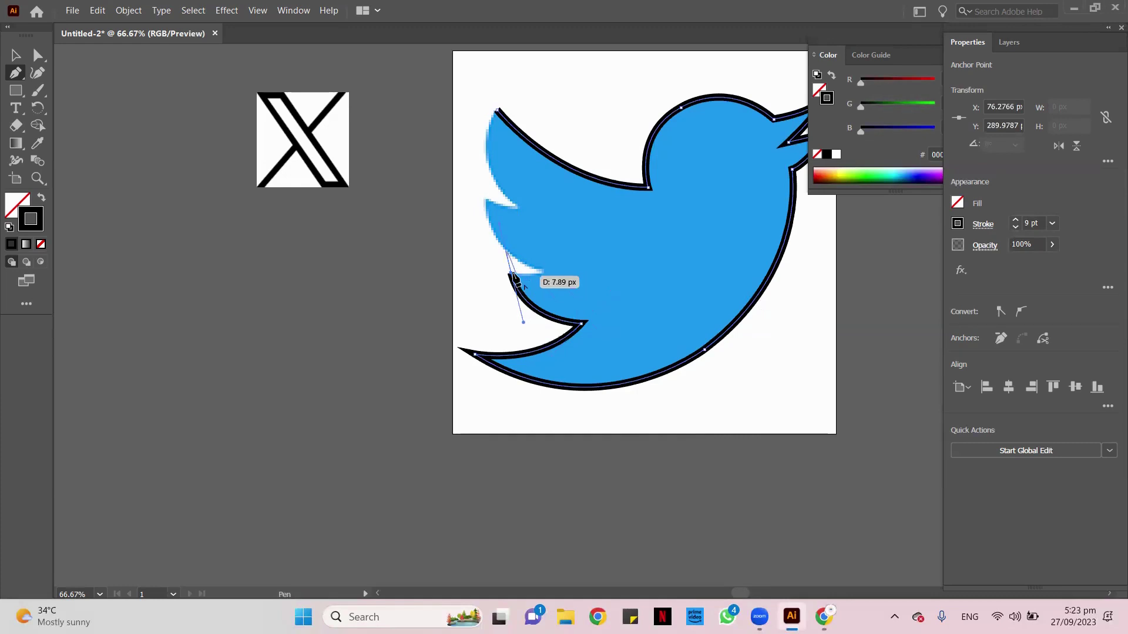
left_click(511, 273)
left_click(545, 273)
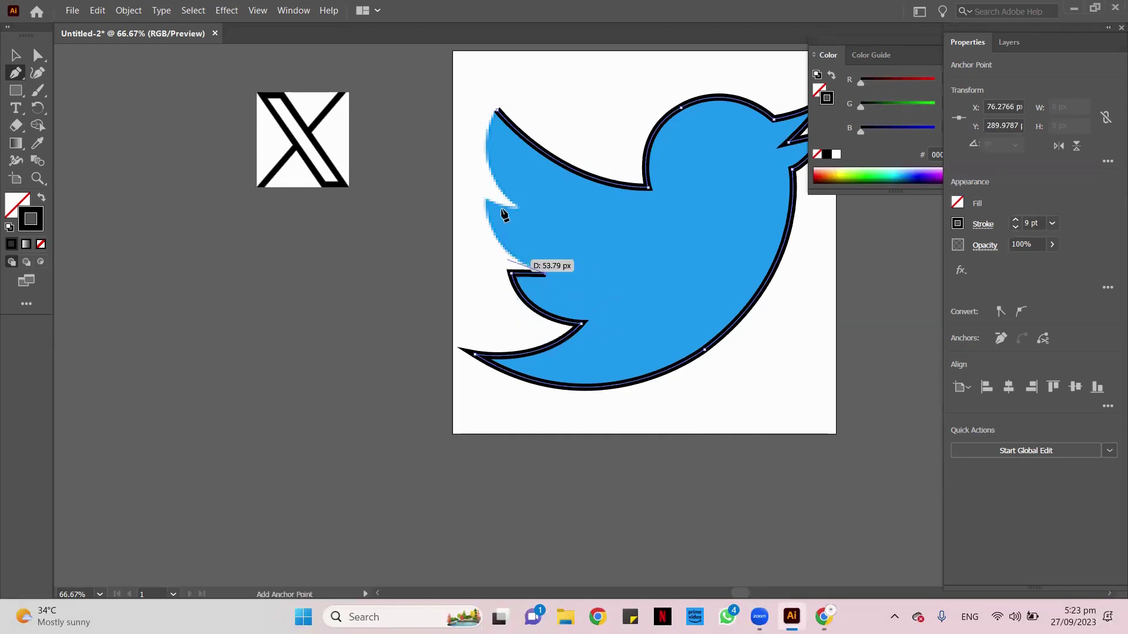
- Trace the middle wing feather with a curve to its tip, remove the outgoing handle, and add the short edge into the notch above
key("Escape")
left_click(494, 264)
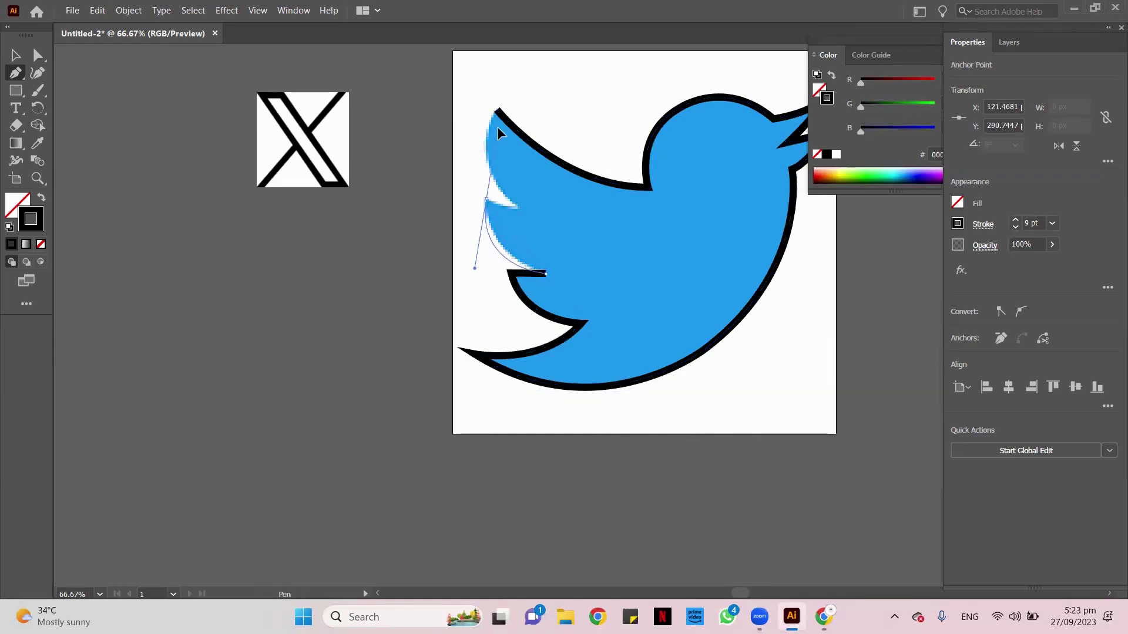
left_click_drag(477, 132, 477, 129)
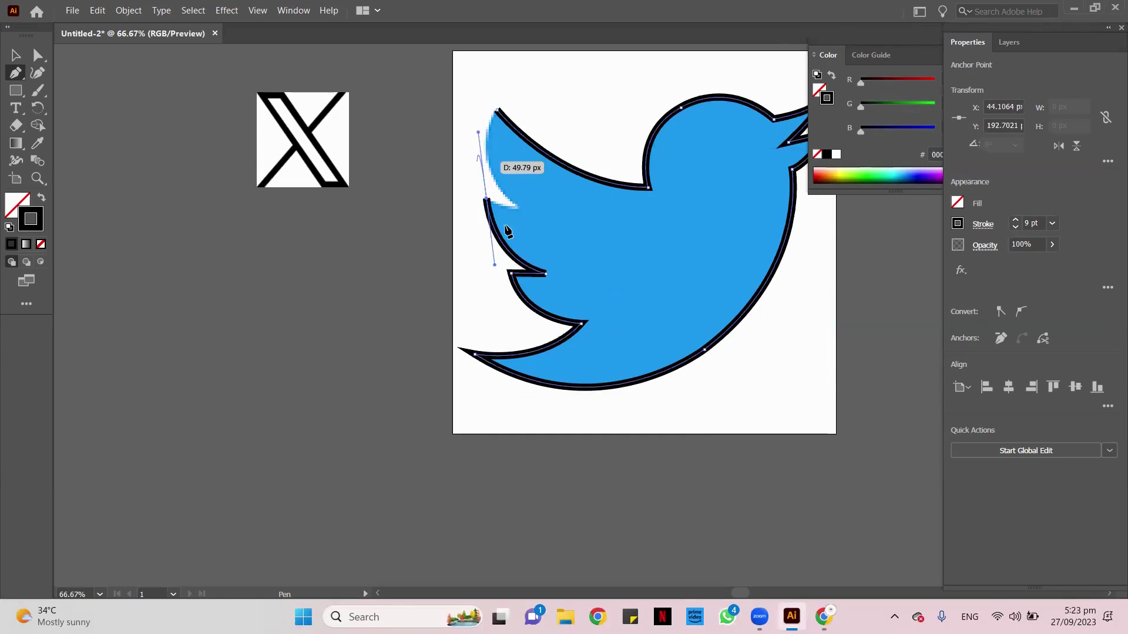
left_click(486, 201)
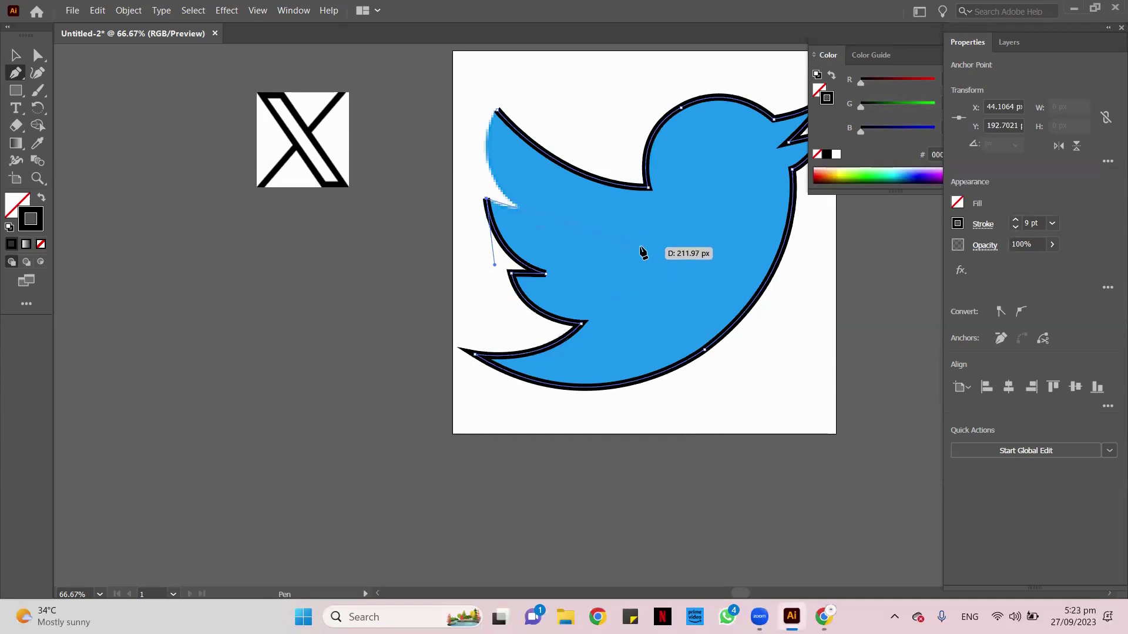
left_click(522, 207)
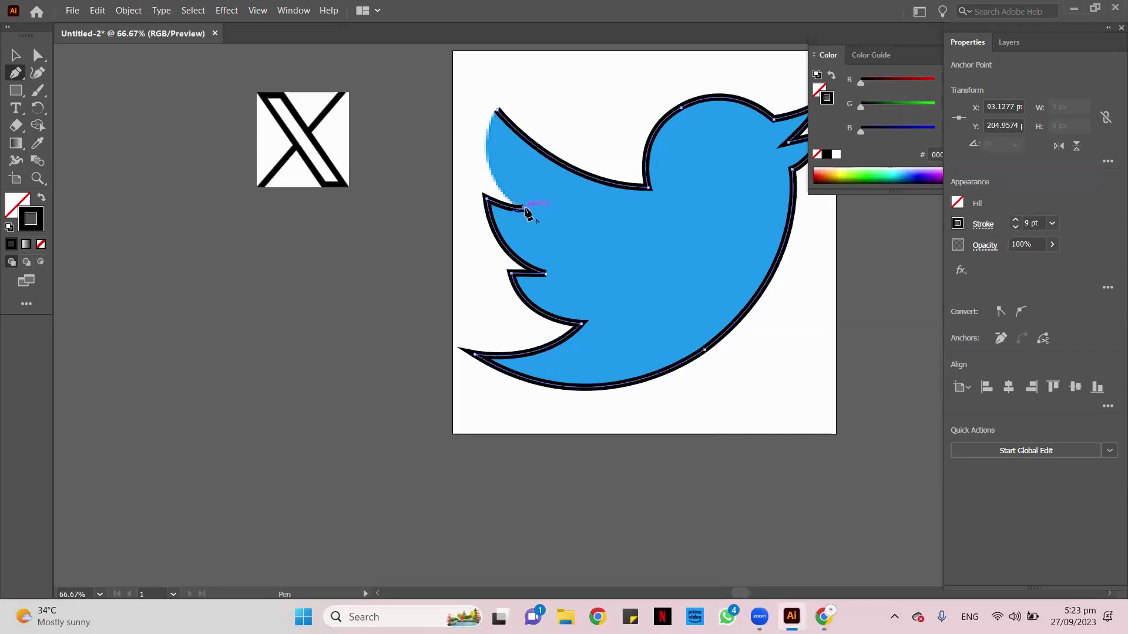
- Close the bird outline with a curve along the upper feather back to the starting anchor at the wing tip
left_click(498, 113)
left_click(550, 83, "ctrl")
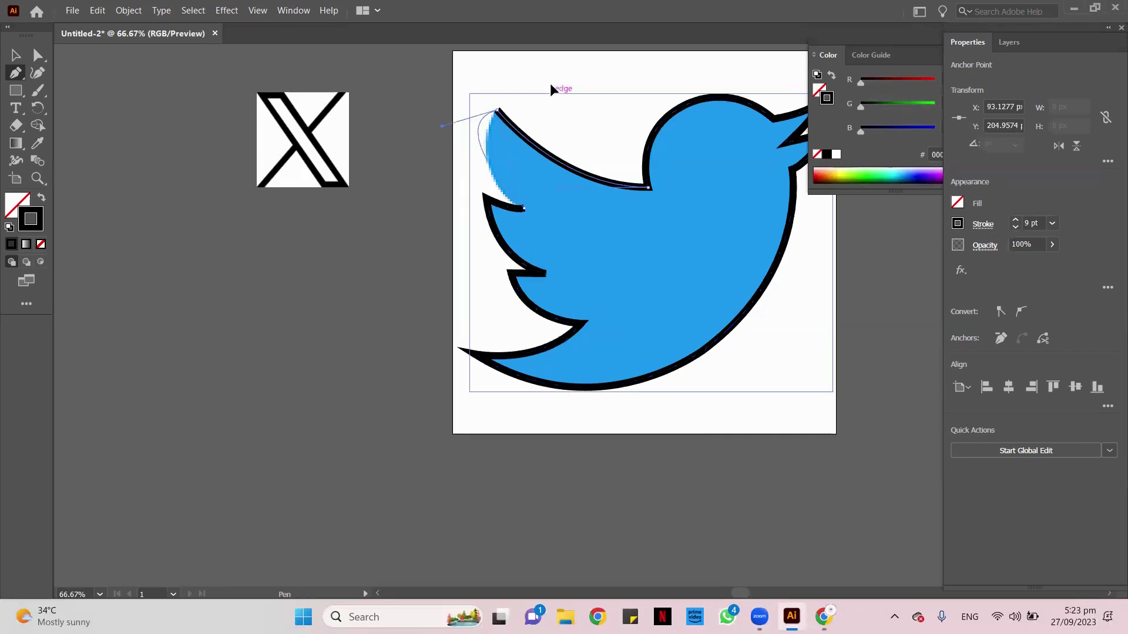
scroll(524, 50, "up", 1)
scroll(522, 51, "up", 3)
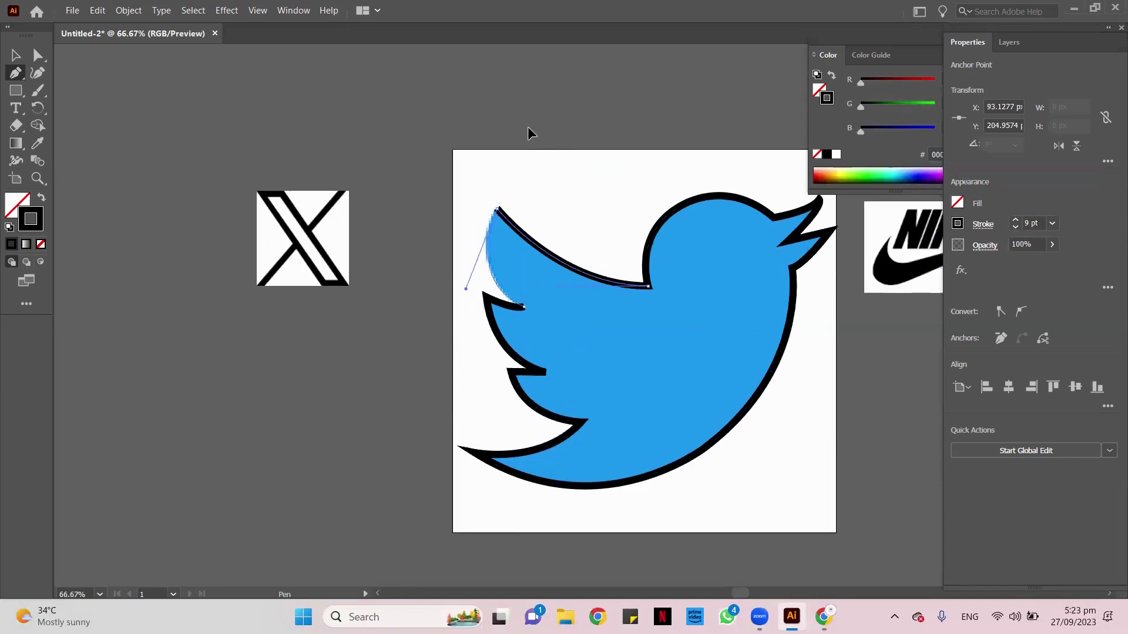
left_click_drag(649, 286, 651, 222)
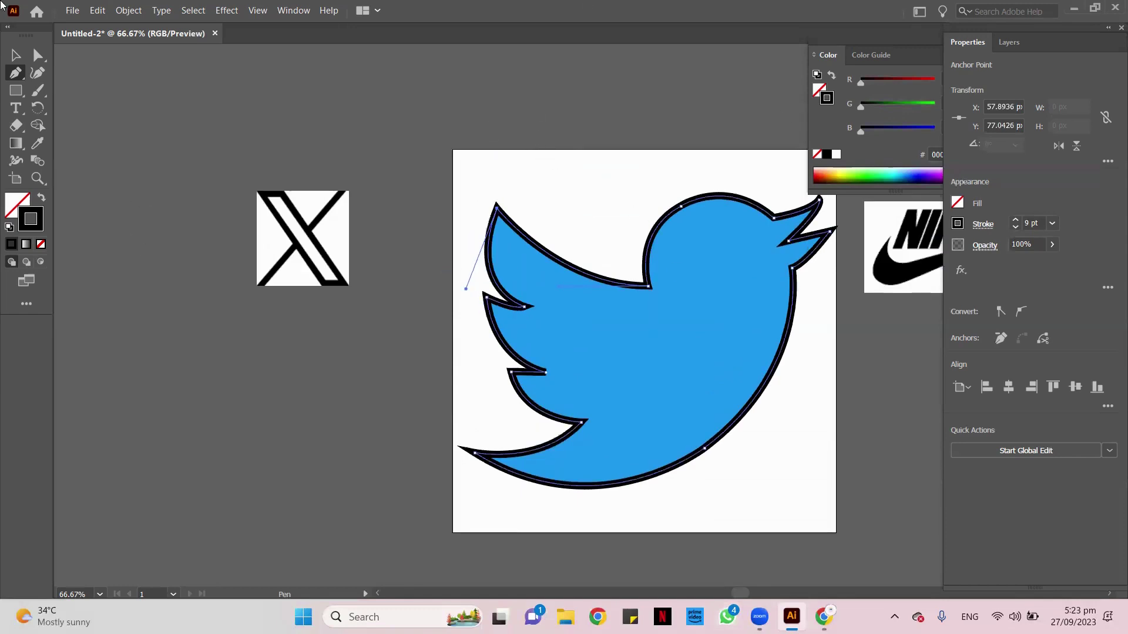
- Use the Curvature tool to move the upper beak tip's anchor slightly outward for a sharper point
left_click(39, 70)
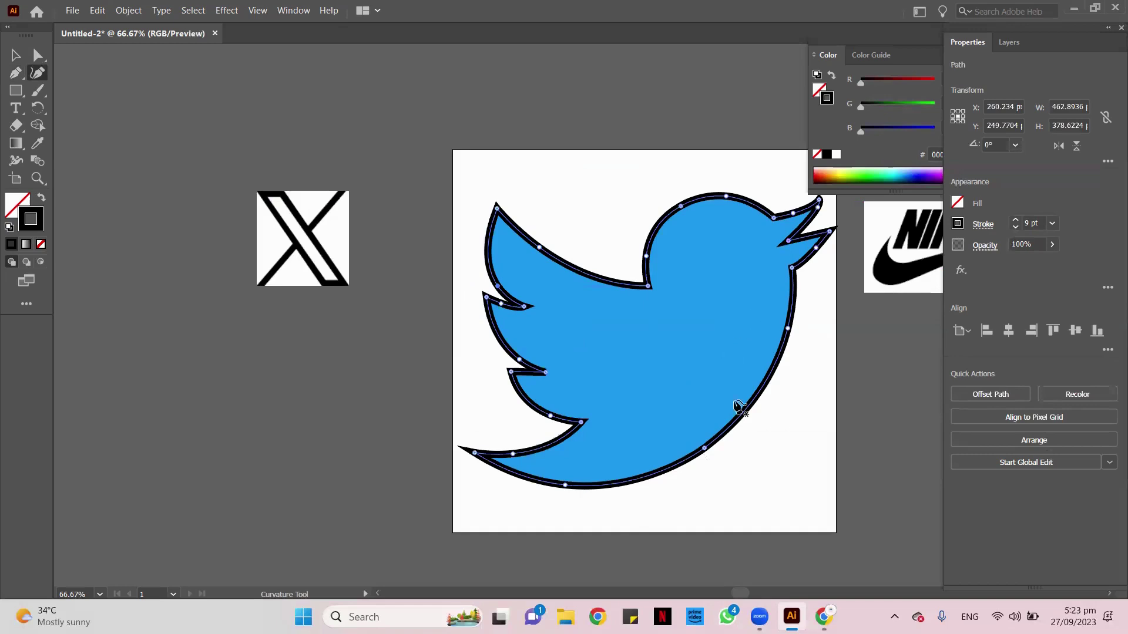
left_click_drag(703, 370, 447, 359)
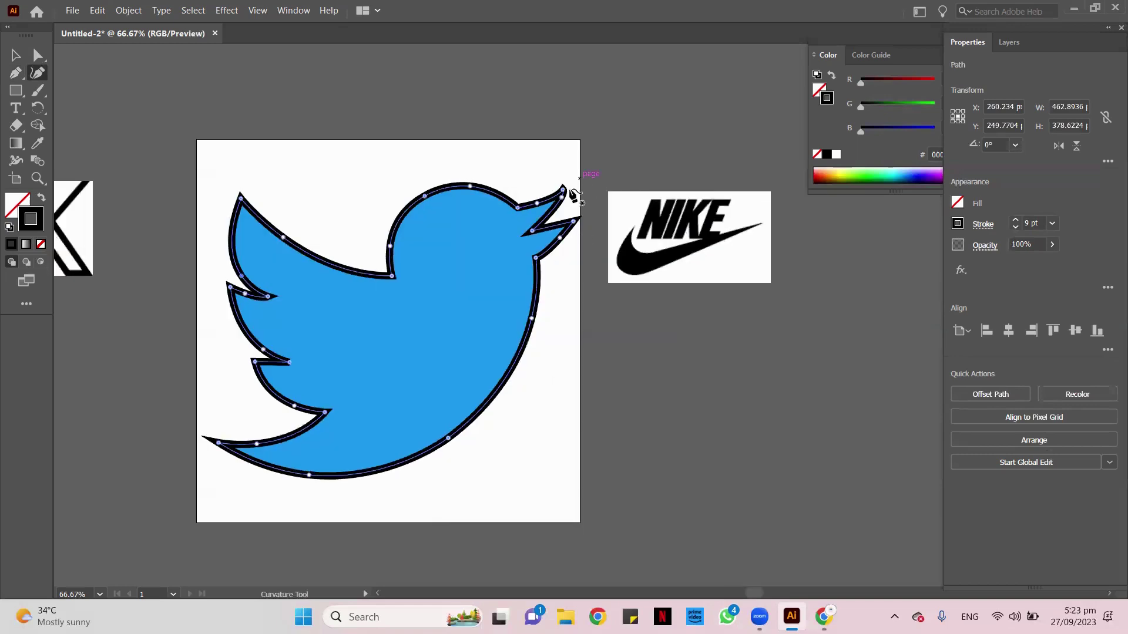
mouse_move(563, 192)
left_mouse_down()
mouse_move(594, 171)
mouse_move(565, 190)
left_mouse_up()
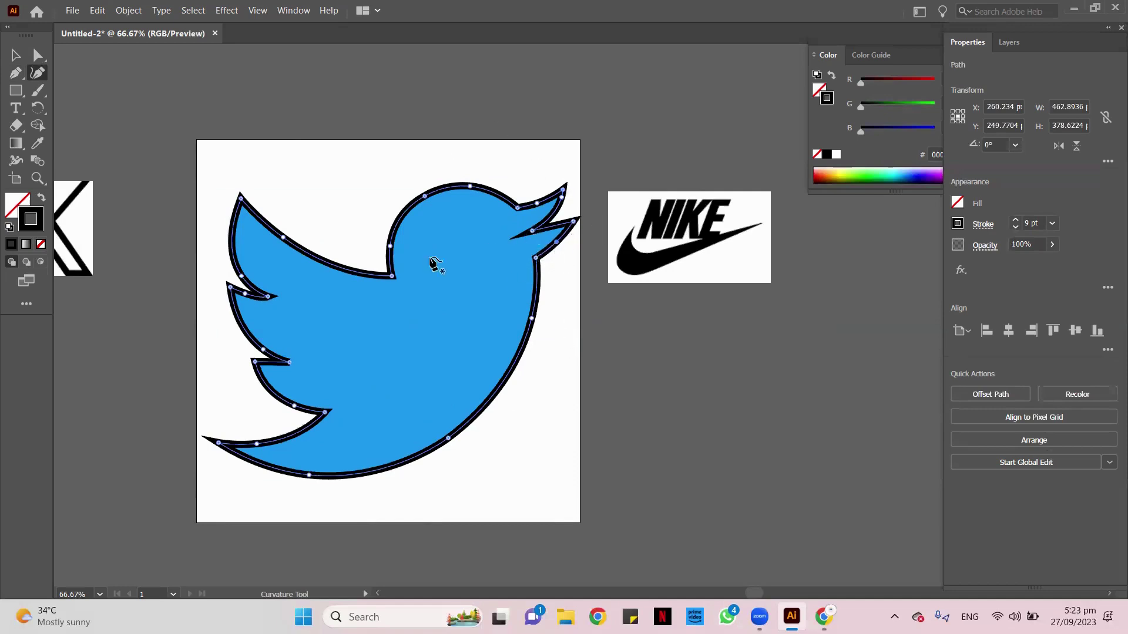
- Nudge the anchor at the back of the head and move the notch anchor below the upper feather slightly further into the body
scroll(487, 283, "down", 1)
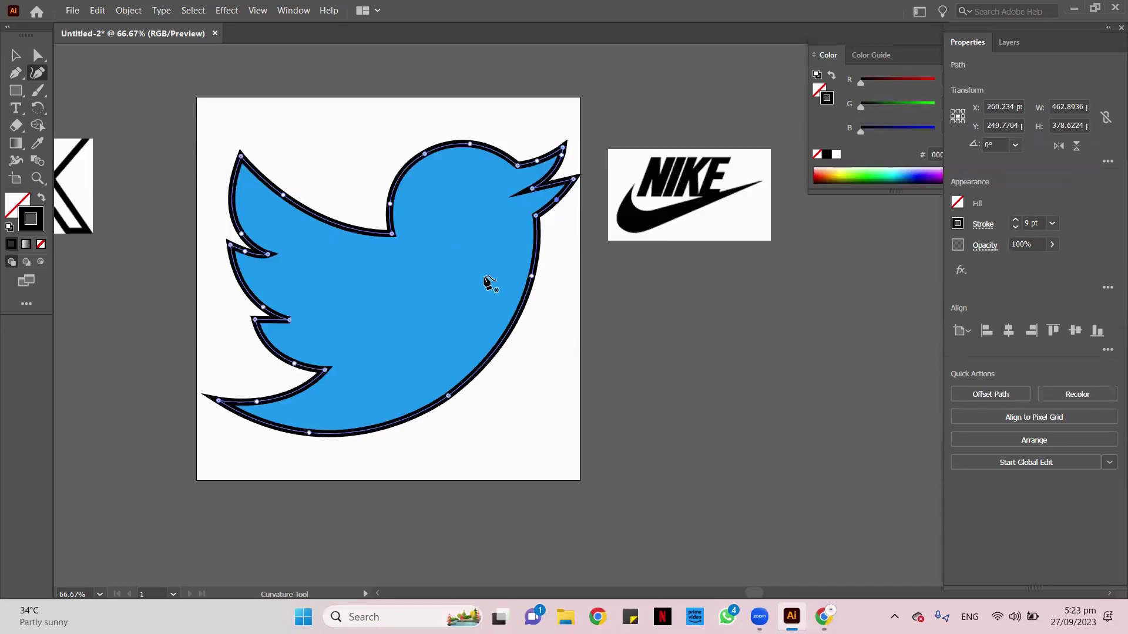
left_click(422, 152)
scroll(370, 323, "down", 3)
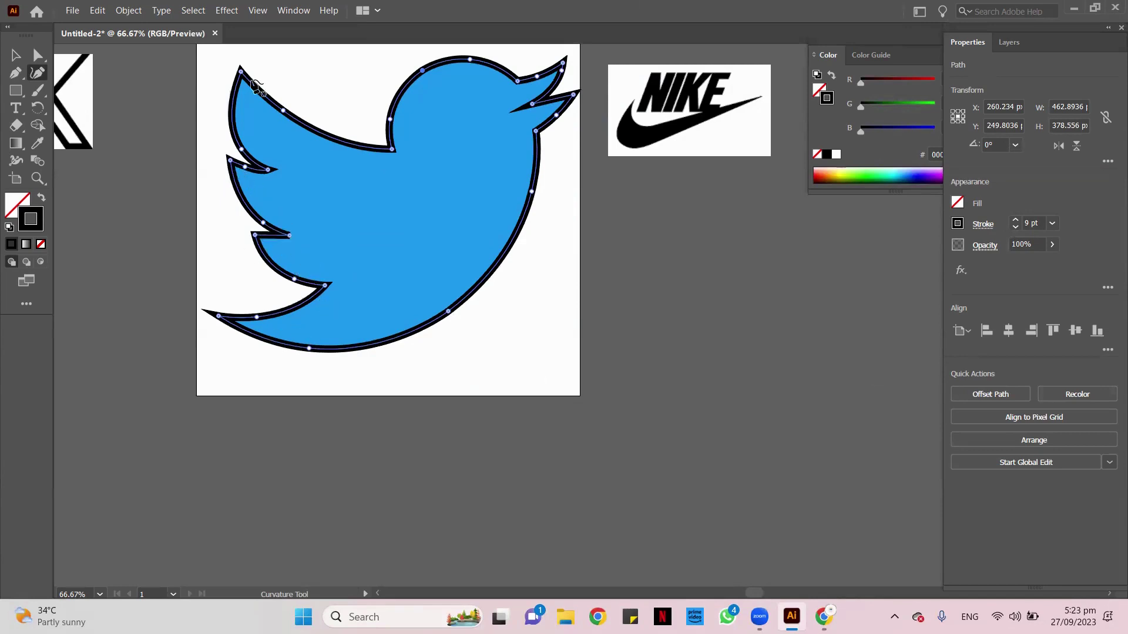
left_click_drag(269, 170, 274, 176)
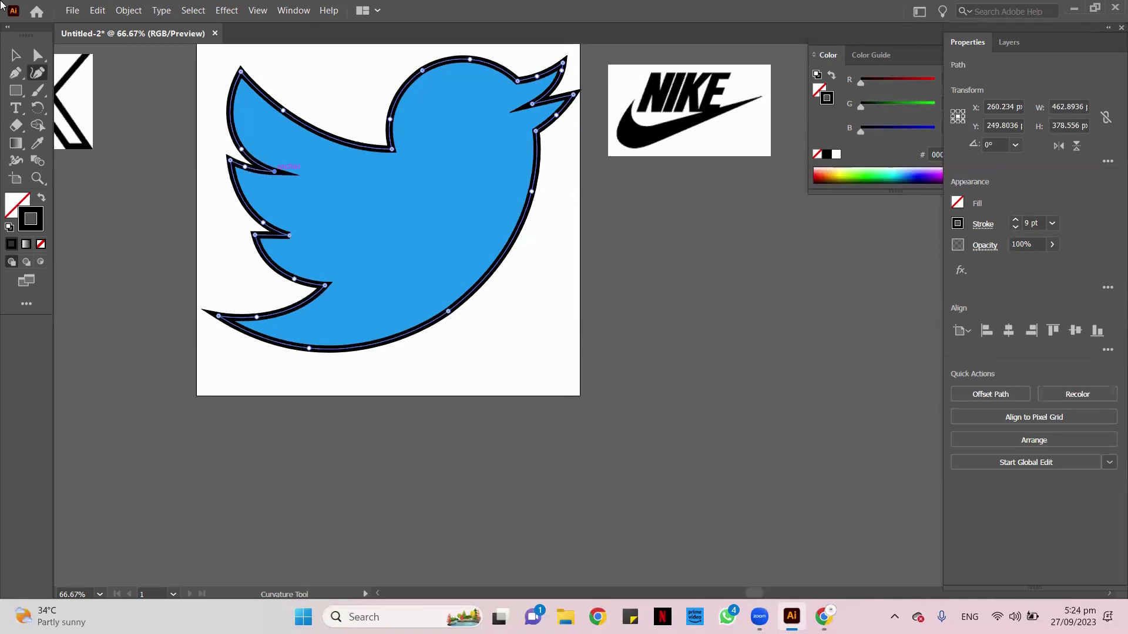
- Move the blue bird reference image off the artboard to below the Nike logo, and select the traced outline
left_click(16, 54)
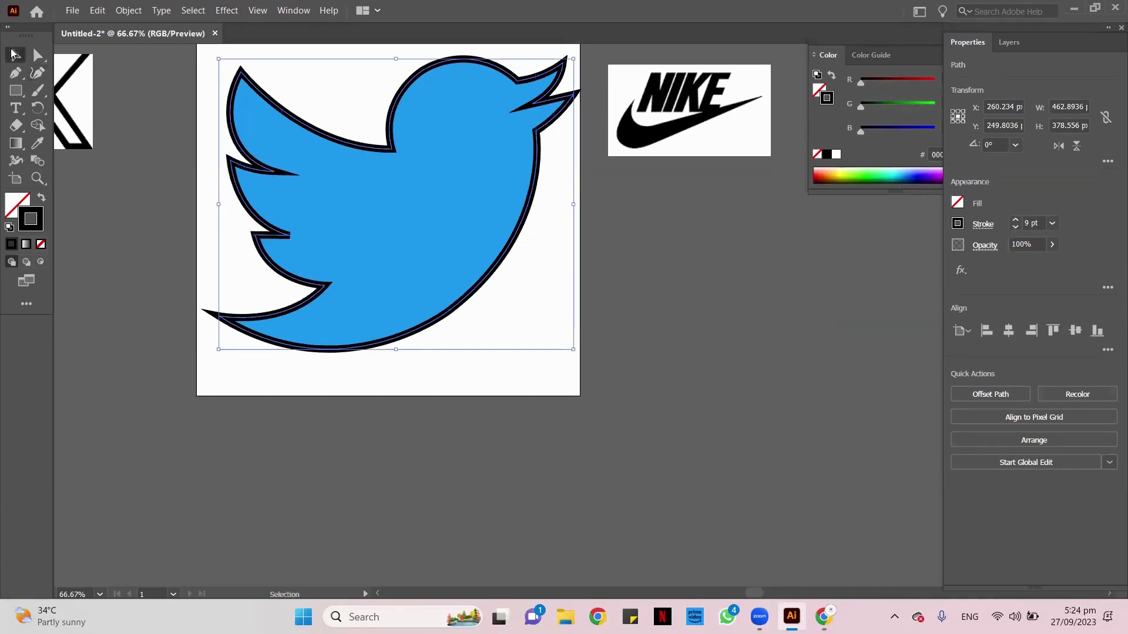
scroll(411, 235, "left", 5)
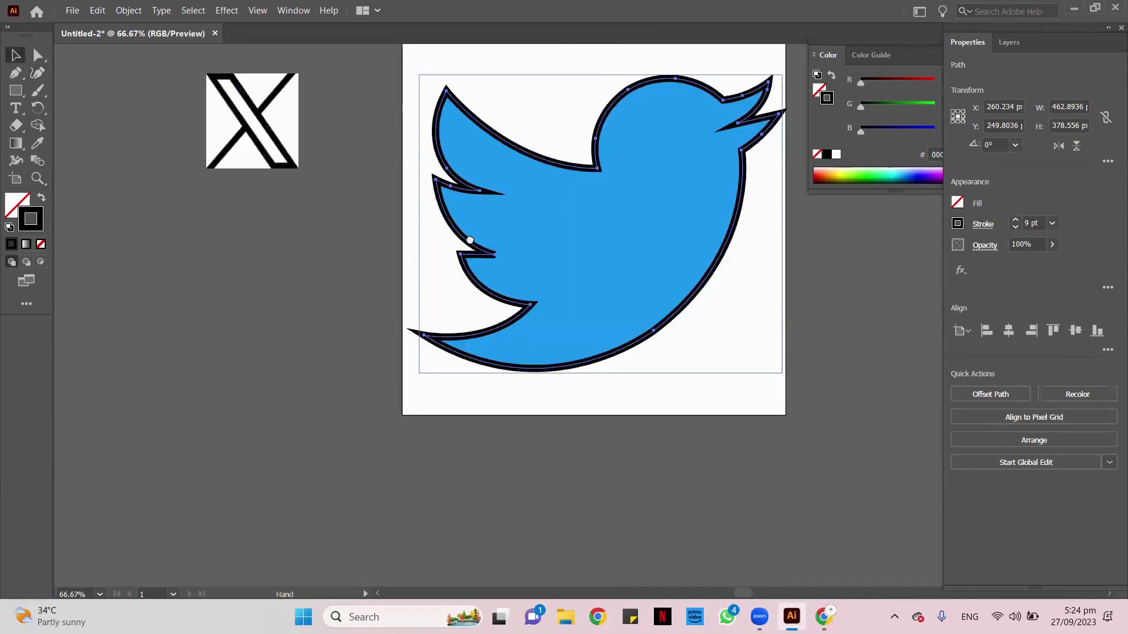
scroll(464, 250, "right", 3)
scroll(457, 252, "down", 2)
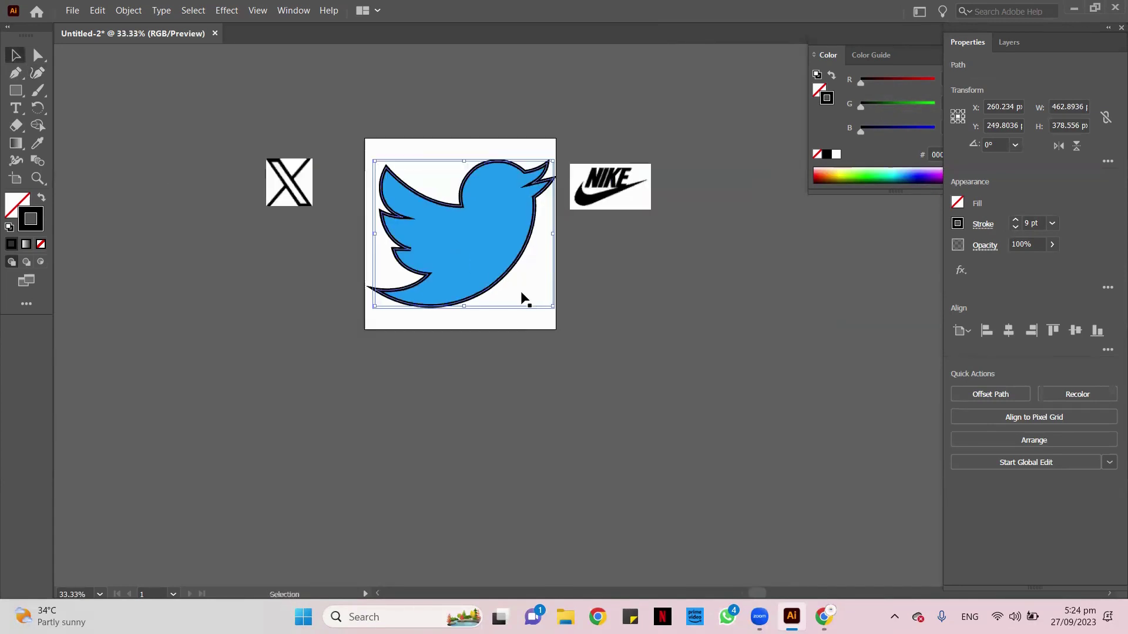
left_click_drag(529, 309, 778, 366)
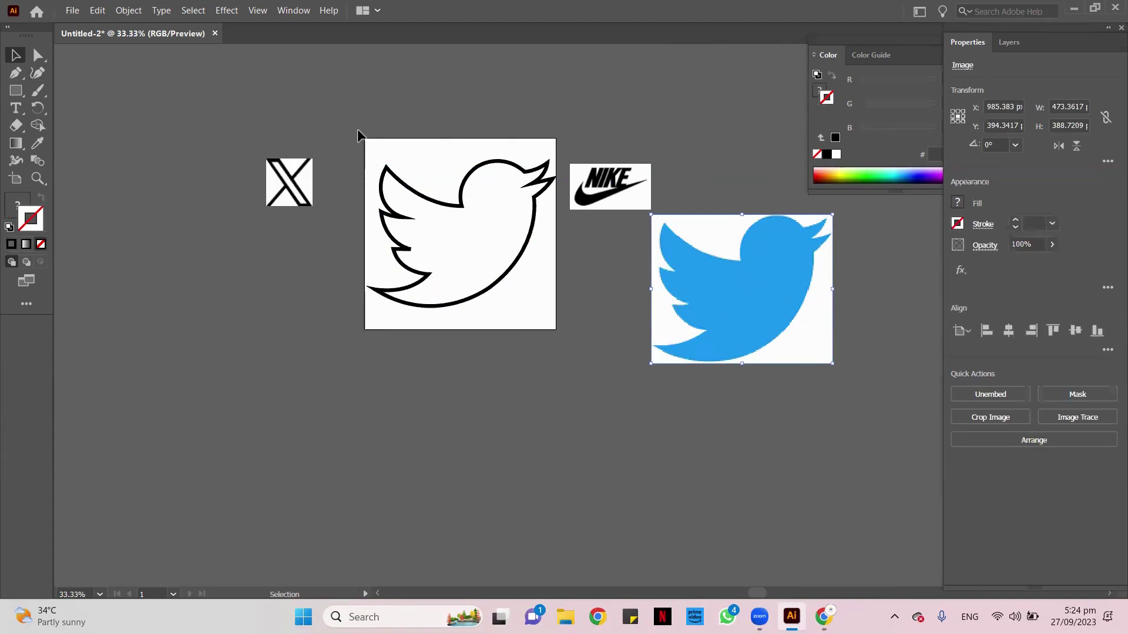
left_click_drag(357, 129, 494, 305)
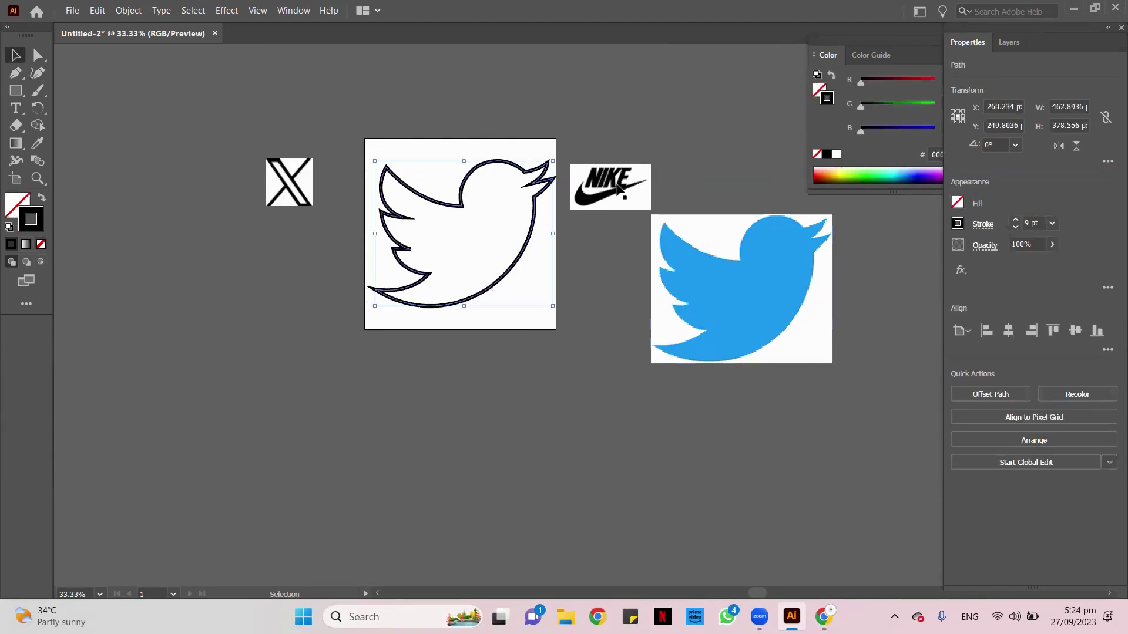
- Move the Nike logo image further away from the artboard, and fill the traced bird with the blue sampled from the reference image
left_click_drag(617, 187, 671, 136)
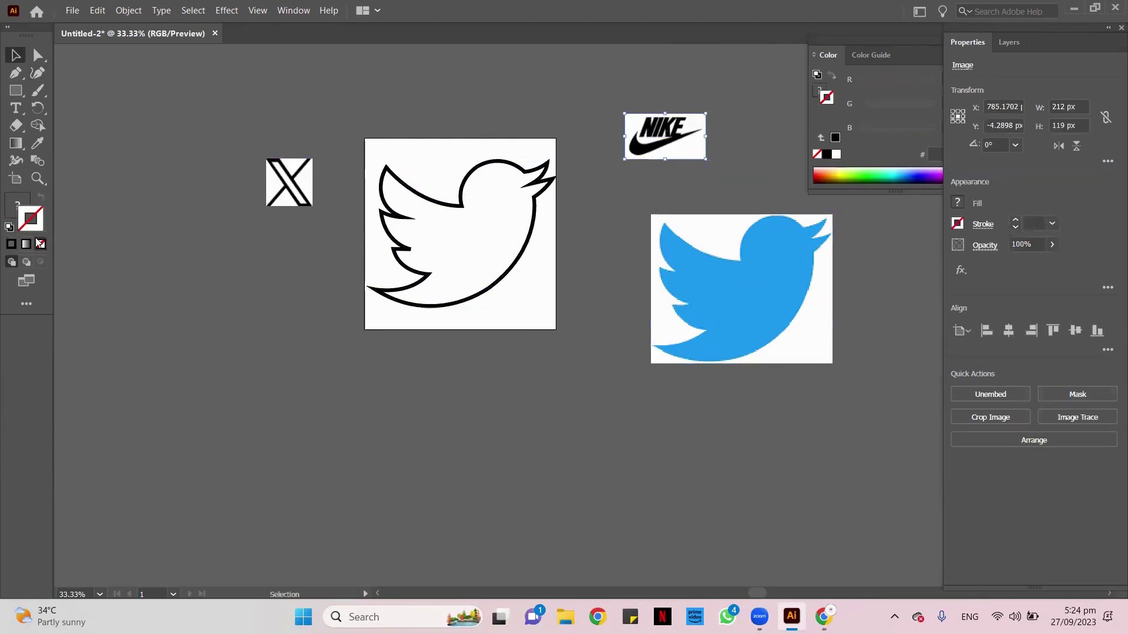
left_click(524, 256)
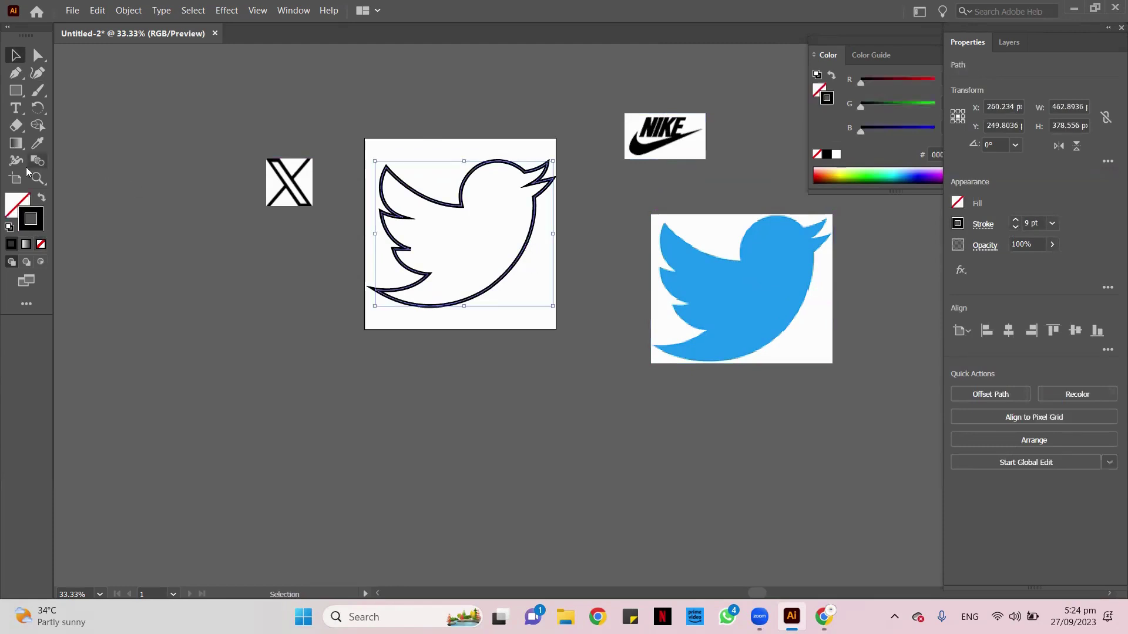
left_click(21, 206)
left_click(37, 143)
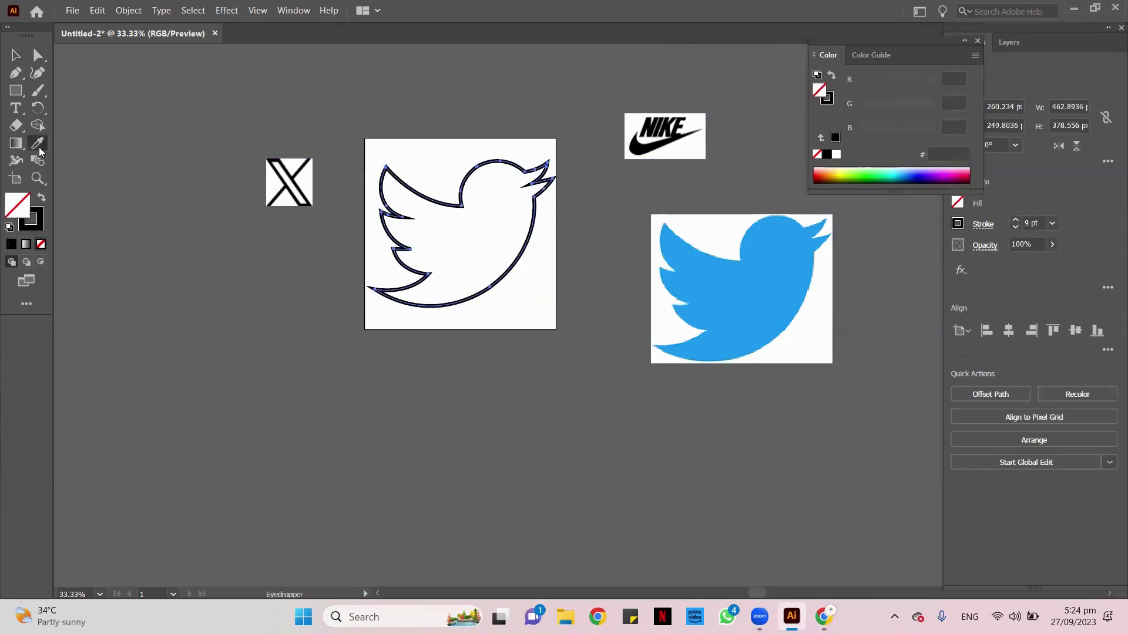
left_click(777, 281)
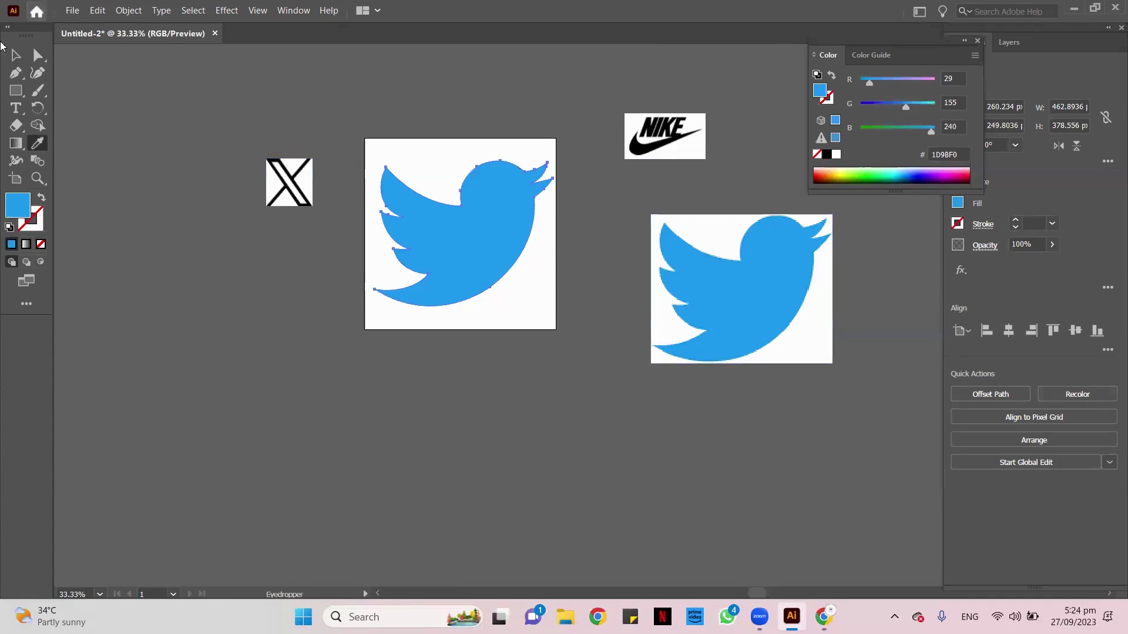
left_click(15, 57)
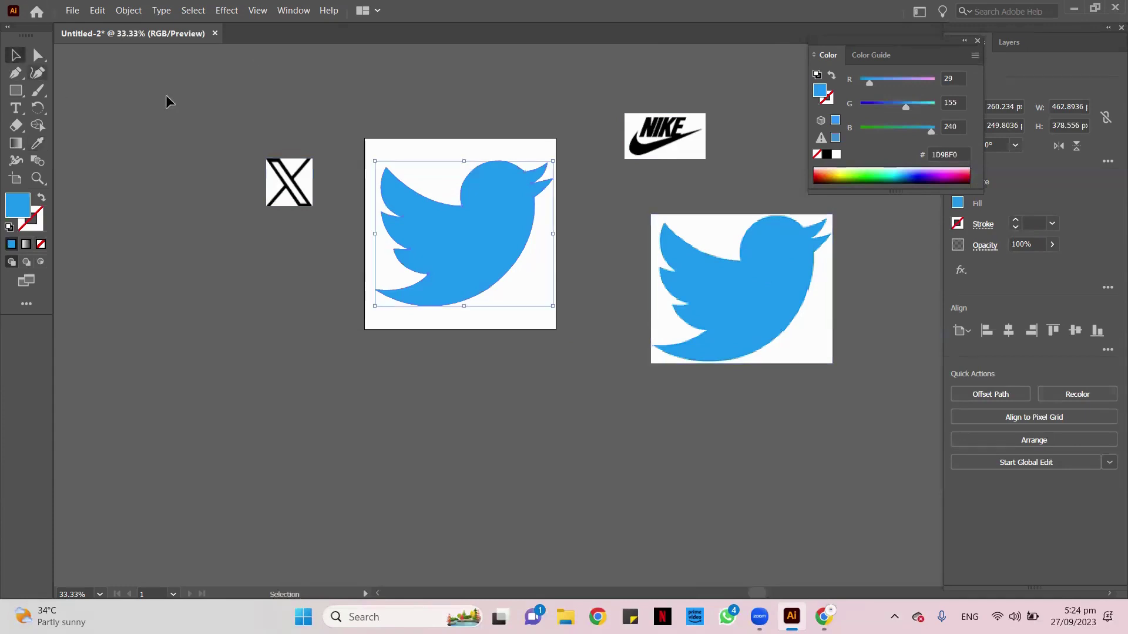
left_click(295, 78)
- Scale the traced bird to about 438 x 358 px and centre it horizontally on the artboard, leaving room for a title above
left_click_drag(468, 200, 519, 418)
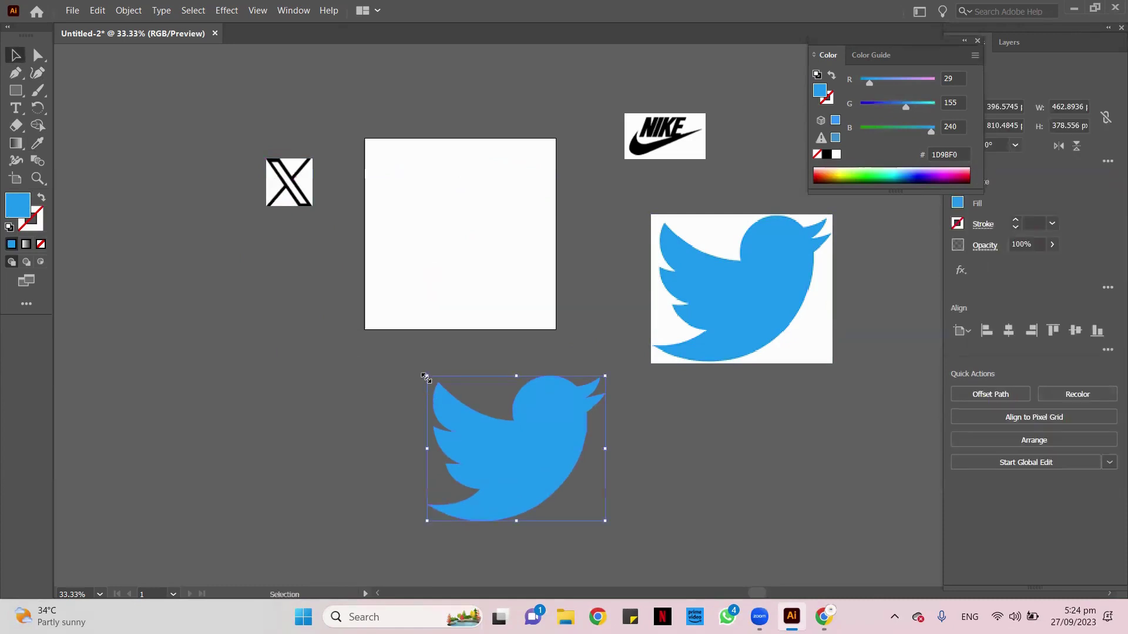
left_click_drag(425, 377, 513, 446)
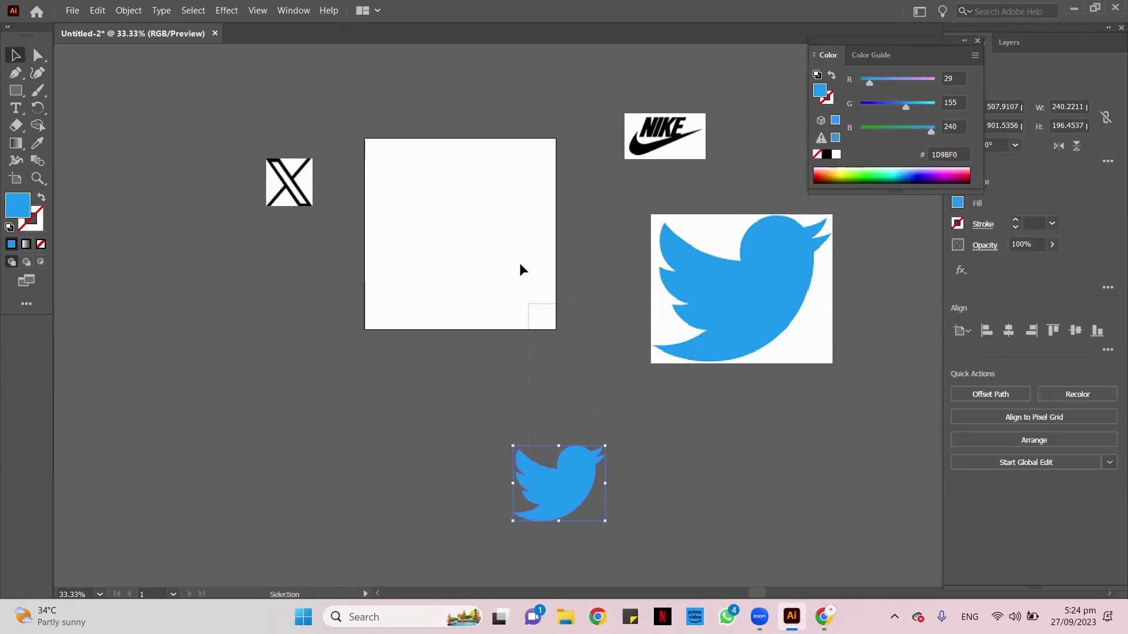
left_click_drag(563, 472, 449, 184)
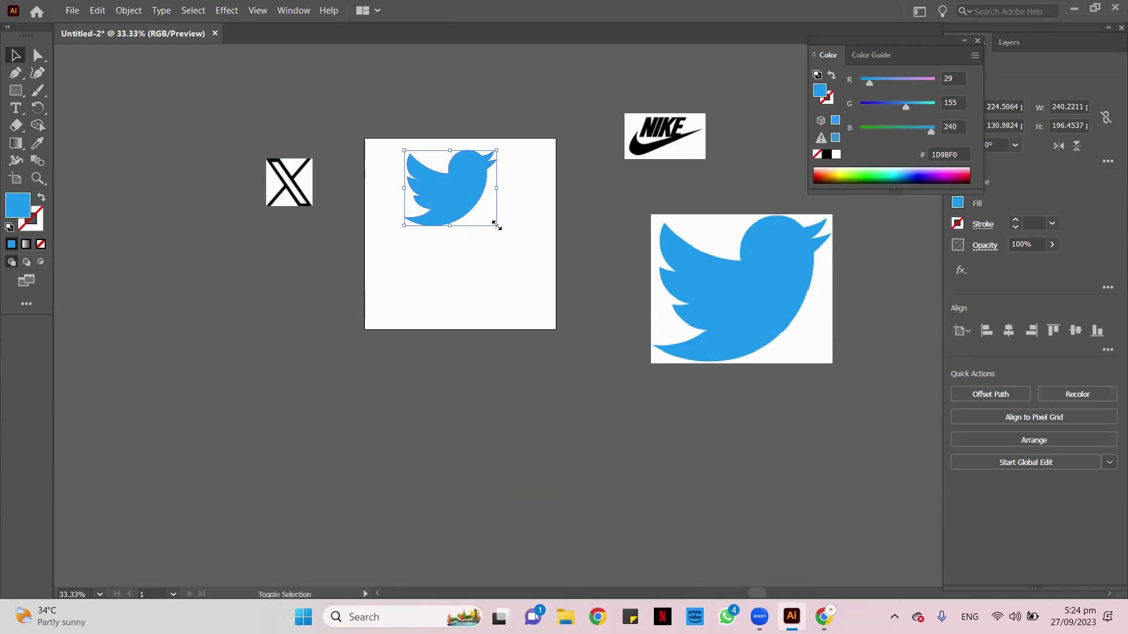
left_click_drag(497, 226, 465, 246)
- Add a point text line above the bird and enlarge it to about 46 pt
key("t")
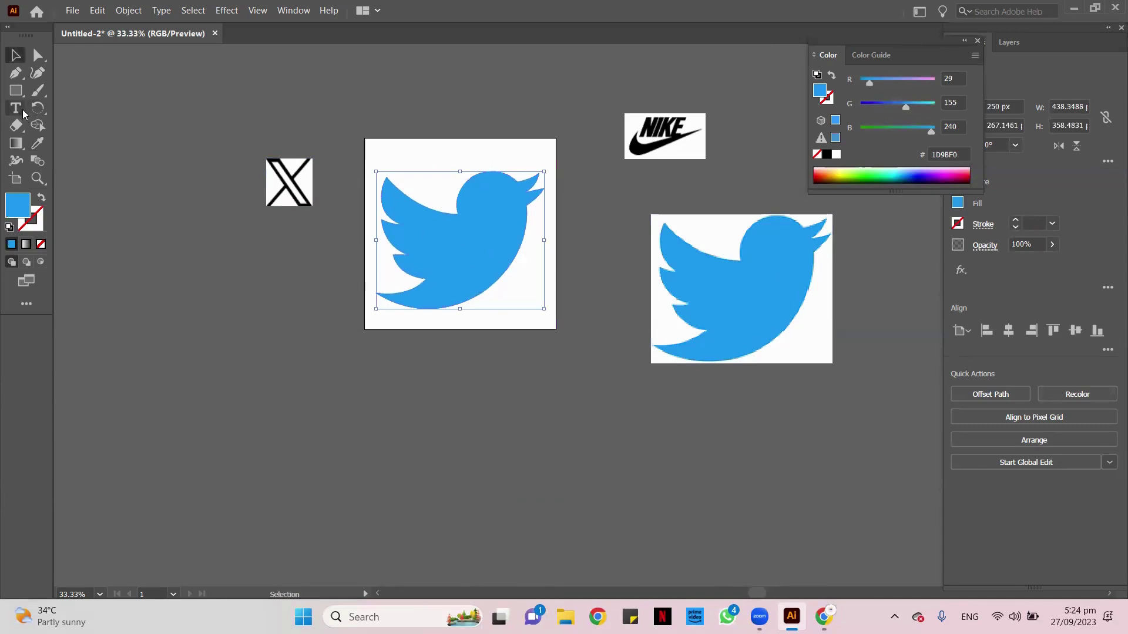
left_click(427, 150)
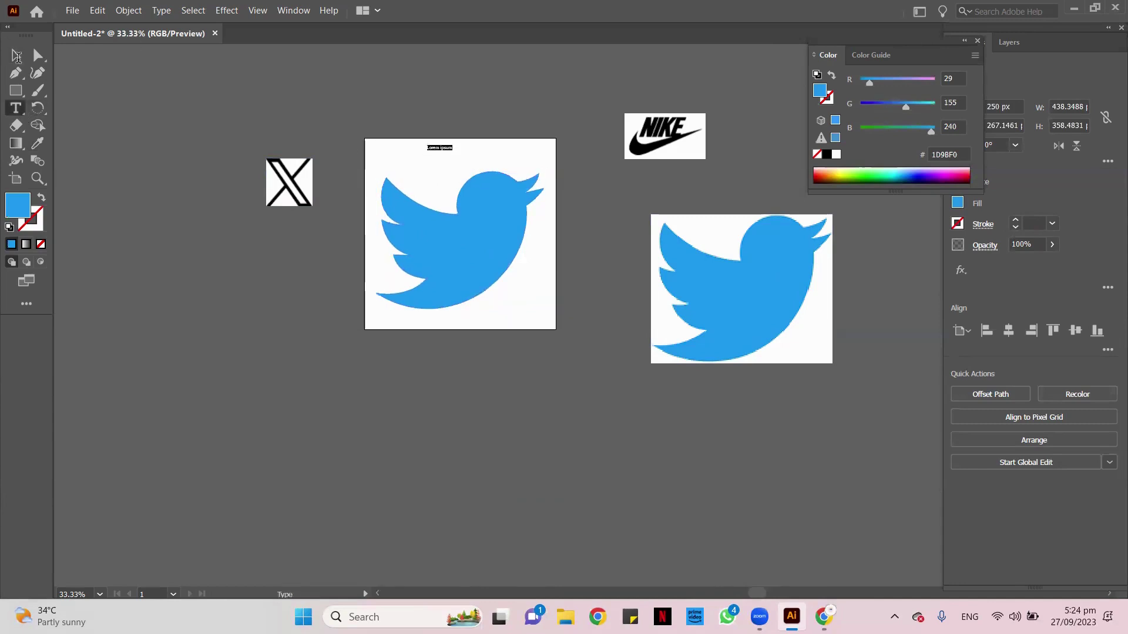
left_click(17, 56)
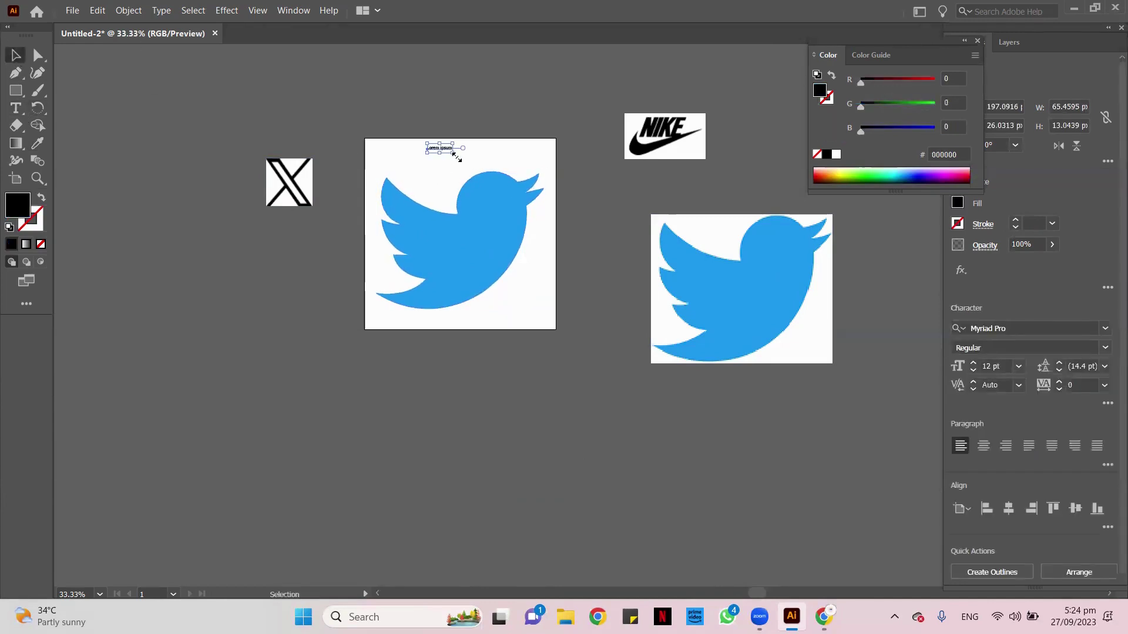
left_click_drag(457, 157, 480, 158)
- Replace the placeholder text with "SYMBOL LOGO" and centre it horizontally above the bird
key("t")
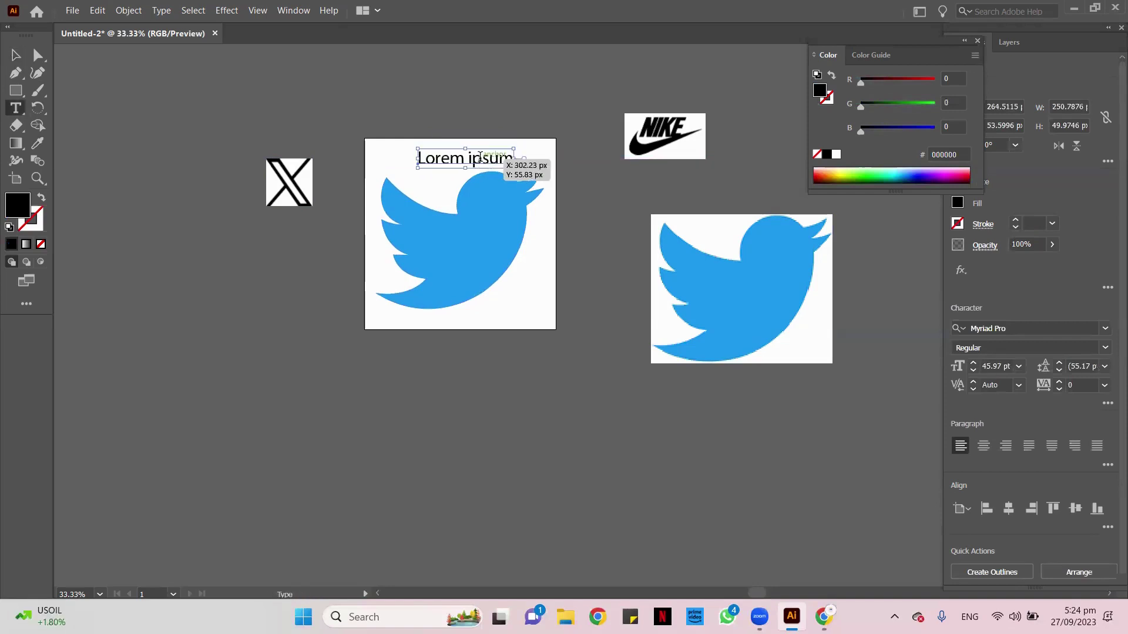
triple_click(481, 157)
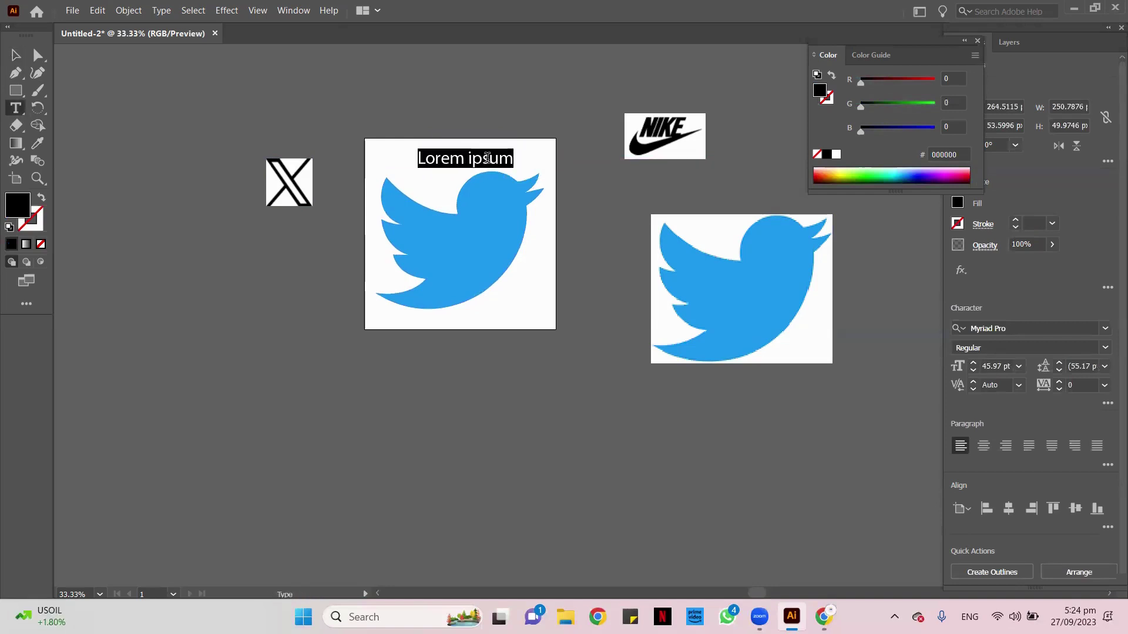
type("SYMBO")
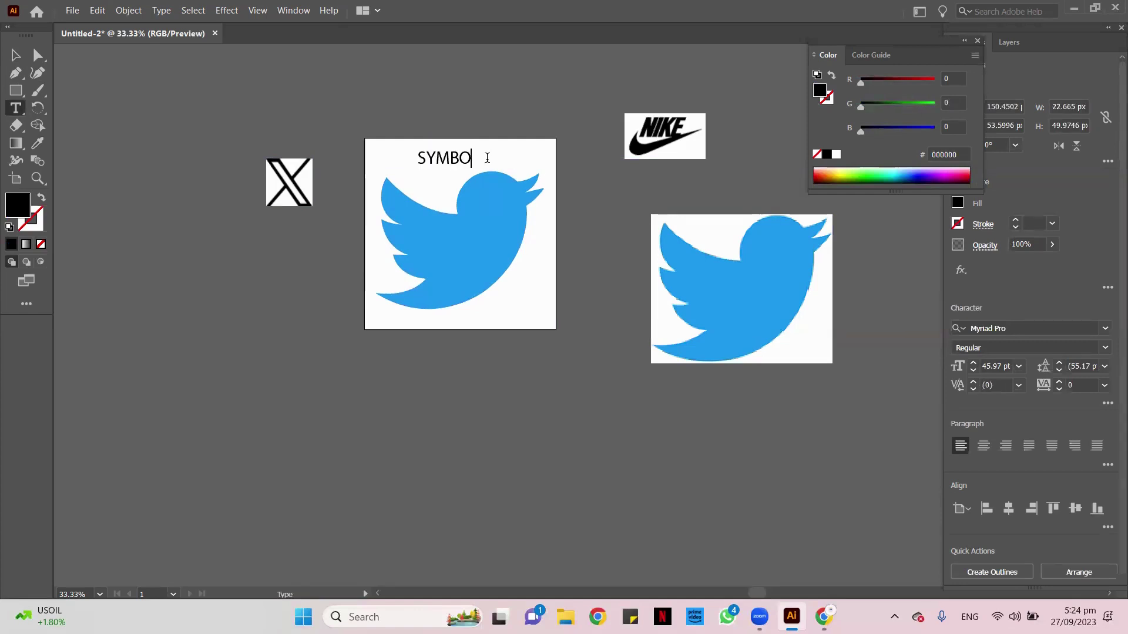
type("L LOGO")
left_click(16, 54)
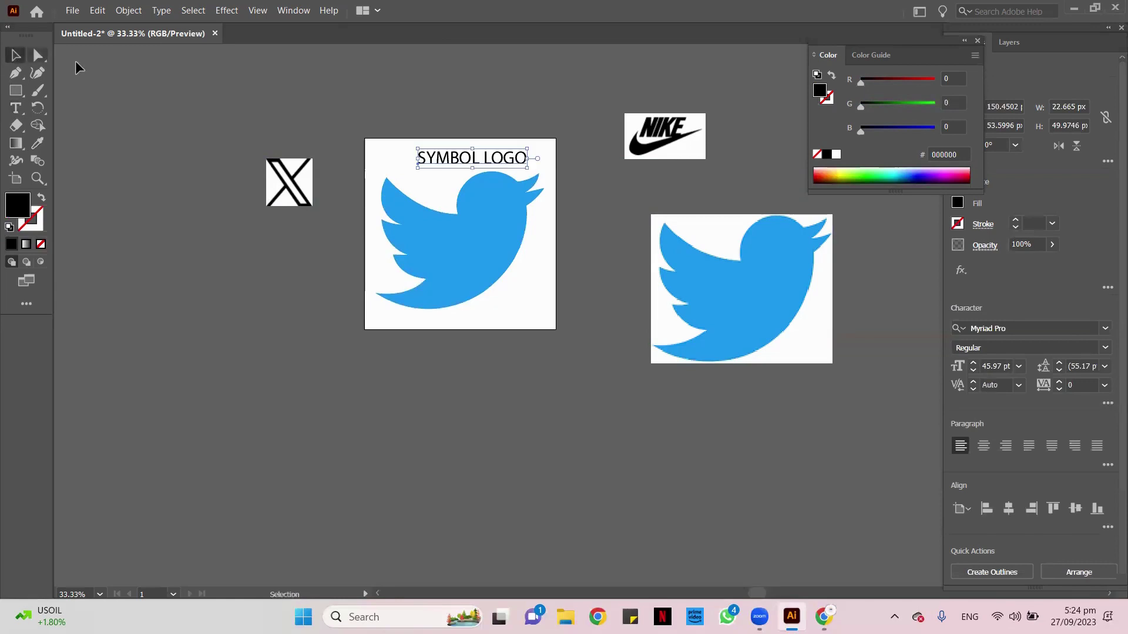
left_click_drag(468, 160, 458, 157)
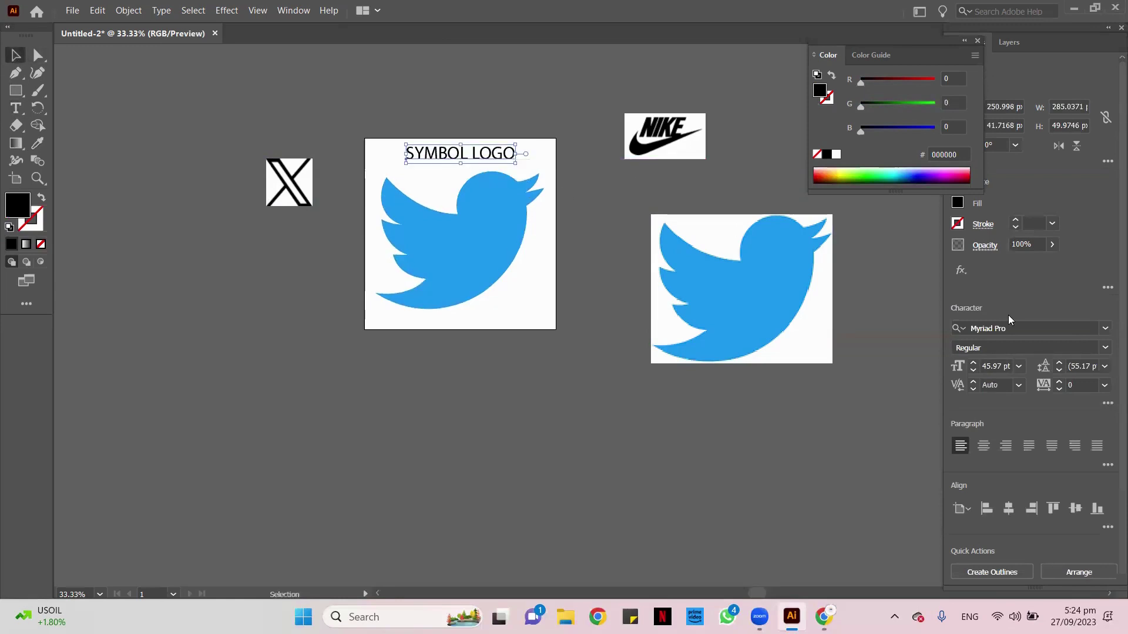
- Set the title's font to Garamond-Bold and recentre it slightly closer to the bird
left_click(1106, 353)
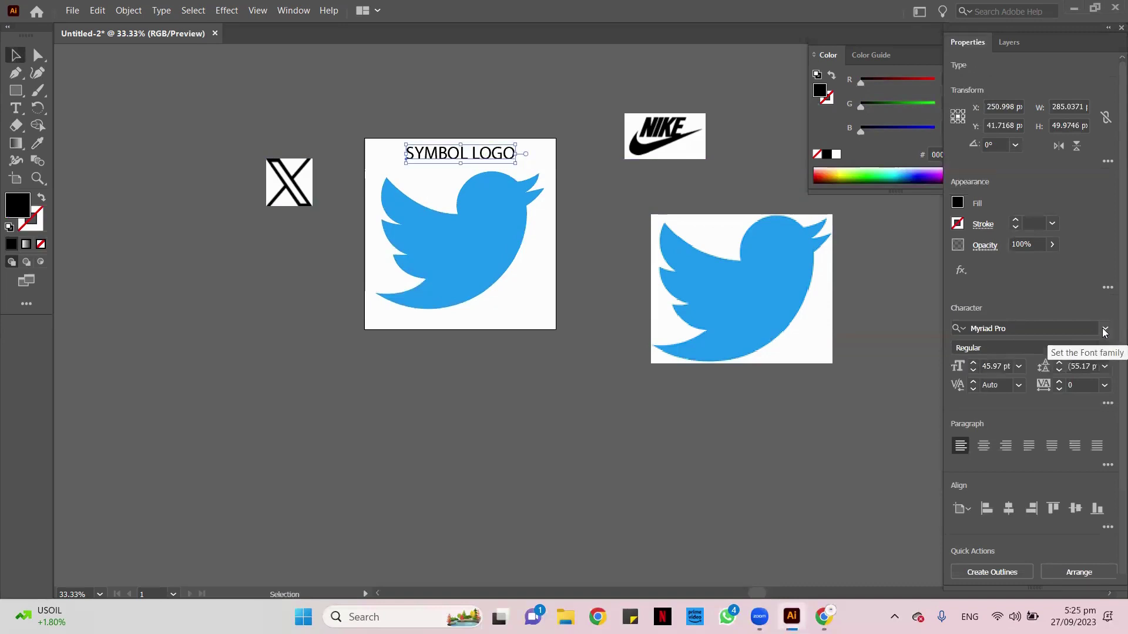
left_click(1105, 330)
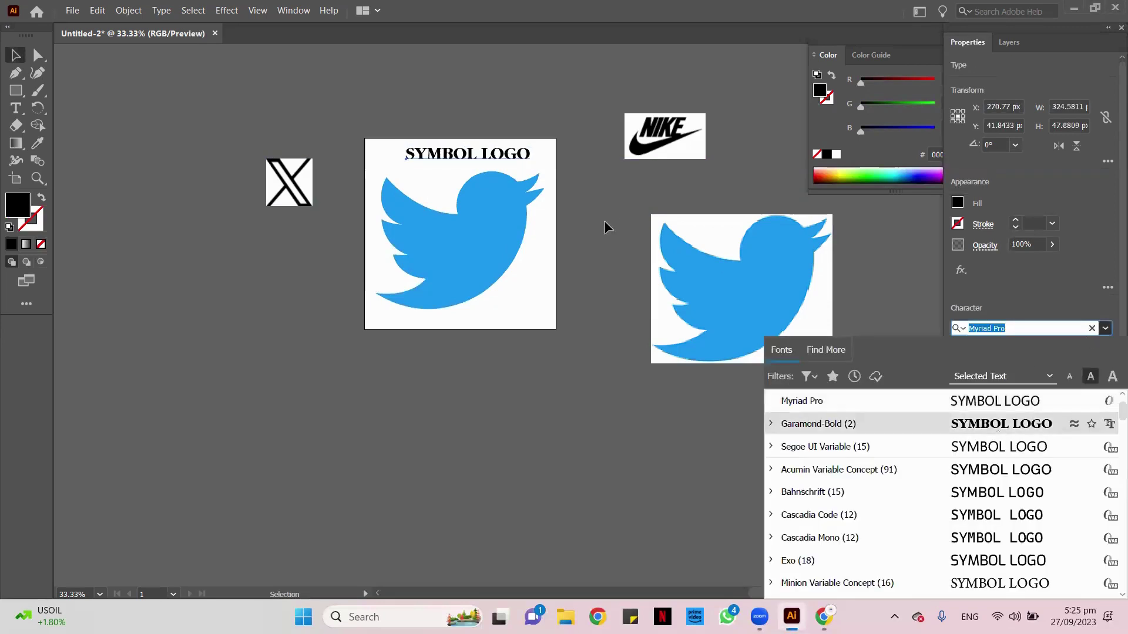
mouse_move(467, 154)
left_mouse_down()
mouse_move(499, 166)
mouse_move(468, 169)
mouse_move(474, 162)
left_mouse_up()
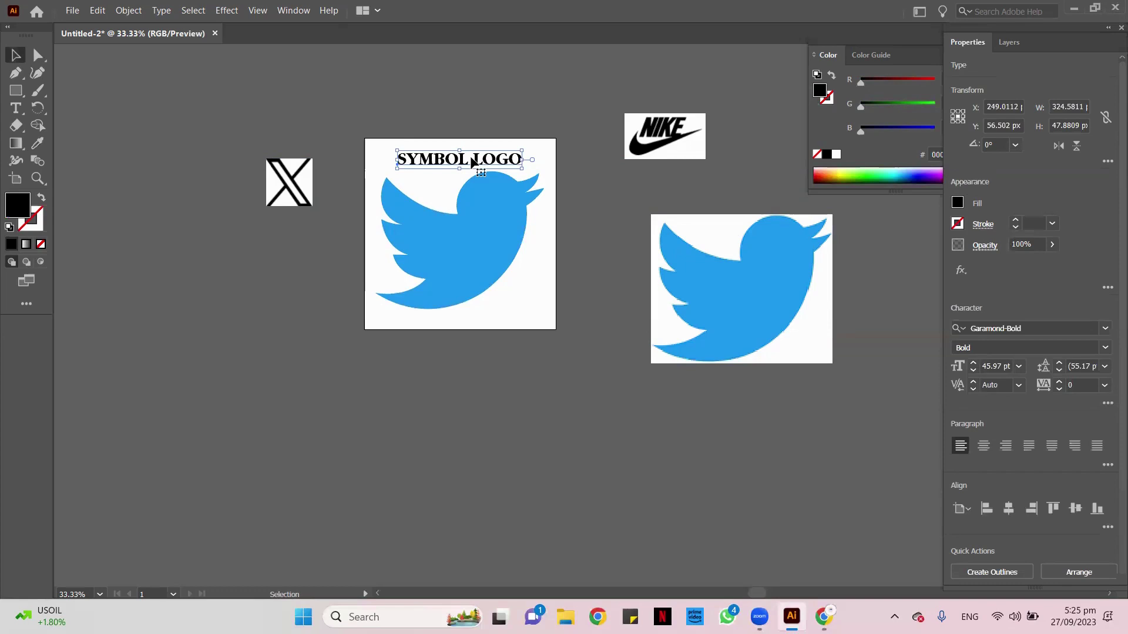
left_click(477, 110)
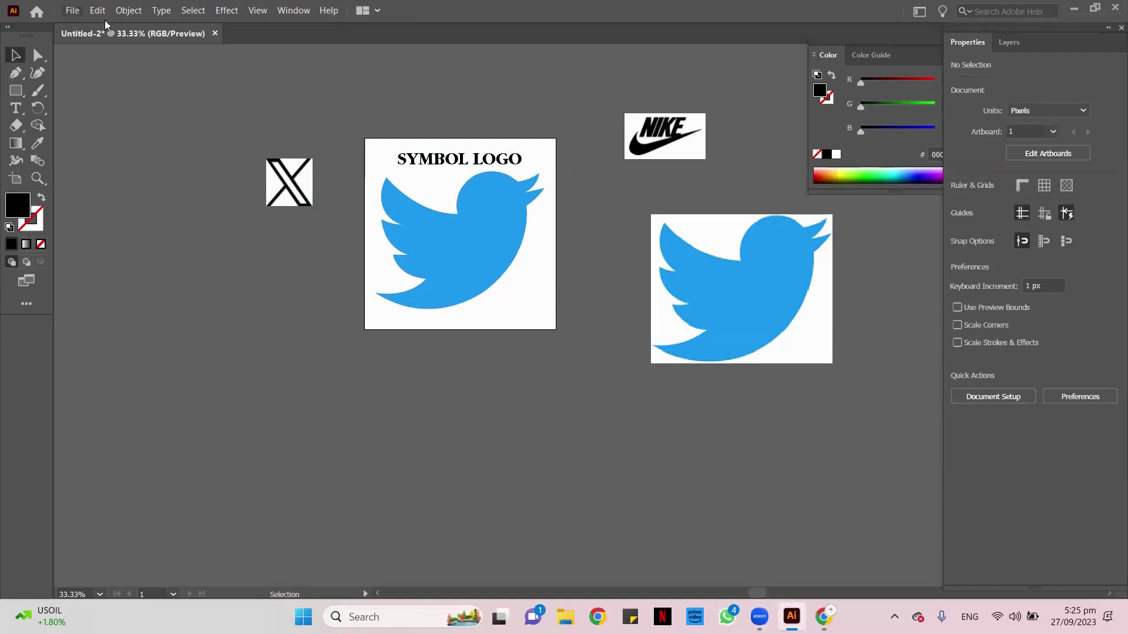
- Create a new document of 500 x 500 px
left_click(72, 10)
left_click(100, 26)
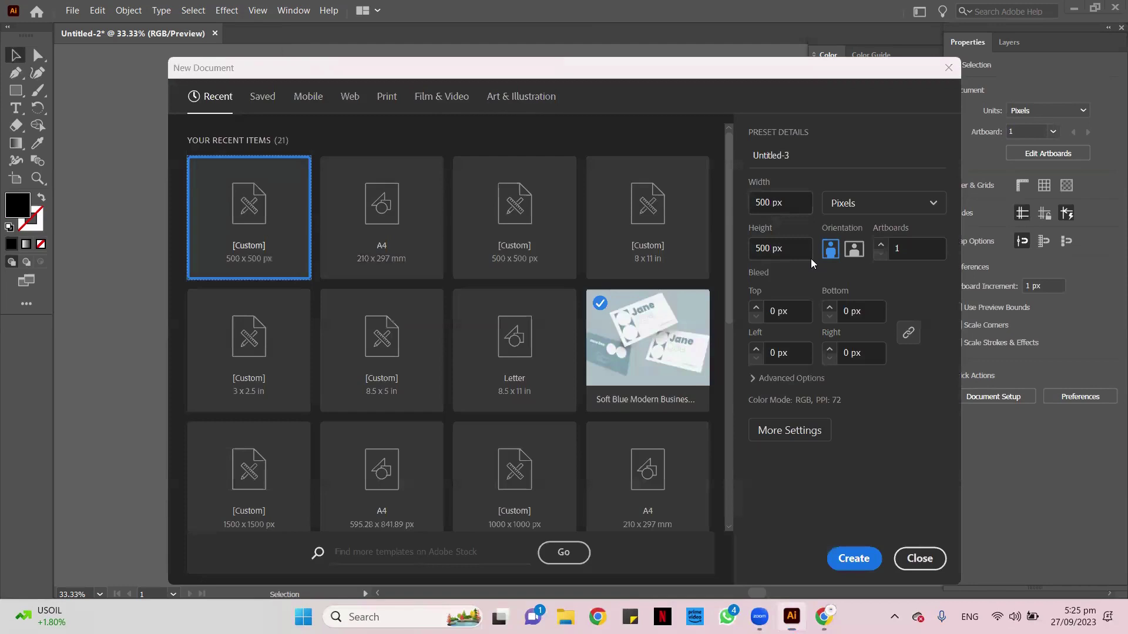
key("Return")
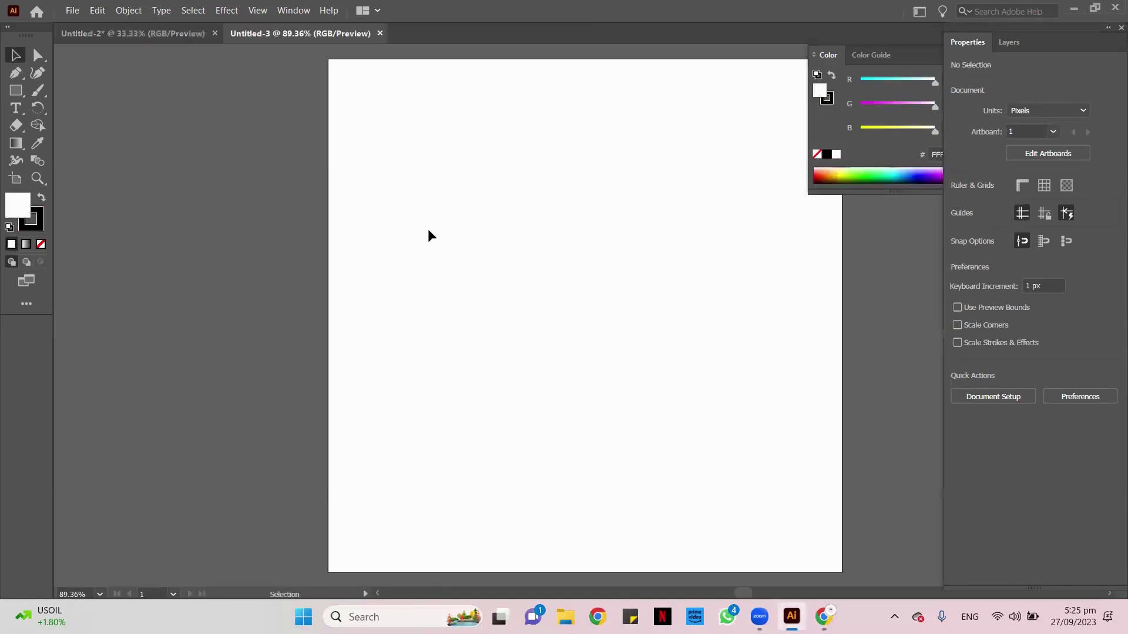
scroll(413, 225, "down", 1, "alt")
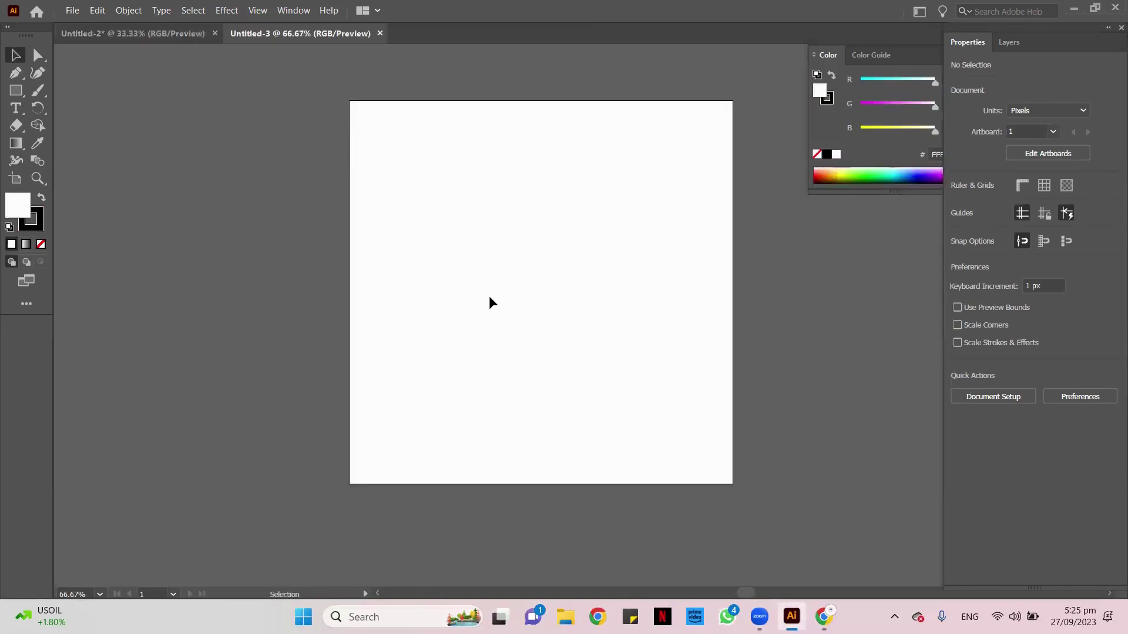
- In the Twitter bird document, move the Nike logo further aside and transfer the X logo image to the new document
left_click(78, 34)
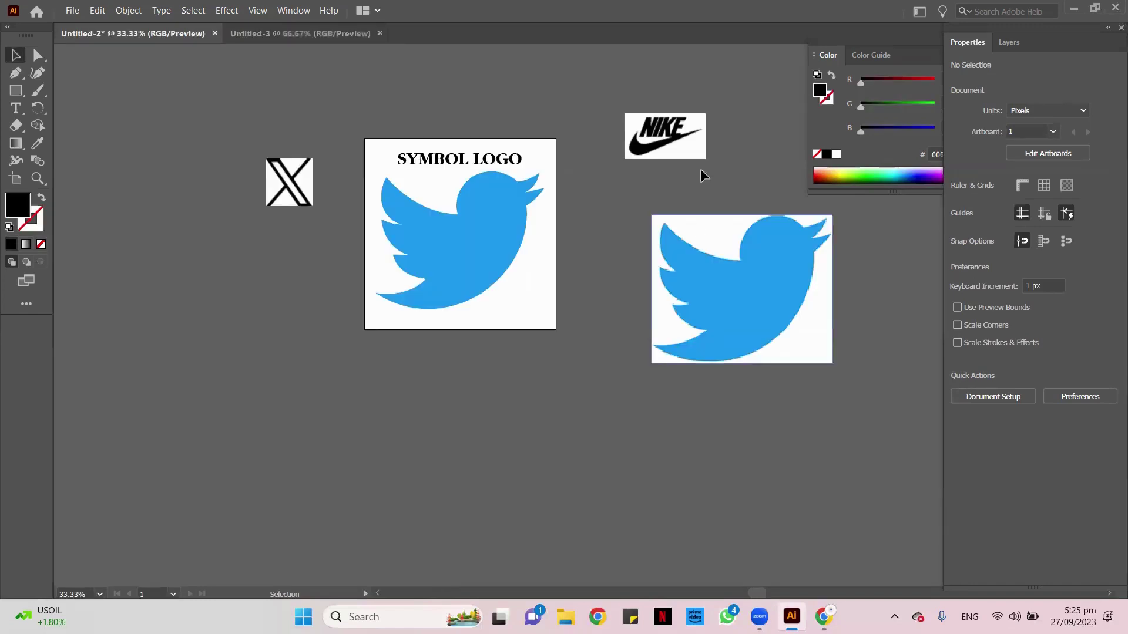
left_click_drag(668, 152, 795, 140)
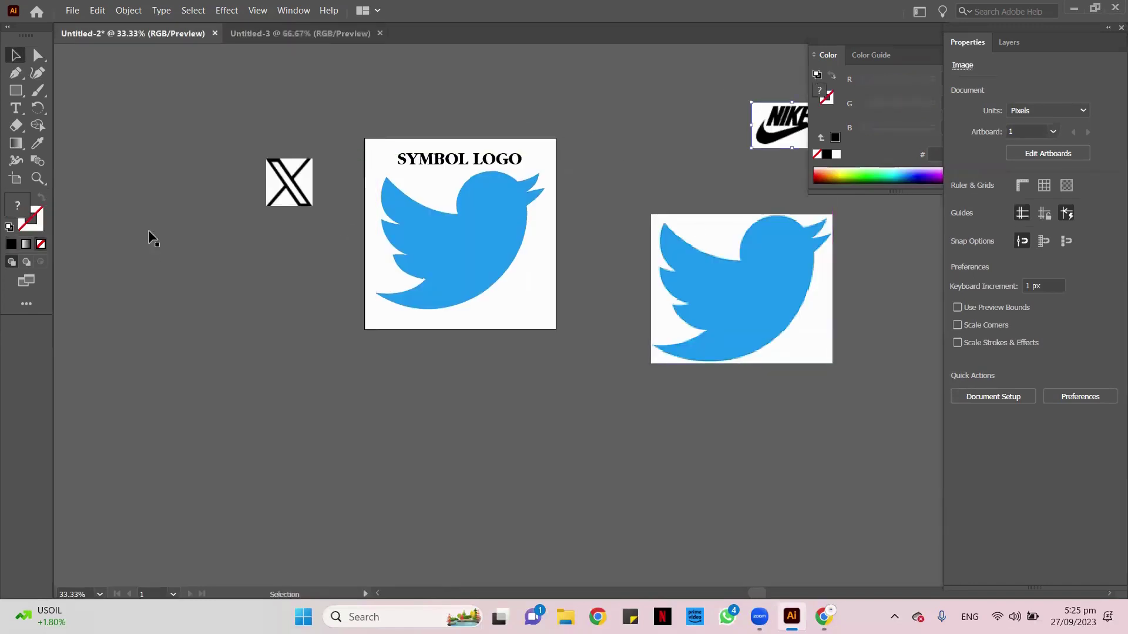
left_click_drag(276, 195, 699, 329)
- Enlarge the X logo image to about 403 x 413 px and centre it on the artboard
left_click_drag(628, 301, 546, 287)
left_click_drag(587, 321, 758, 465)
left_click_drag(622, 368, 559, 312)
left_click_drag(657, 401, 617, 393)
left_click_drag(693, 436, 728, 468)
left_click_drag(573, 390, 546, 372)
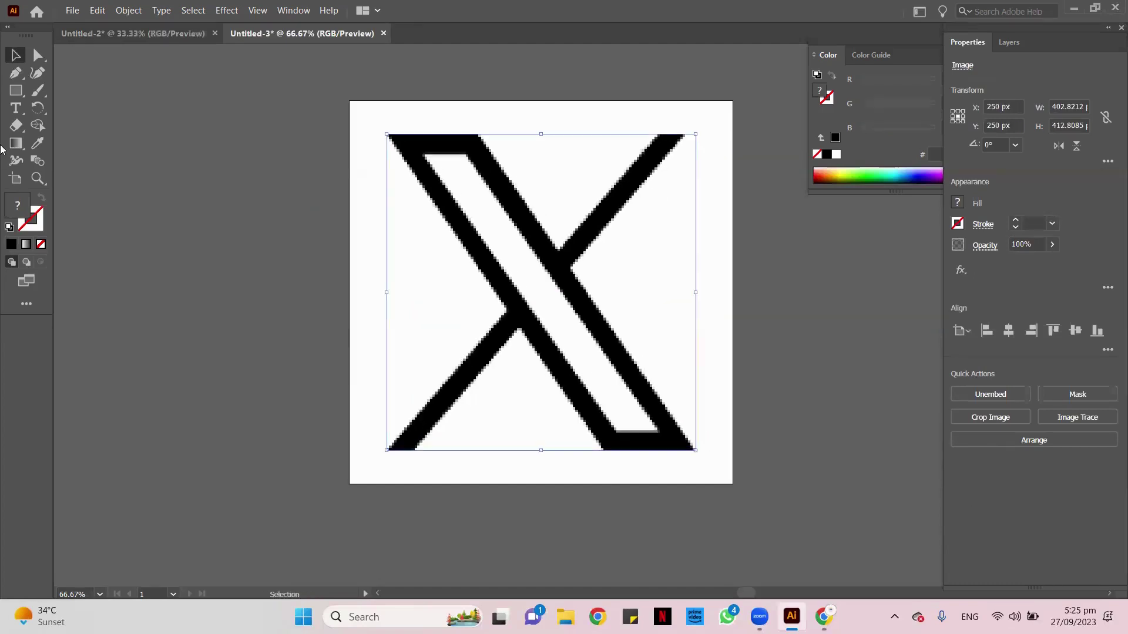
left_click(13, 96)
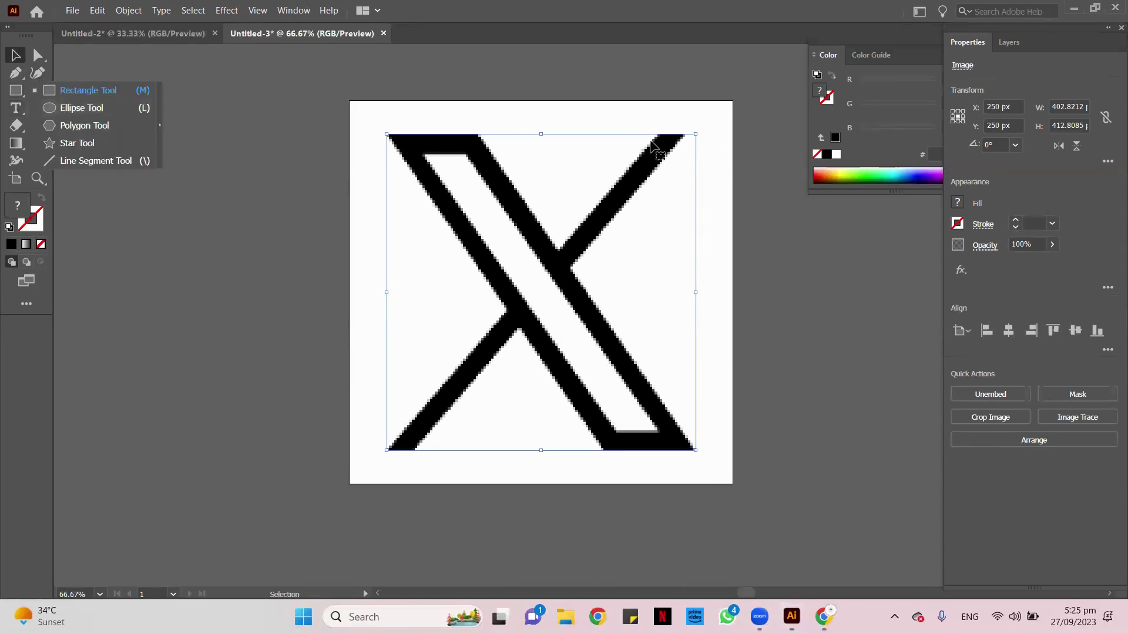
left_click(522, 138)
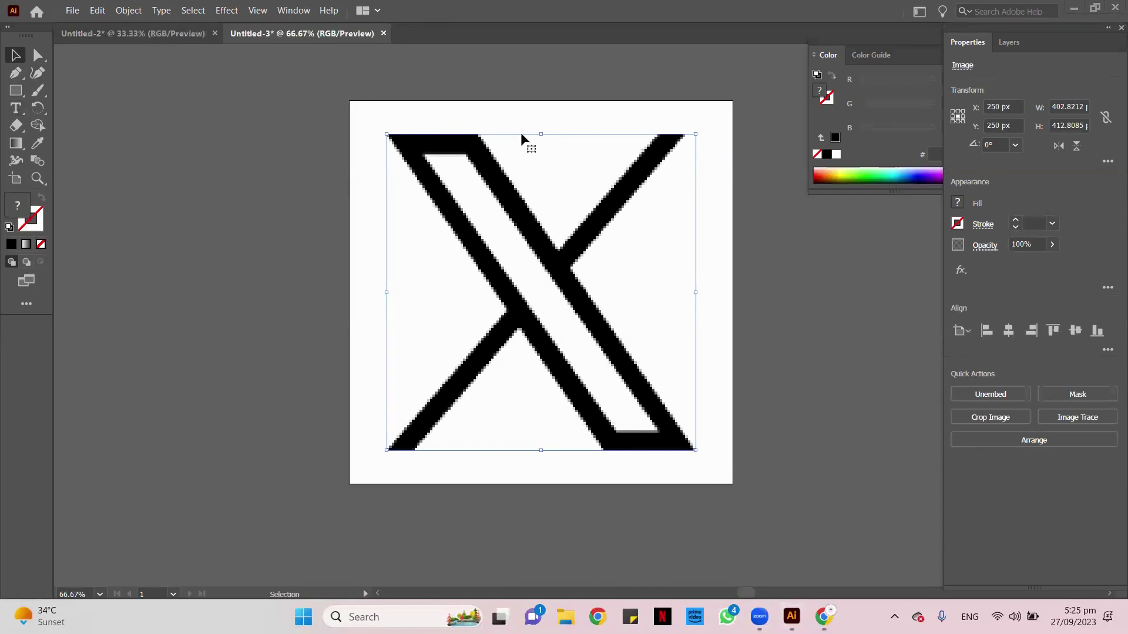
left_click(732, 136)
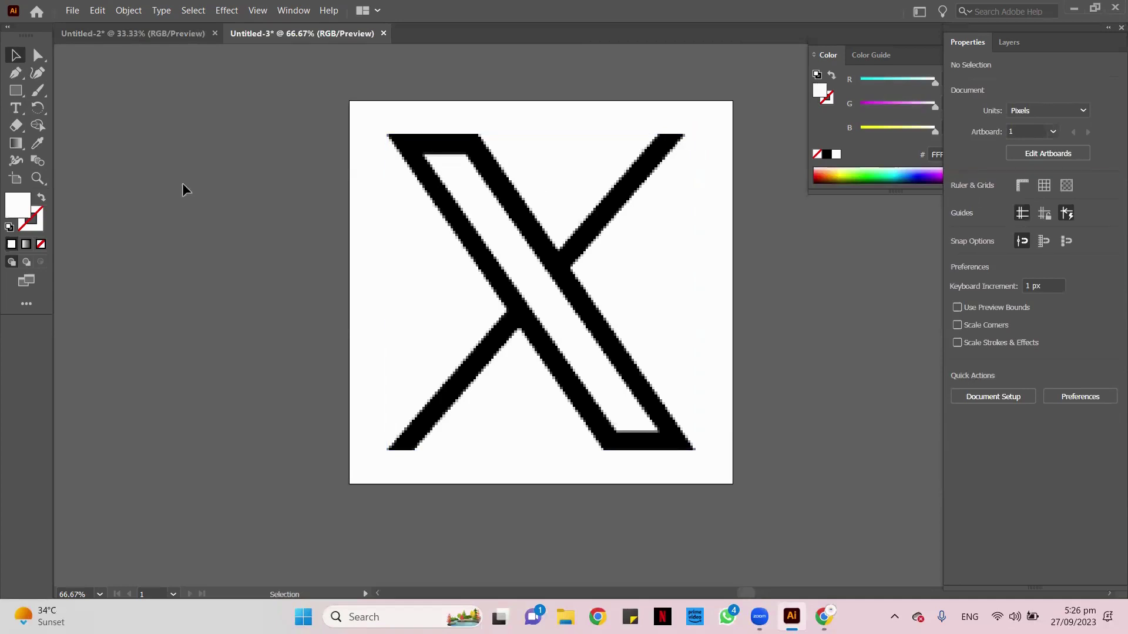
left_click(15, 91)
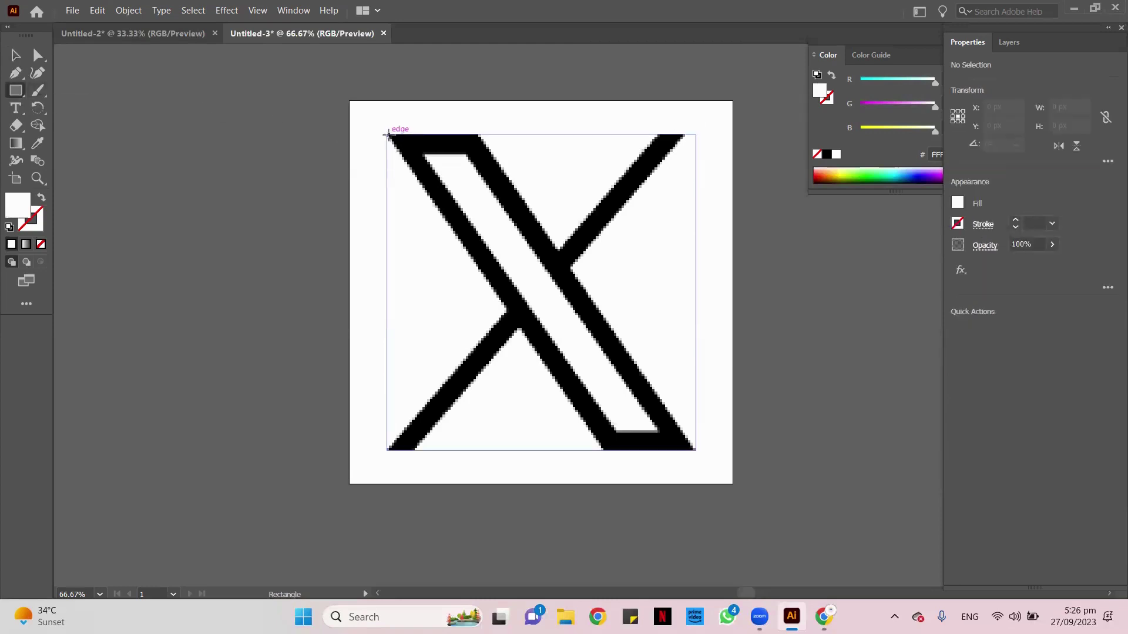
left_click_drag(388, 135, 502, 205)
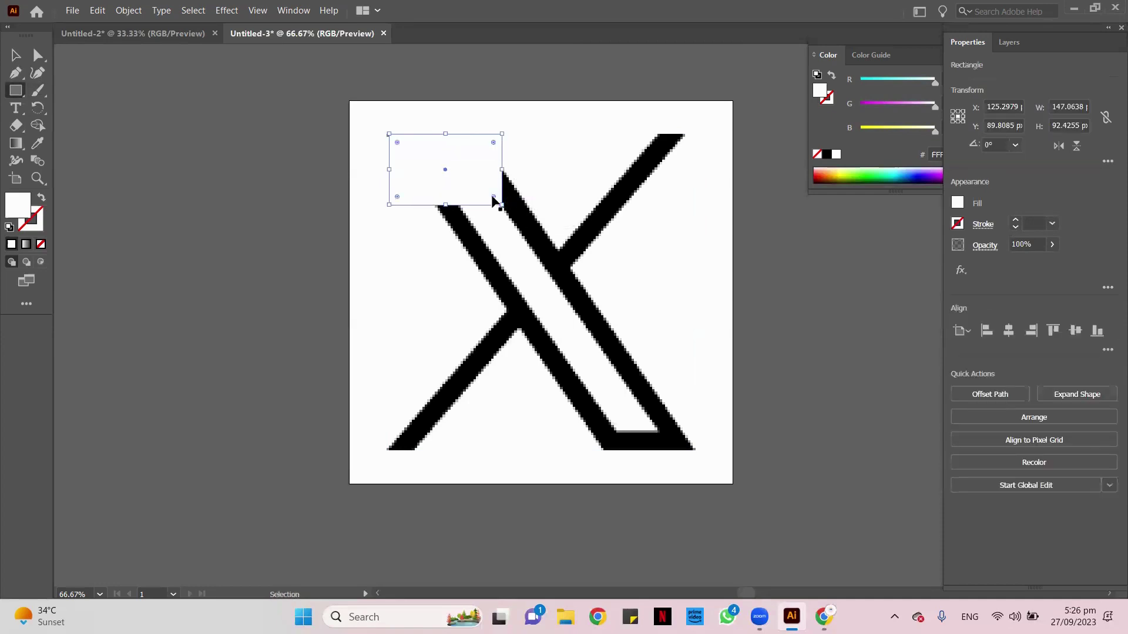
key("Delete")
- Draw a rectangle about 114 x 413 px with no fill and a black stroke over the X logo's left side, spanning its full height
left_click(42, 198)
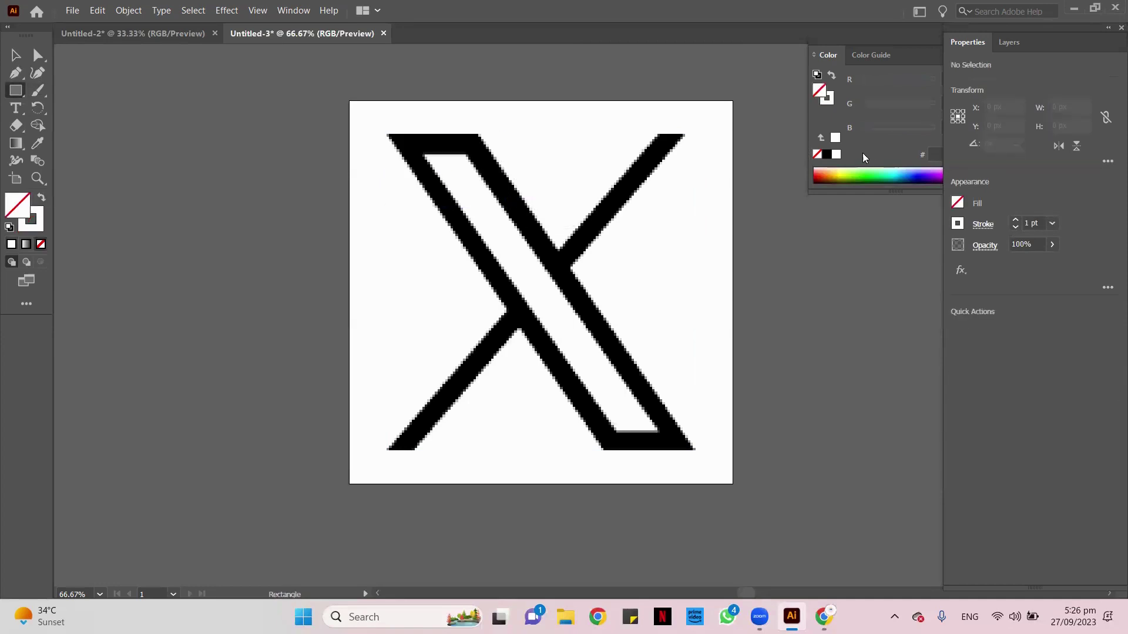
left_click(832, 103)
left_click(827, 156)
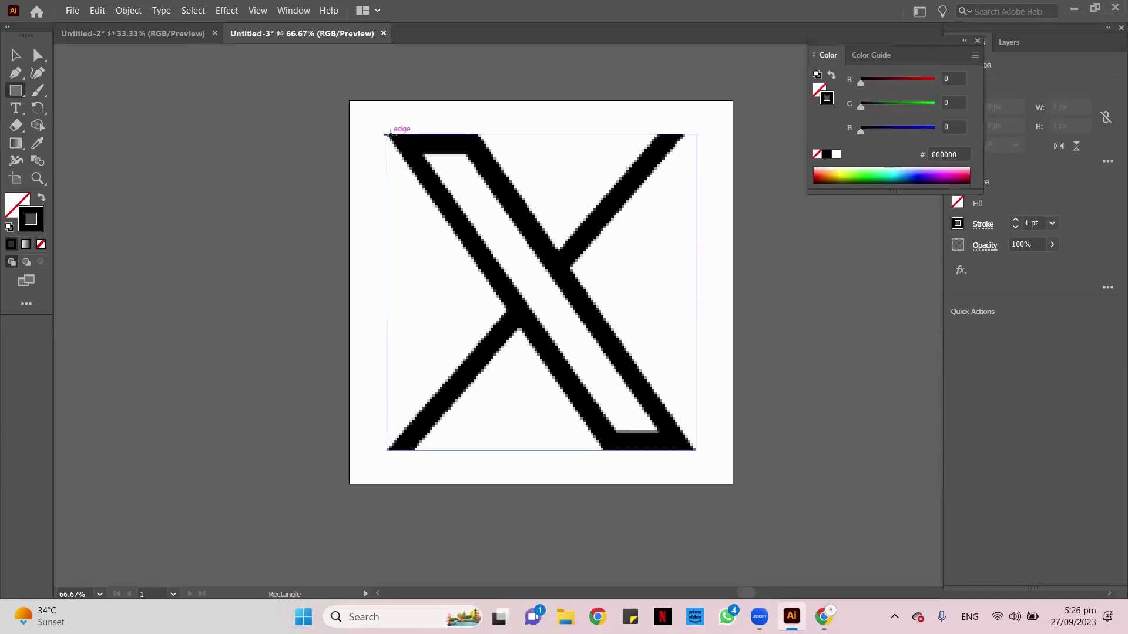
left_click_drag(388, 134, 477, 450)
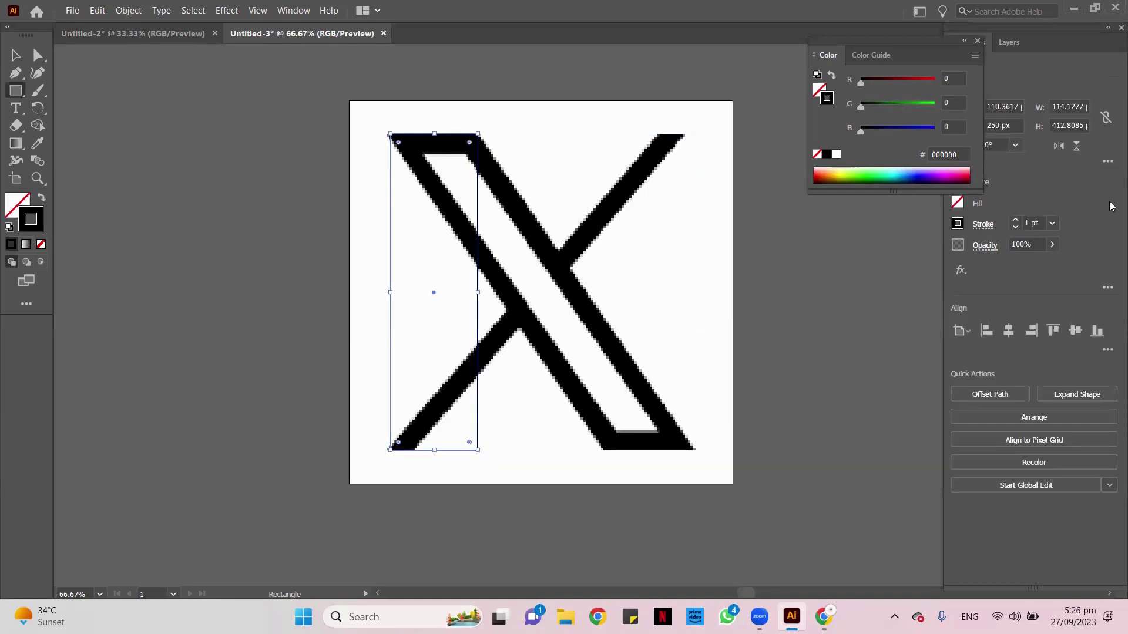
- Set the rectangle's stroke weight to 6 pt
left_click(1015, 220)
left_click(1015, 220)
left_click(1016, 221)
left_click(1016, 221)
left_click(1016, 220)
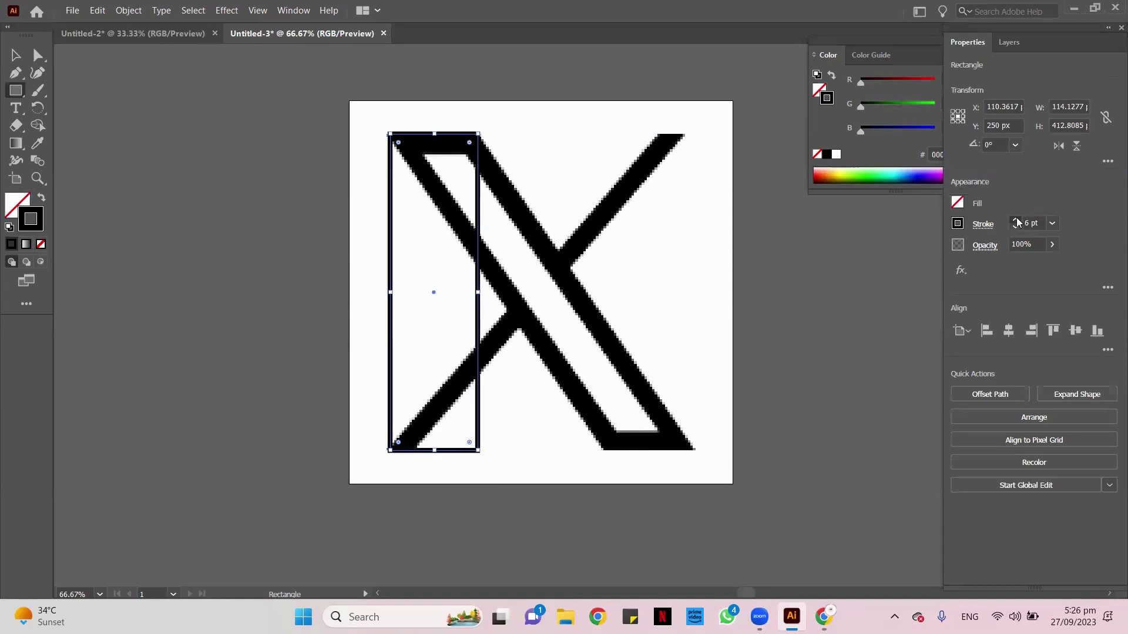
- Raise the rectangle's stroke weight to 21 pt
left_click(1016, 221)
left_click(1015, 220)
left_click(1015, 221)
left_click(1016, 220)
left_click(1016, 221)
left_click(1016, 220)
left_click(1016, 220)
left_click(1016, 220)
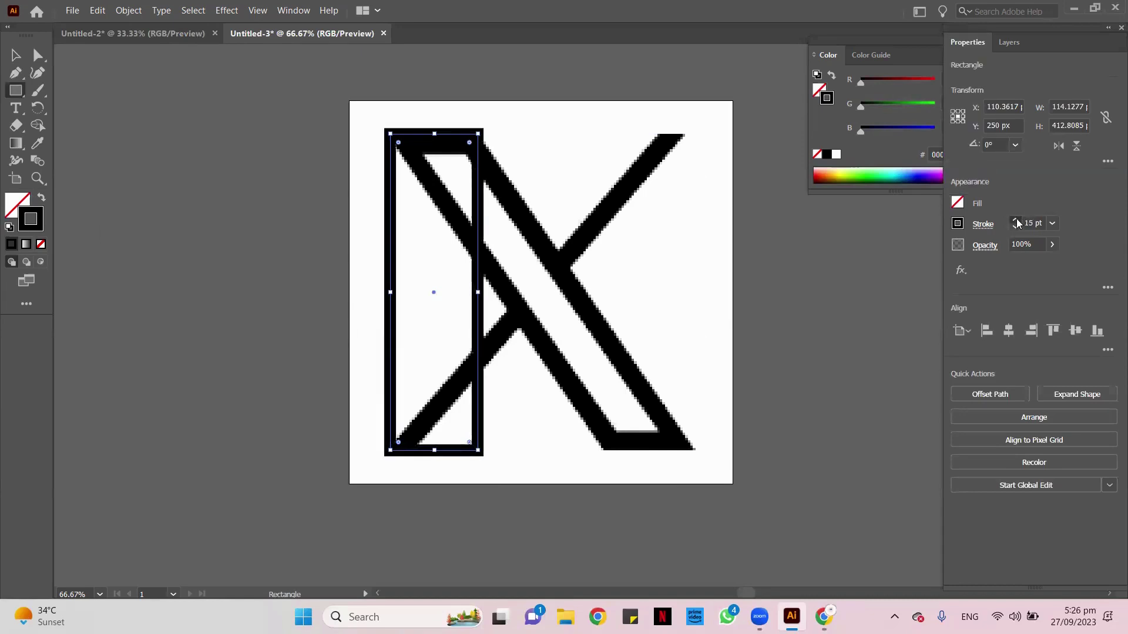
left_click(1016, 220)
left_click(1016, 220)
left_click(1016, 220)
left_click(1016, 221)
left_click(1015, 220)
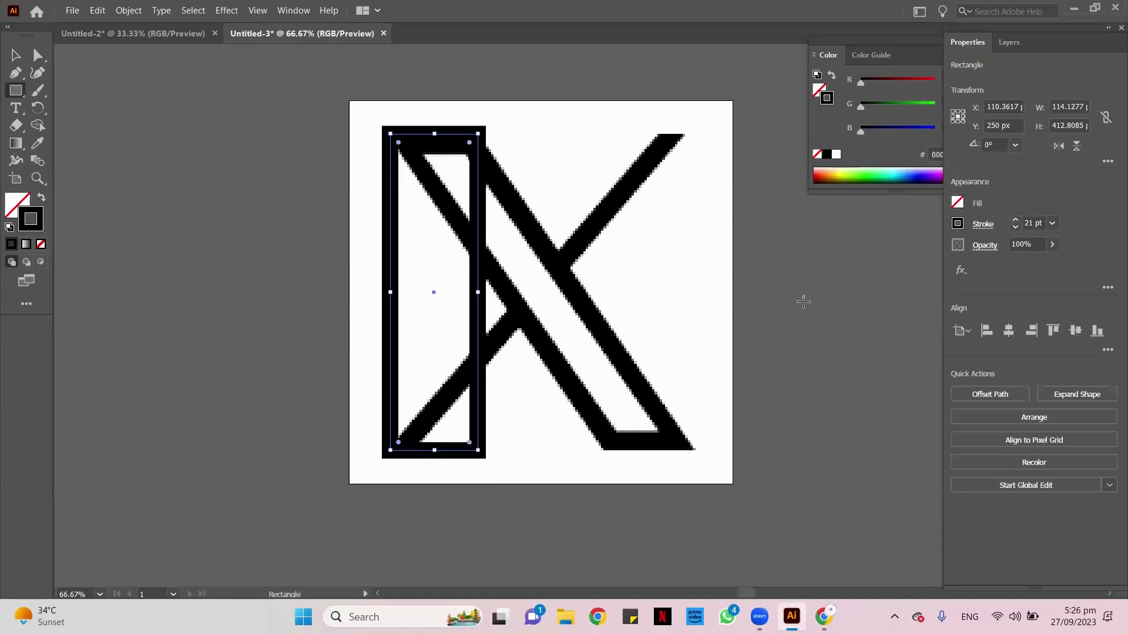
- Narrow the rectangle to about 93 px from its right side and set its stroke weight to 2 pt
key("v")
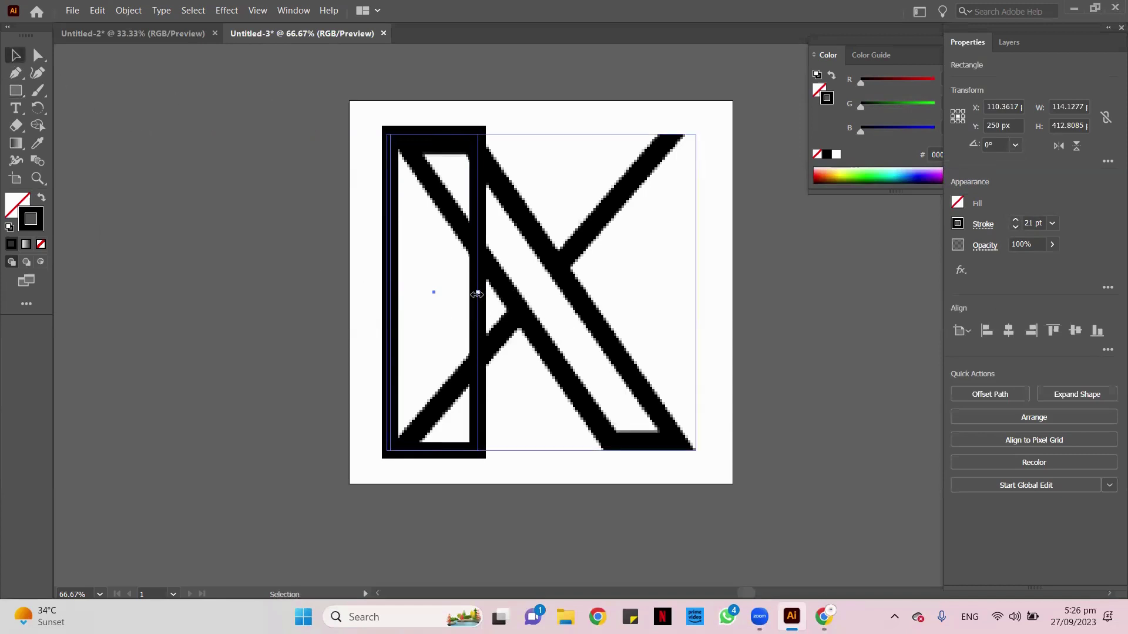
left_click_drag(477, 294, 462, 293)
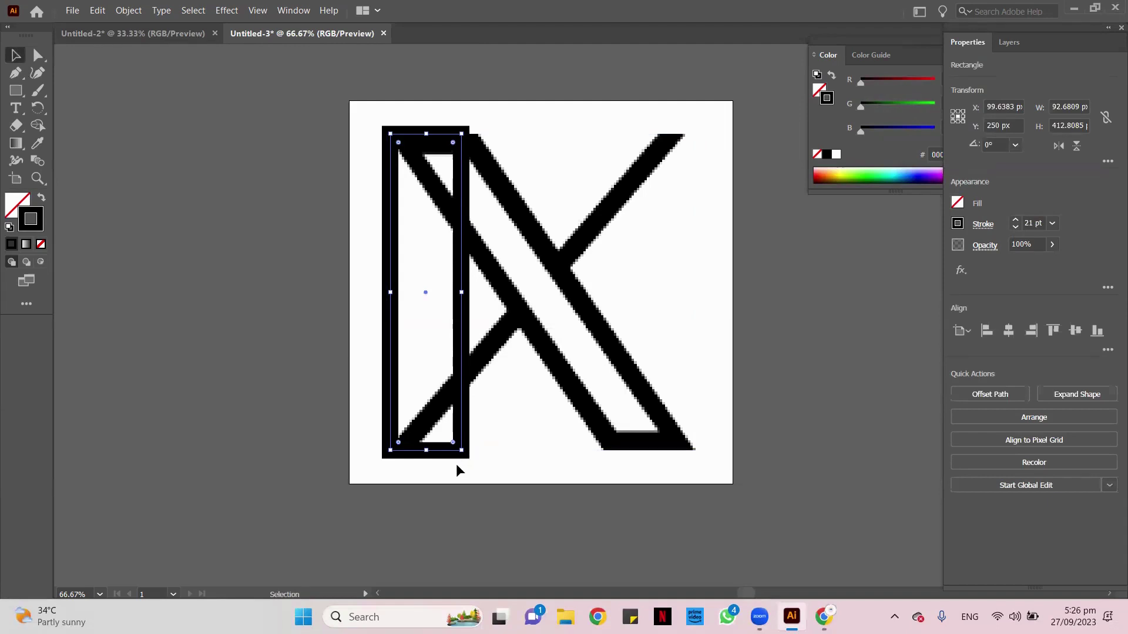
left_click(1035, 222)
scroll(1034, 222, "down", 14)
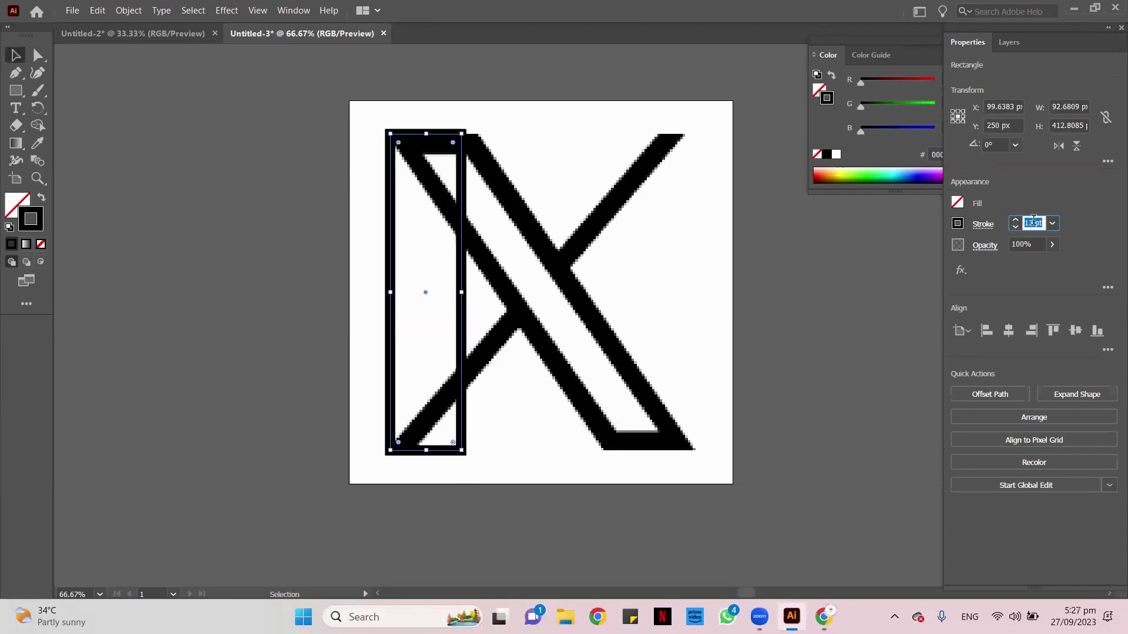
scroll(1034, 223, "down", 5)
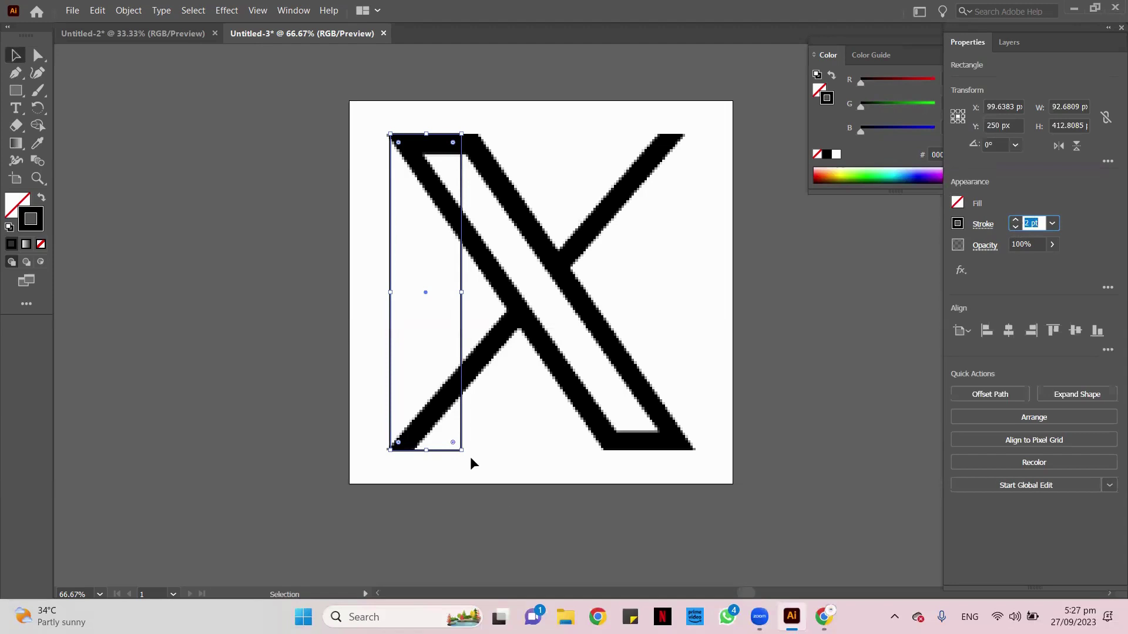
- Place the rectangle, rotated 30°, over the X logo's wide diagonal bar and colour its stroke dark green (#053F00)
left_click_drag(468, 453, 565, 444)
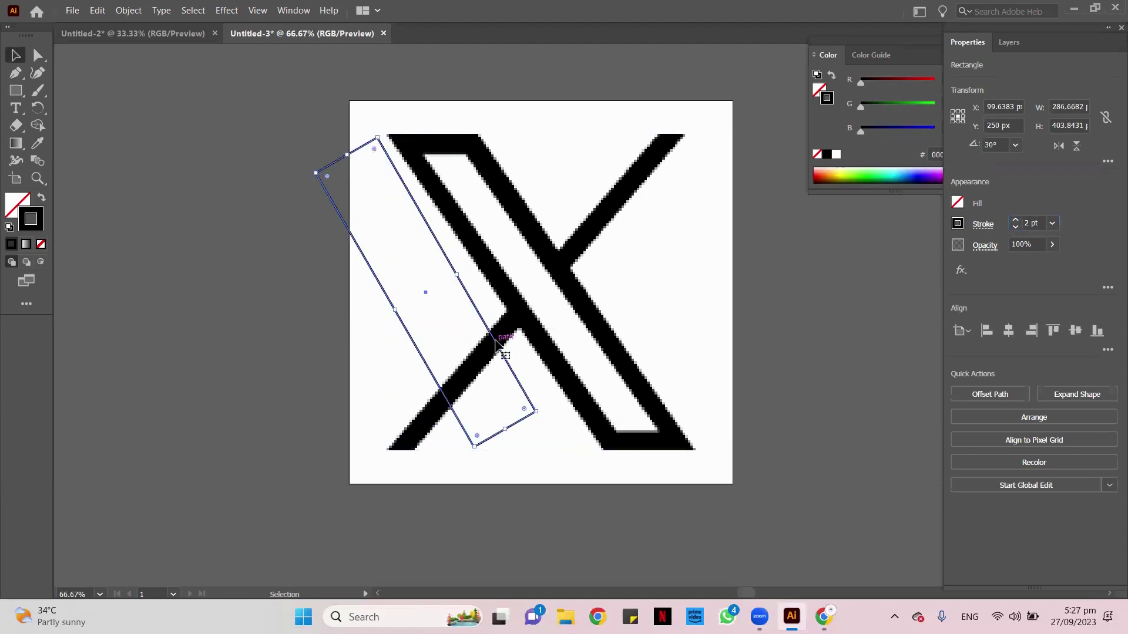
left_click_drag(499, 336, 599, 343)
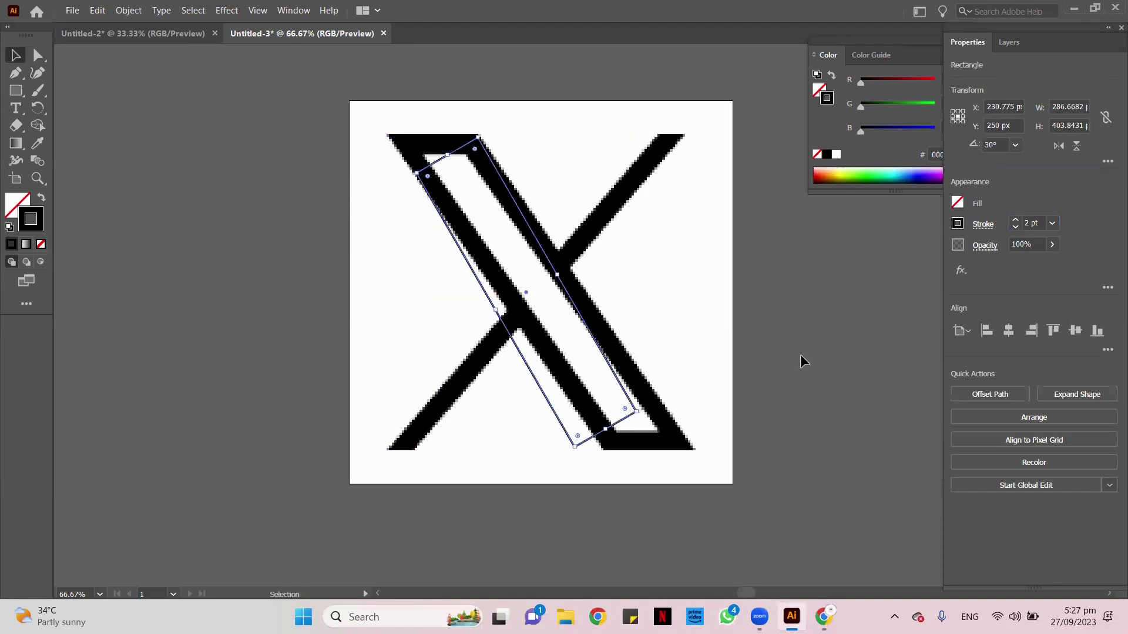
left_click(837, 155)
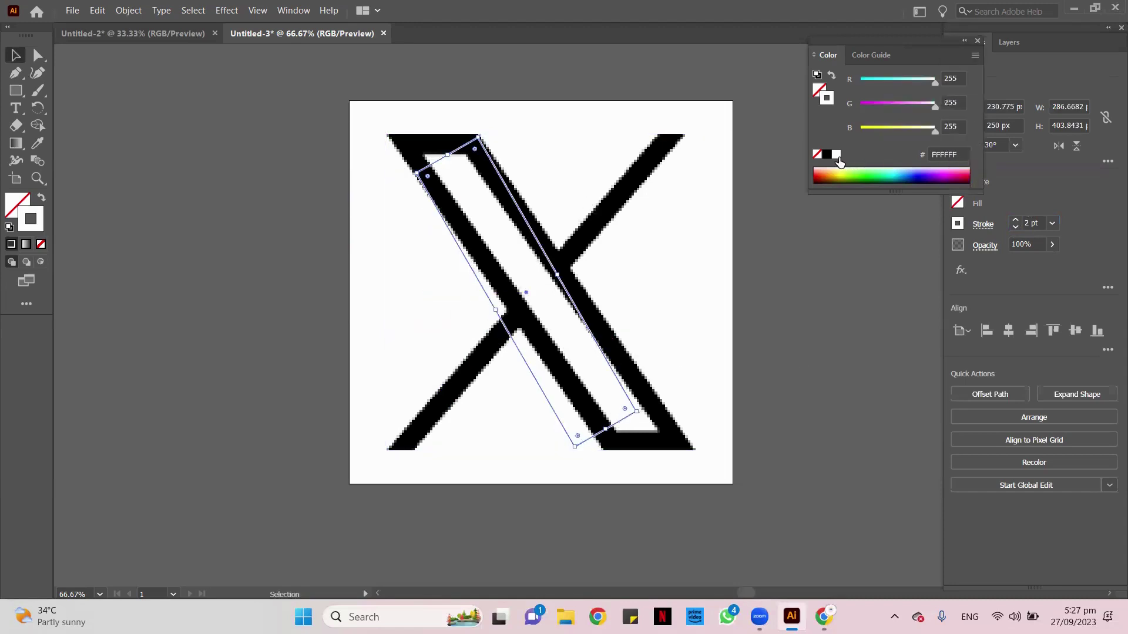
left_click(864, 179)
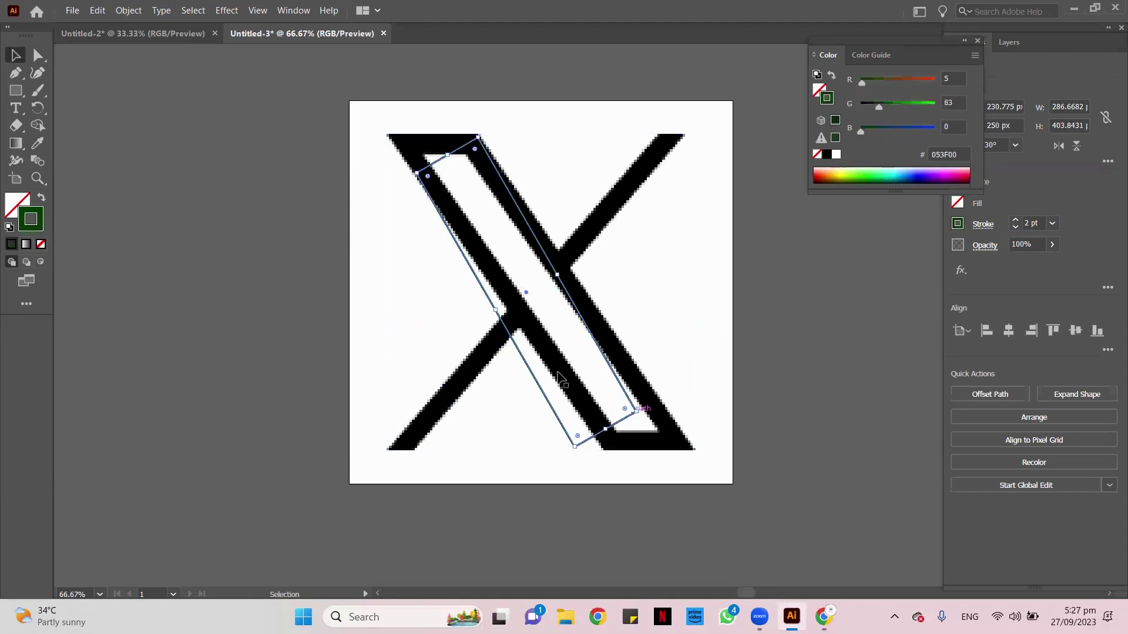
- Try to fit the rectangle's upper corners to the wide diagonal bar's upper end with the Direct Selection tool
left_click(35, 58)
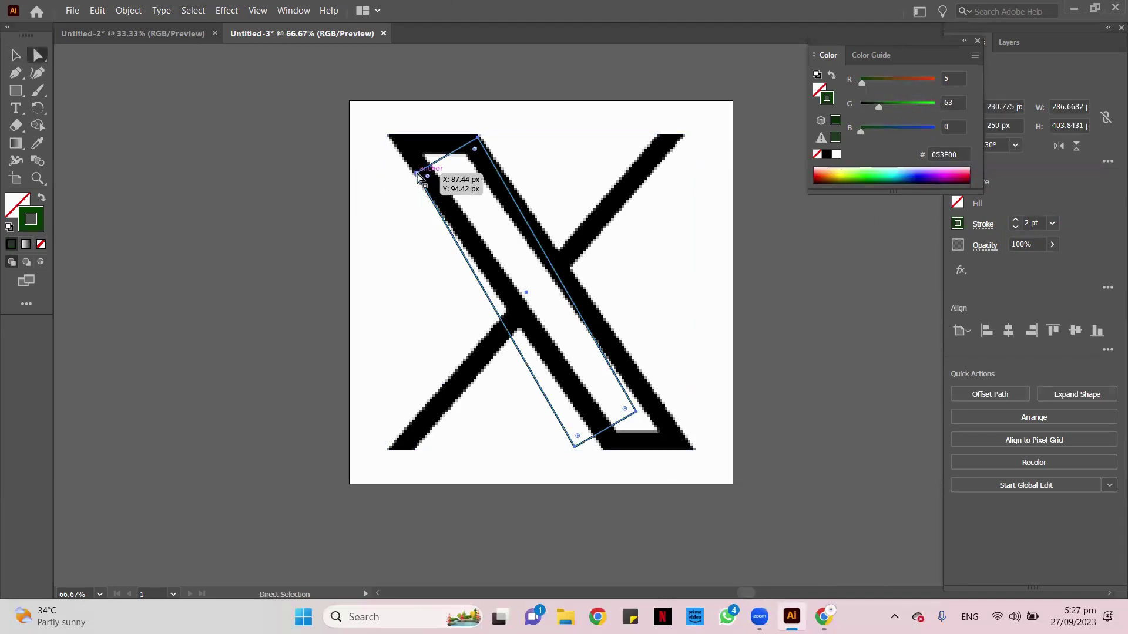
left_click_drag(417, 173, 402, 153)
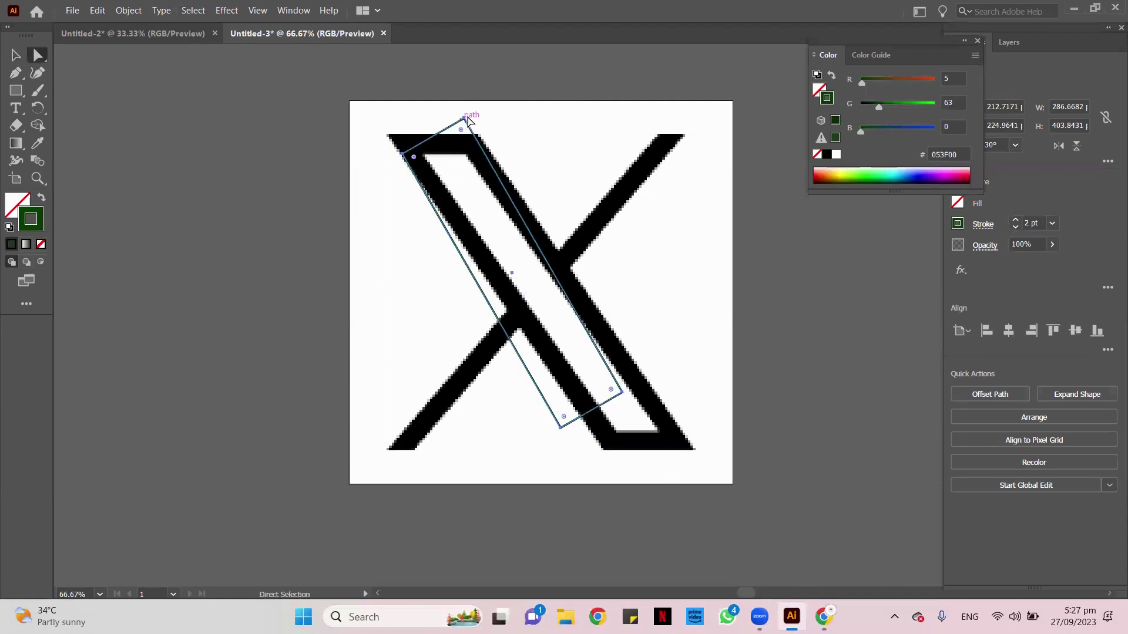
left_click_drag(468, 120, 482, 133)
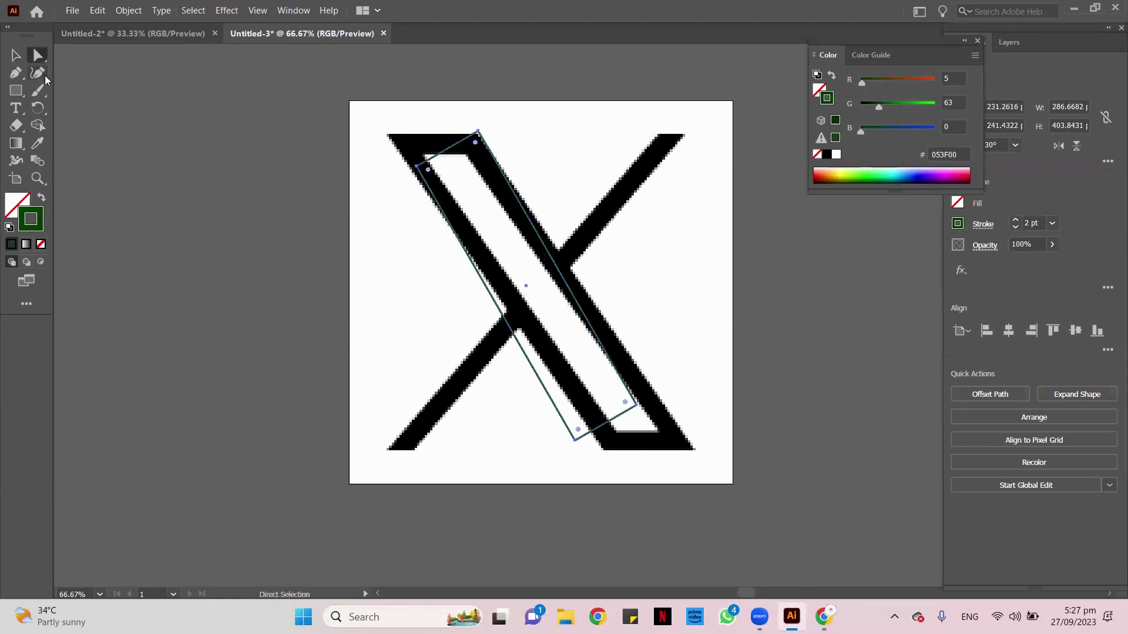
- Move the rectangle's four corners onto the outer corners of the X logo's wide diagonal bar with the Curvature tool
left_click(37, 74)
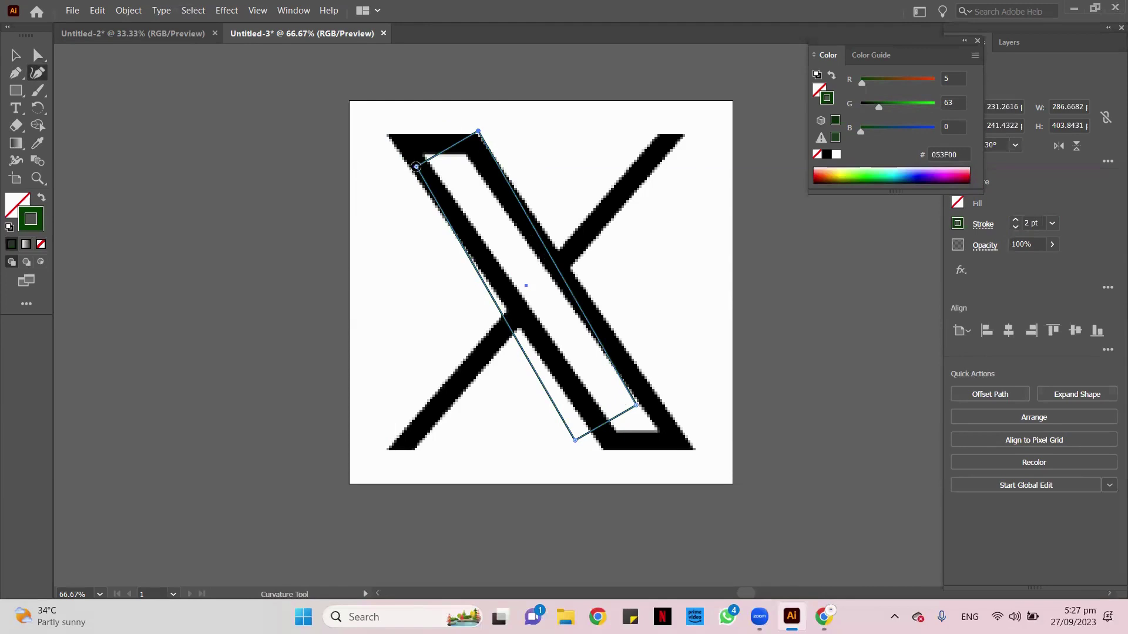
left_click_drag(416, 167, 386, 134)
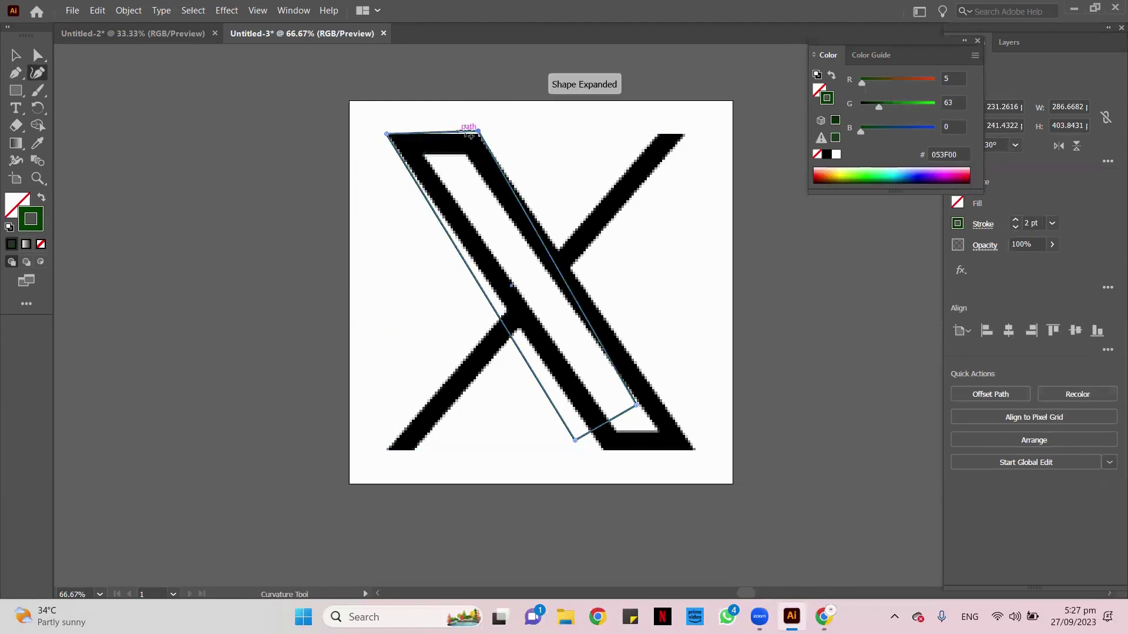
left_click_drag(479, 130, 480, 134)
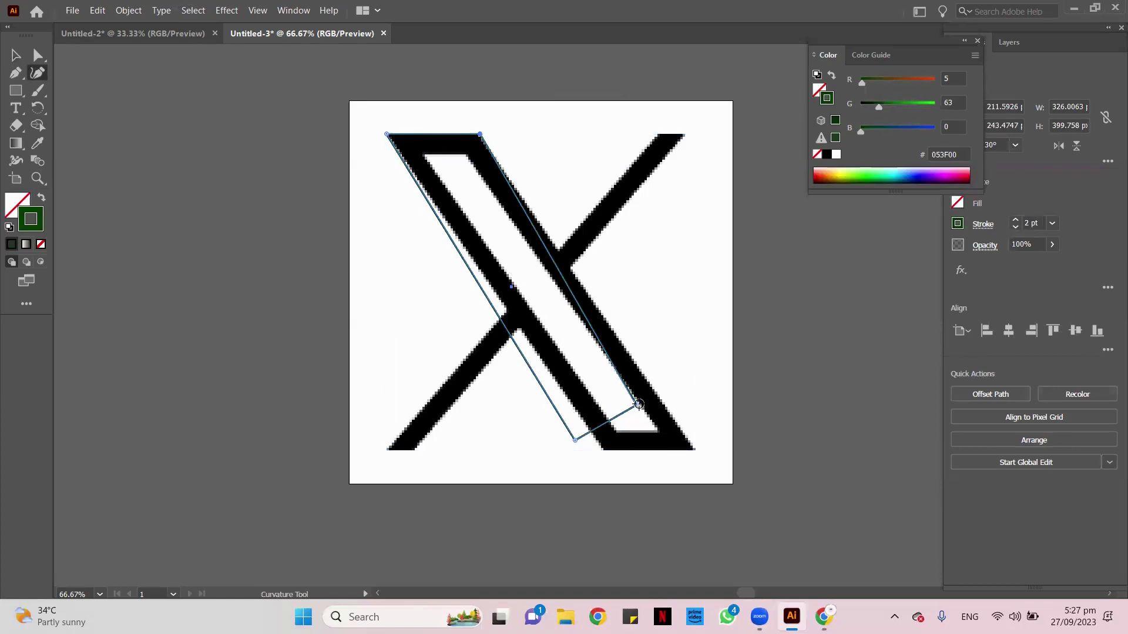
left_click_drag(638, 405, 694, 448)
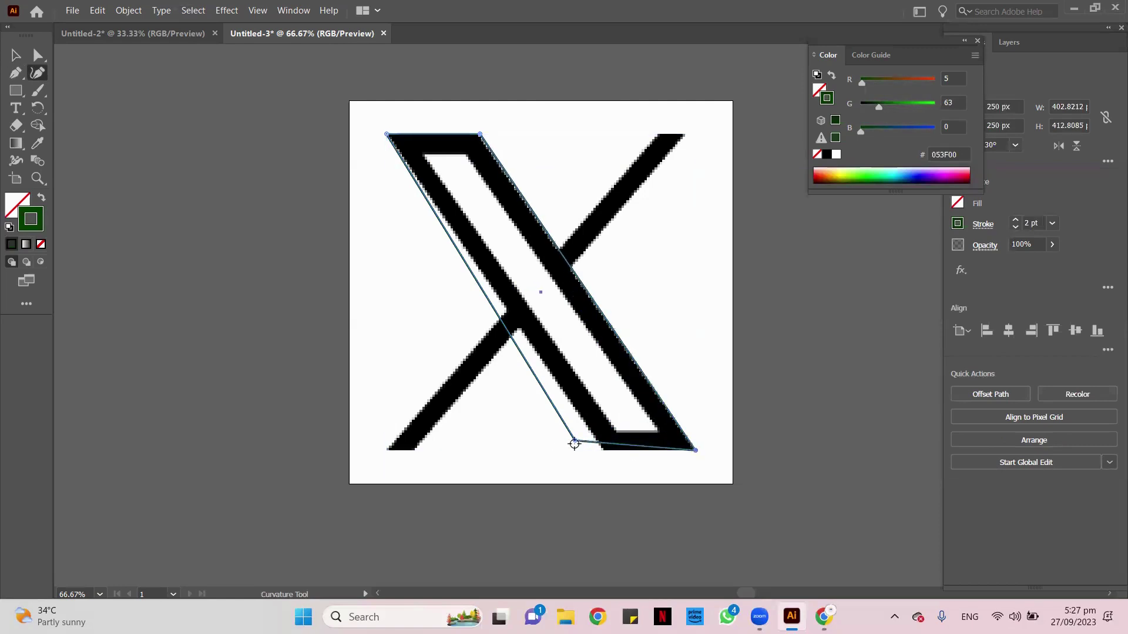
left_click_drag(575, 439, 603, 450)
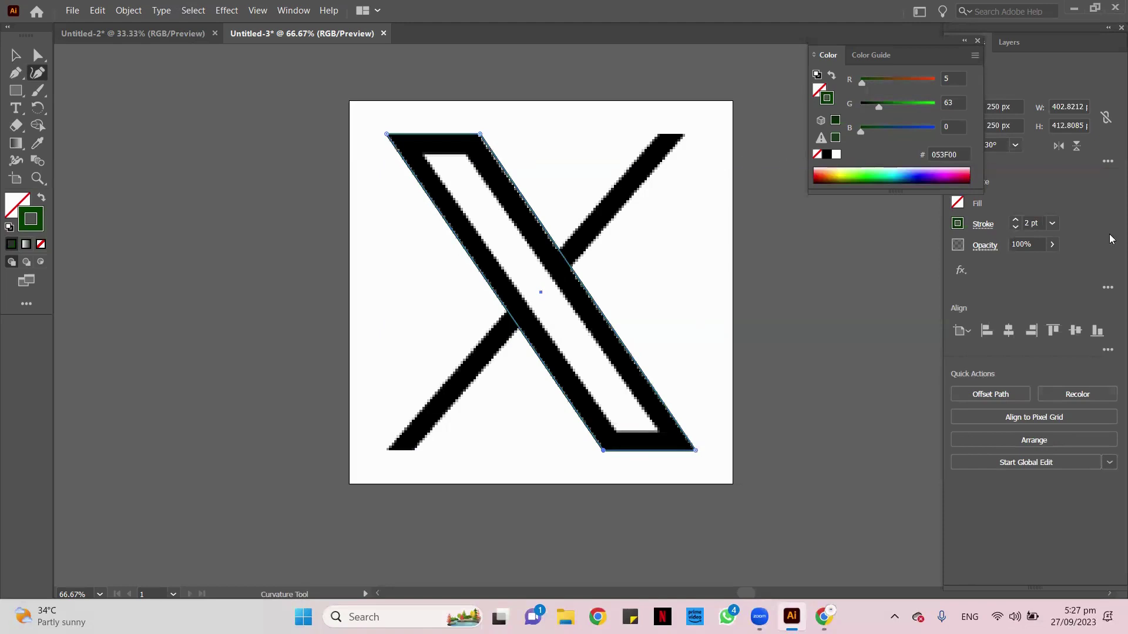
- Set the diagonal bar outline's stroke weight to 47 pt
left_click(1015, 222)
left_click(1015, 222)
left_click(1015, 222)
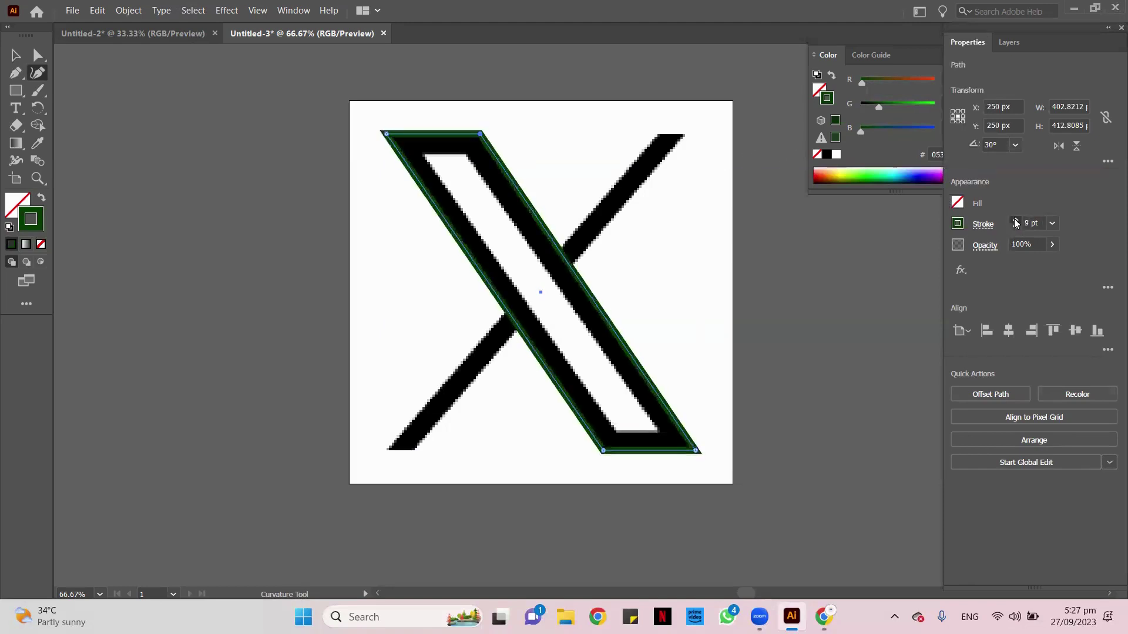
left_click(1015, 222)
left_click(1015, 221)
left_click(1015, 222)
left_click(1015, 221)
left_click(1015, 222)
left_click(1015, 222)
left_click(1015, 221)
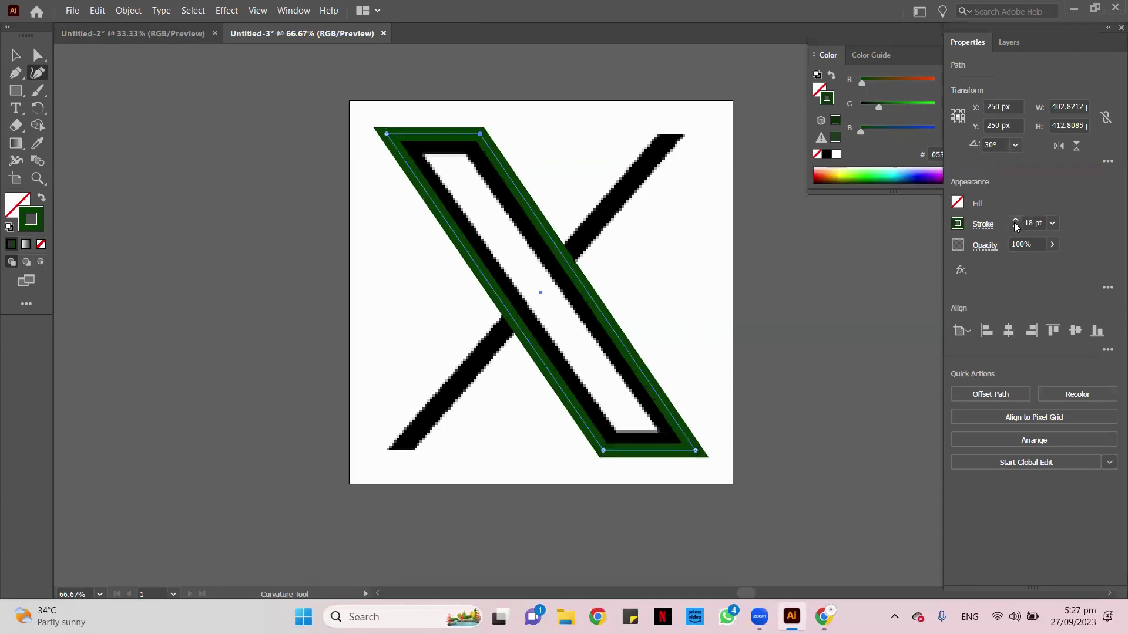
left_click(1015, 222)
left_click(1015, 222)
left_click(1015, 227)
left_click(1015, 228)
left_click(1015, 228)
left_click(1015, 228)
left_click(1016, 228)
left_click(1015, 227)
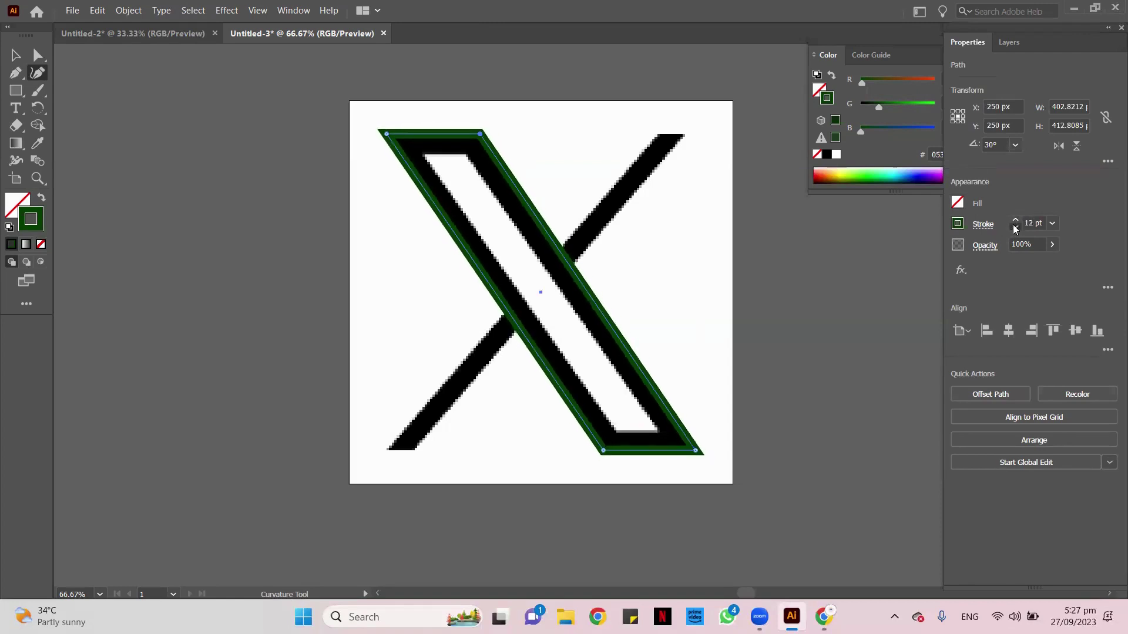
left_click(1015, 228)
left_click(1015, 227)
scroll(1035, 232, "up", 12)
scroll(1028, 228, "up", 12)
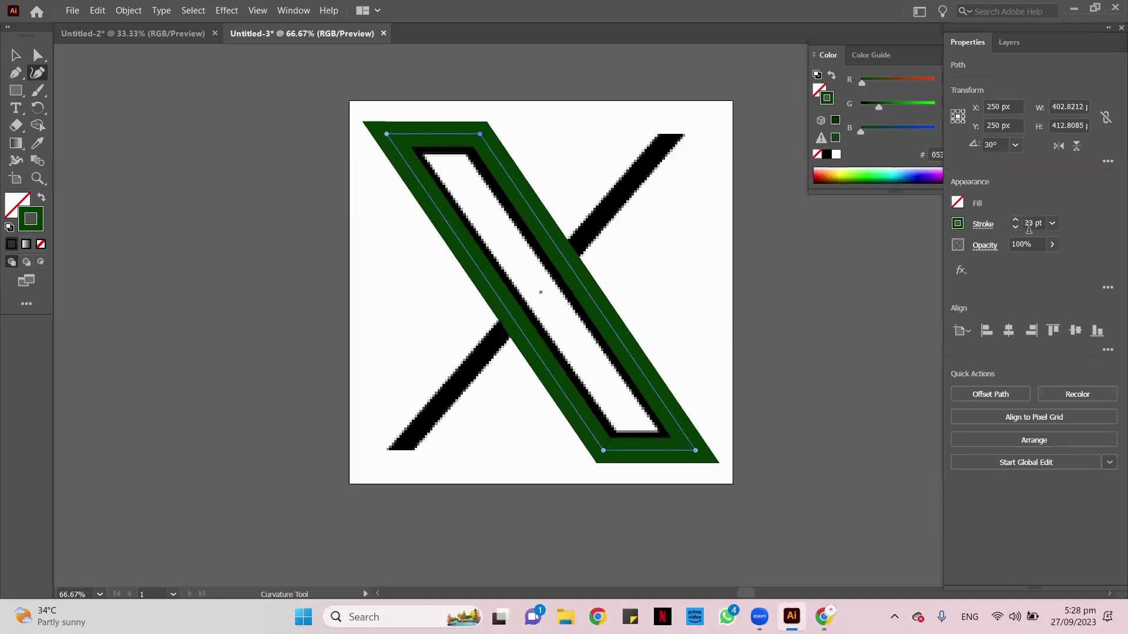
scroll(1035, 223, "up", 6)
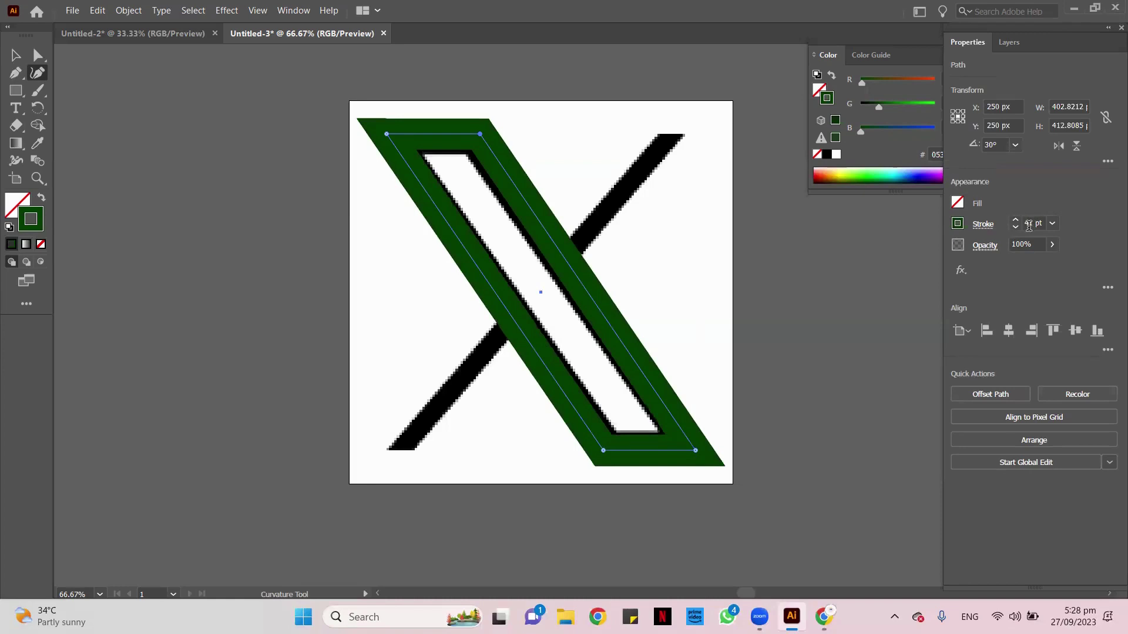
scroll(1028, 226, "up", 2)
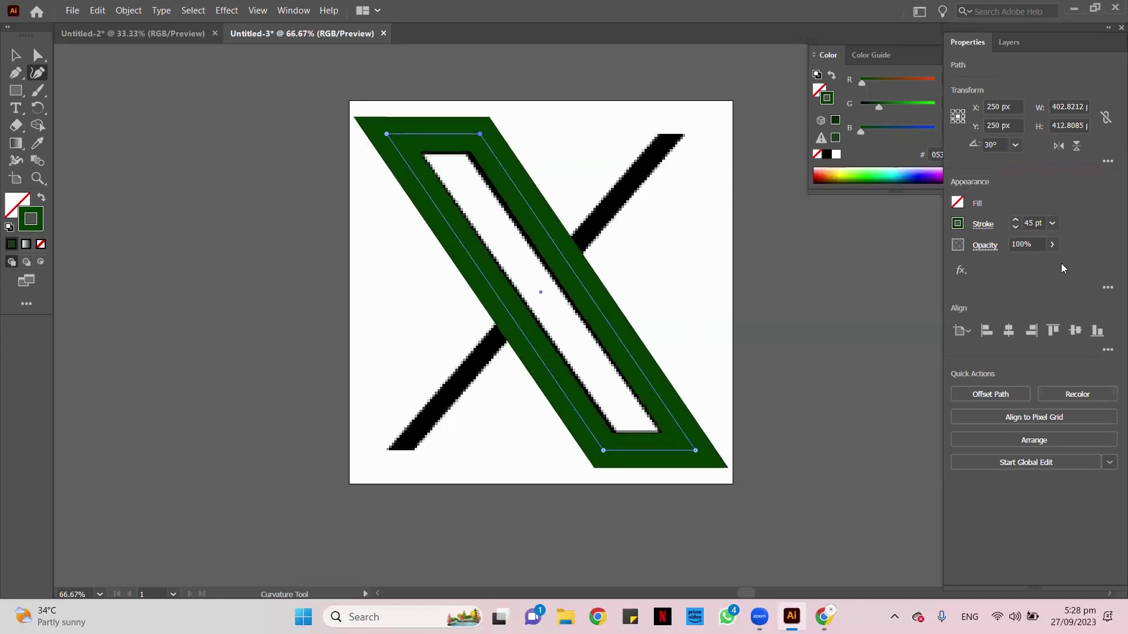
scroll(1036, 223, "up", 2)
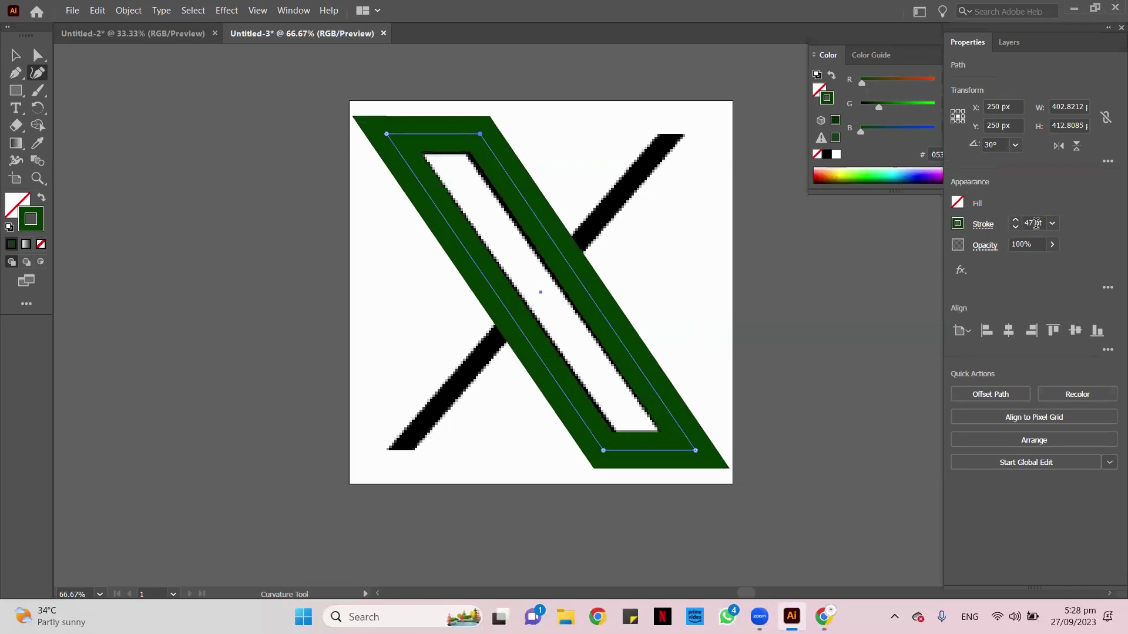
- Give the diagonal bar shape a black stroke and a white fill
left_click(827, 156)
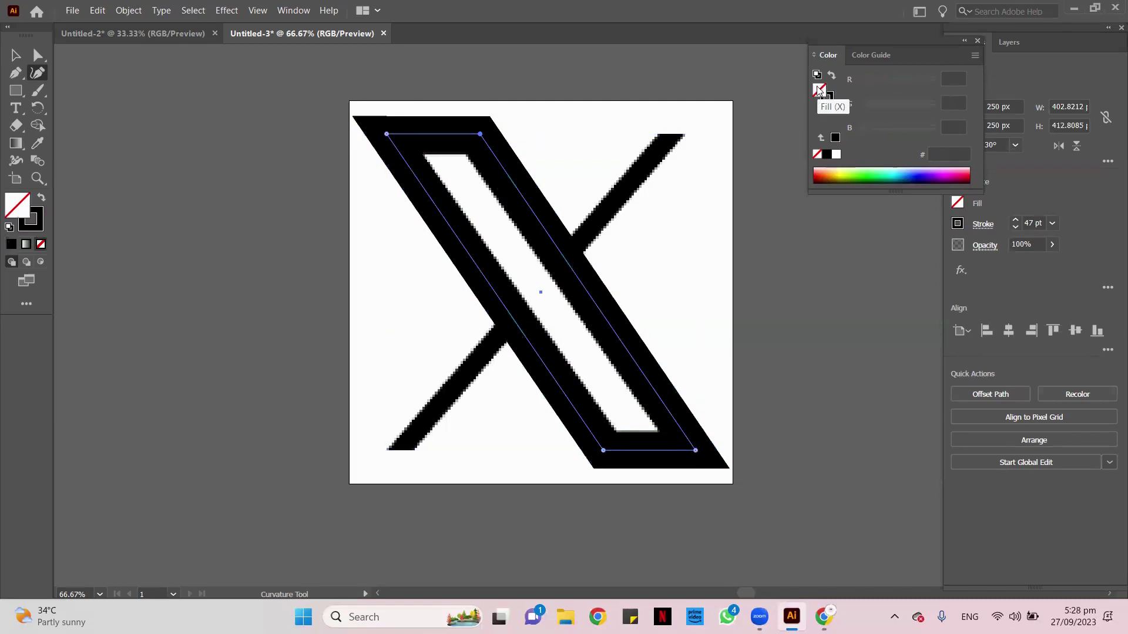
left_click(836, 154)
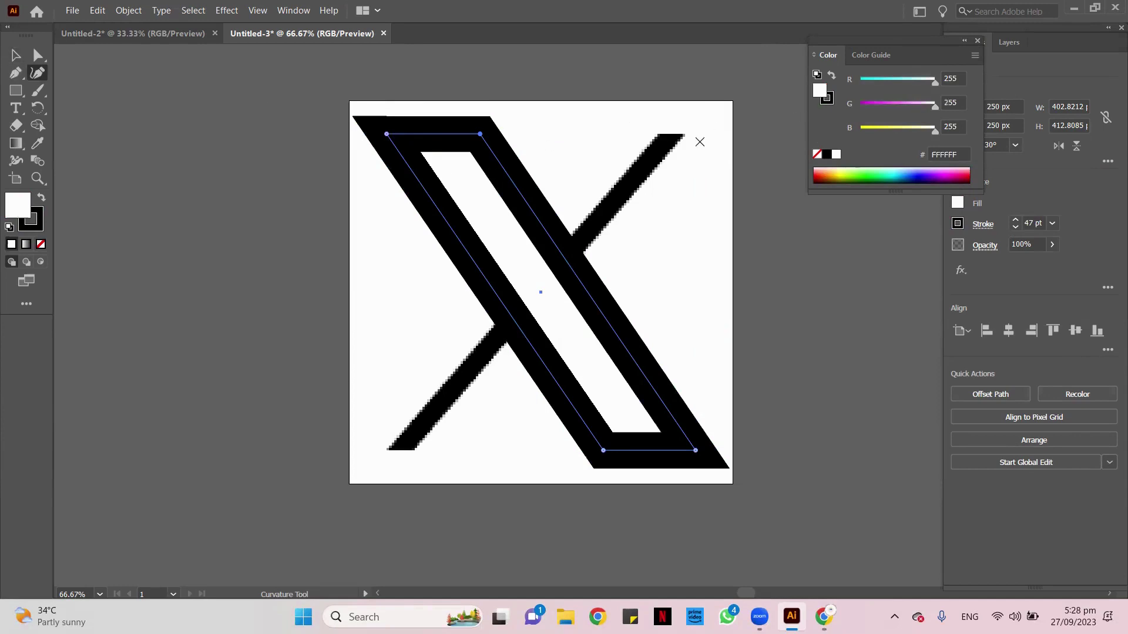
- Draw a vertical rectangle about 6 x 422 px from the thin diagonal's upper end, with black fill and no stroke
left_click(16, 90)
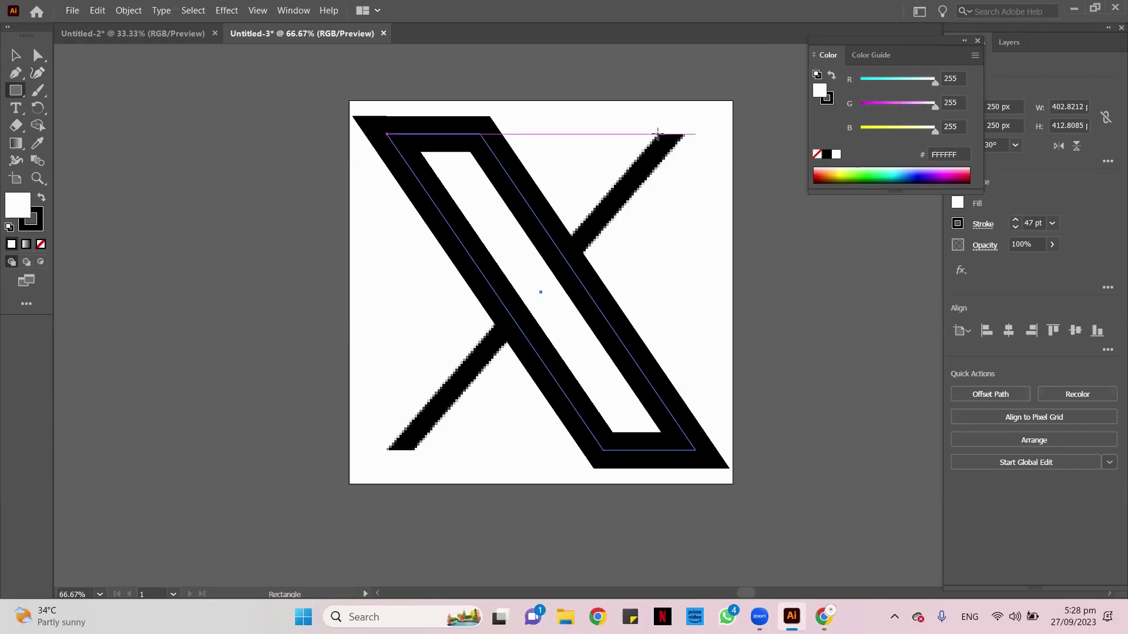
left_click_drag(658, 134, 660, 457)
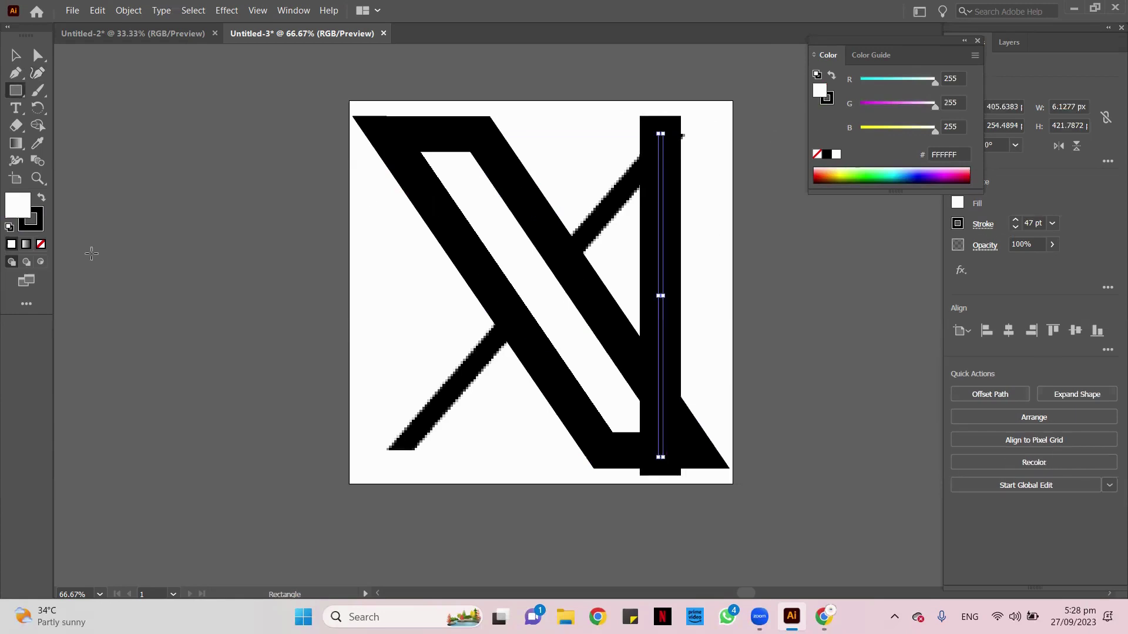
left_click(40, 244)
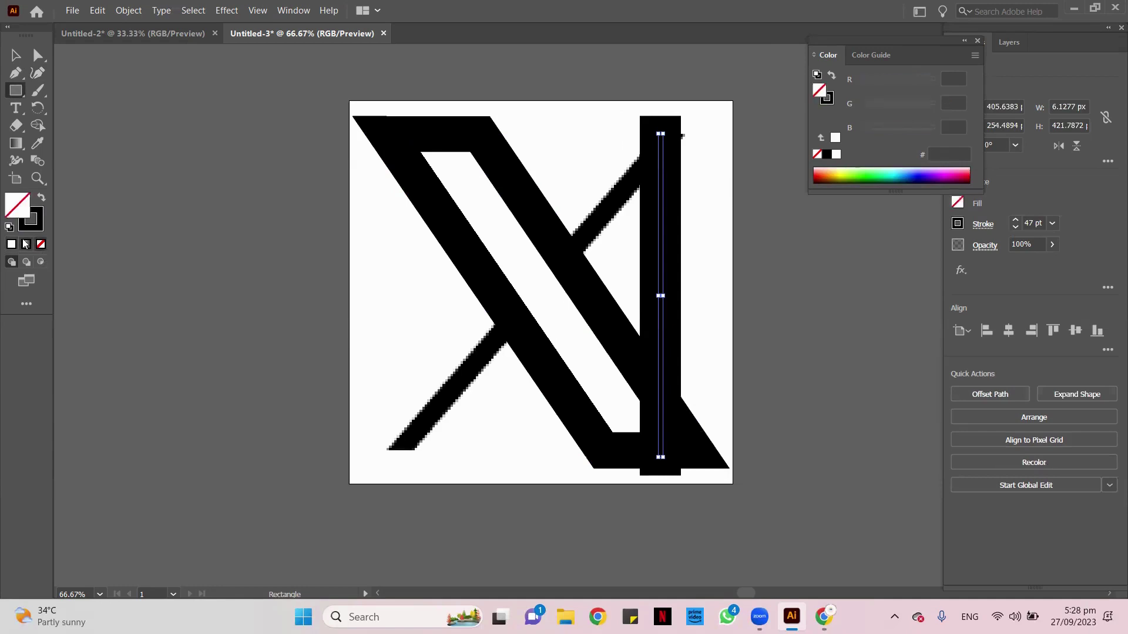
left_click(40, 198)
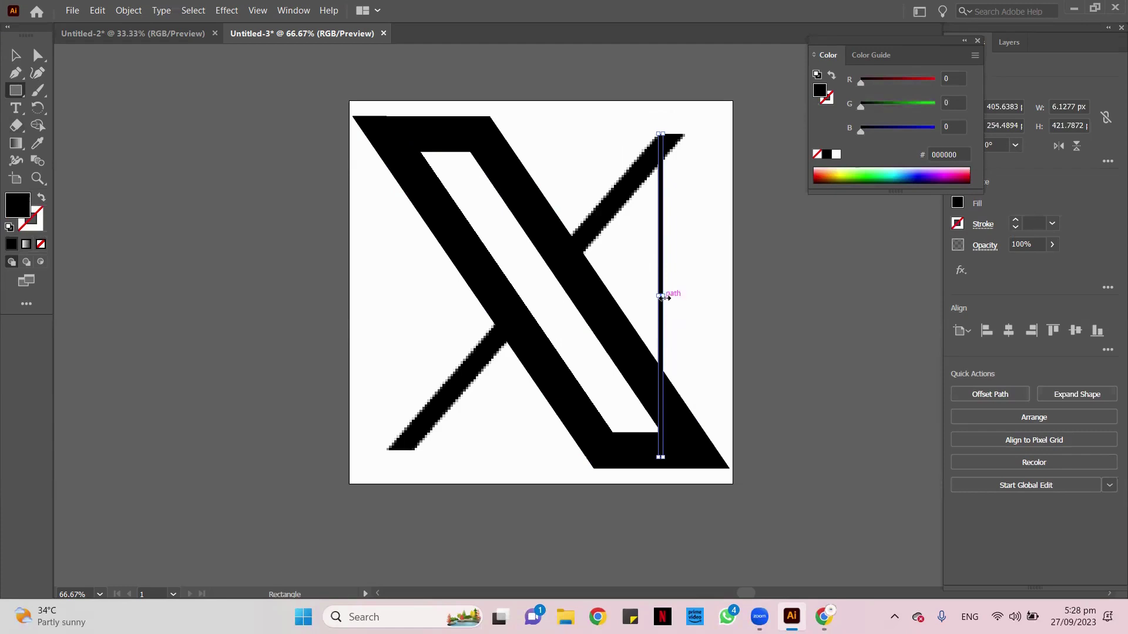
- Widen the vertical black rectangle on both sides to about 41 px, covering the thin diagonal's upper end
left_click_drag(663, 297, 684, 297)
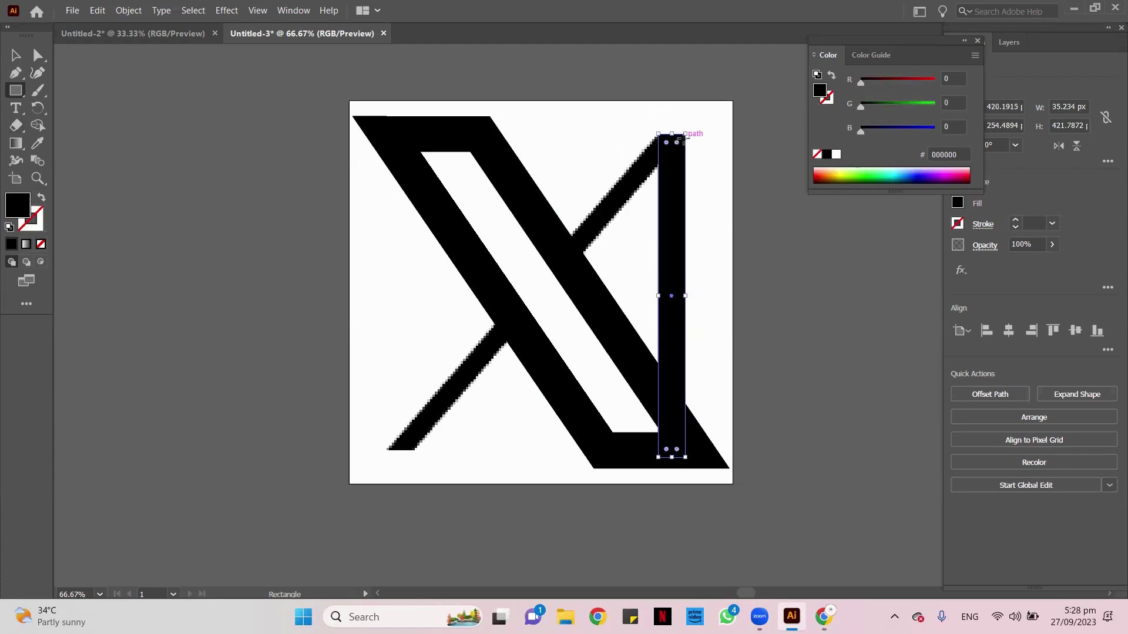
left_click_drag(658, 297, 654, 297)
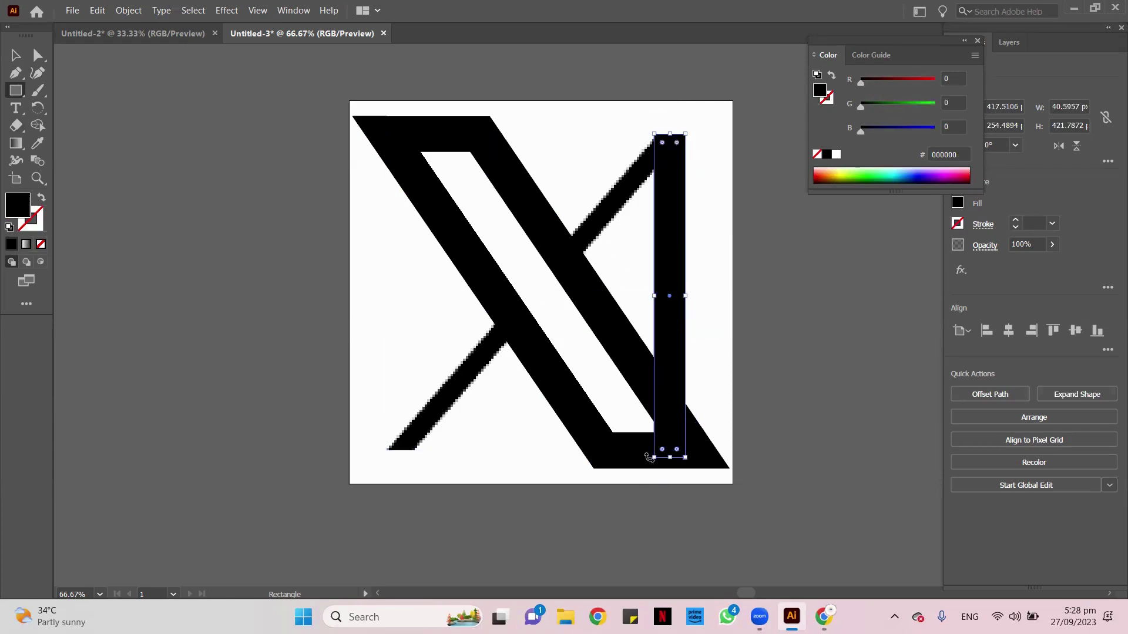
left_click_drag(654, 469, 525, 440)
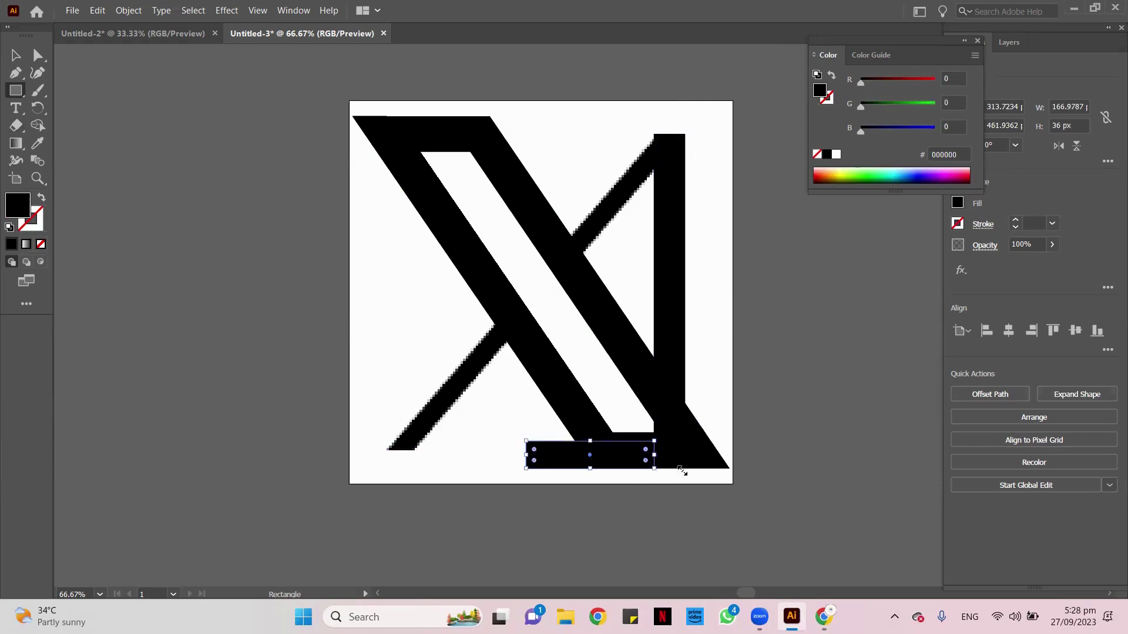
key("ctrl+z")
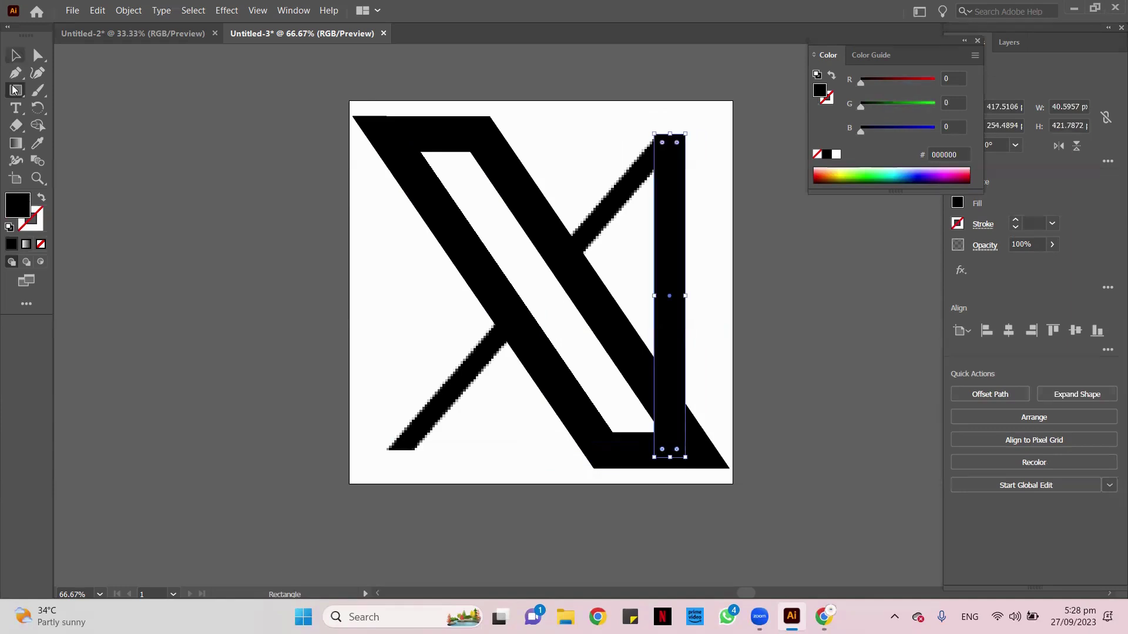
- Rotate the black rectangle to about 321.7° and move it over the thin diagonal of the reference
left_click(15, 55)
left_click_drag(650, 464, 510, 459)
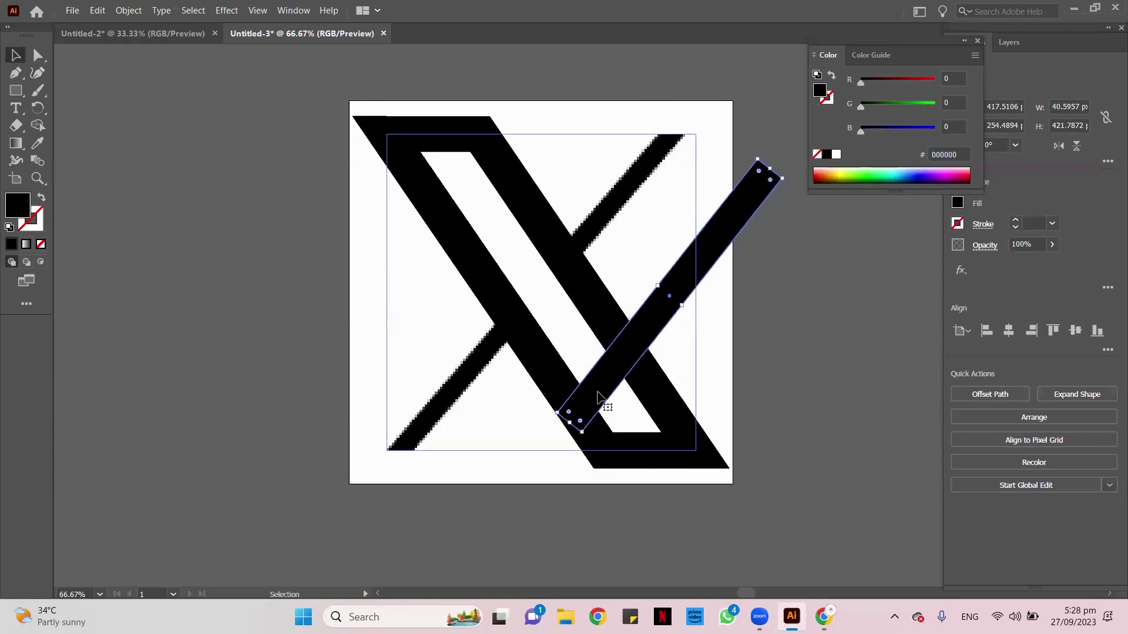
left_click_drag(666, 298, 558, 273)
- Reshape the thin bar's four corners with the Curvature tool so its ends and edges match the reference's thin diagonal, and deselect it
left_click(38, 72)
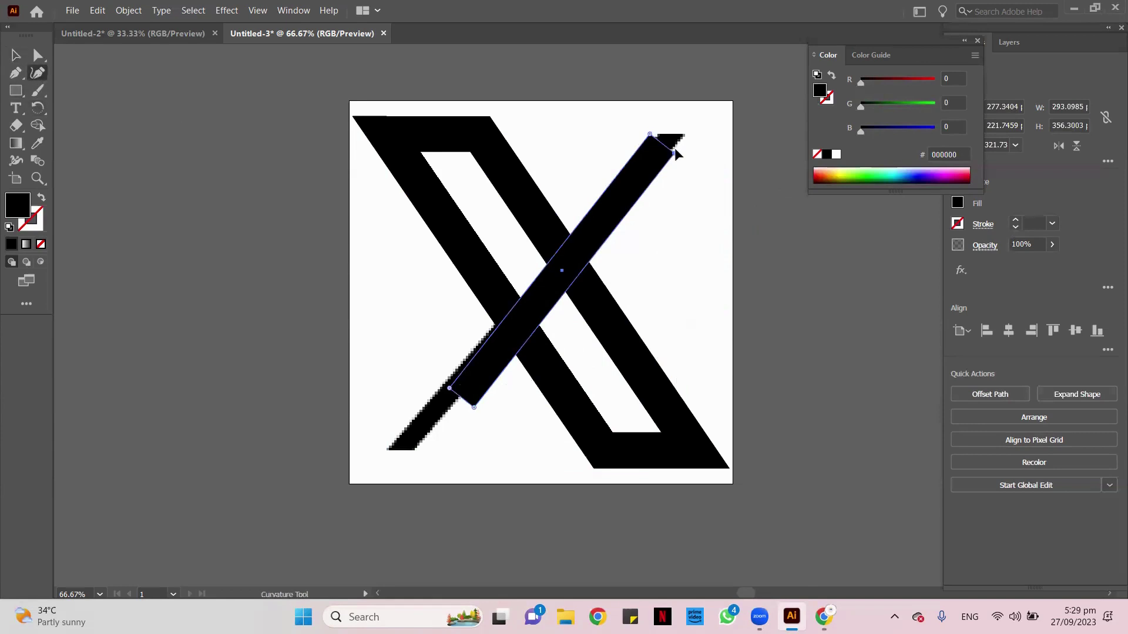
left_click_drag(676, 154, 659, 134)
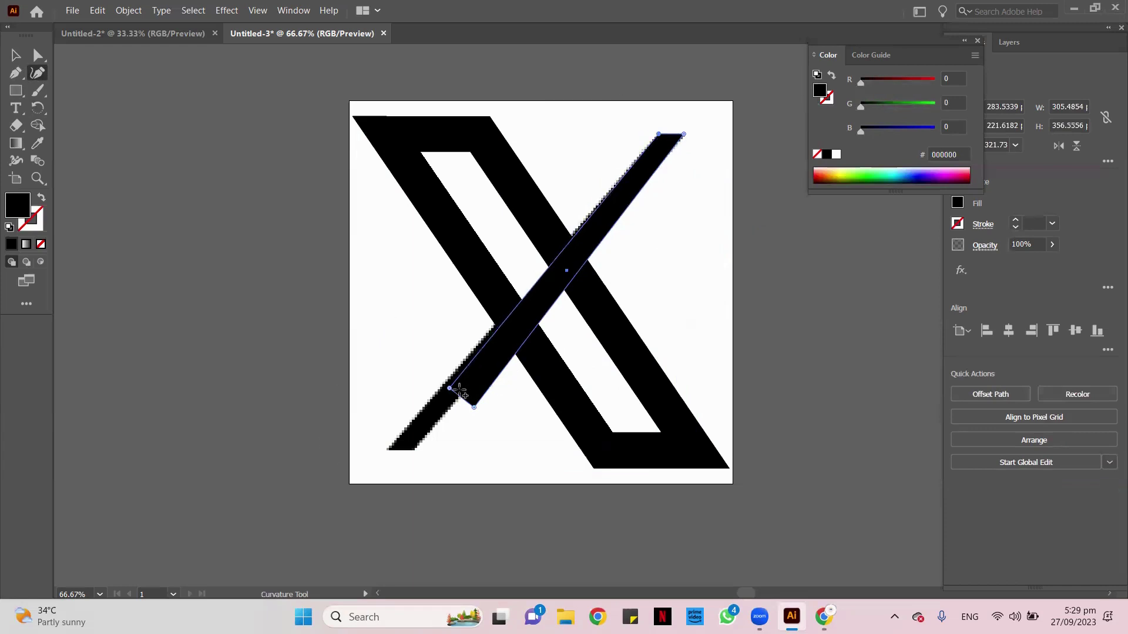
left_click_drag(447, 390, 388, 446)
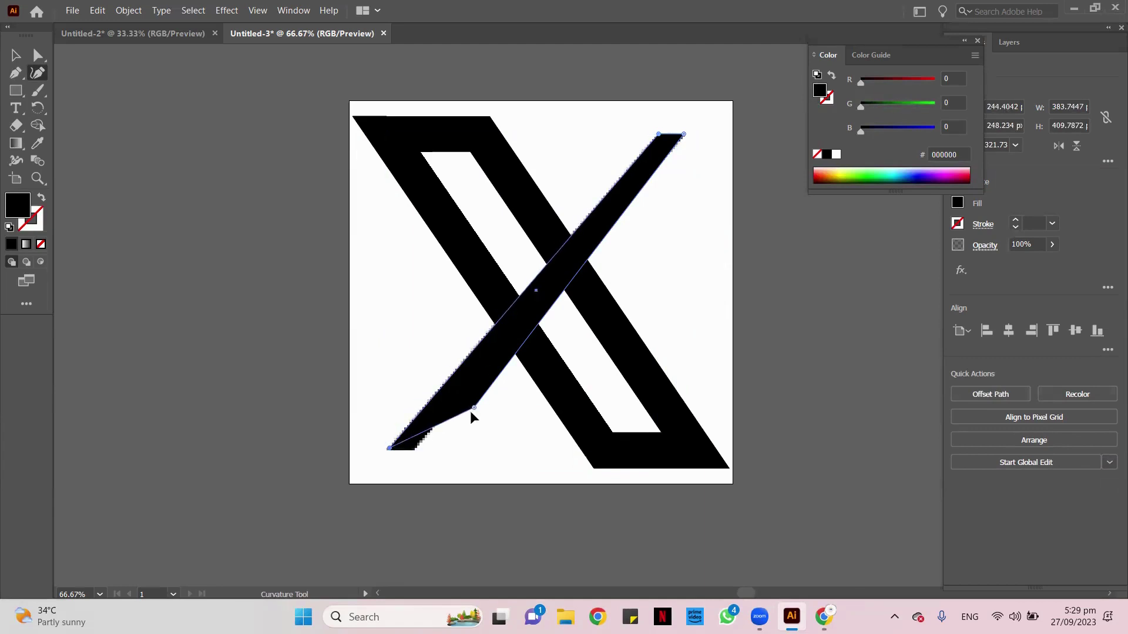
left_click_drag(471, 410, 385, 450)
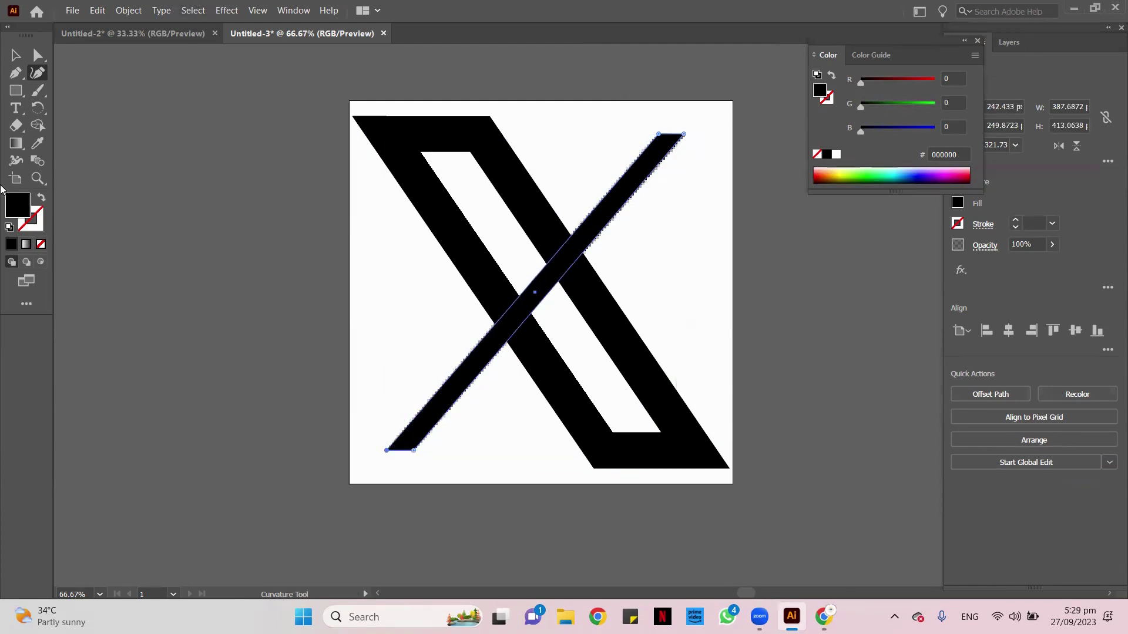
left_click(16, 55)
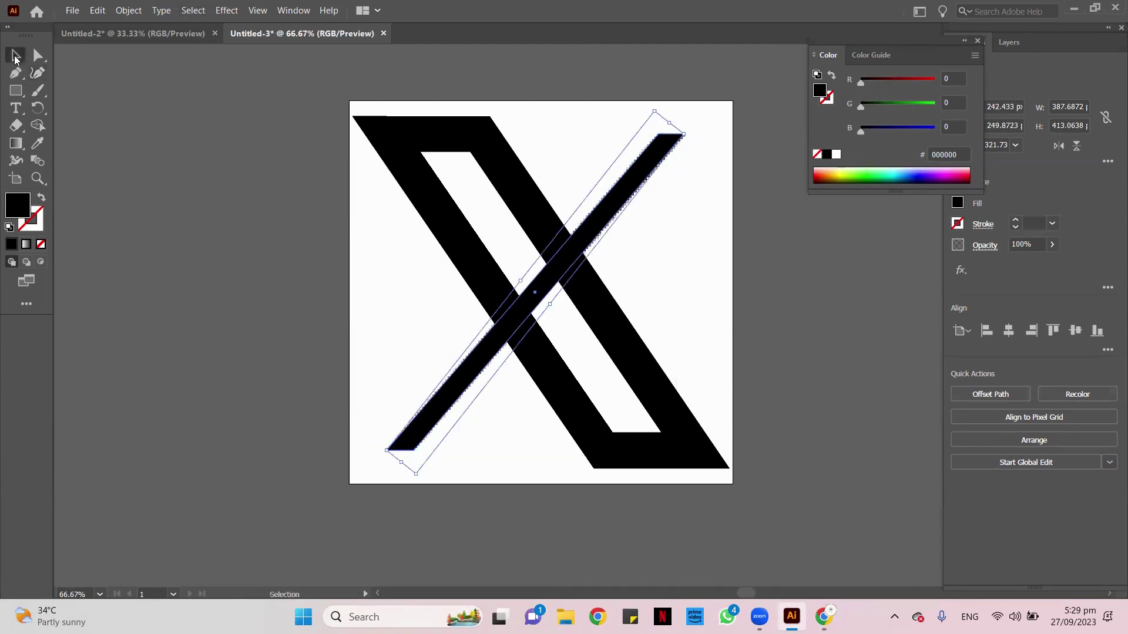
left_click(281, 200)
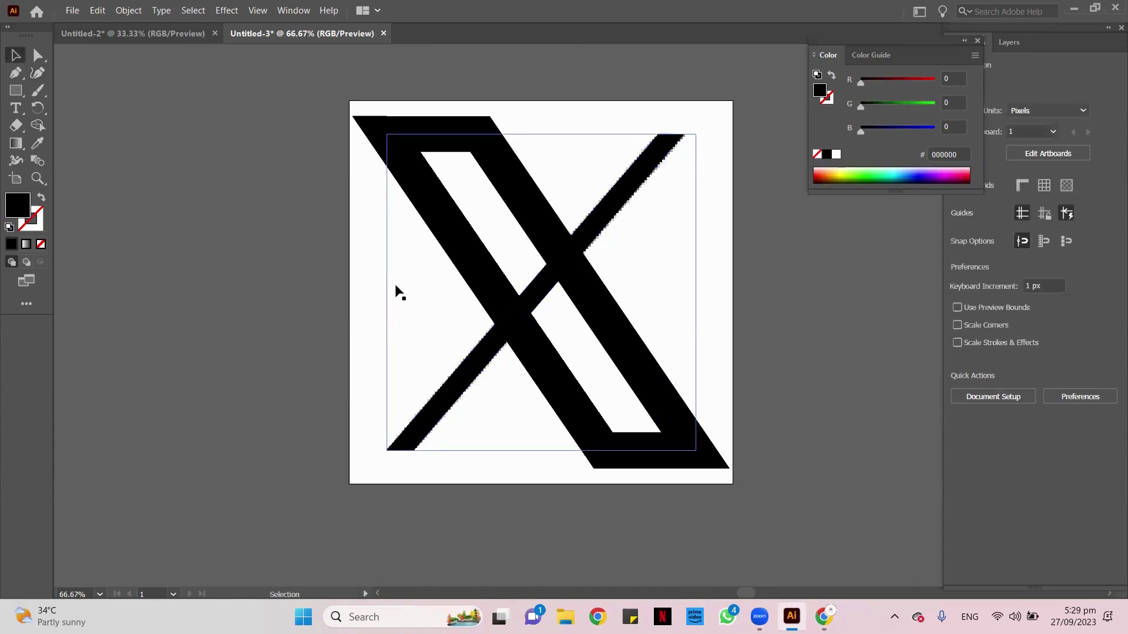
- Move the X reference image off the artboard, placing it beside the redrawn logo
scroll(390, 283, "down", 1)
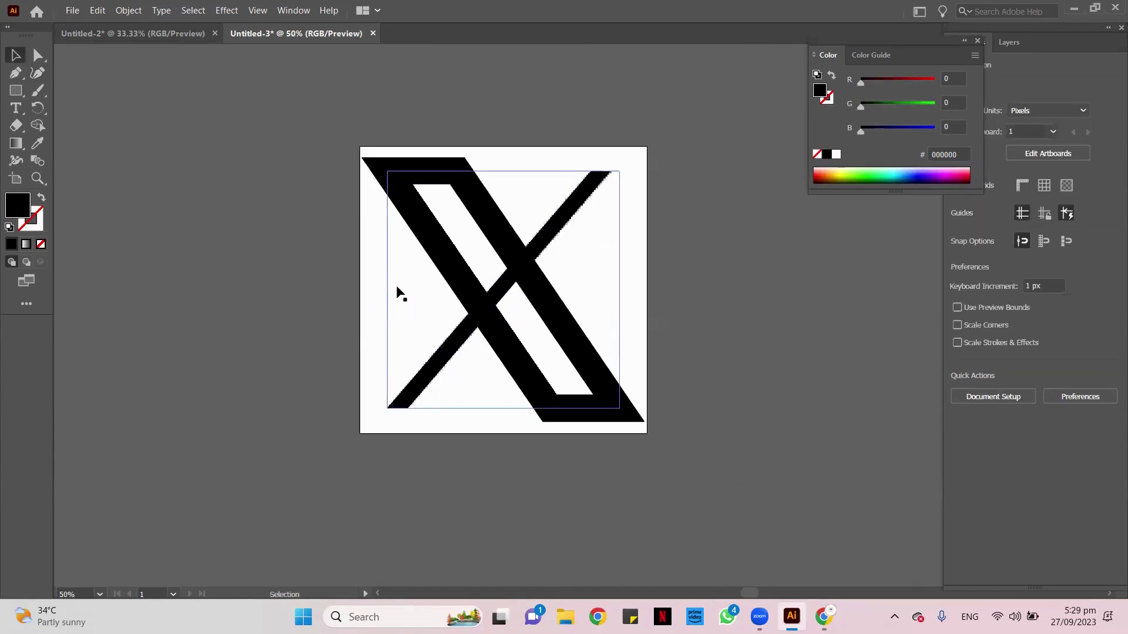
left_click_drag(395, 295, 717, 289)
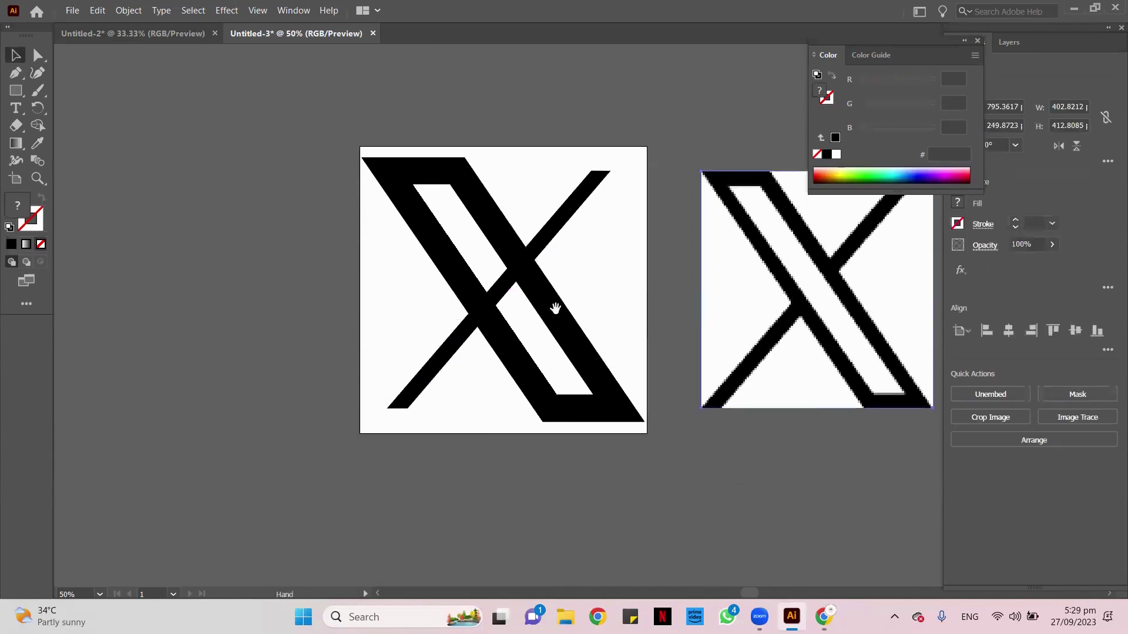
left_click_drag(553, 307, 396, 300)
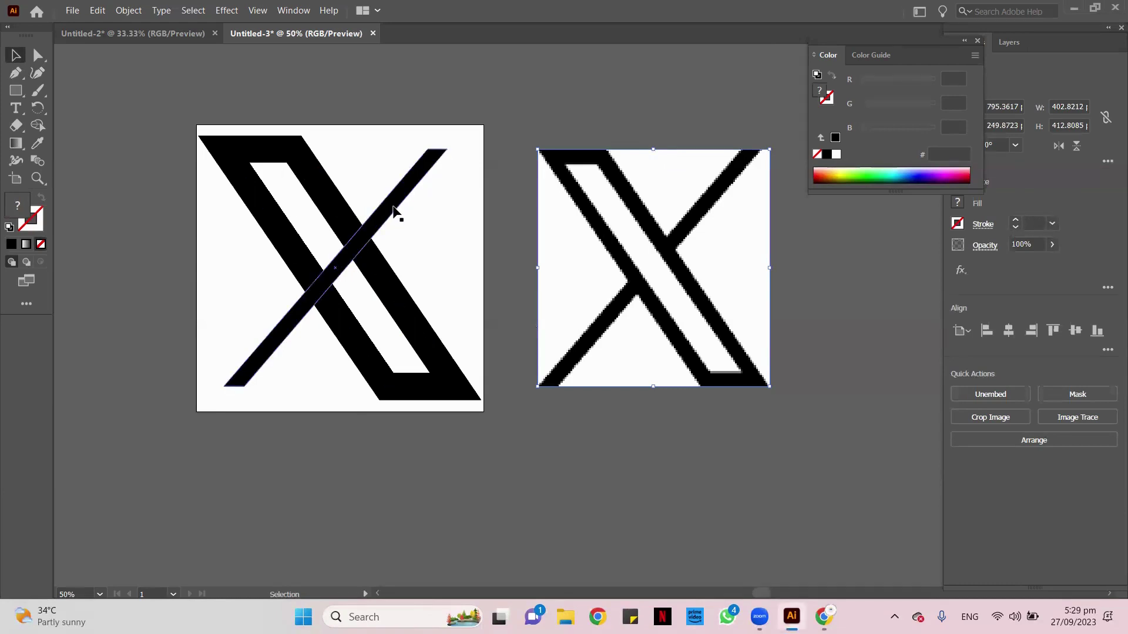
- Widen the thin diagonal bar so it spans about 430 x 417 px, centred horizontally on the artboard
scroll(354, 268, "down", 1)
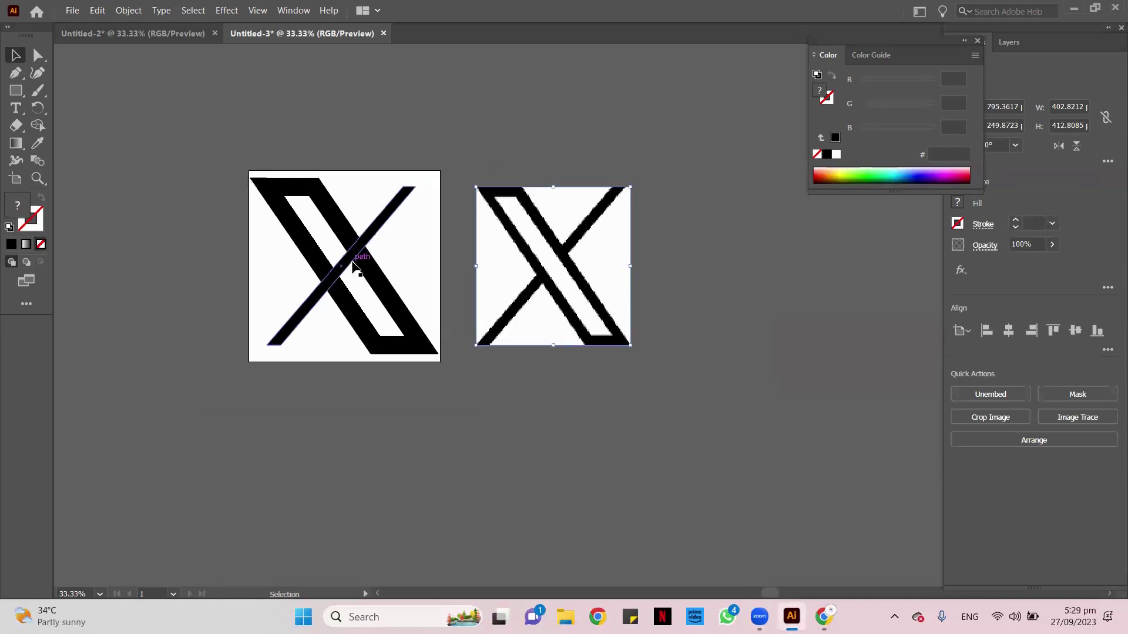
left_click(403, 200)
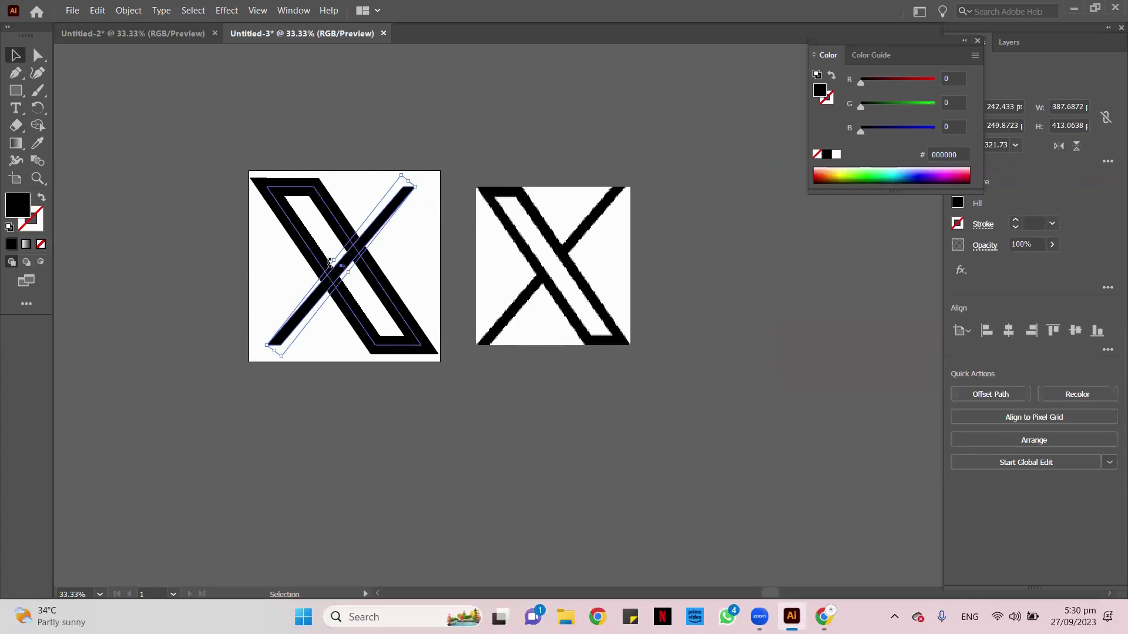
mouse_move(331, 261)
left_mouse_down()
mouse_move(352, 256)
mouse_move(345, 266)
left_mouse_up()
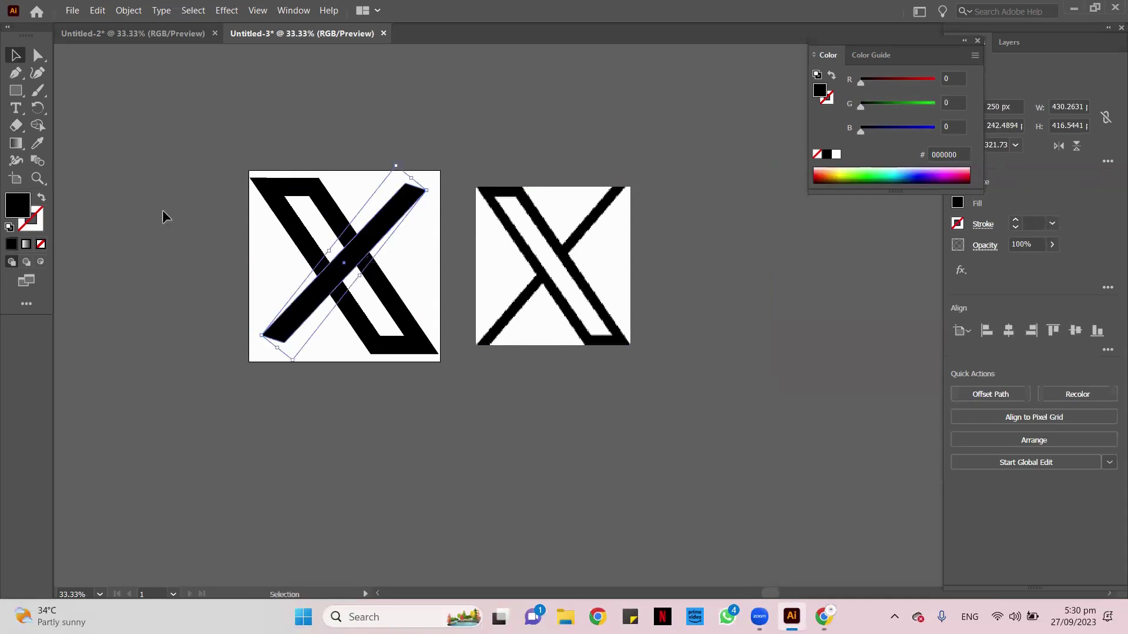
- Pull the bar's end corners with the Curvature tool to line up with the wide diagonal's upper and lower edges, spanning about 453 x 469 px
left_click(38, 74)
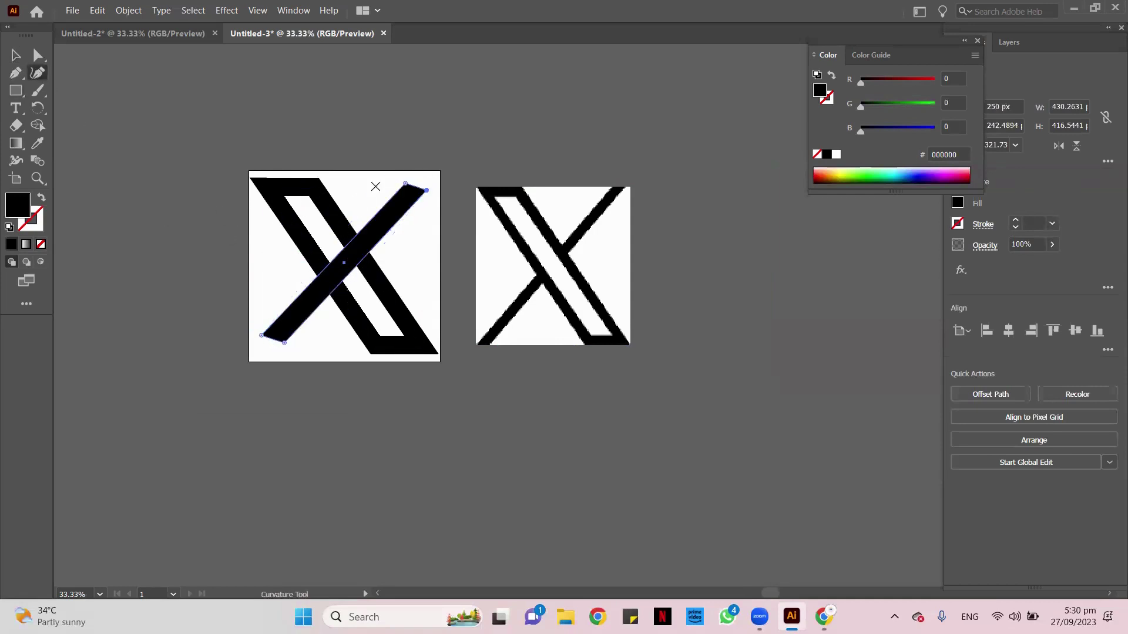
mouse_move(428, 187)
left_mouse_down()
mouse_move(430, 175)
mouse_move(393, 176)
mouse_move(432, 176)
left_mouse_up()
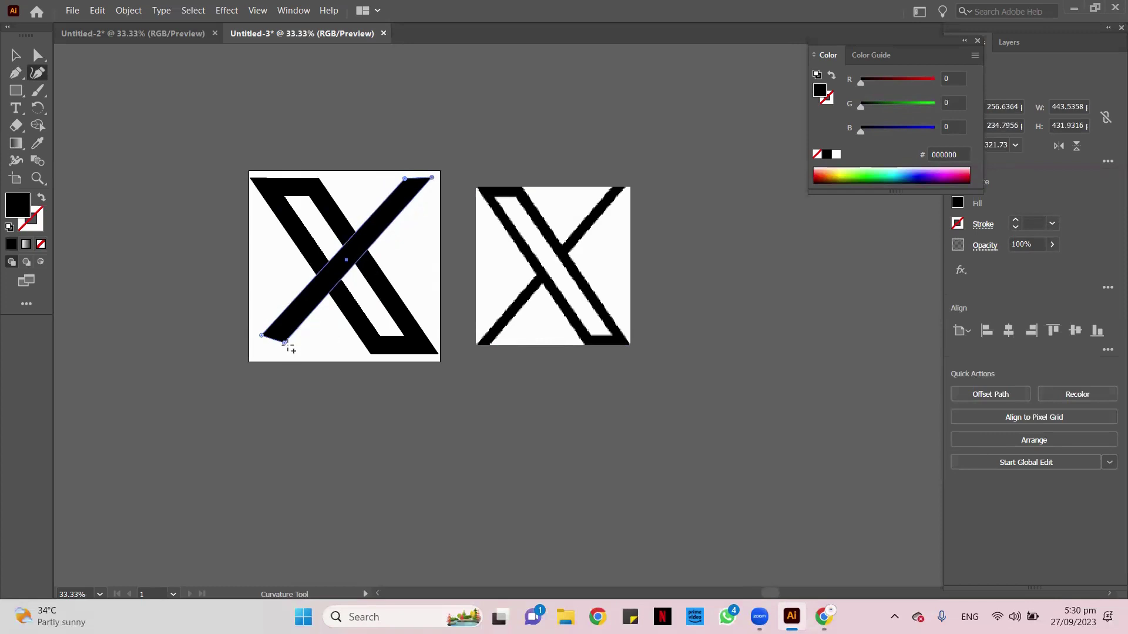
left_click_drag(283, 344, 285, 355)
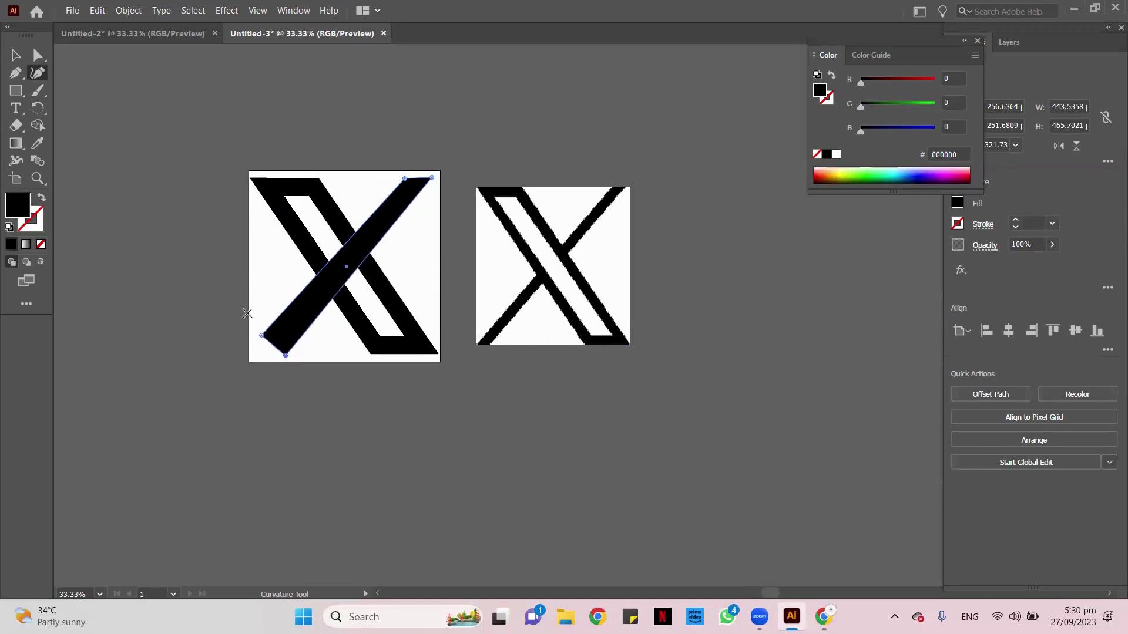
key("ctrl+=")
left_click_drag(254, 301, 249, 316)
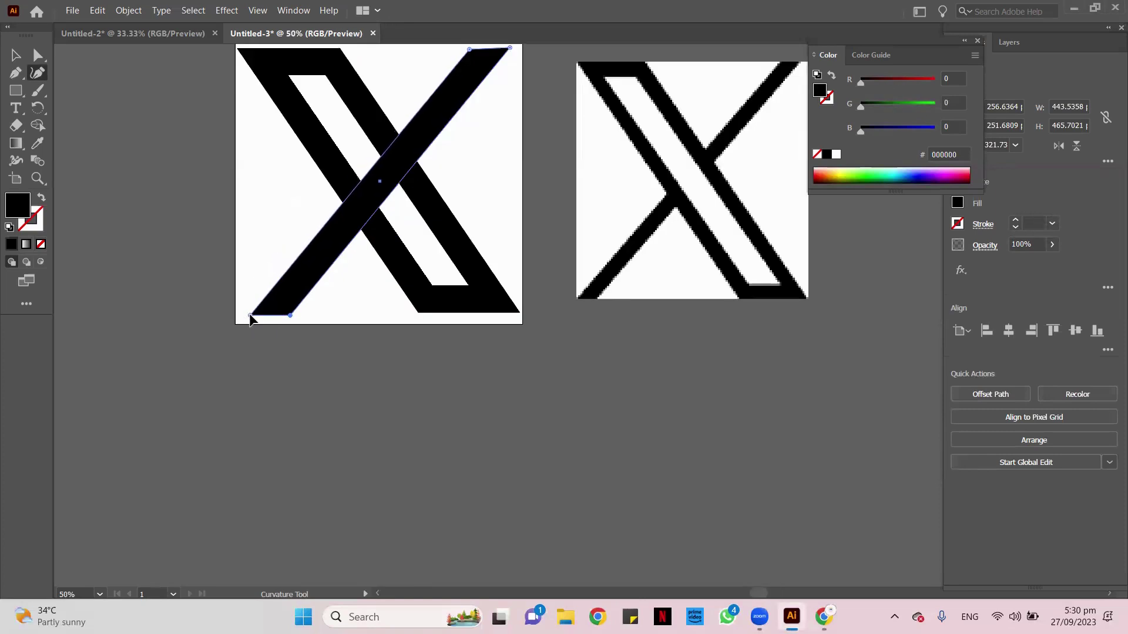
left_click_drag(250, 317, 249, 316)
- Send the reshaped diagonal bar to the back, behind the white-filled outlined diagonal
left_click(16, 54)
left_click_drag(379, 182, 386, 191)
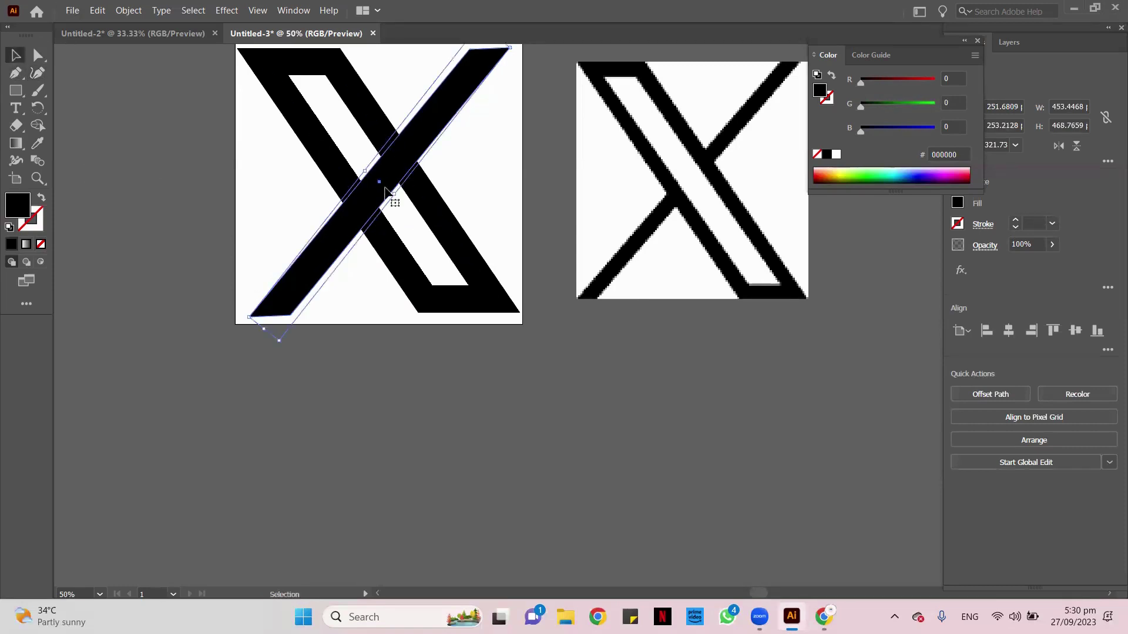
right_click(429, 129)
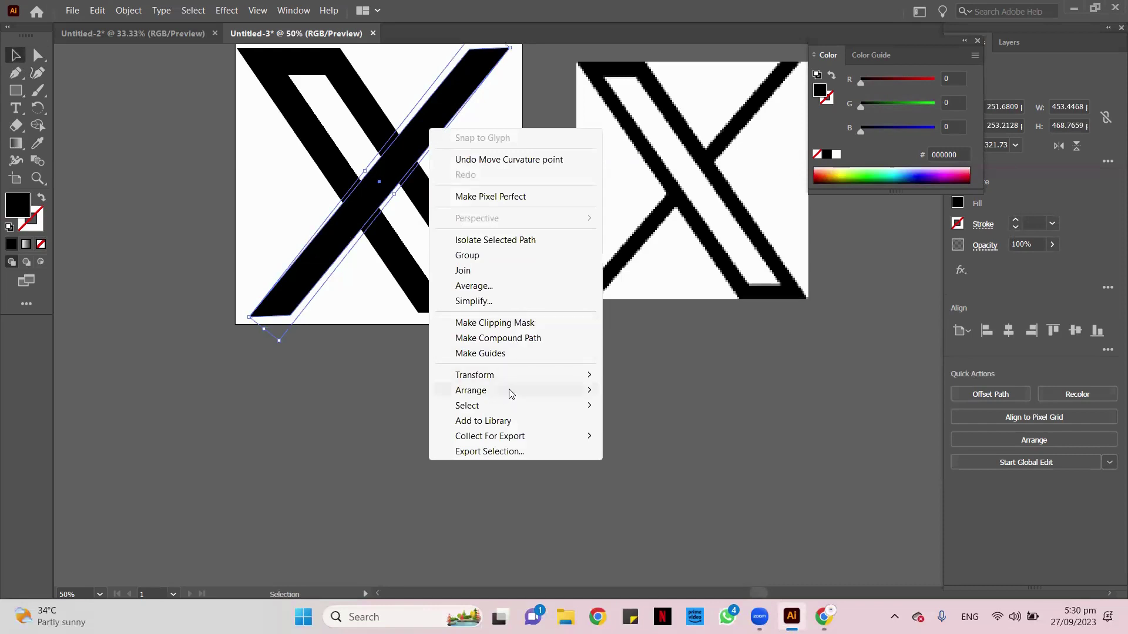
mouse_move(510, 392)
left_click(656, 438)
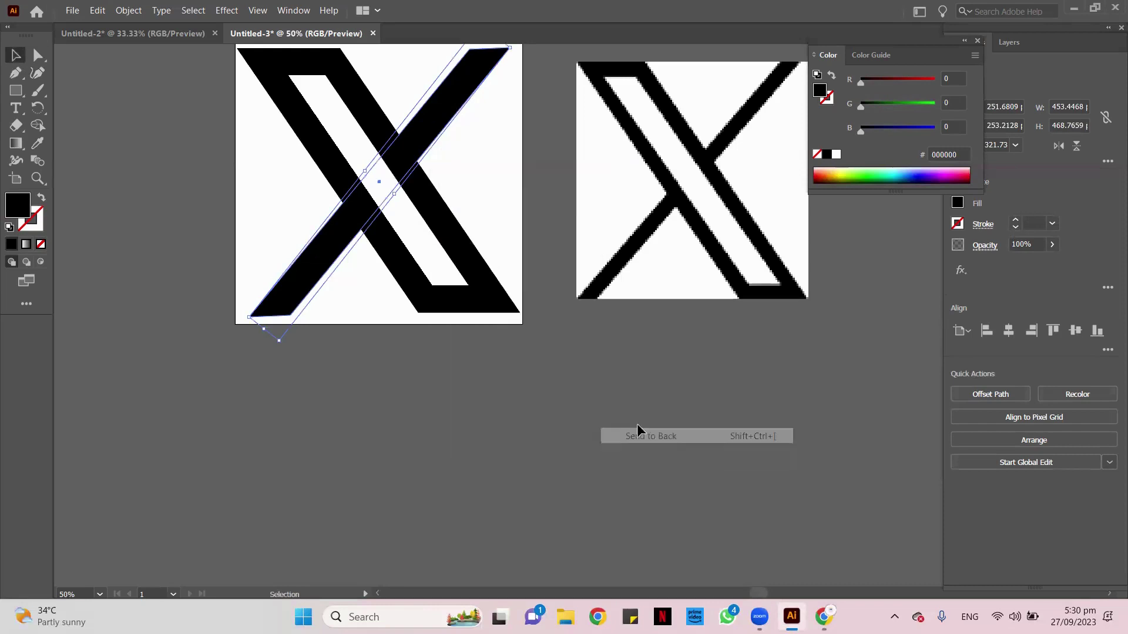
left_click(533, 409)
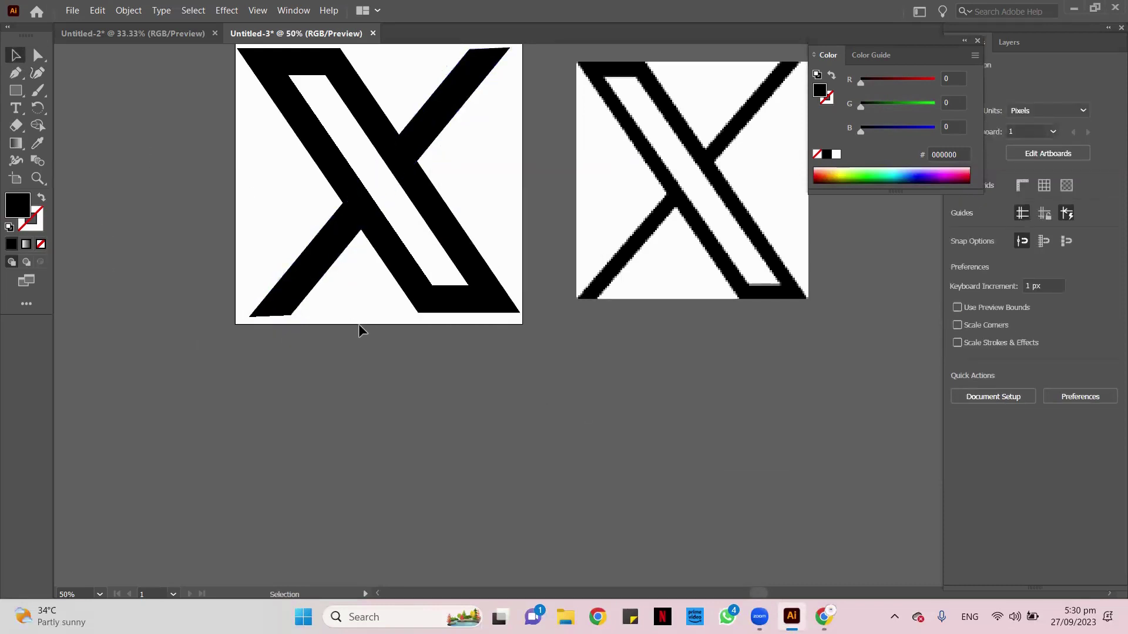
- Group both logo shapes and scale the group down to about 341 x 352 px within the artboard
scroll(363, 395, "down", 2)
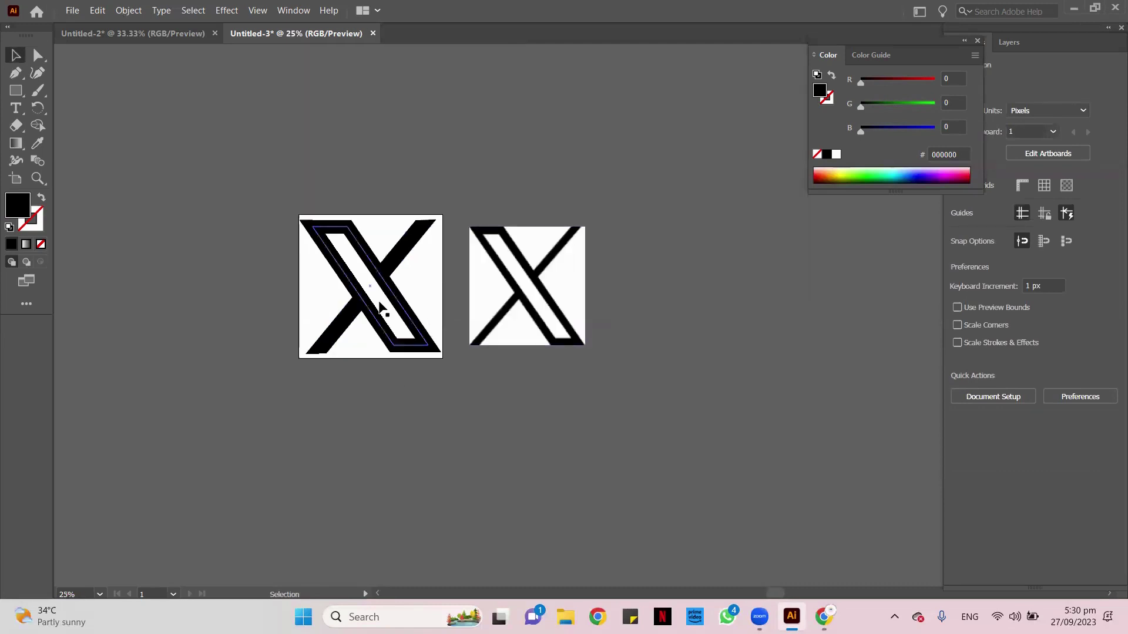
left_click_drag(425, 360, 415, 323)
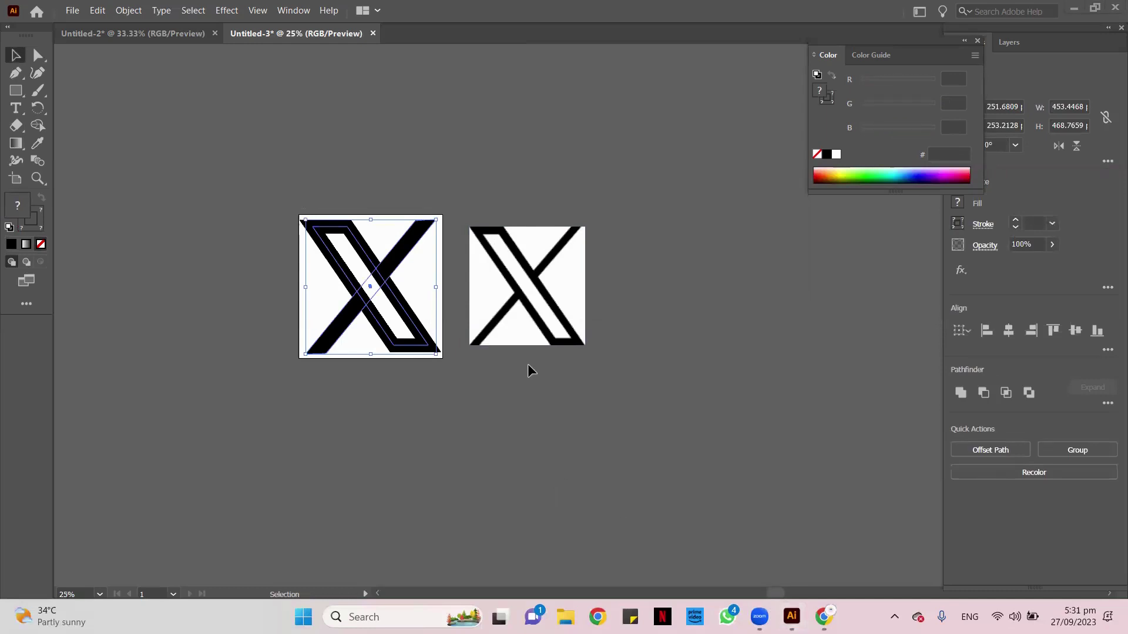
left_click(1077, 450)
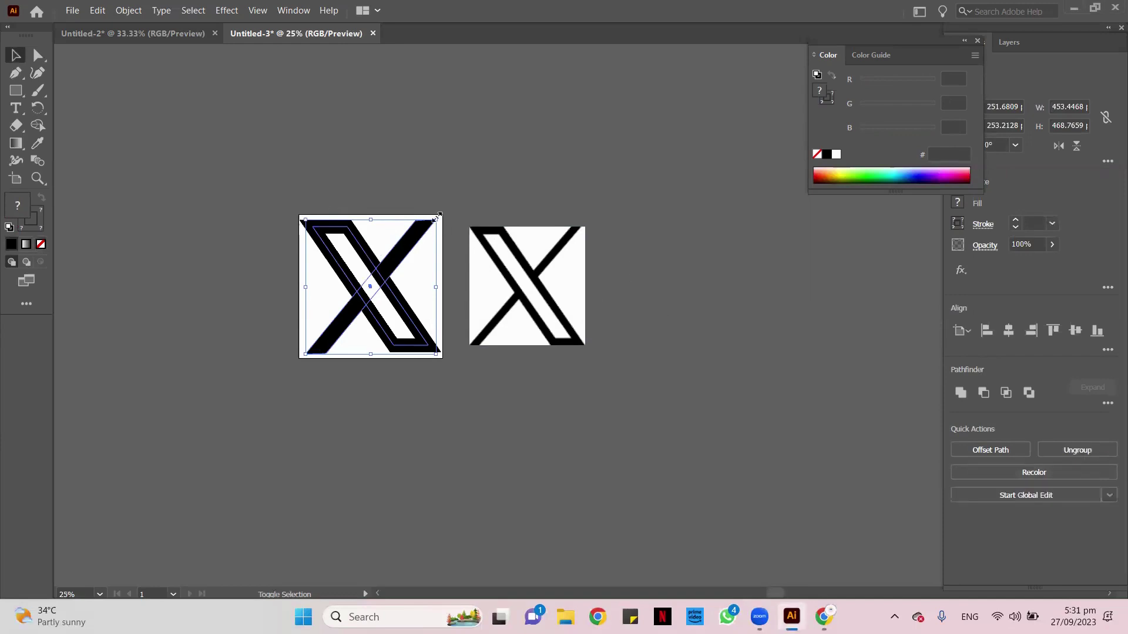
left_click_drag(436, 216, 403, 254)
mouse_move(345, 317)
left_mouse_down()
mouse_move(372, 300)
mouse_move(355, 313)
left_mouse_up()
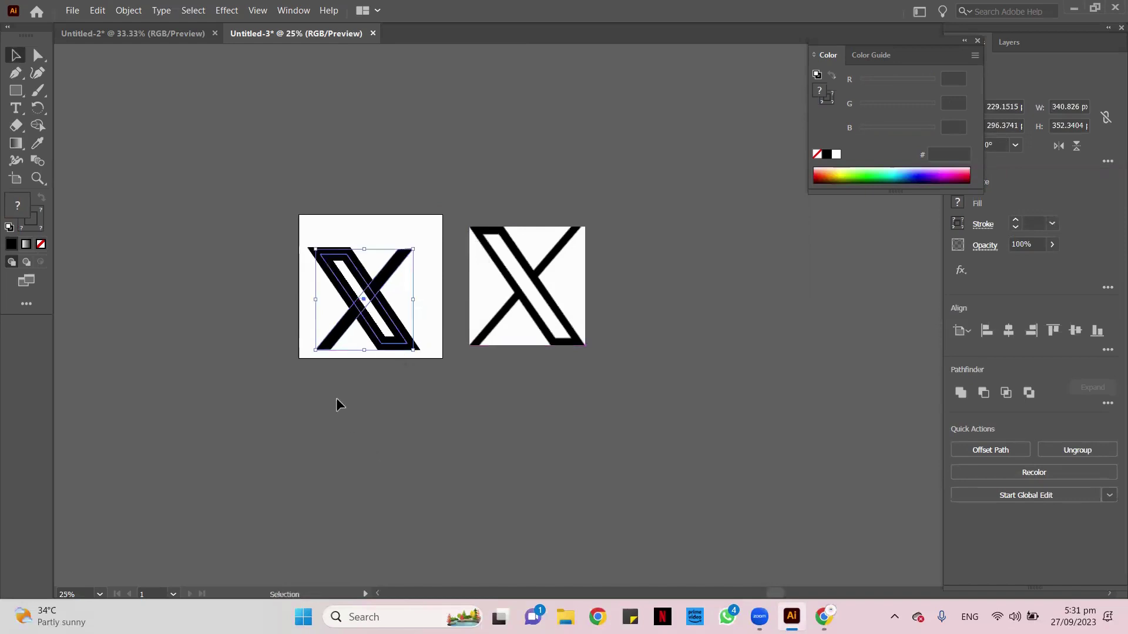
- Shift the grouped logo slightly to the right on the artboard and ungroup its shapes
scroll(340, 390, "up", 3)
scroll(449, 393, "up", 2)
scroll(455, 393, "up", 1)
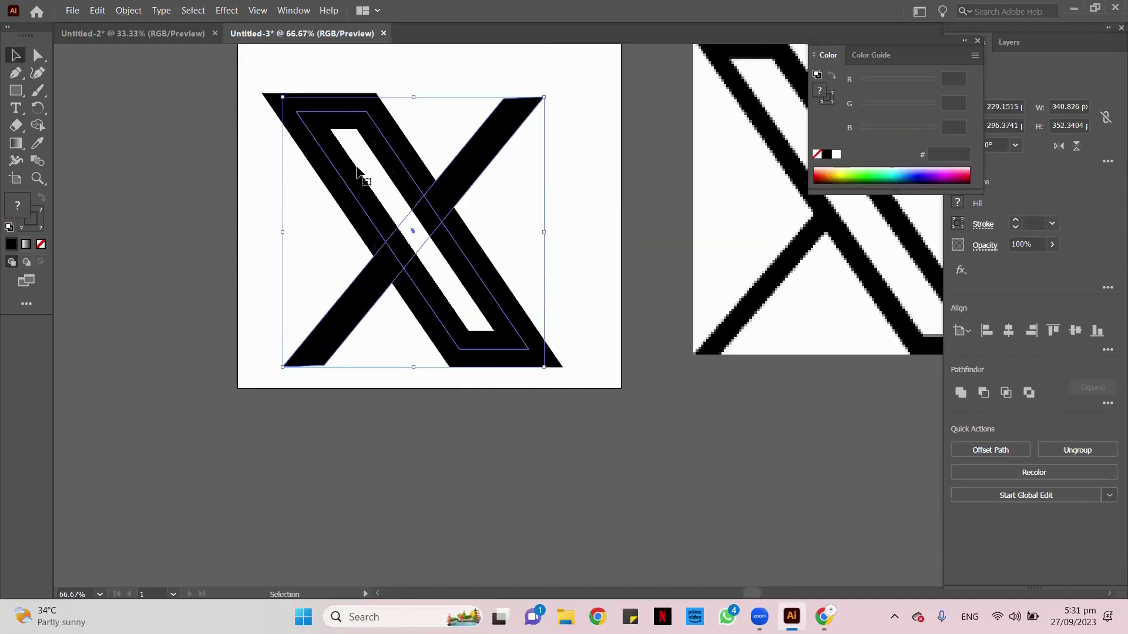
left_click(371, 464)
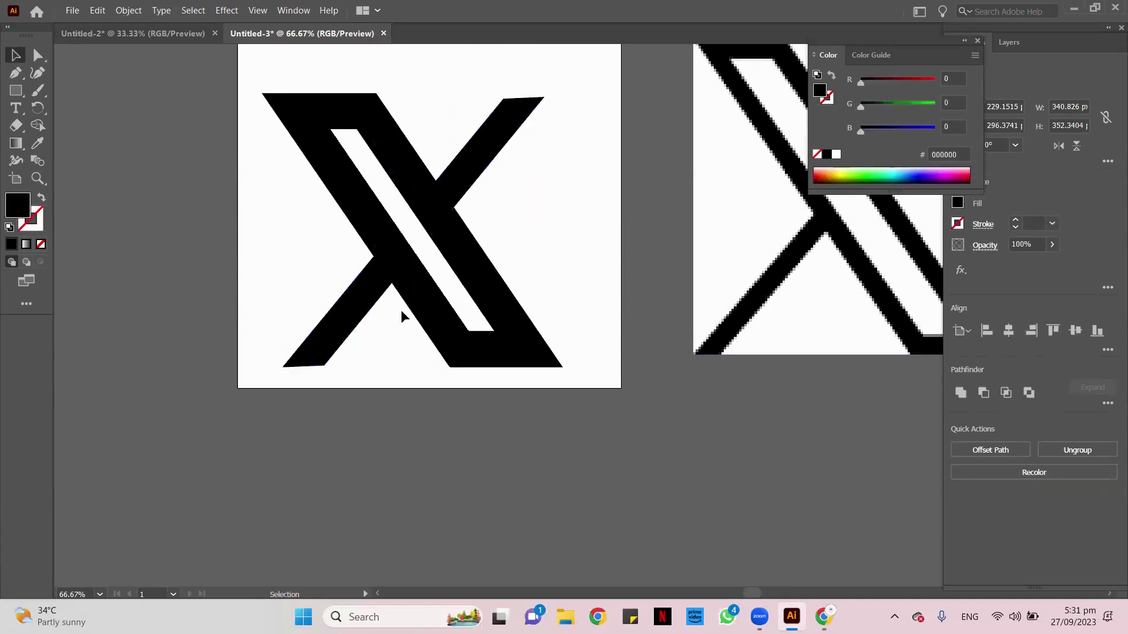
left_click_drag(413, 278, 413, 283)
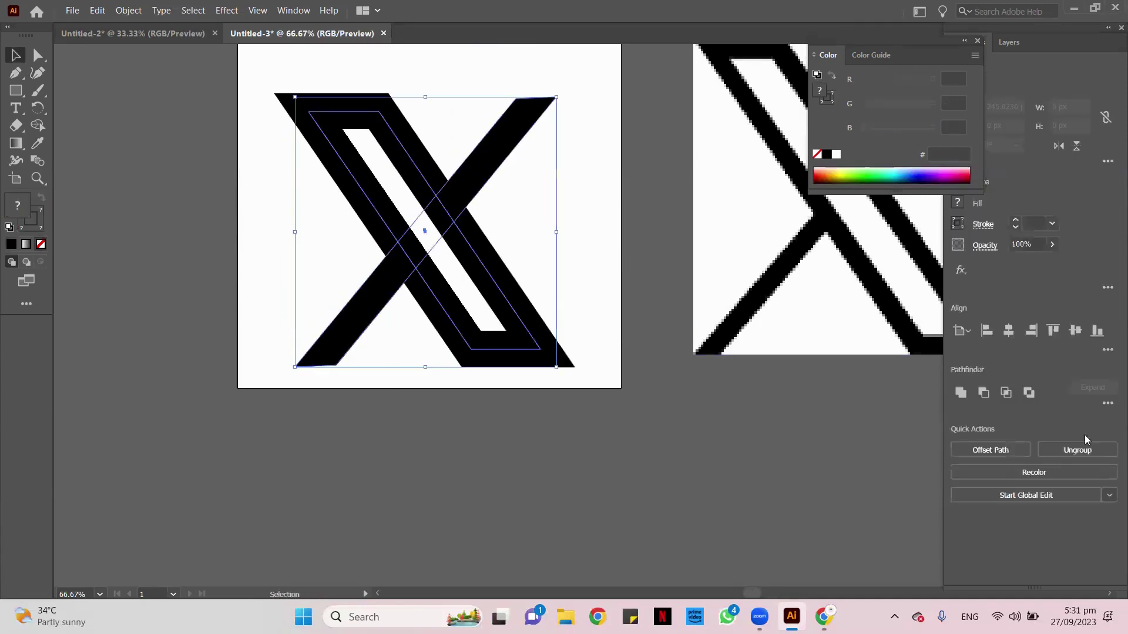
left_click(515, 472)
- Reduce the outlined diagonal's stroke weight to 29 pt and deselect it
left_click(473, 349)
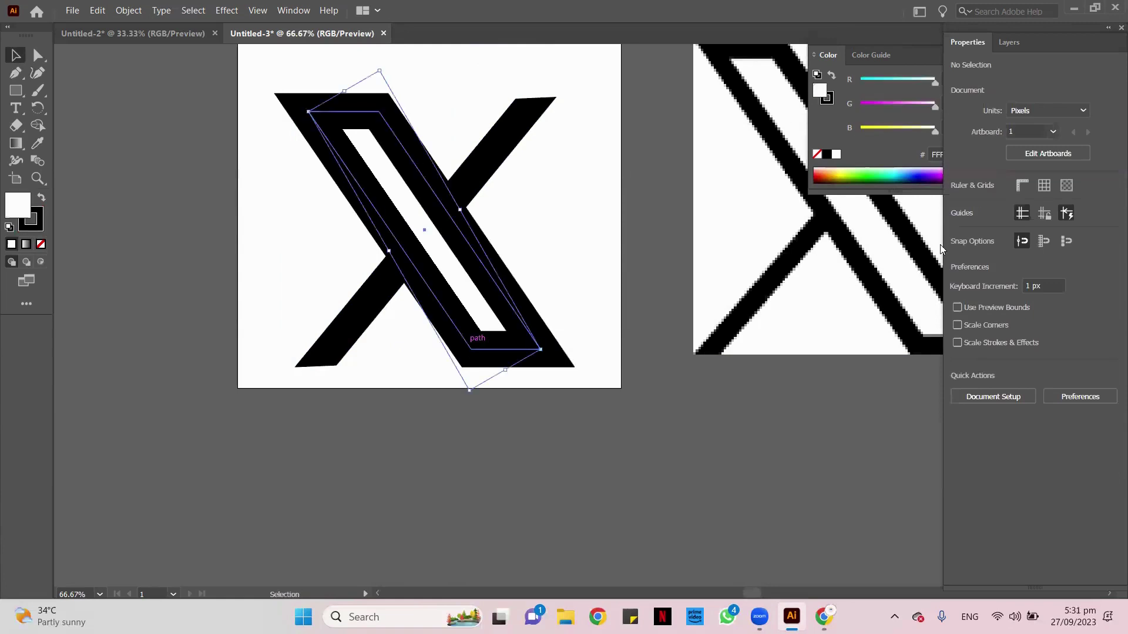
scroll(1037, 223, "down", 13)
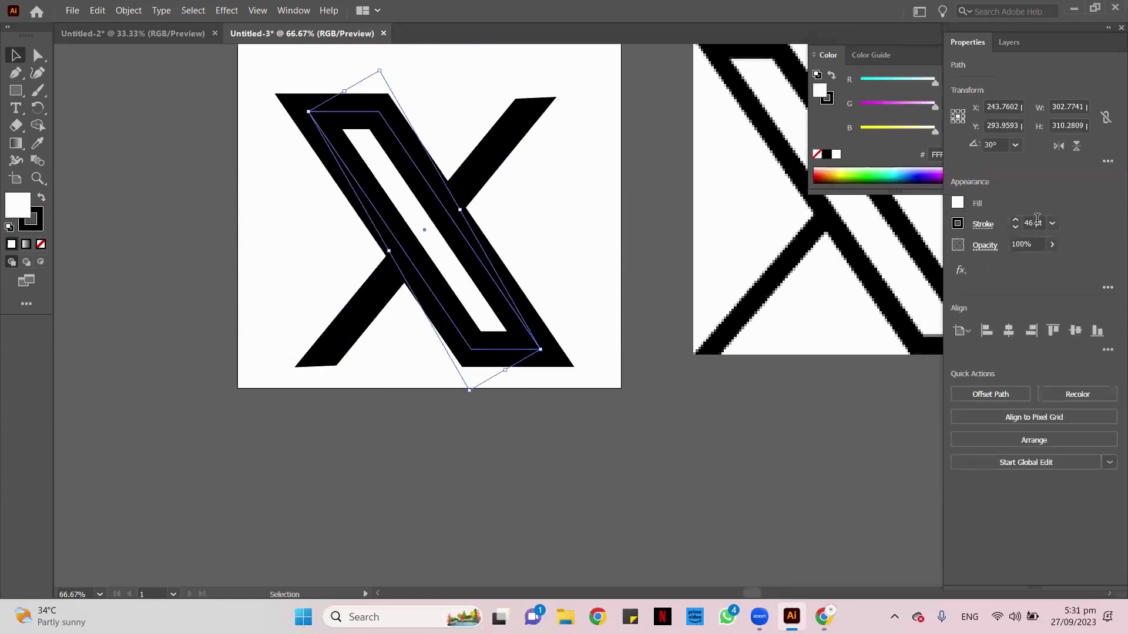
scroll(1038, 223, "down", 5)
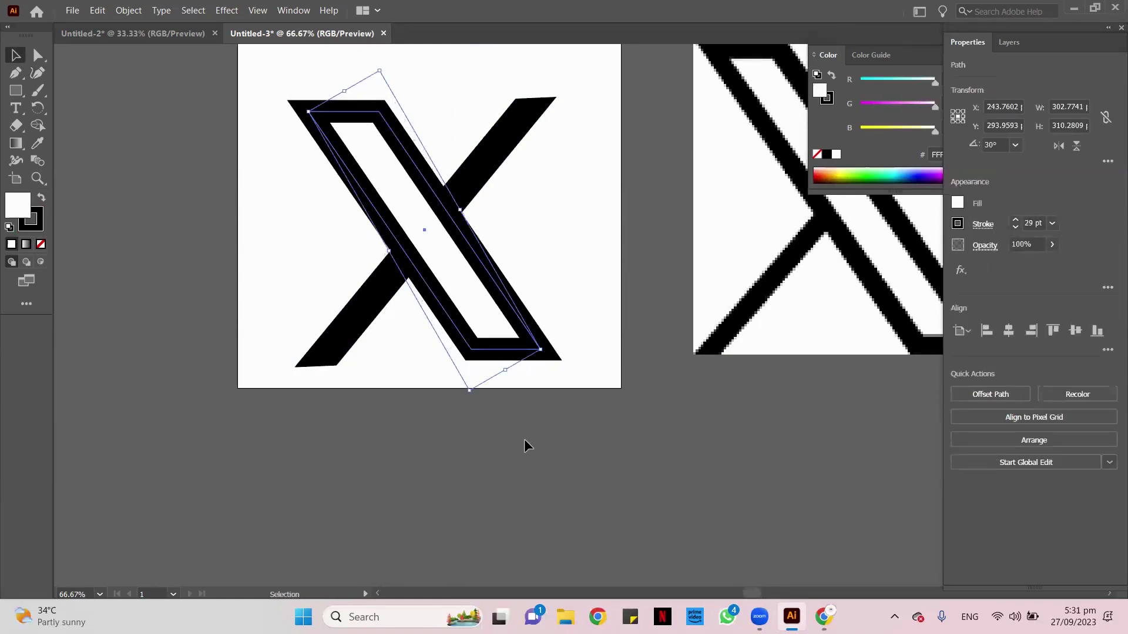
left_click(471, 450)
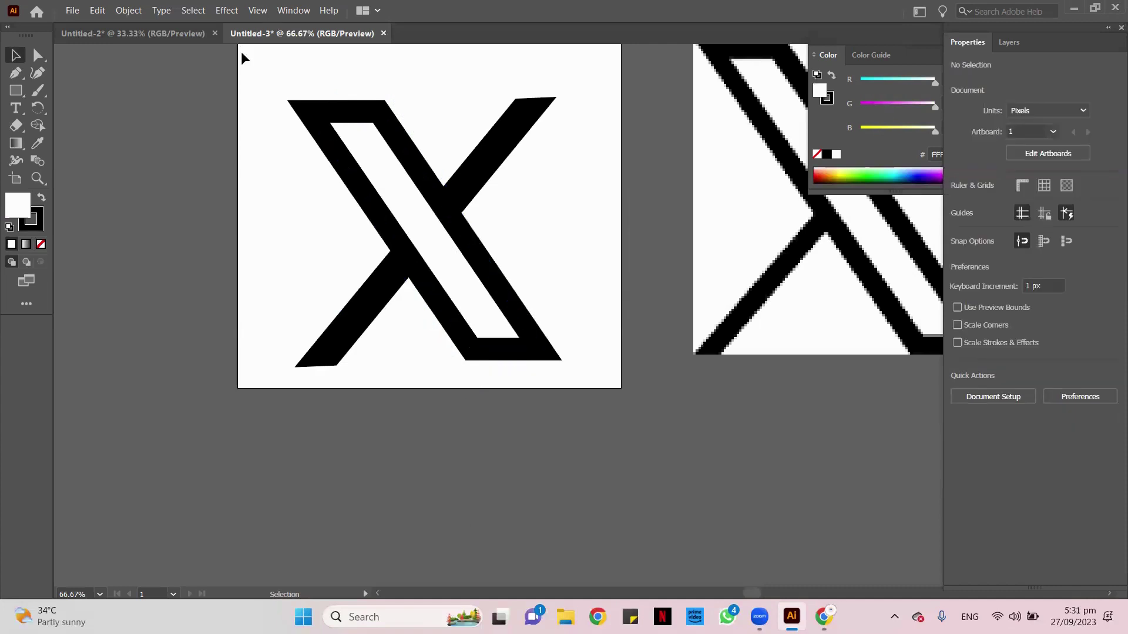
- Group the selected paths of the X logo on the artboard
left_click(519, 274)
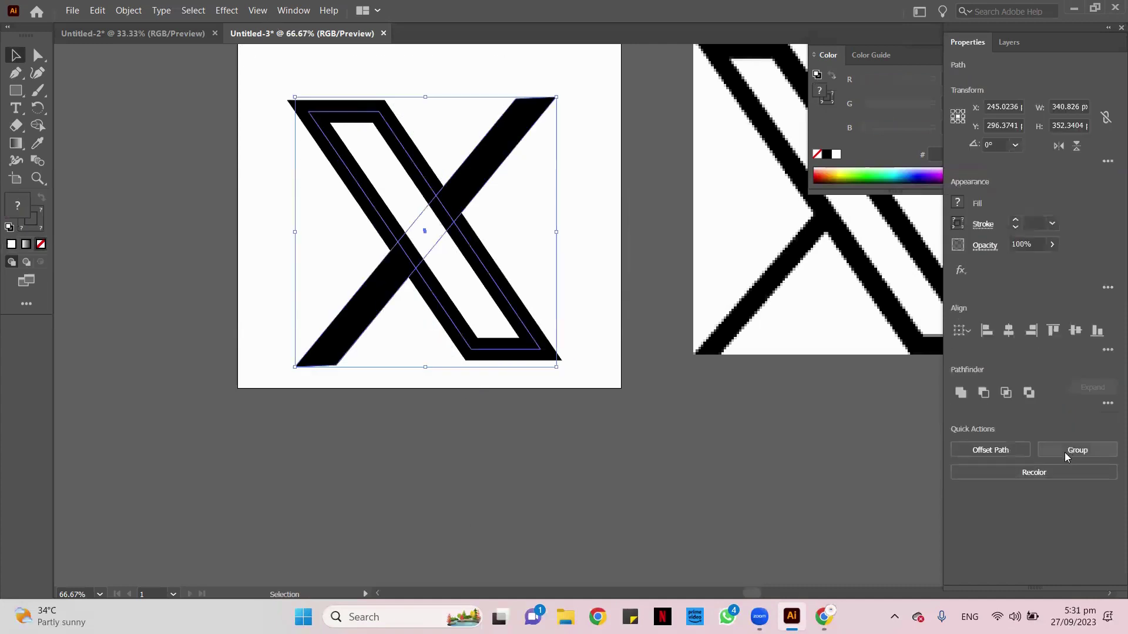
key("ctrl+g")
scroll(254, 349, "up", 2)
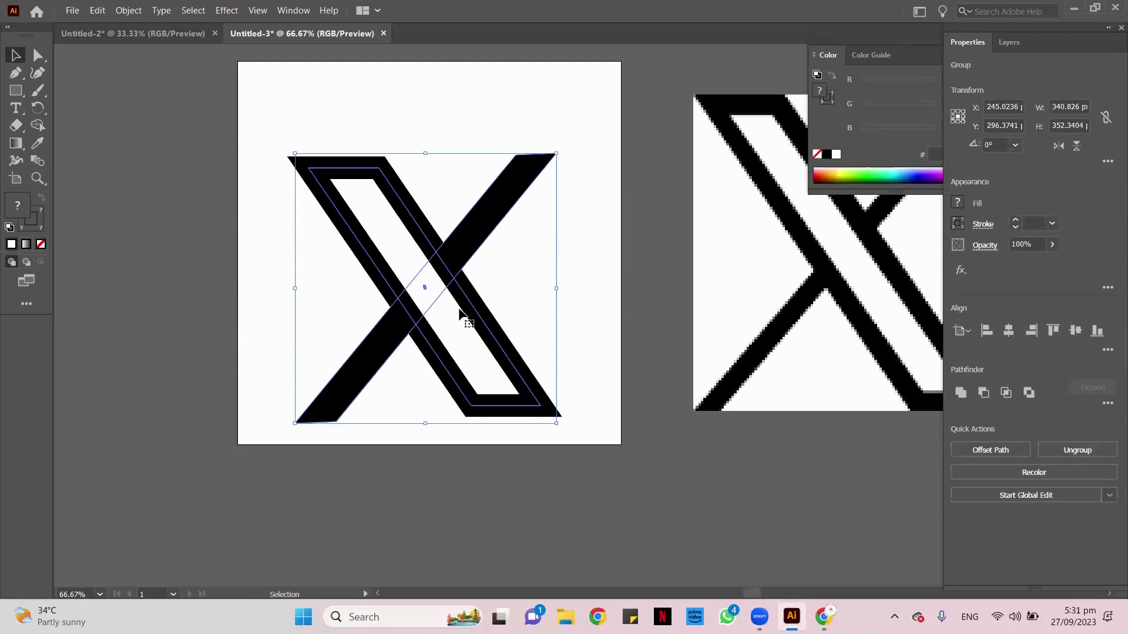
mouse_move(431, 290)
left_mouse_down()
mouse_move(423, 284)
mouse_move(430, 290)
left_mouse_up()
- Add placeholder point text above the X logo and scale it up to about 45 pt
left_click(16, 108)
left_click(361, 110)
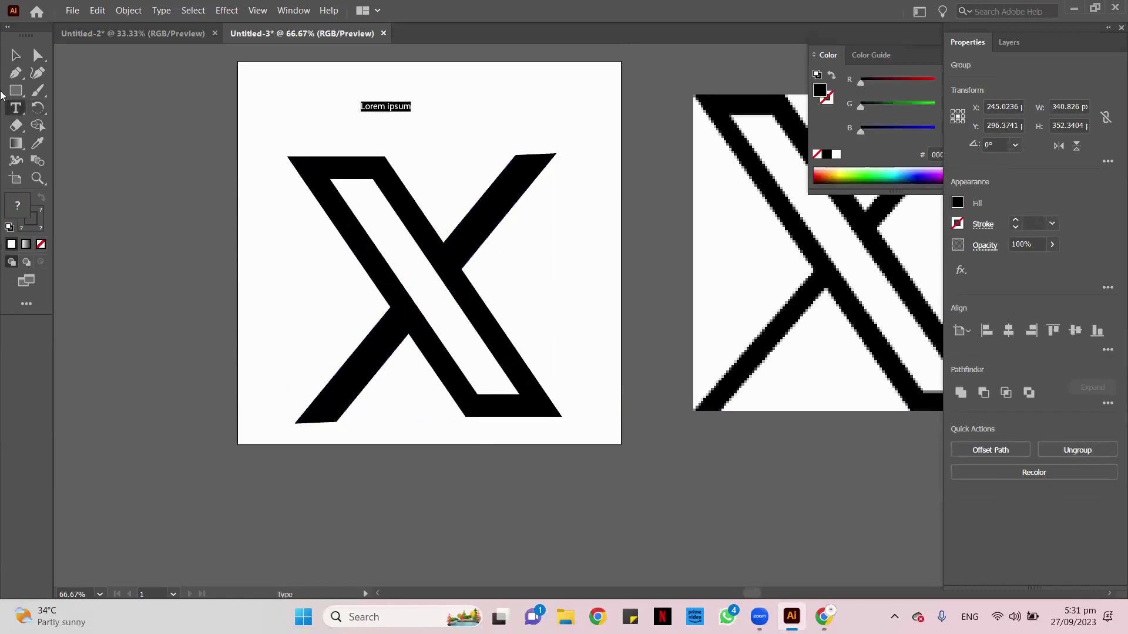
left_click(16, 55)
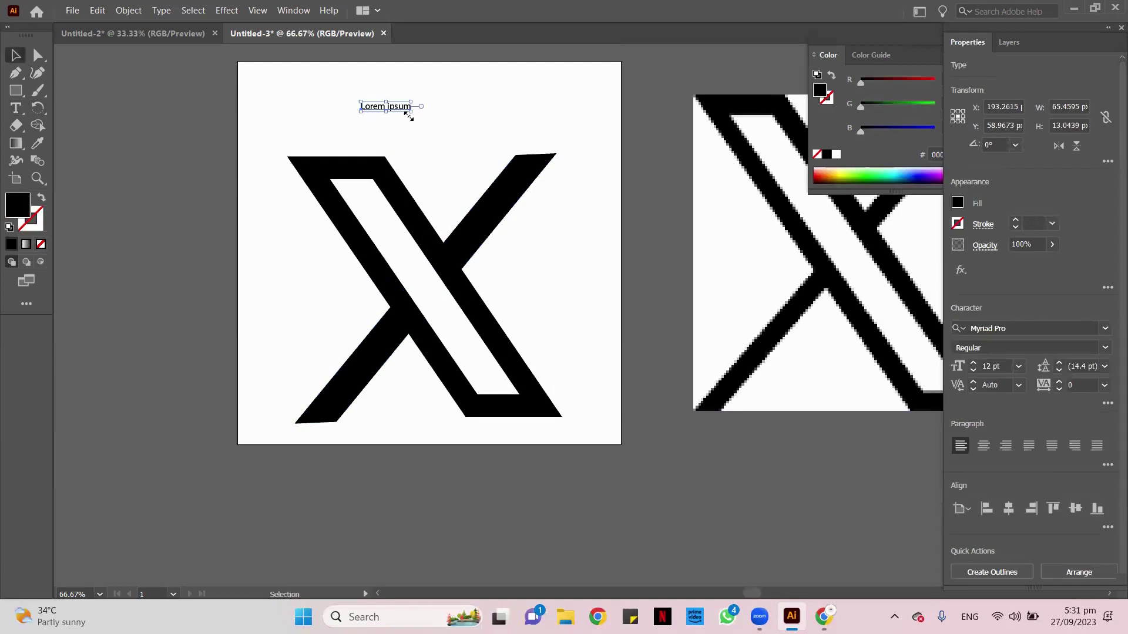
left_click_drag(410, 117, 609, 143)
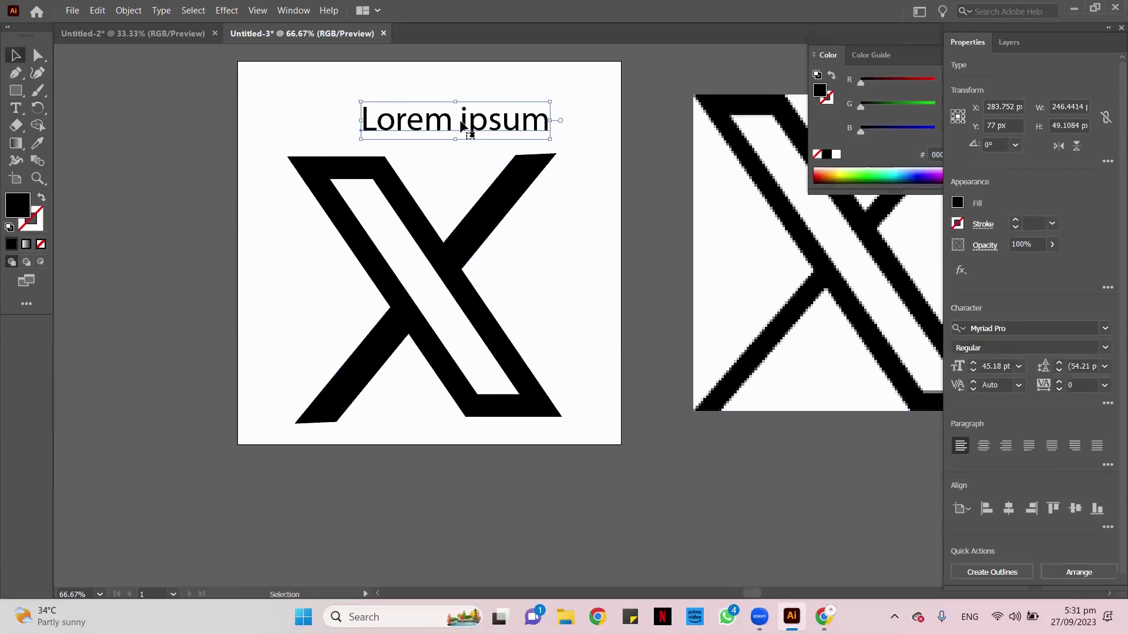
left_click_drag(463, 125, 452, 116)
- Replace the placeholder text with "MONOGRAM LOGO" and centre it above the X logo
double_click(444, 105)
key("ctrl+a")
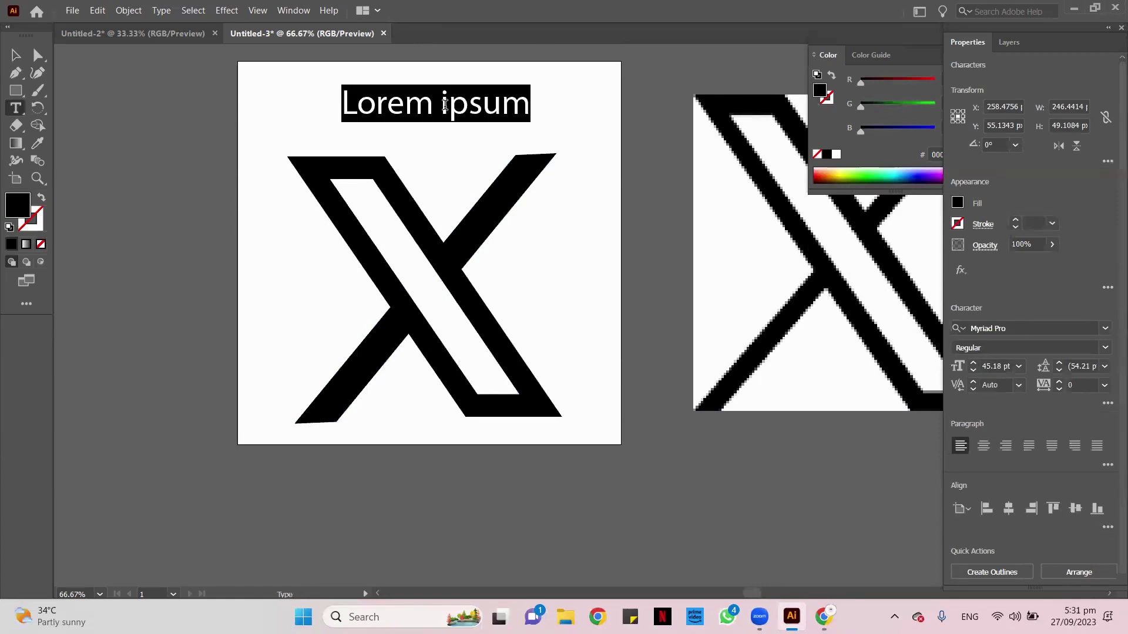
type("MONO")
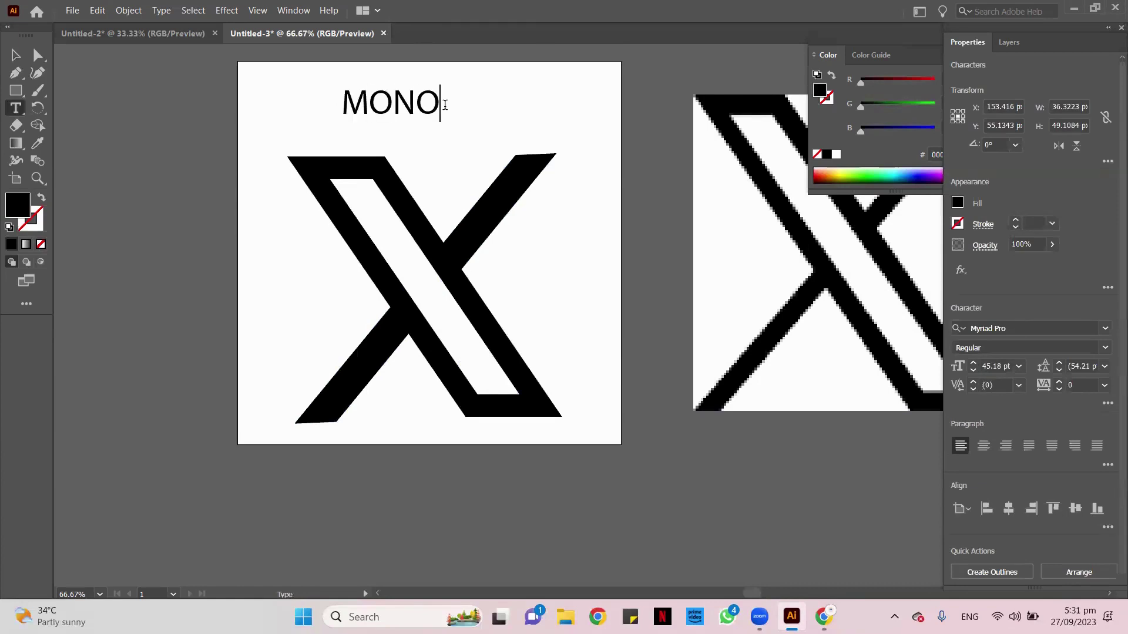
type("GRAM")
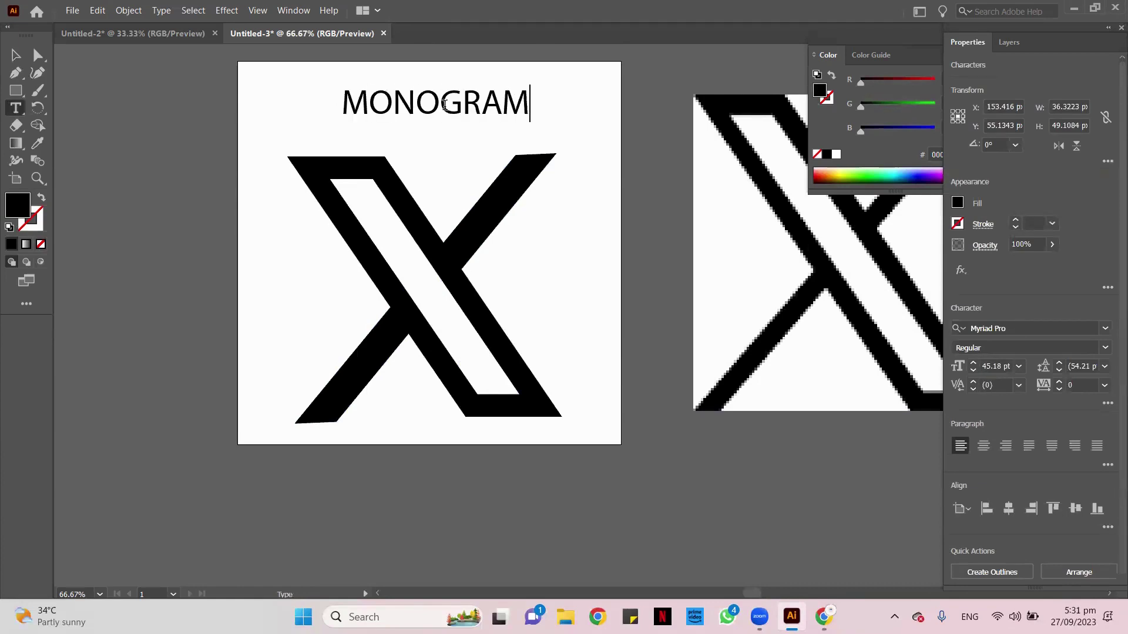
type(" LOGO")
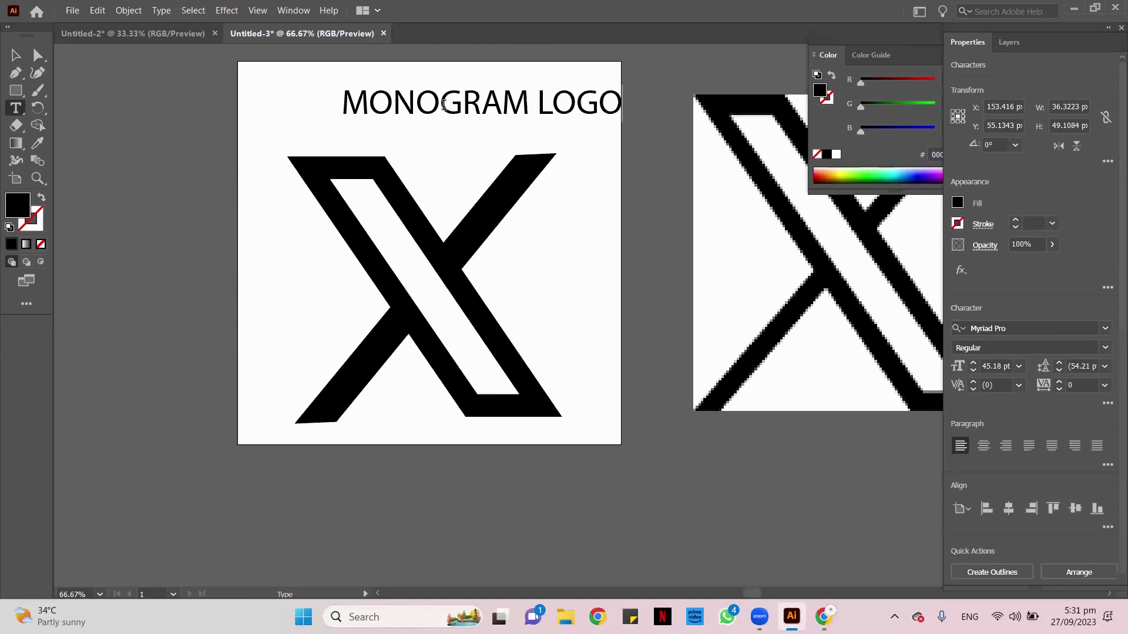
left_click(16, 55)
left_click_drag(488, 110, 437, 115)
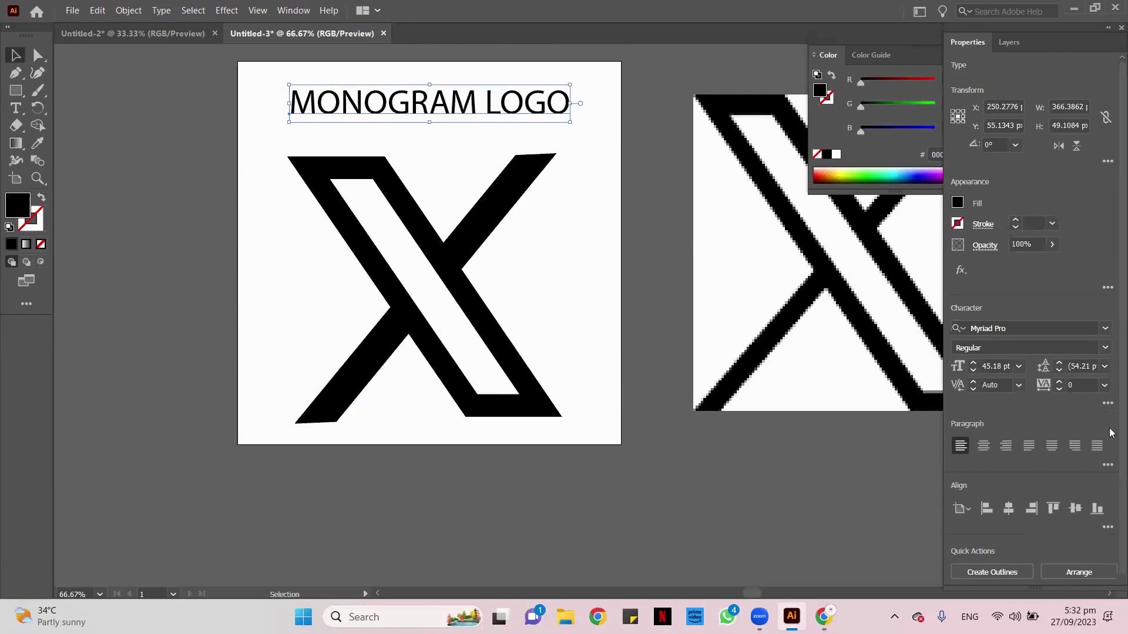
- Set the heading's font to Garamond-Bold and recentre the heading horizontally on the artboard
left_click(1110, 330)
left_click(1048, 430)
left_click_drag(473, 104, 454, 104)
- Delete the reference X image beside the artboard
scroll(432, 209, "down", 2)
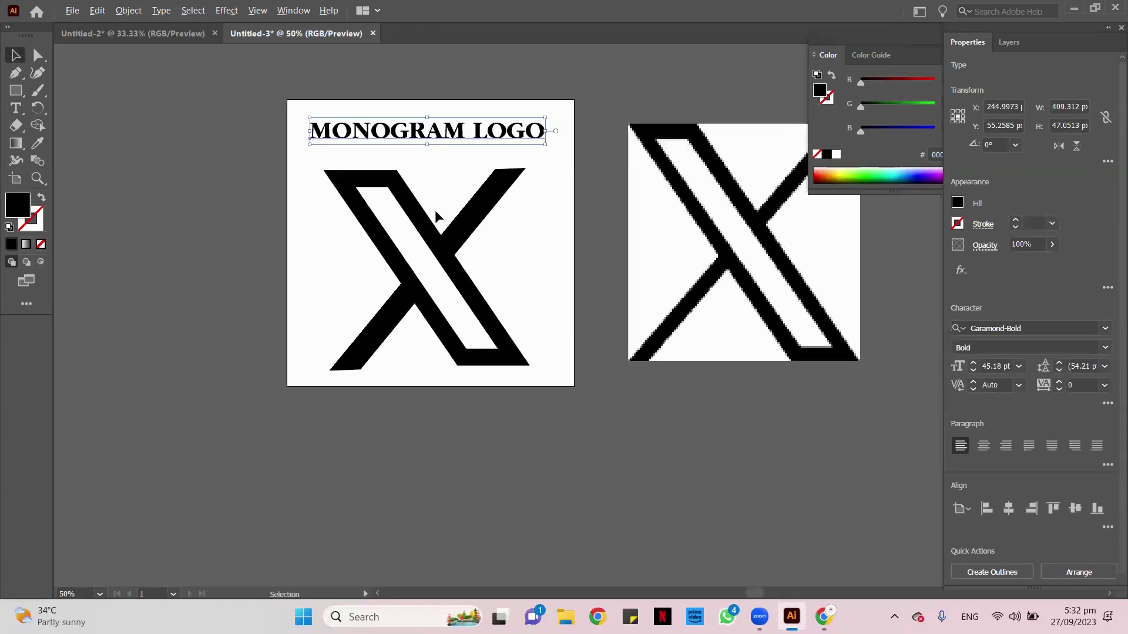
left_click(645, 230)
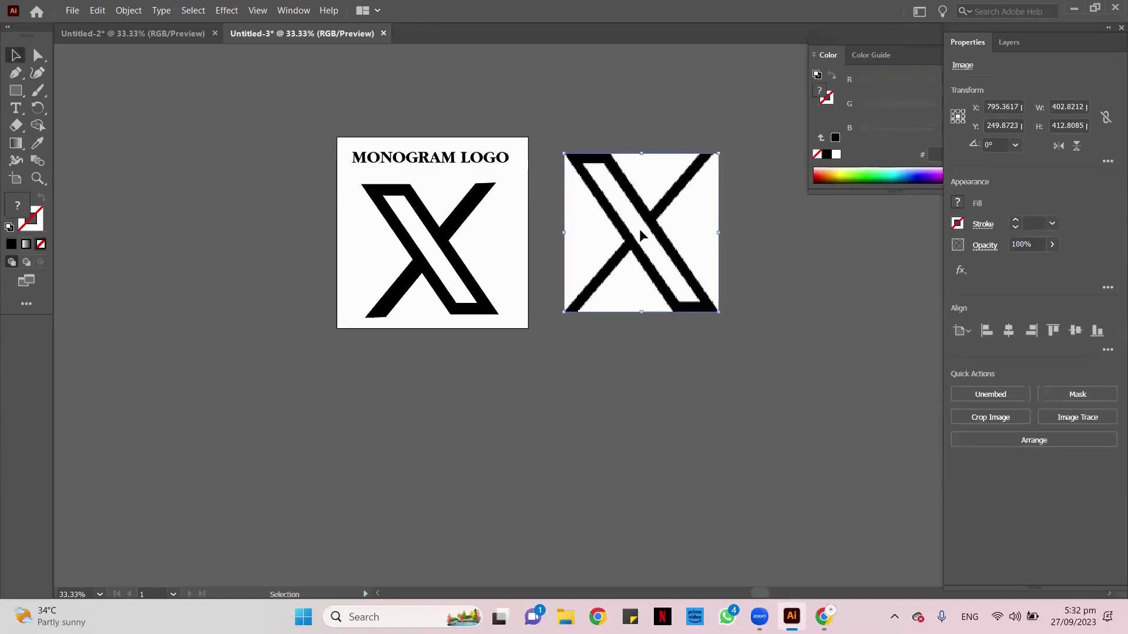
key("Delete")
- Open the heading for editing, check the logo type names in the Wix types-of-logos article in Chrome, and return to Illustrator
left_click_drag(429, 157, 440, 160)
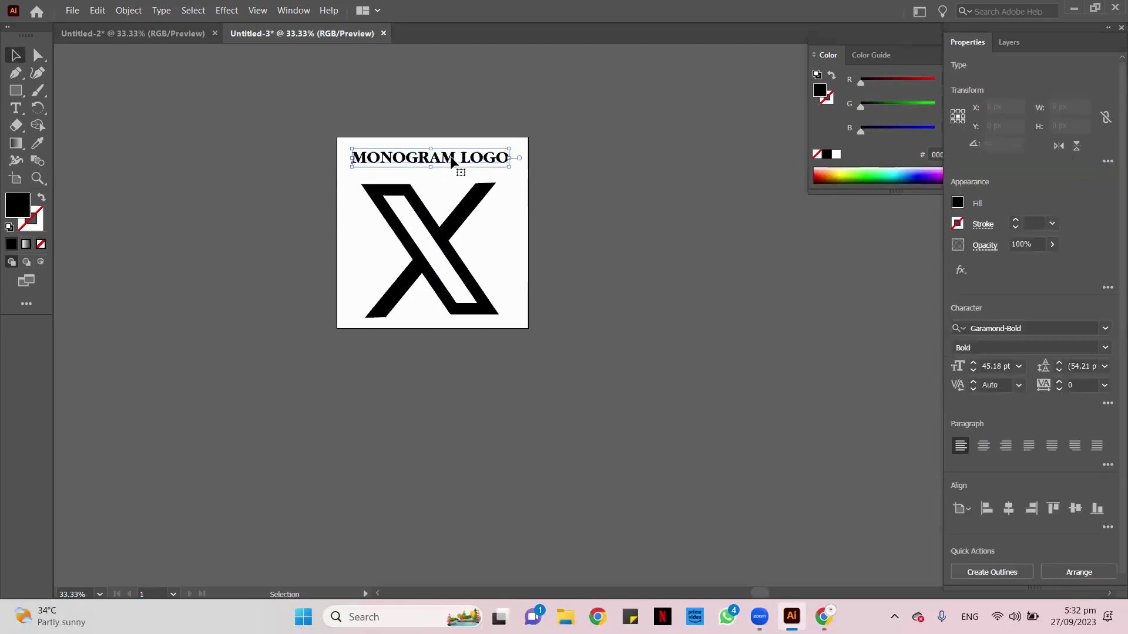
double_click(454, 157)
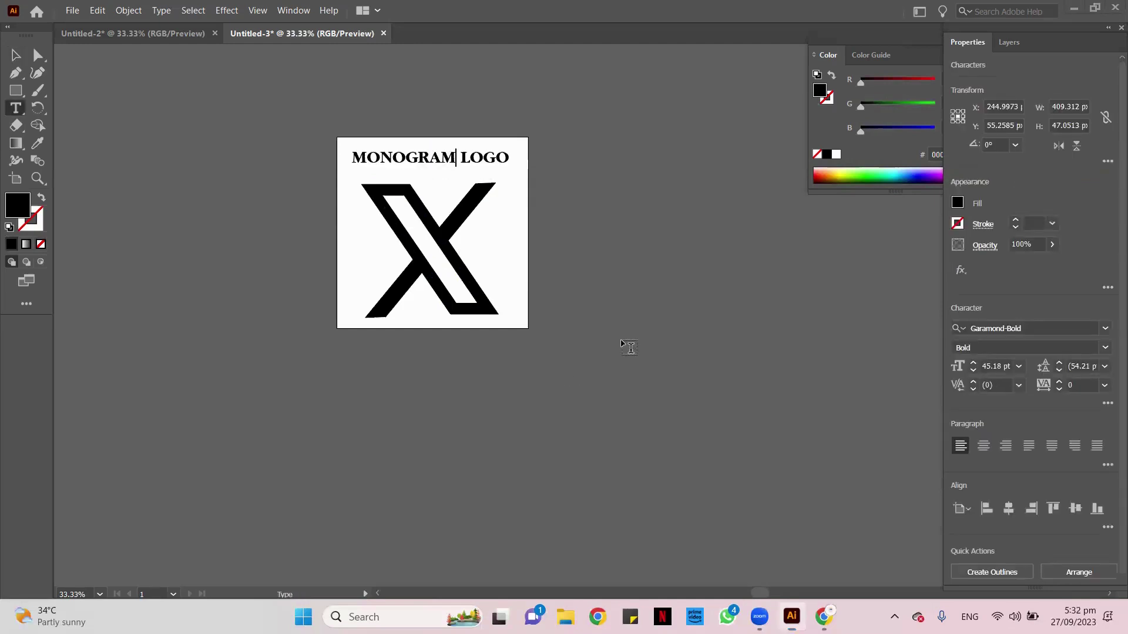
key("alt+Tab")
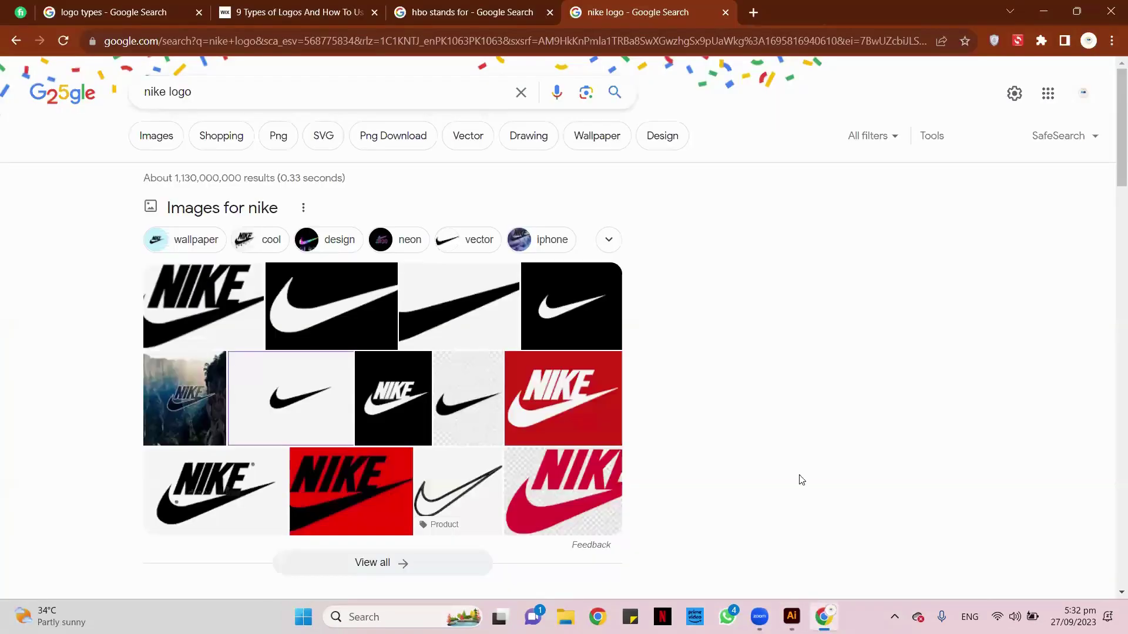
left_click(308, 11)
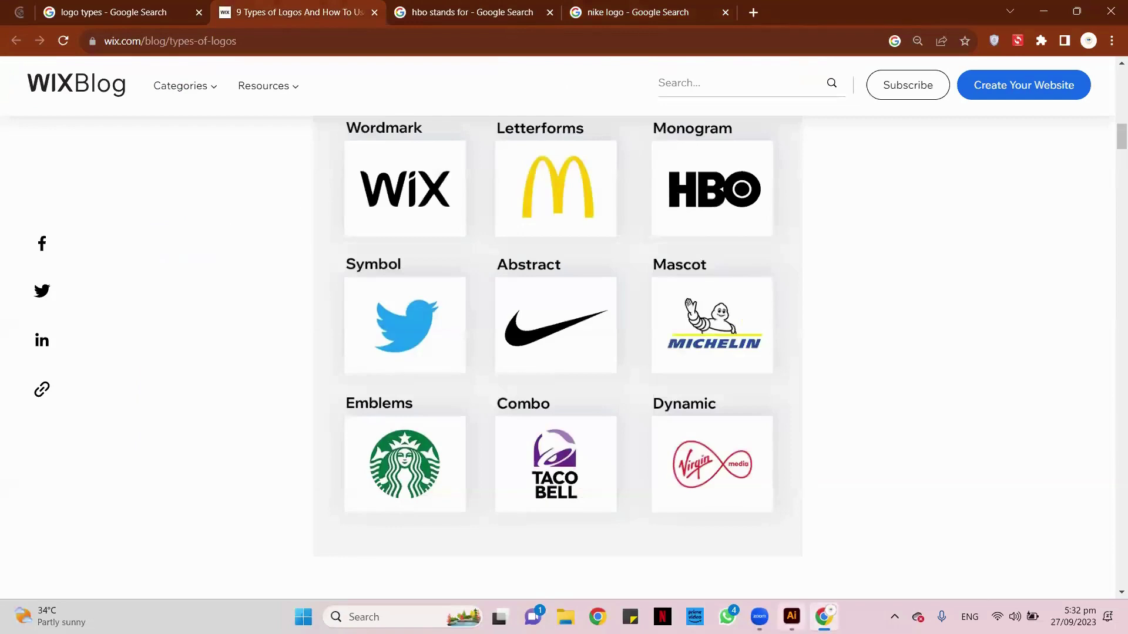
key("alt+Tab")
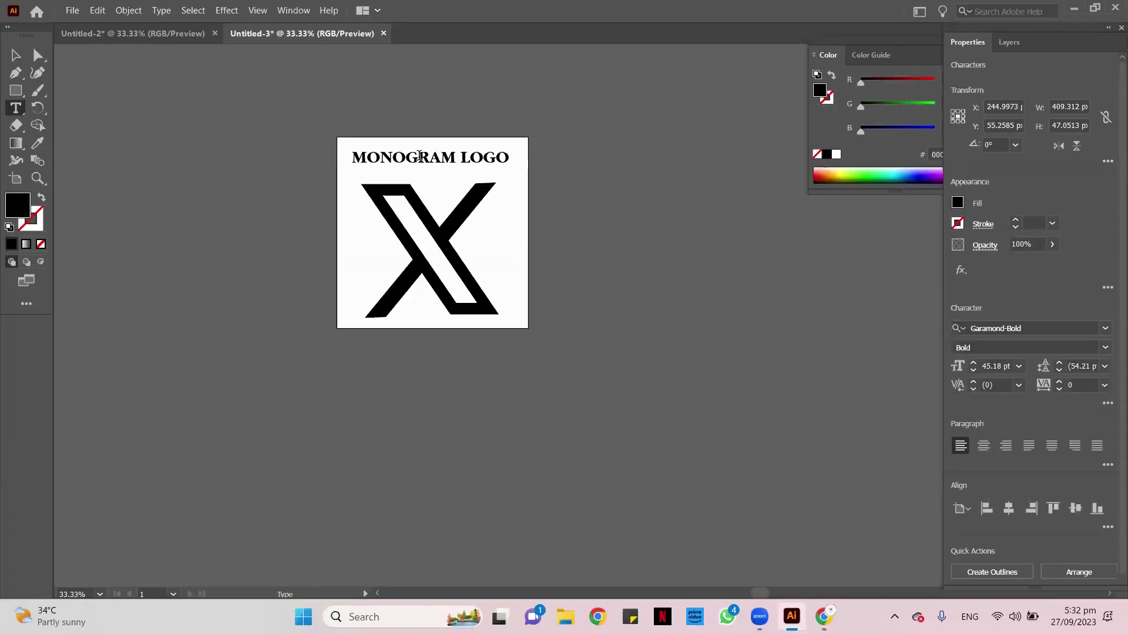
- Replace the word "MONOGRAM" with "LETTERFORM" in the heading and recentre the heading above the X logo
key("BackSpace")
key("BackSpace")
key("BackSpace")
key("BackSpace")
key("BackSpace")
key("BackSpace")
key("BackSpace")
key("BackSpace")
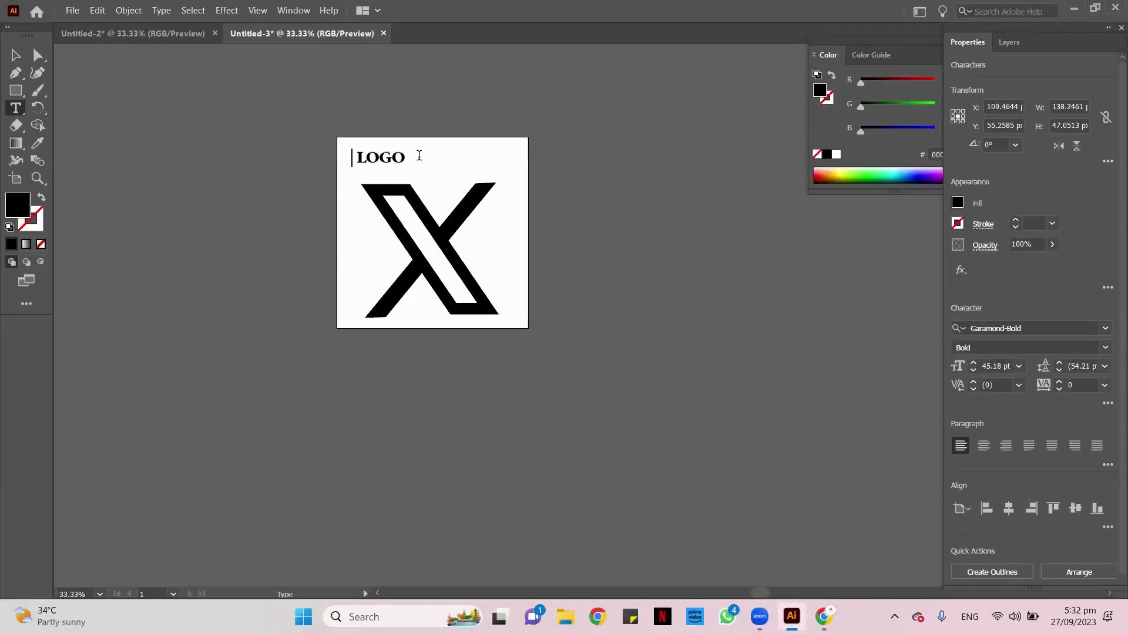
type("LETTER ")
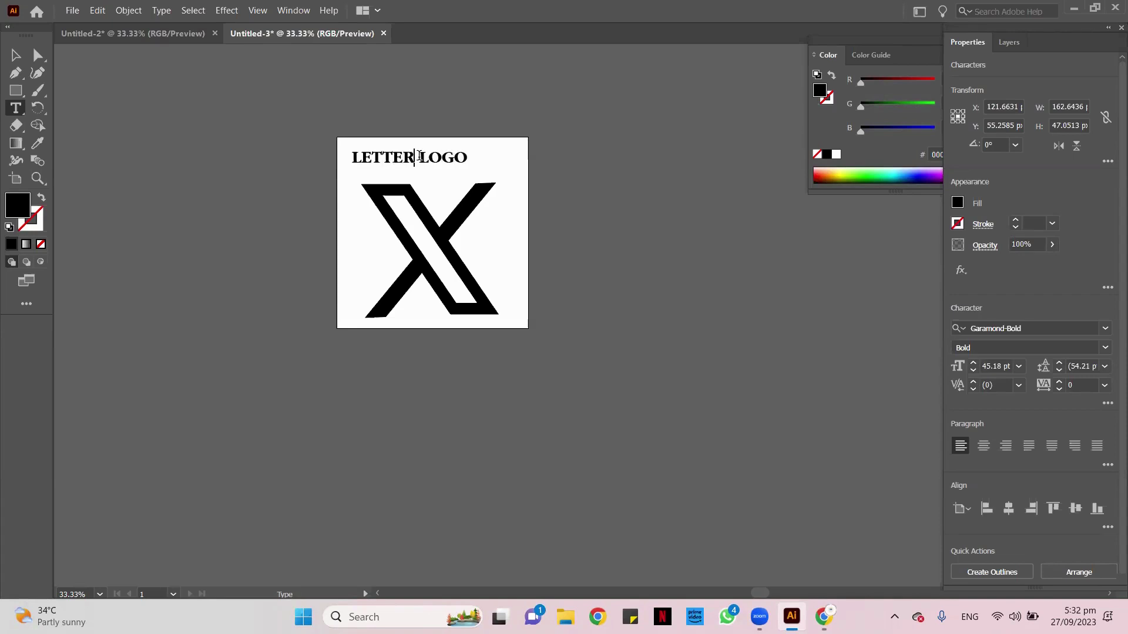
type("FORM")
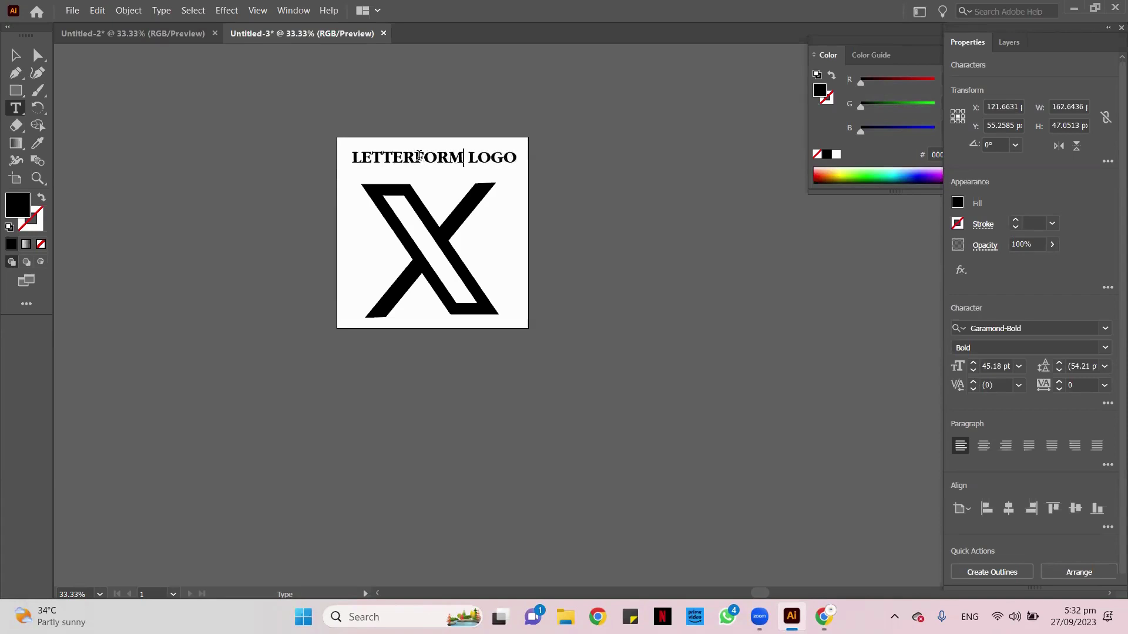
left_click(16, 56)
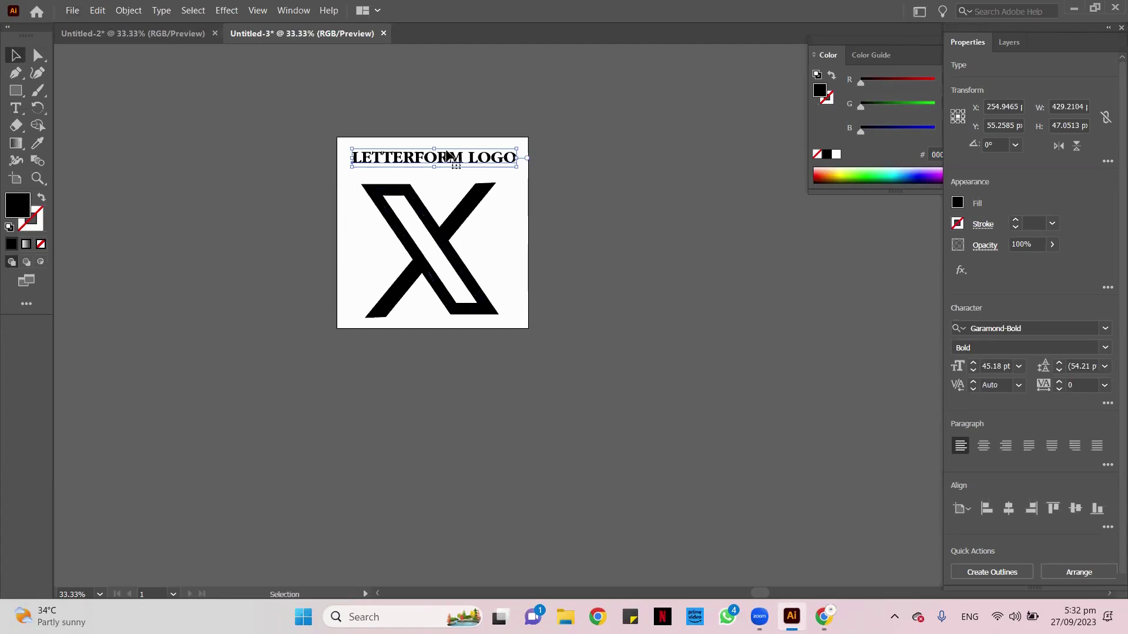
left_click_drag(450, 158, 444, 157)
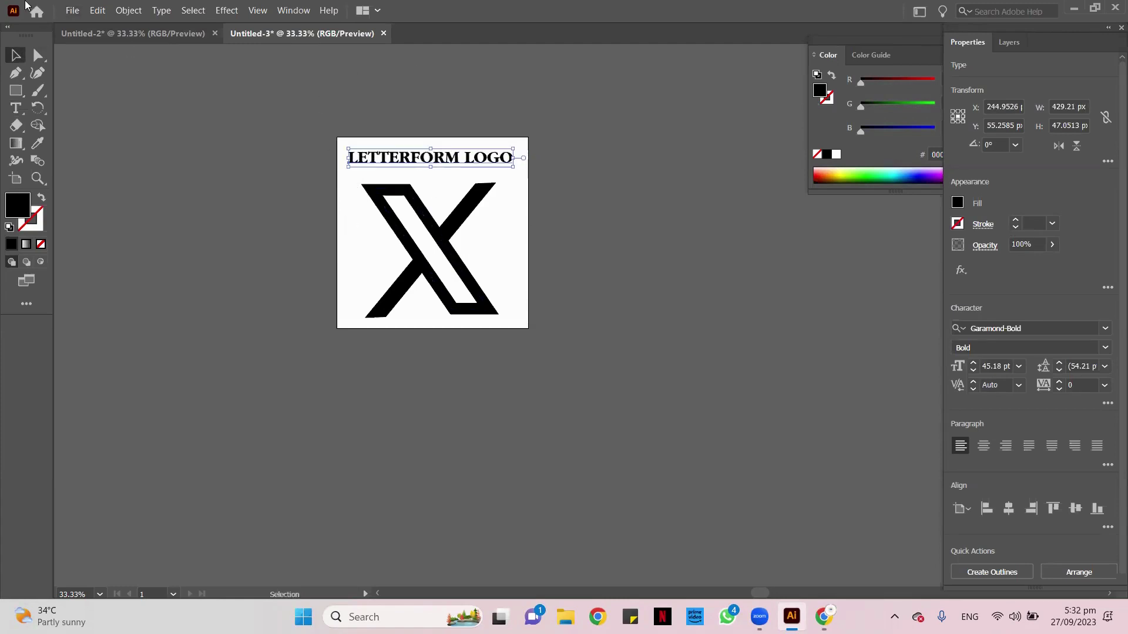
- Create a new 500 x 500 px RGB document with one artboard
left_click(70, 10)
left_click(95, 28)
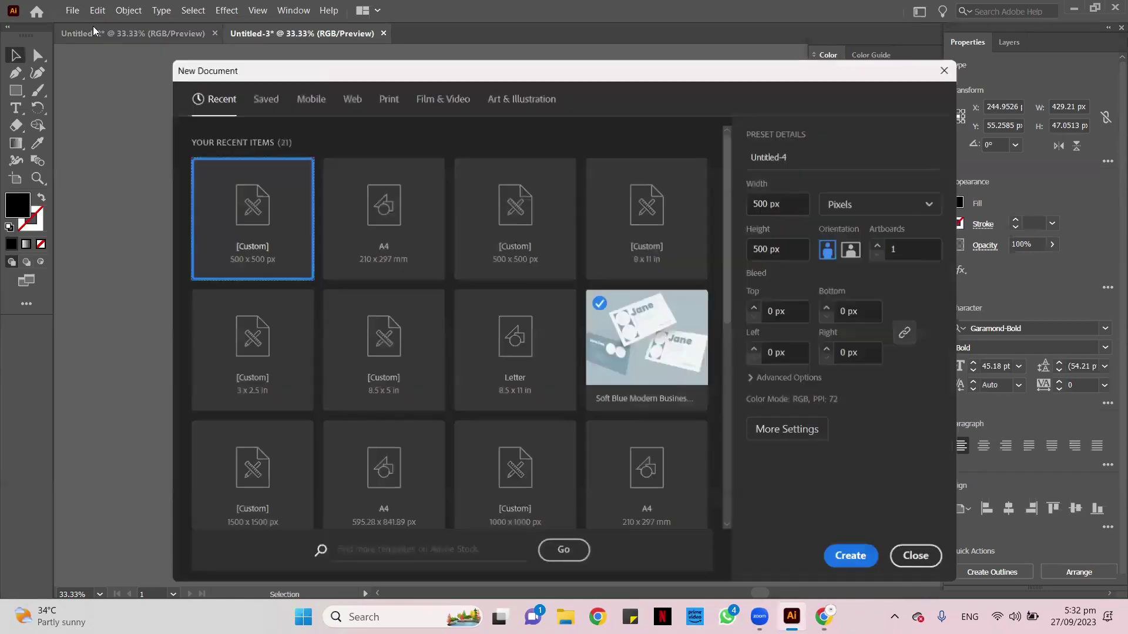
left_click(859, 558)
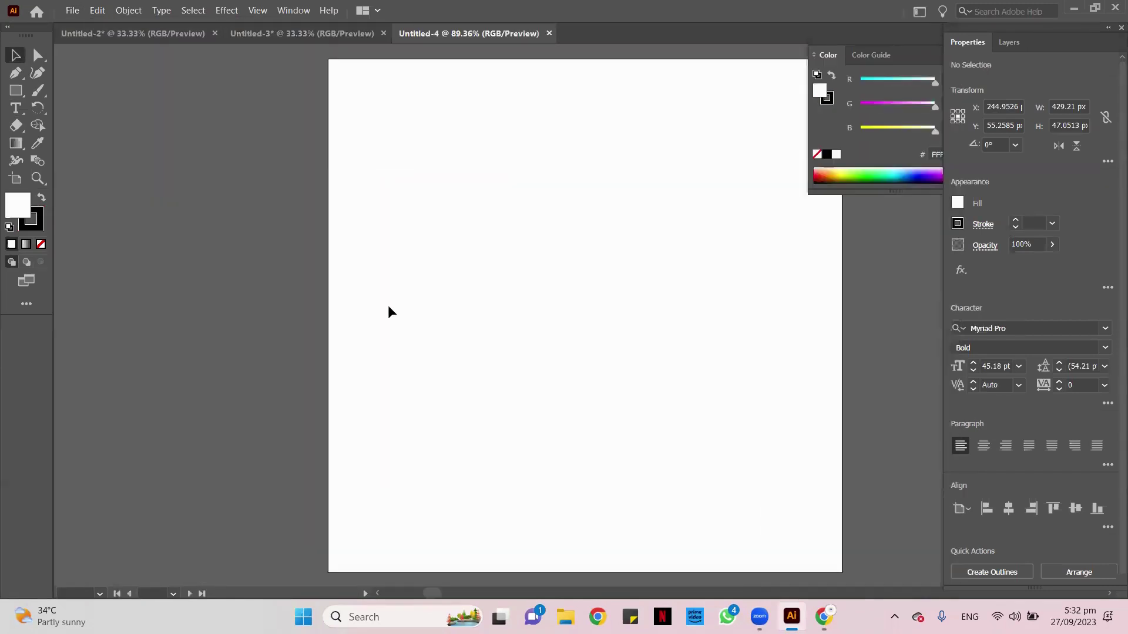
key("space")
left_click_drag(622, 292, 575, 287)
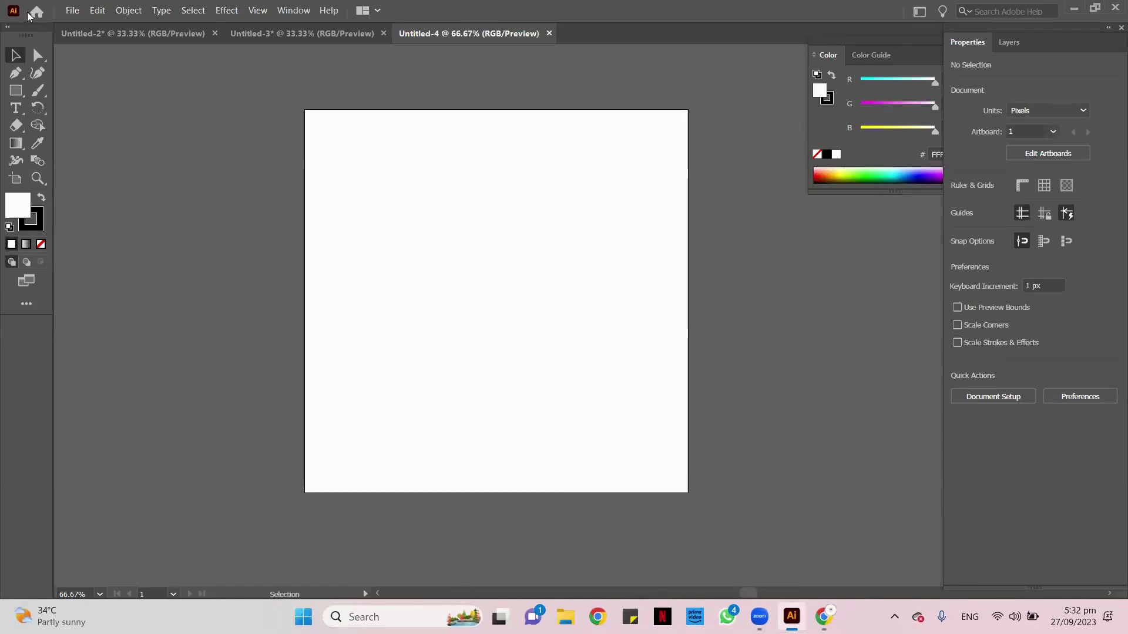
- Bring the Nike logo image onto the new artboard, enlarge it to about 361 x 203 px and move it near the centre
left_click(90, 34)
left_click_drag(778, 127, 466, 189)
left_click_drag(516, 239, 490, 265)
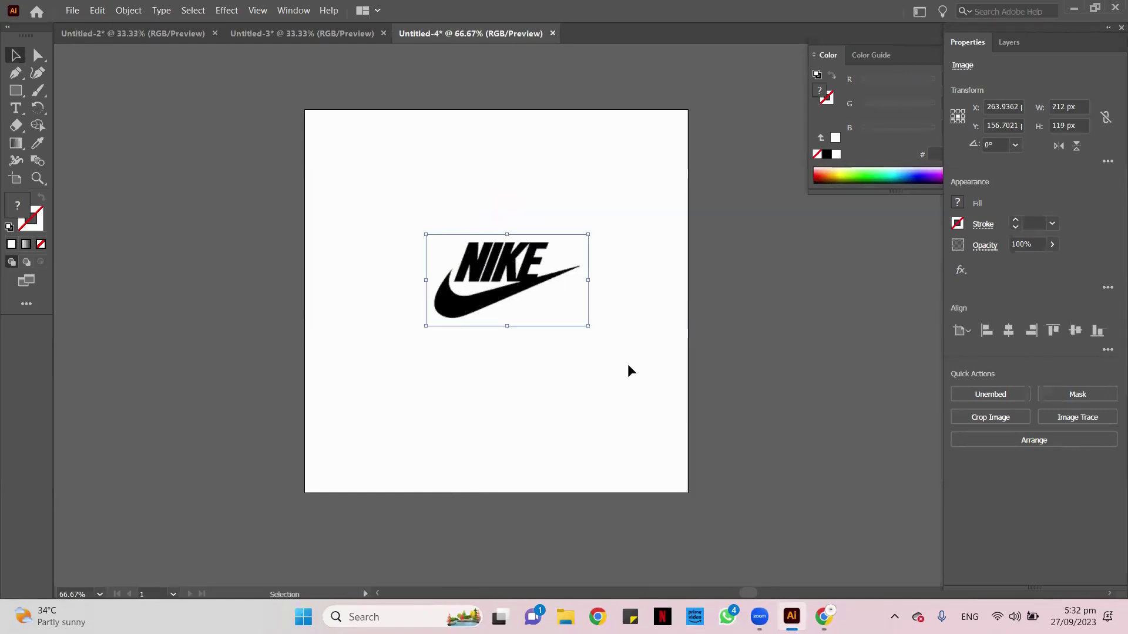
left_click_drag(589, 329, 704, 416)
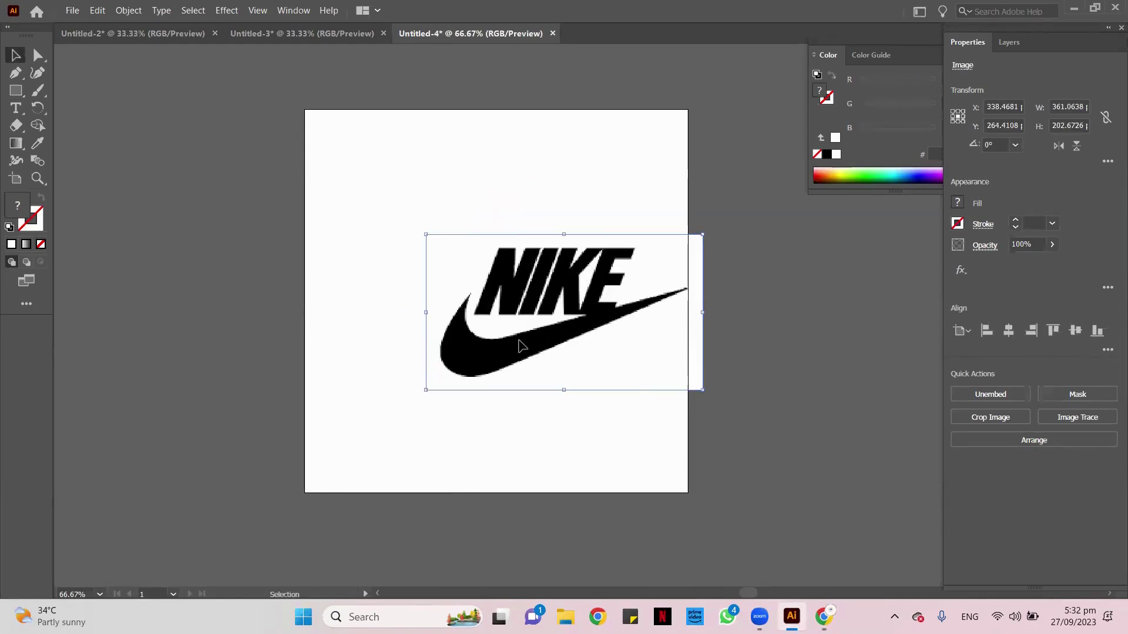
left_click_drag(564, 351, 508, 334)
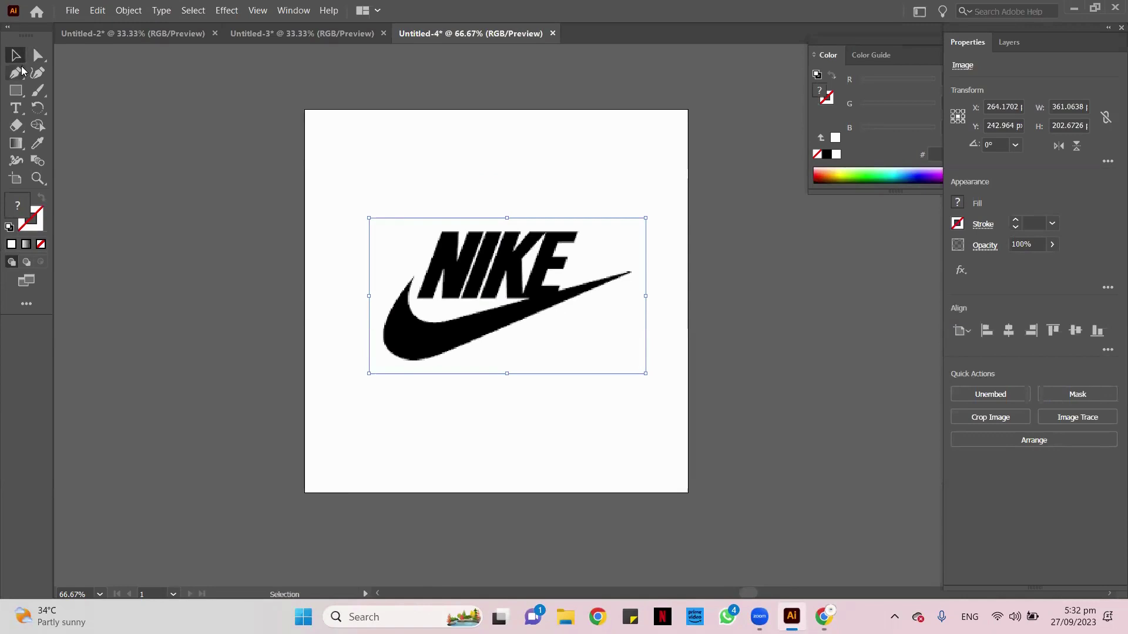
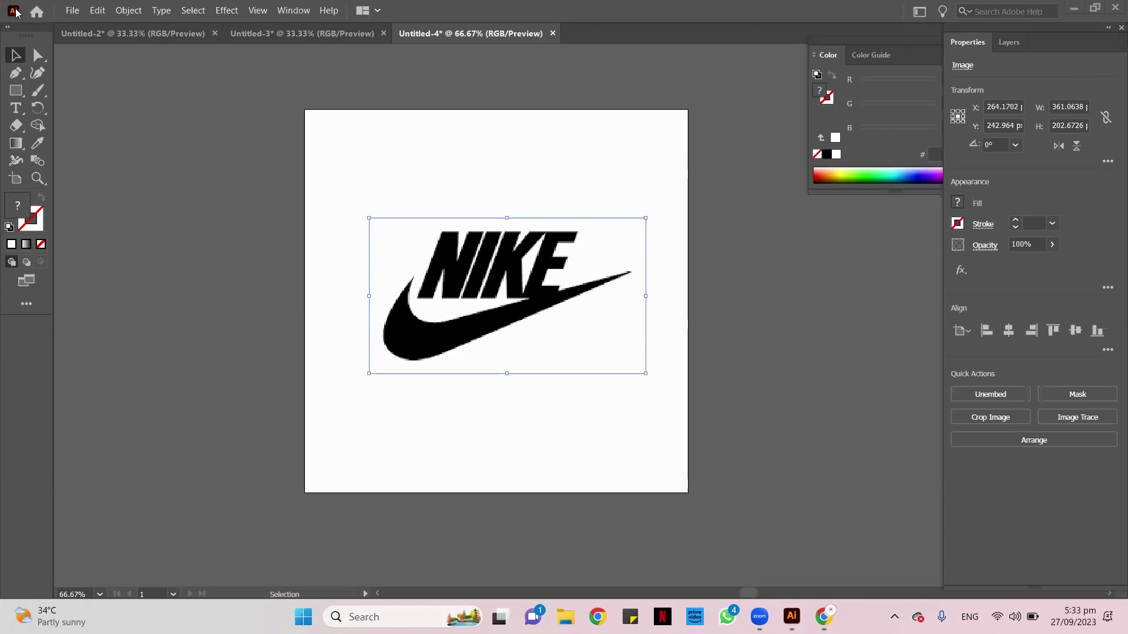
- Trace the inner curve of the Nike swoosh with the Pen tool, from its upper-left tip to the start of its straight upper edge
mouse_move(791, 617)
left_click(14, 73)
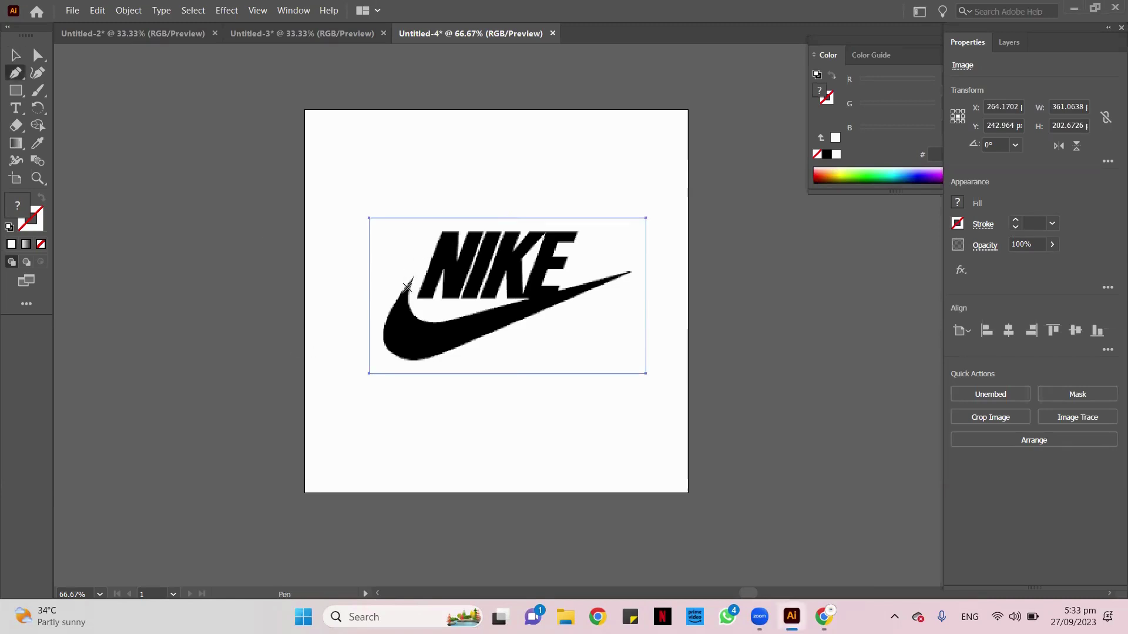
scroll(417, 315, "up", 2)
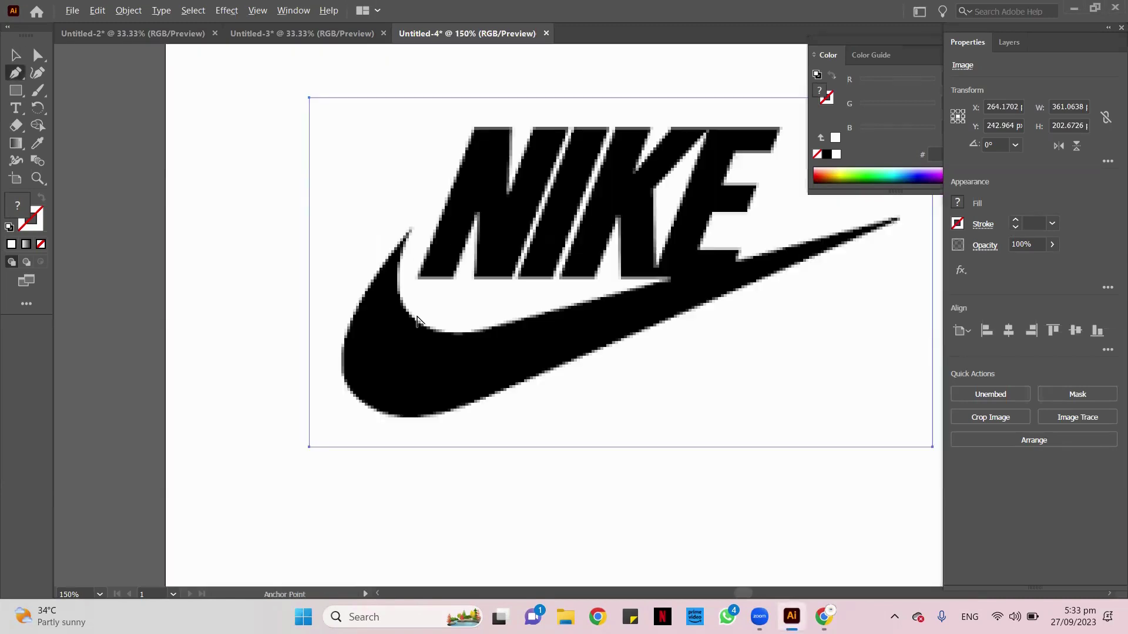
left_click_drag(529, 280, 362, 215)
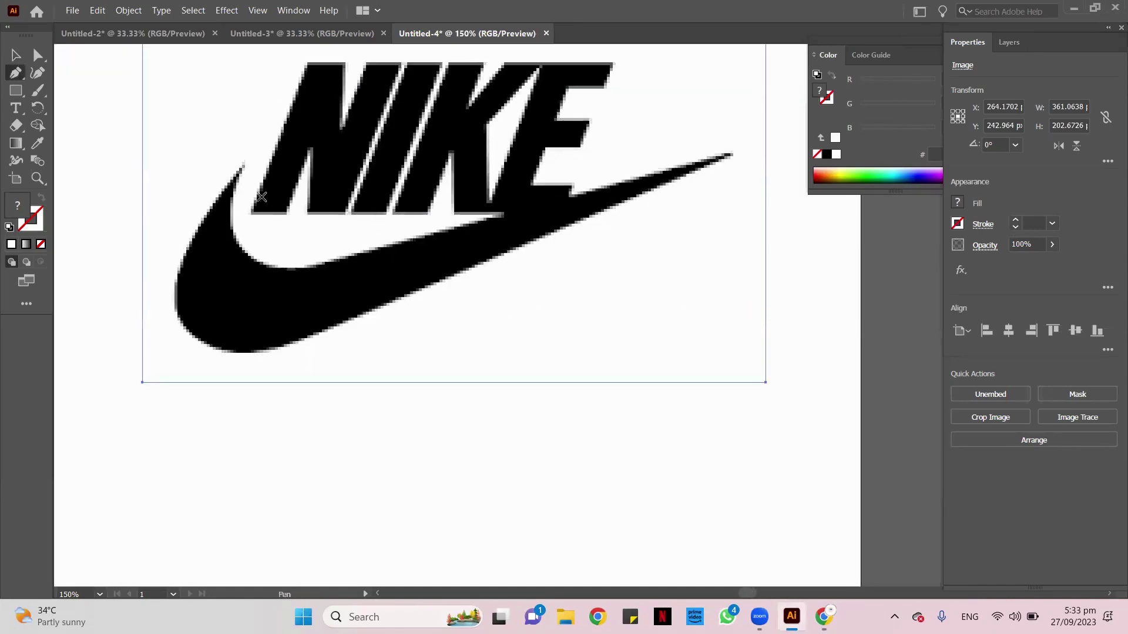
left_click(241, 167)
left_click_drag(308, 269, 423, 270)
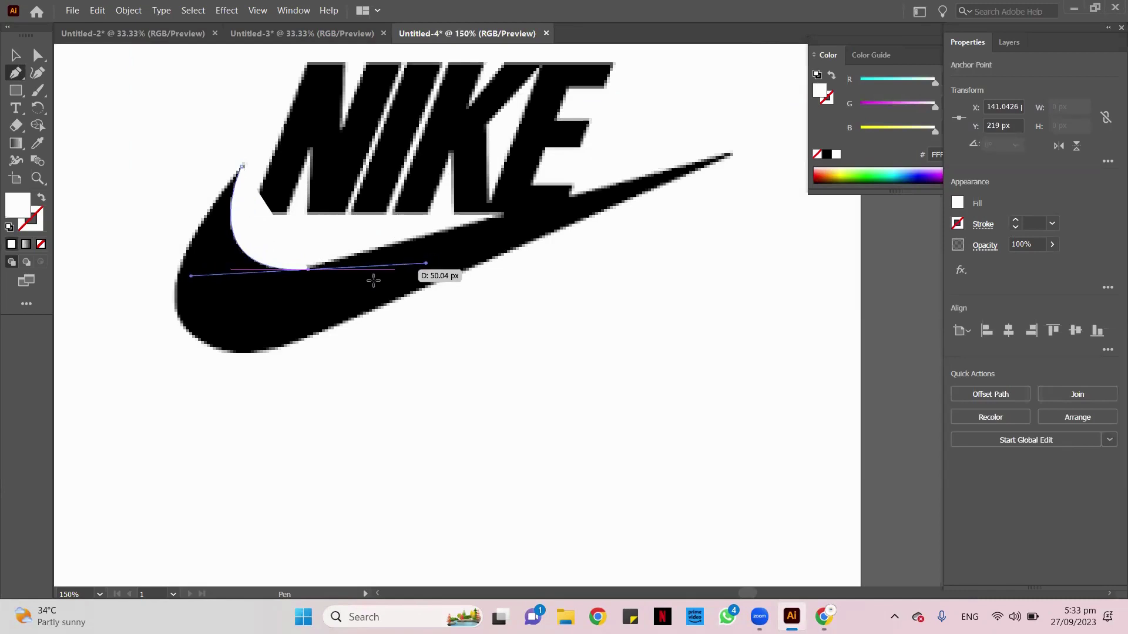
- Swap the traced path's fill and stroke, and set the fill colour to magenta FF3FCB
left_click(42, 199)
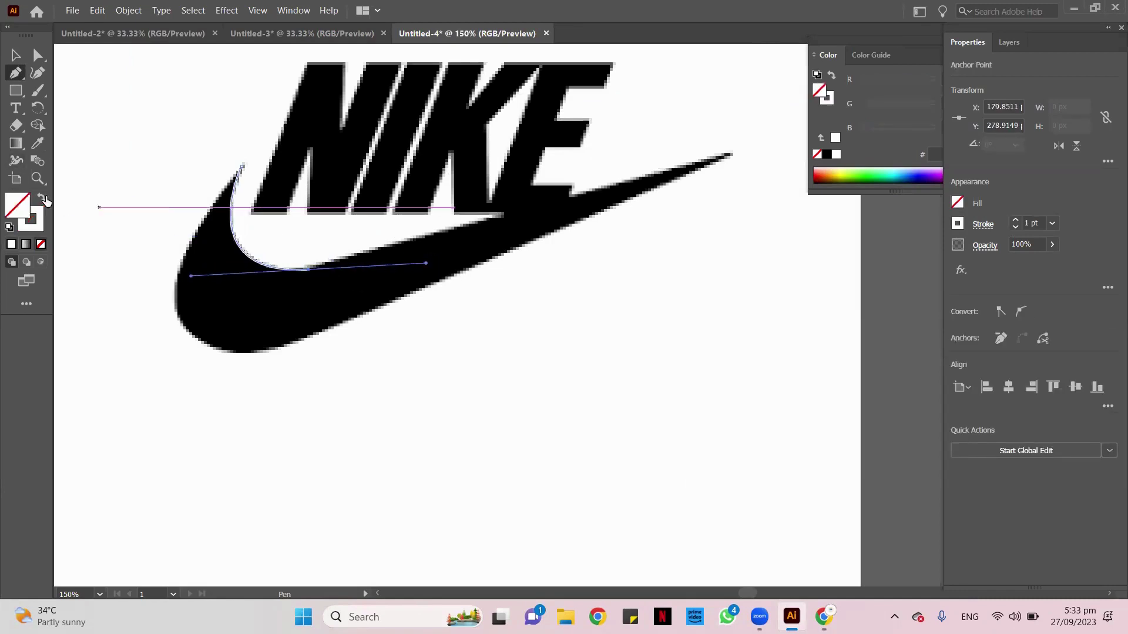
left_click(924, 171)
left_click(950, 169)
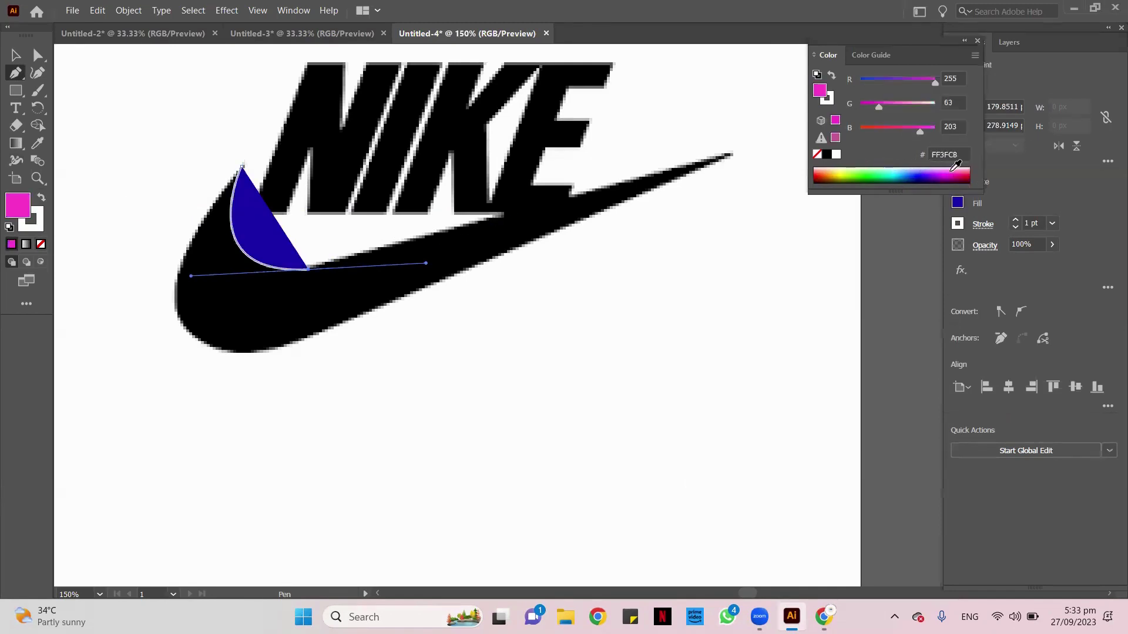
- Swap the traced path's fill and stroke to give it a magenta outline, and set its fill to none
left_click(43, 199)
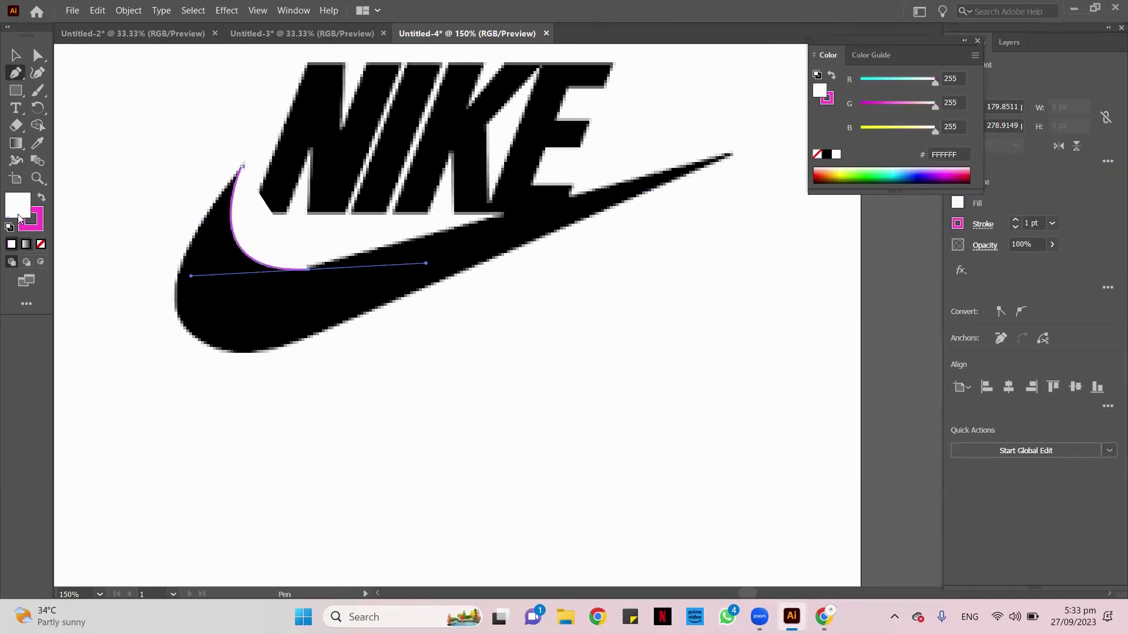
left_click_drag(309, 270, 309, 288)
scroll(309, 288, "down", 2)
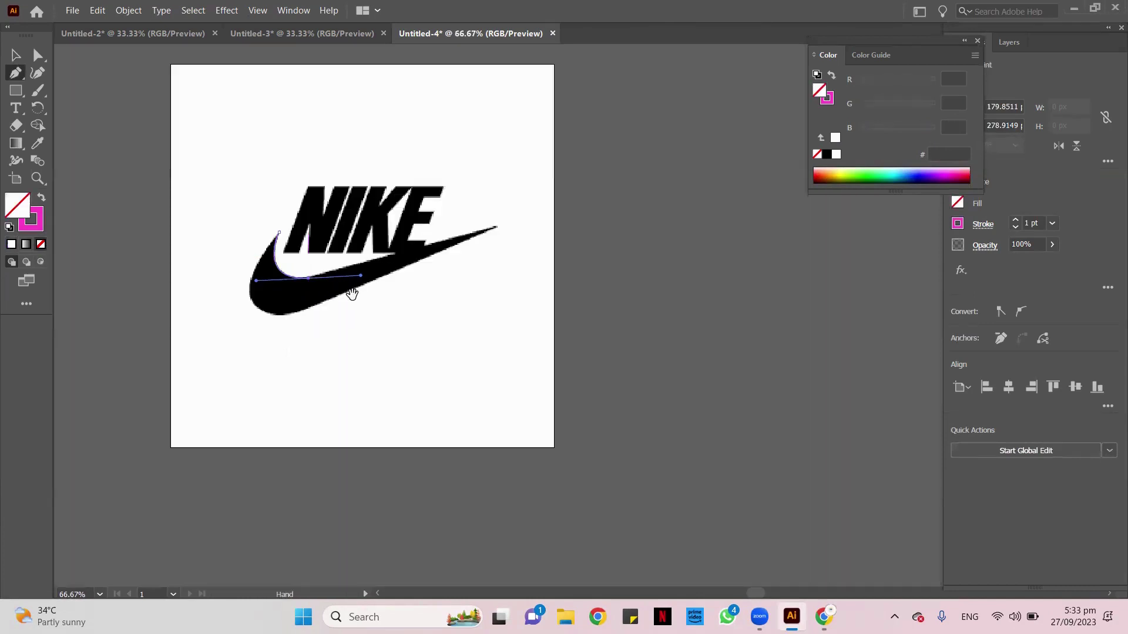
- Set the traced path's stroke weight to 4 pt
key("Up")
key("Up")
key("Up")
key("Up")
key("Up")
key("Up")
key("Up")
key("Up")
key("Up")
key("Up")
key("Down")
key("Down")
key("Down")
key("Down")
key("Down")
key("Down")
key("Down")
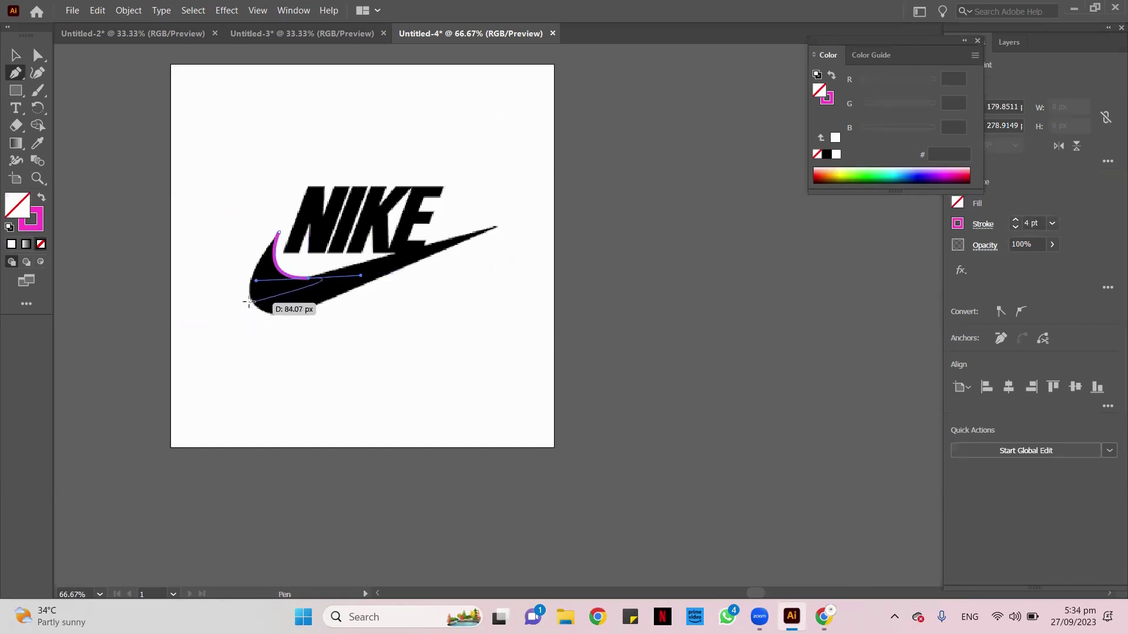
- Dock the floating Color panel in the same group as the Properties and Layers panels
scroll(247, 307, "up", 3, "alt")
key("space")
left_click_drag(399, 285, 368, 302)
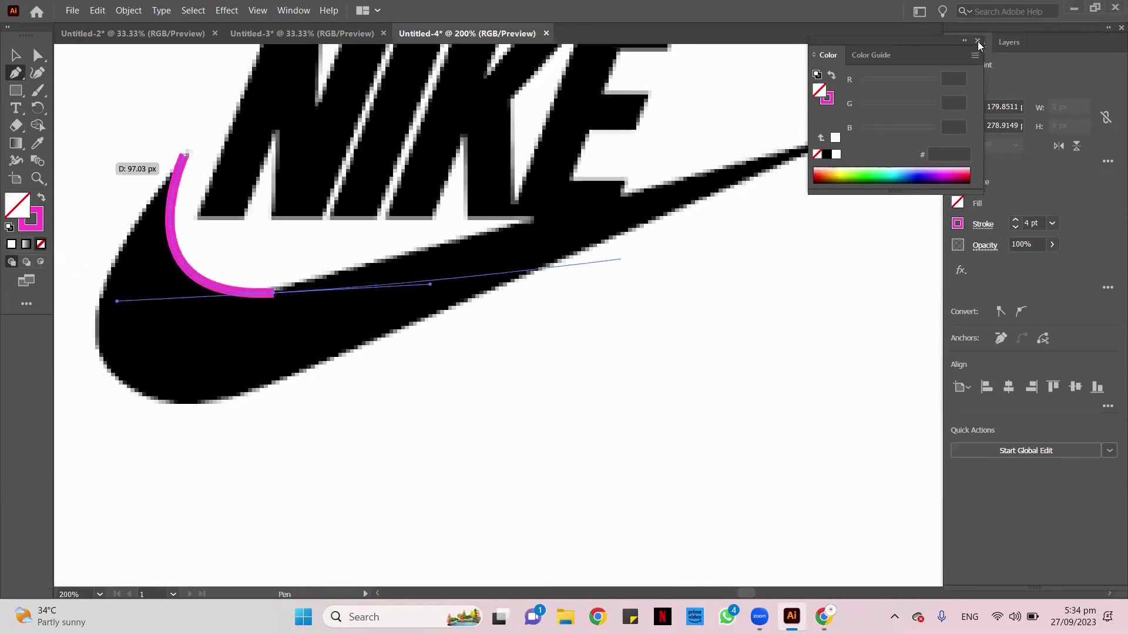
left_click_drag(967, 39, 1051, 36)
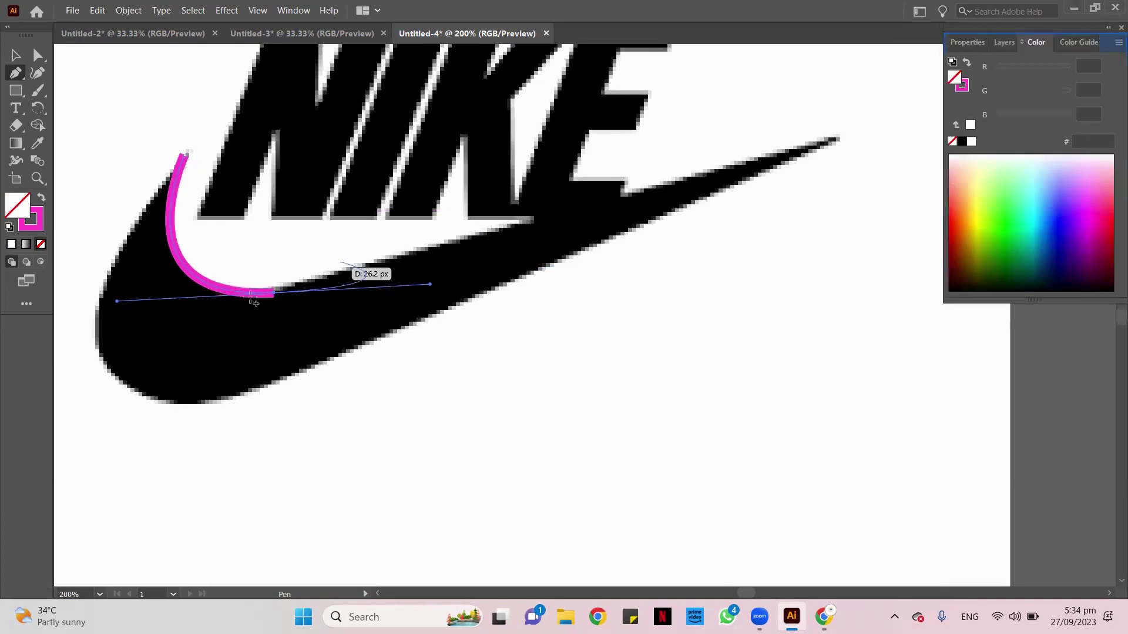
- Try to extend the traced path with a straight segment along the swoosh's upper edge
left_click(273, 292)
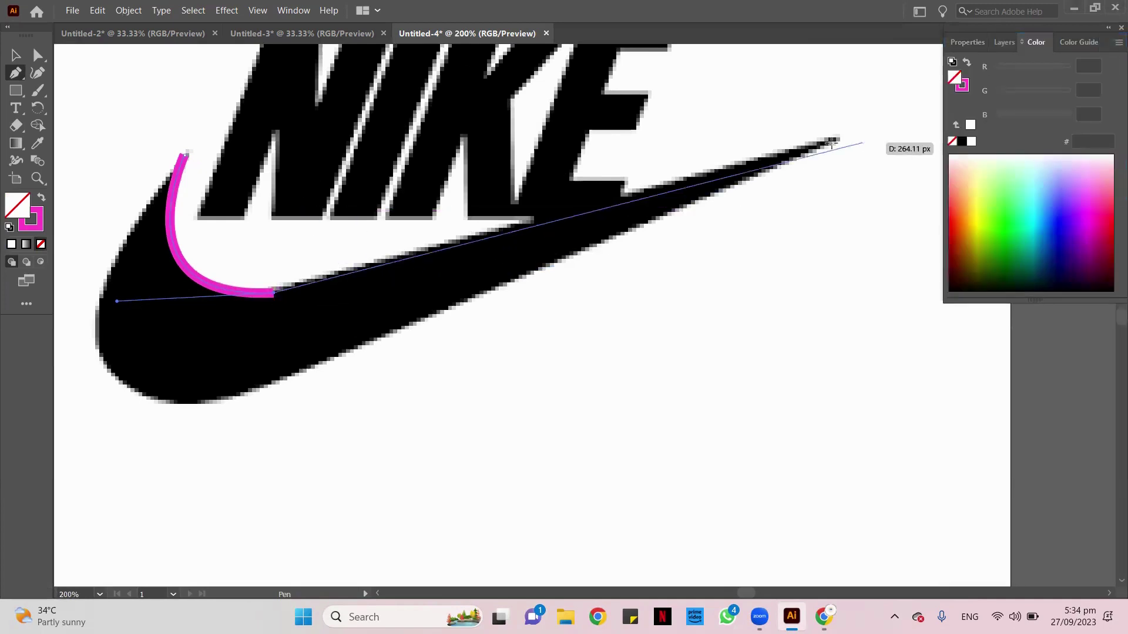
mouse_move(511, 224)
left_mouse_down()
mouse_move(563, 203)
mouse_move(512, 232)
mouse_move(516, 220)
left_mouse_up()
key("ctrl+z")
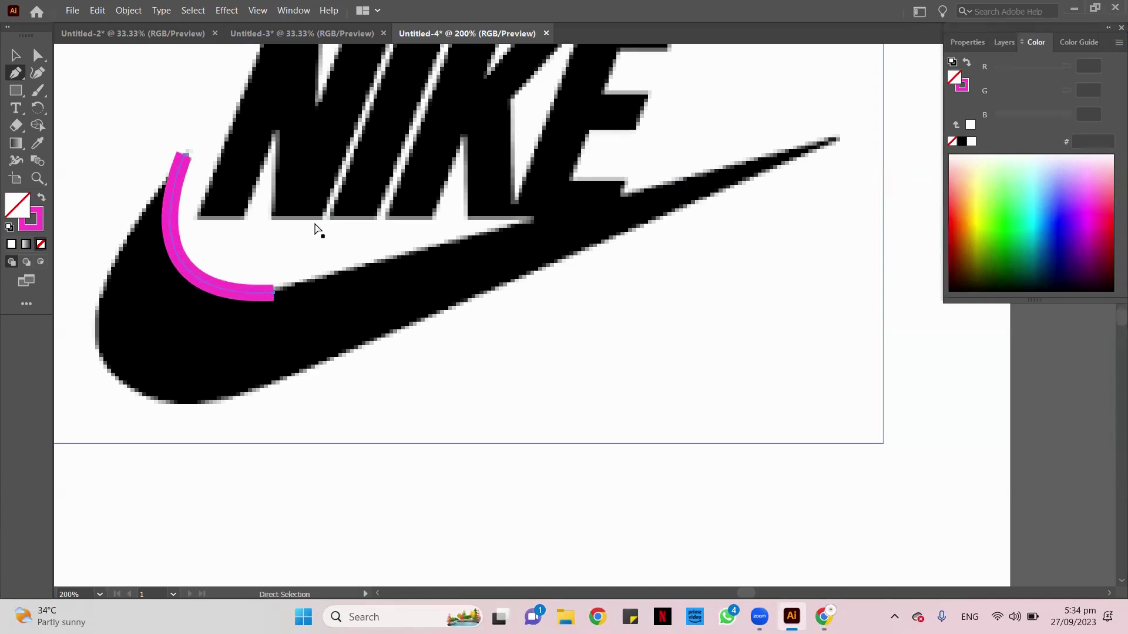
- Delete the partial path and retrace the swoosh's inner curve with the Pen tool from its upper-left tip to the base of the E
left_click_drag(317, 229, 65, 83)
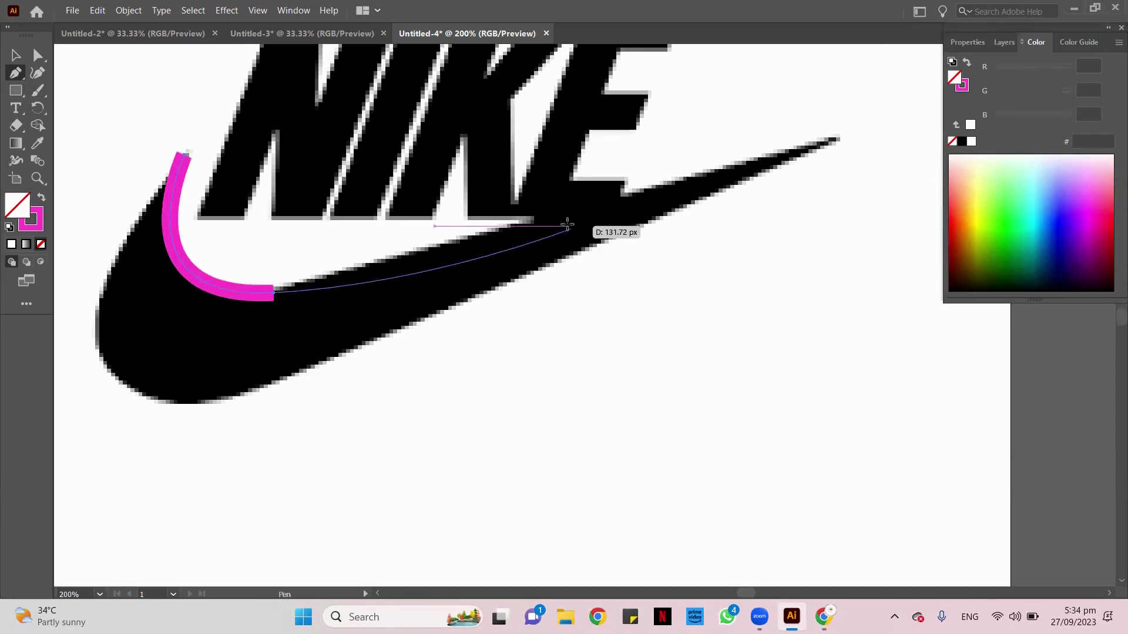
key("Delete")
left_click(189, 150)
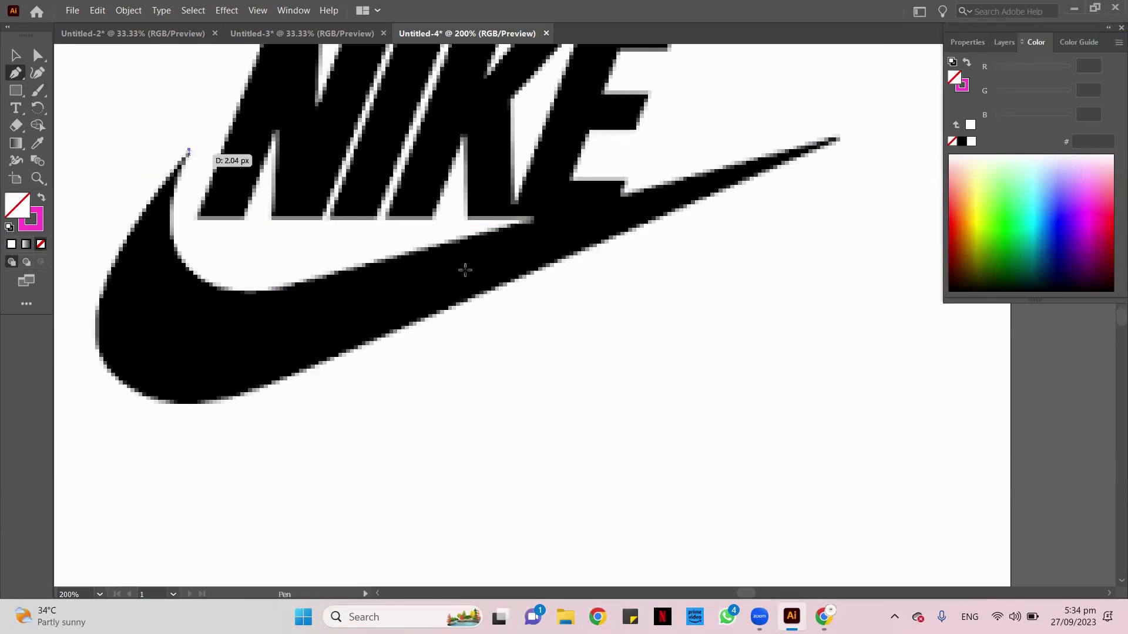
mouse_move(533, 220)
left_mouse_down()
mouse_move(769, 147)
mouse_move(866, 86)
mouse_move(933, 75)
mouse_move(956, 38)
mouse_move(799, 249)
mouse_move(643, 306)
mouse_move(716, 376)
mouse_move(781, 291)
mouse_move(785, 300)
mouse_move(758, 310)
mouse_move(763, 330)
mouse_move(788, 289)
mouse_move(799, 299)
mouse_move(774, 310)
left_mouse_up()
key("ctrl+minus")
key("ctrl+minus")
key("ctrl+minus")
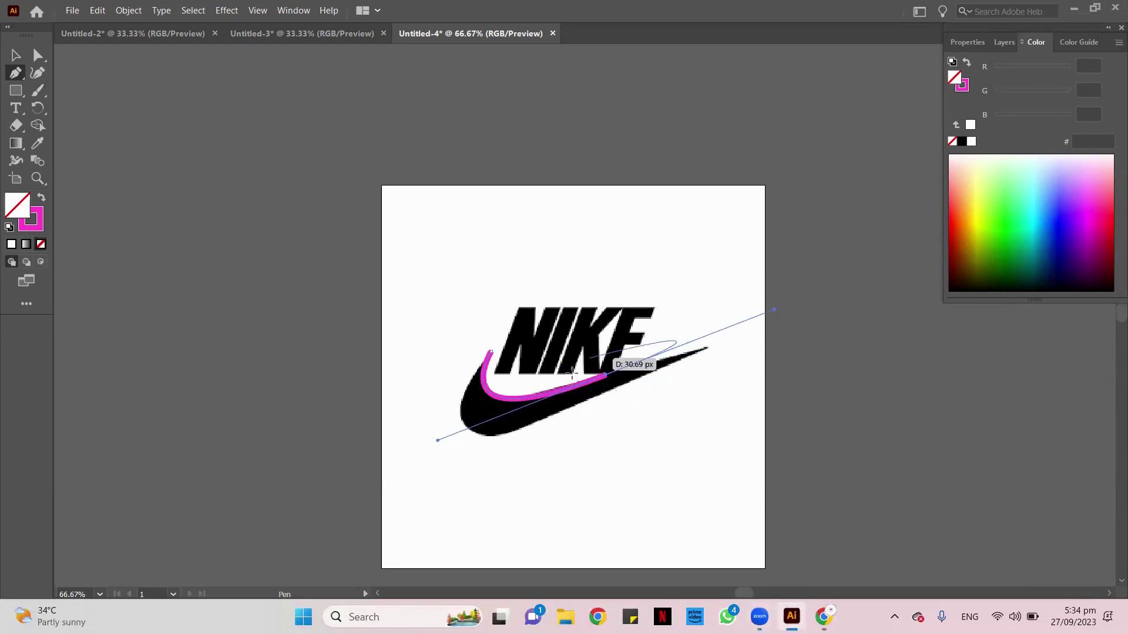
- Remove the end anchor's outgoing handle and extend the path along the swoosh's upper edge to its right tip
scroll(587, 378, "up", 2)
left_click_drag(500, 313, 319, 258)
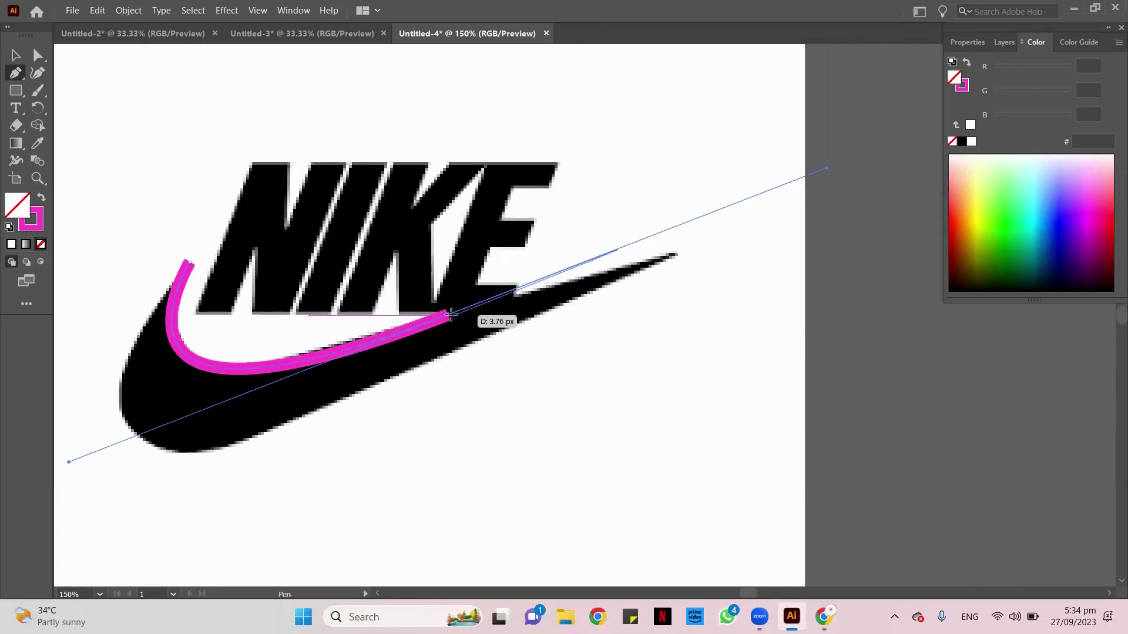
left_click(450, 315)
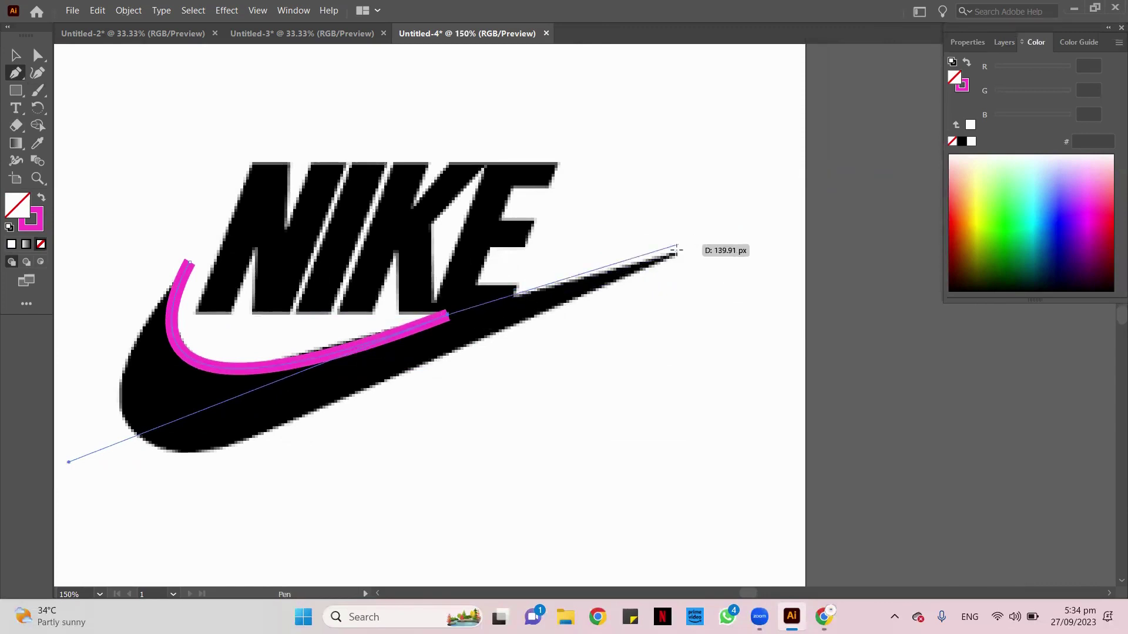
mouse_move(675, 254)
left_mouse_down()
mouse_move(570, 295)
mouse_move(511, 293)
left_mouse_up()
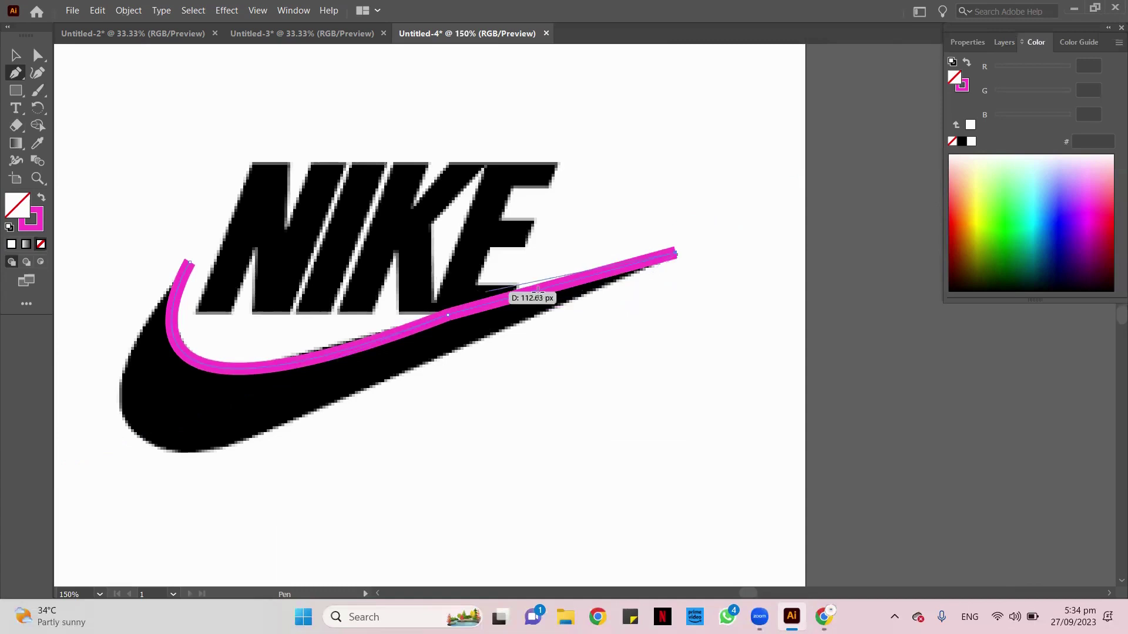
- Try stroke weights of 0.75 pt and 0.25 pt on the swoosh path, and set the weight to 2 pt
scroll(665, 324, "down", 1)
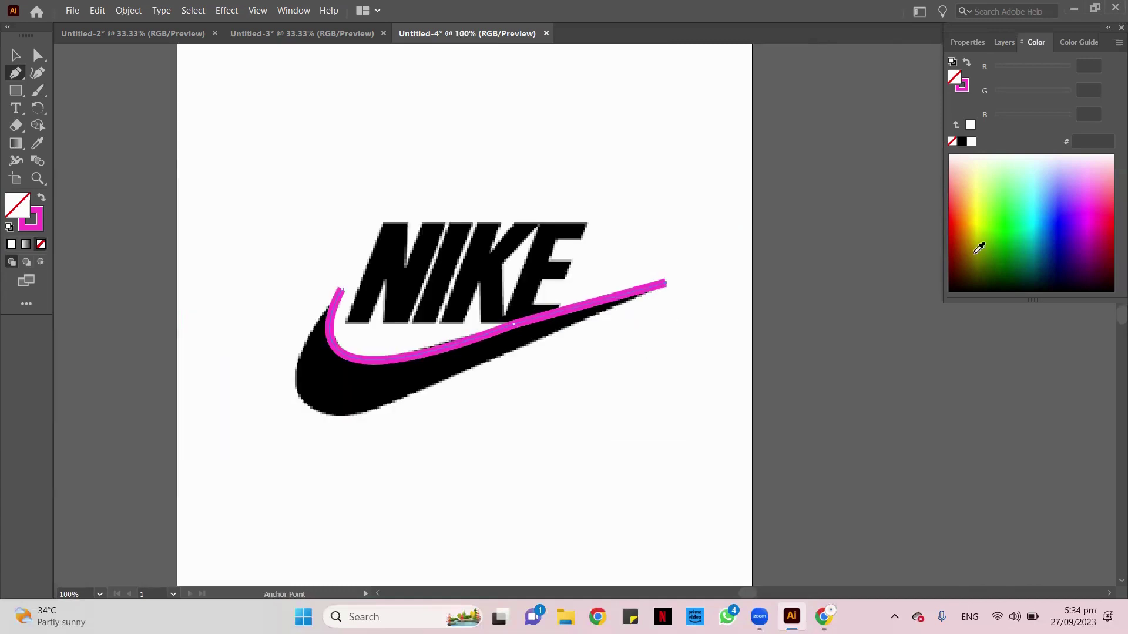
left_click(968, 42)
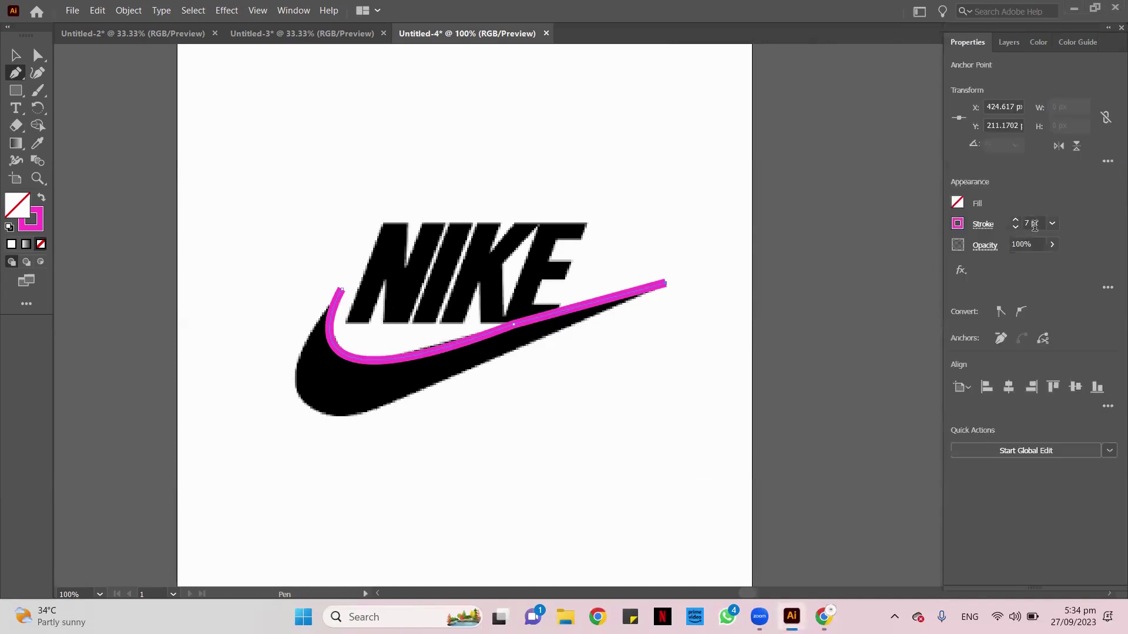
double_click(1035, 226)
type(".75")
key("Return")
type(".25")
key("Return")
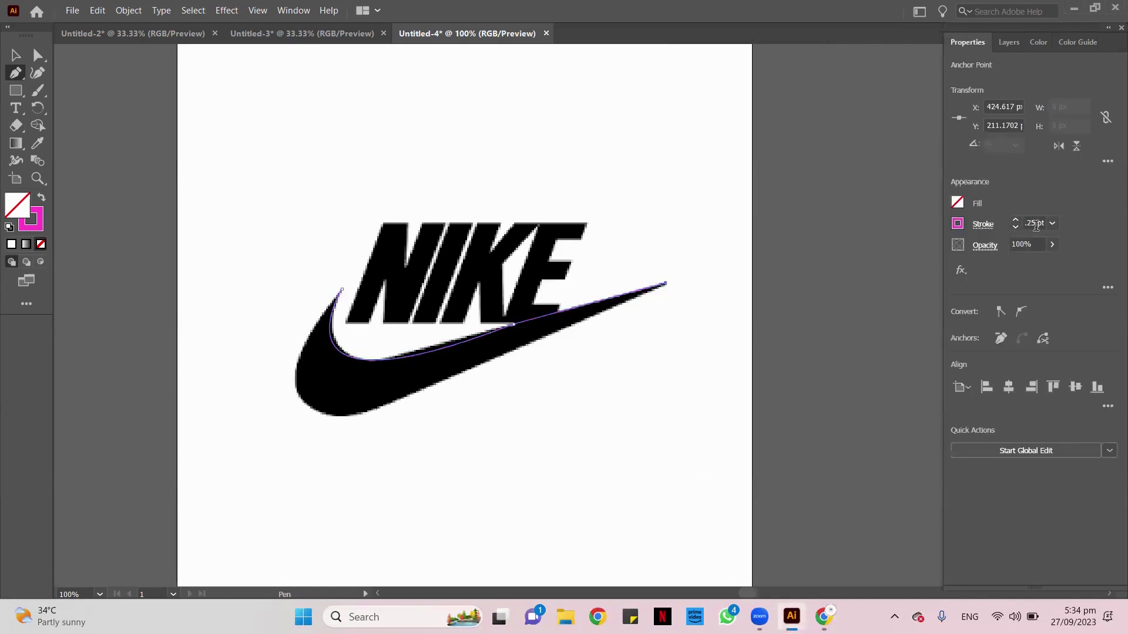
type("2")
key("Return")
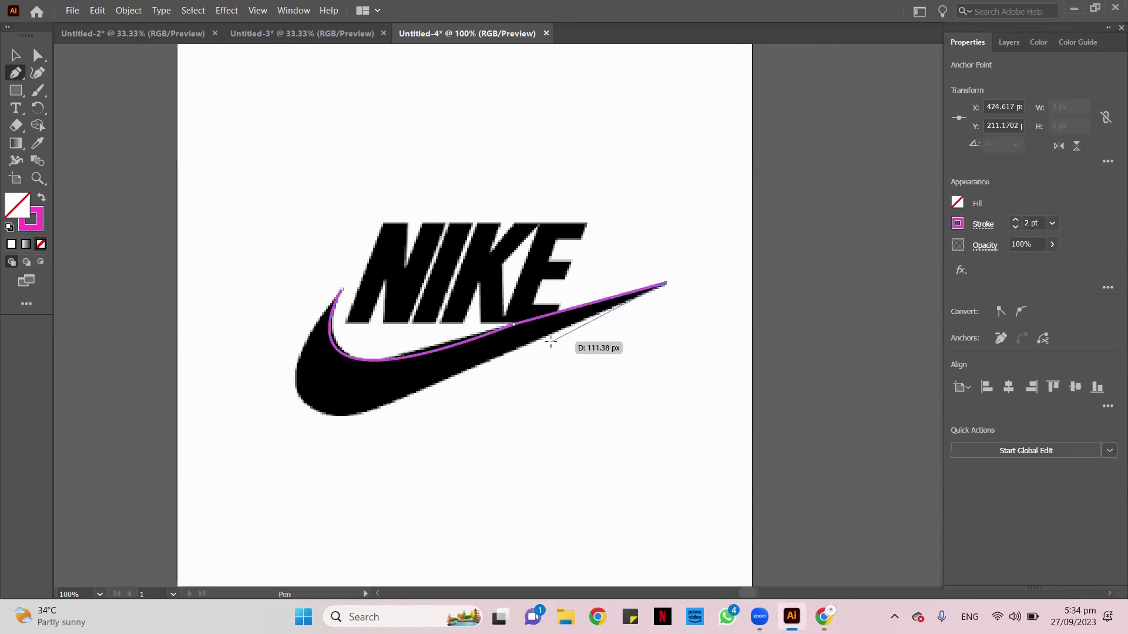
- Trace the swoosh's straight lower edge, rounded bottom and outer left curve, closing the path at the upper-left tip
scroll(552, 347, "up", 1)
left_click_drag(547, 262, 631, 86)
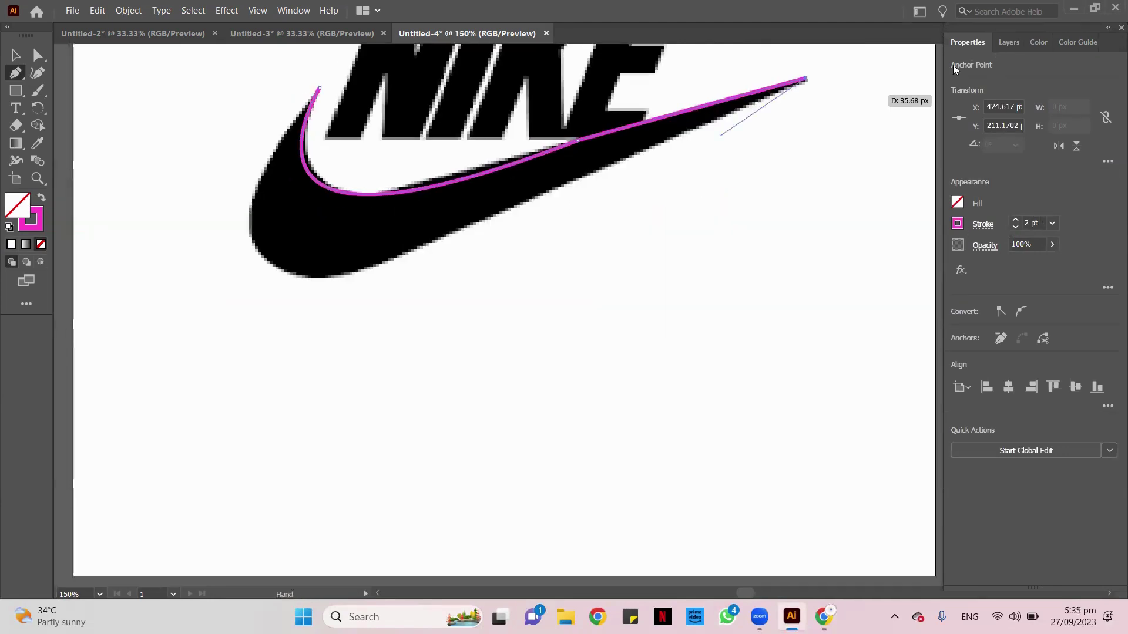
left_click(436, 237)
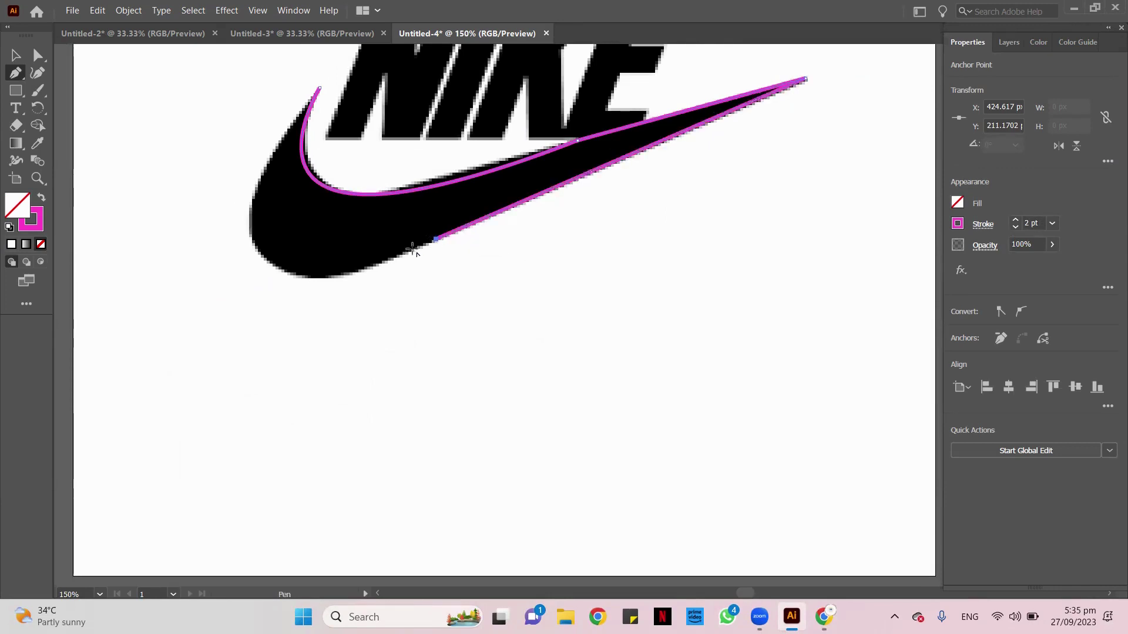
mouse_move(251, 239)
left_mouse_down()
mouse_move(197, 146)
mouse_move(215, 154)
left_mouse_up()
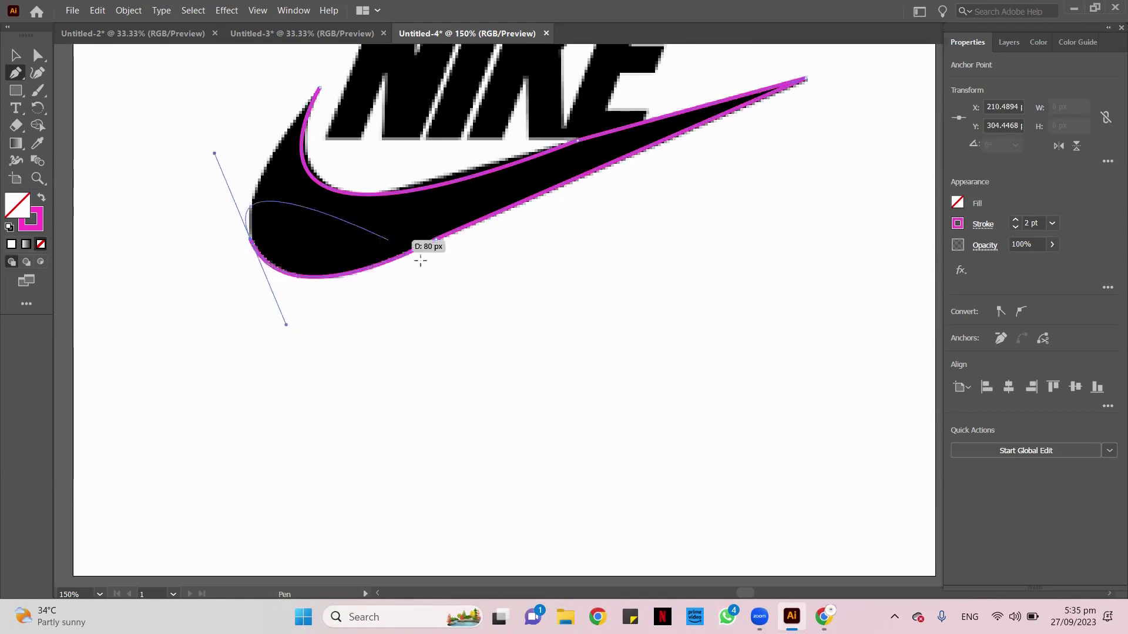
left_click(251, 239)
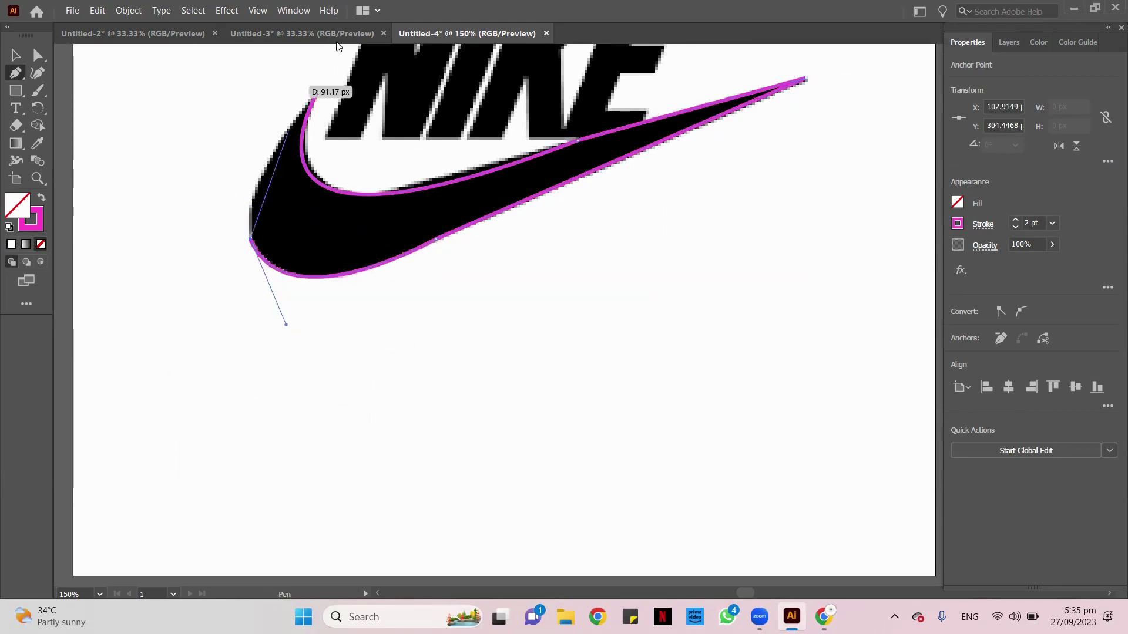
left_click_drag(317, 87, 408, 141)
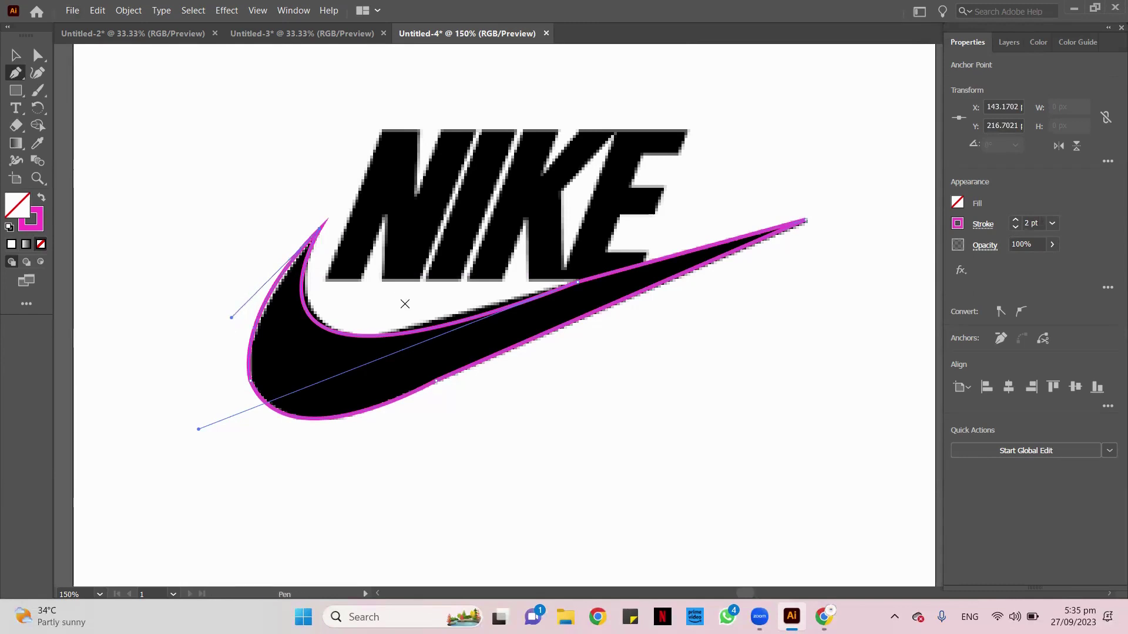
- Set the swoosh path's stroke colour to black 000000 and swap it into the fill
scroll(453, 282, "down", 1)
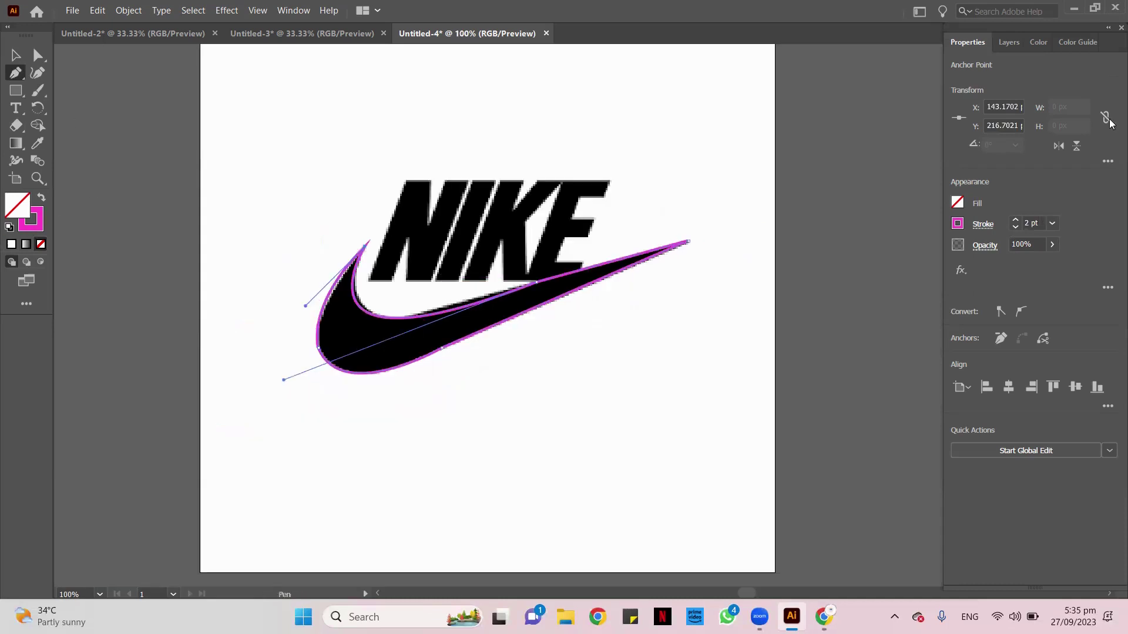
left_click(957, 224)
left_click(888, 252)
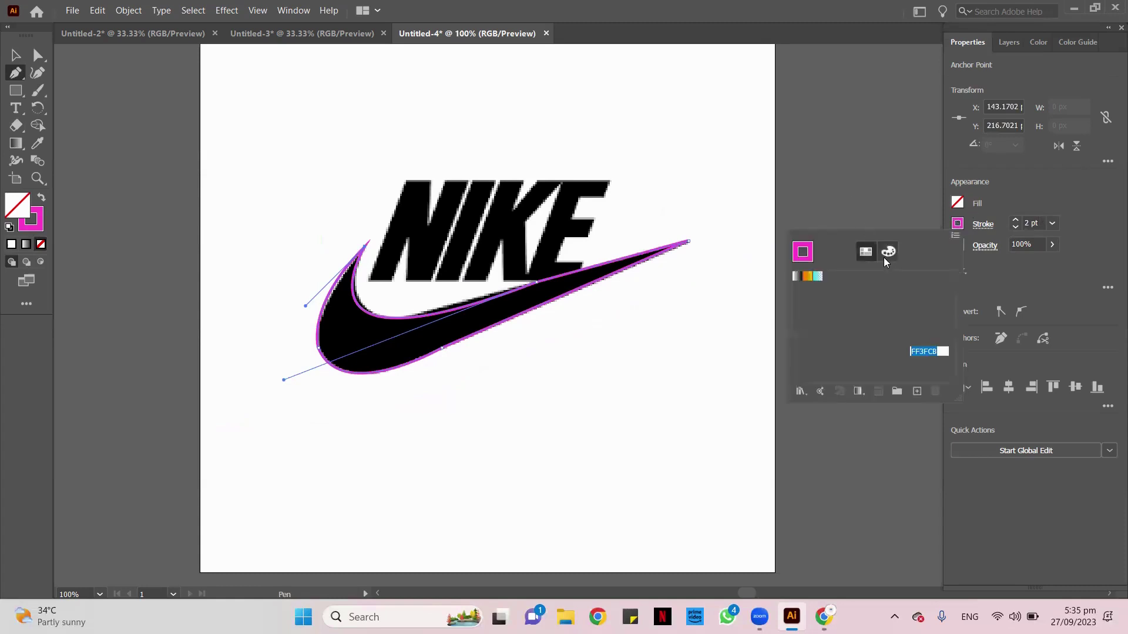
left_click(806, 351)
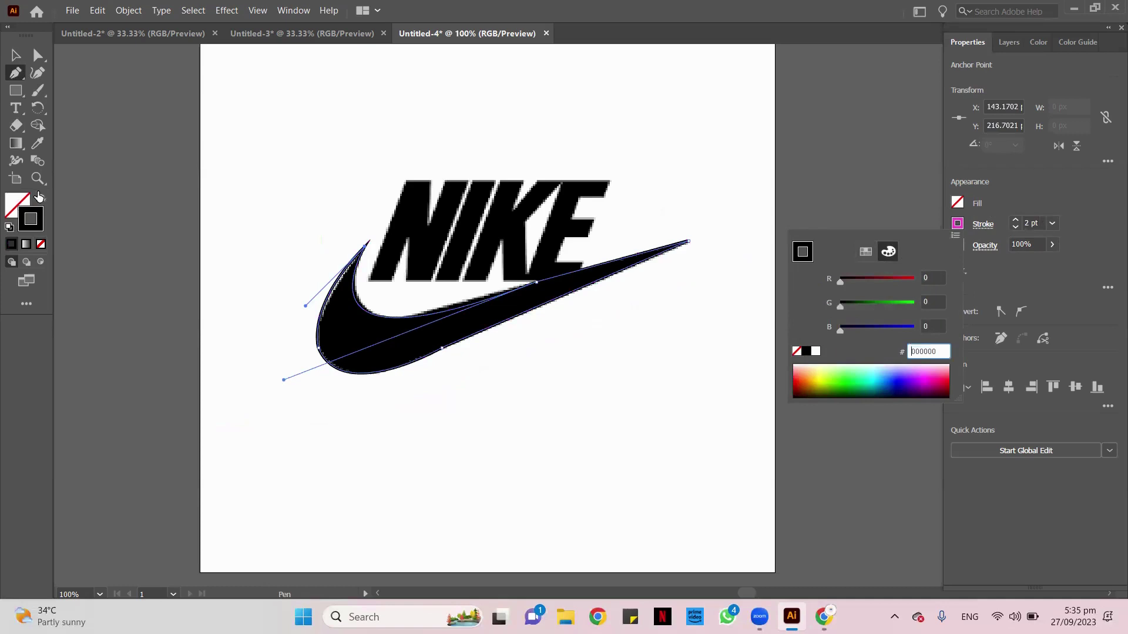
left_click(41, 198)
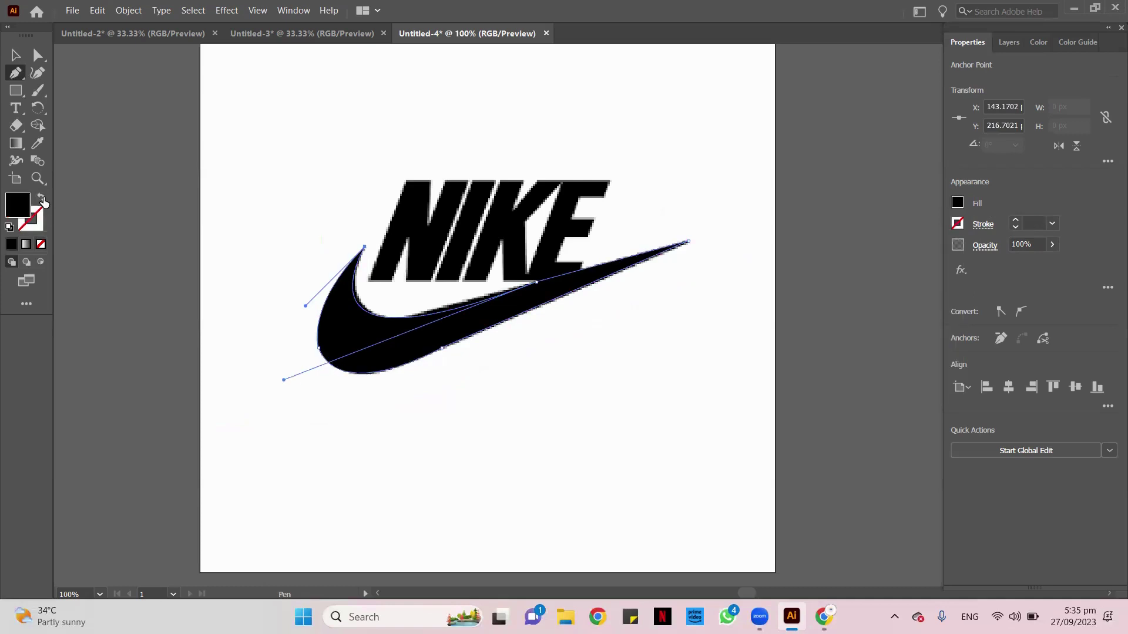
- Undo the swoosh path's fill and stroke swap and its black colour
key("ctrl+z")
key("ctrl+z")
key("ctrl+z")
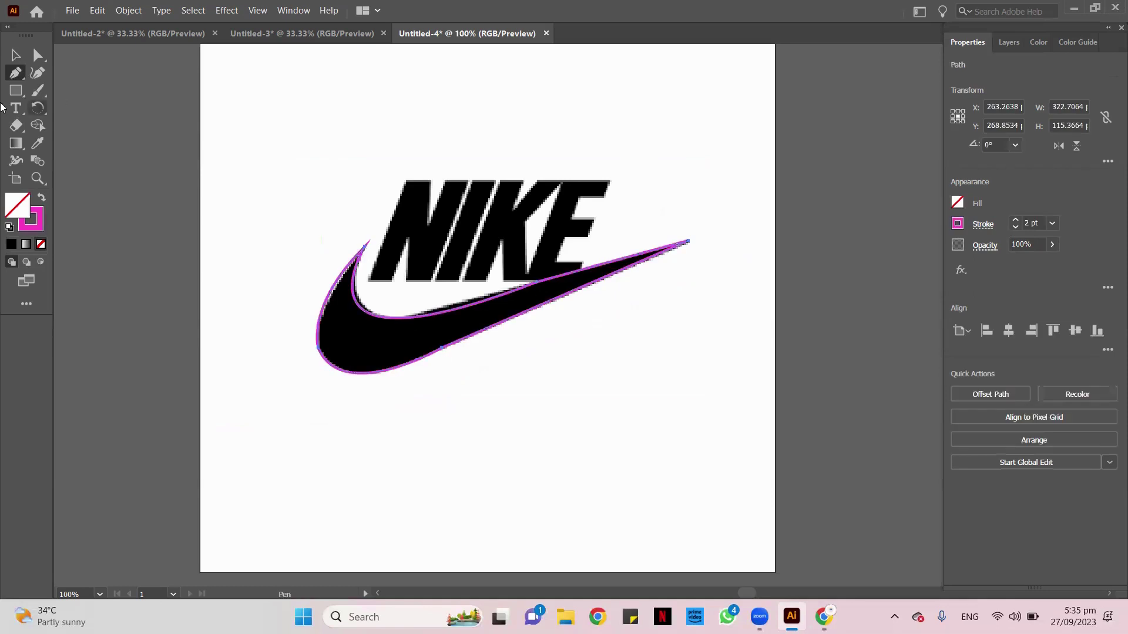
- Pull the anchor on the swoosh's inner bend onto the logo's edge with the Curvature tool
left_click(38, 73)
scroll(352, 339, "up", 3)
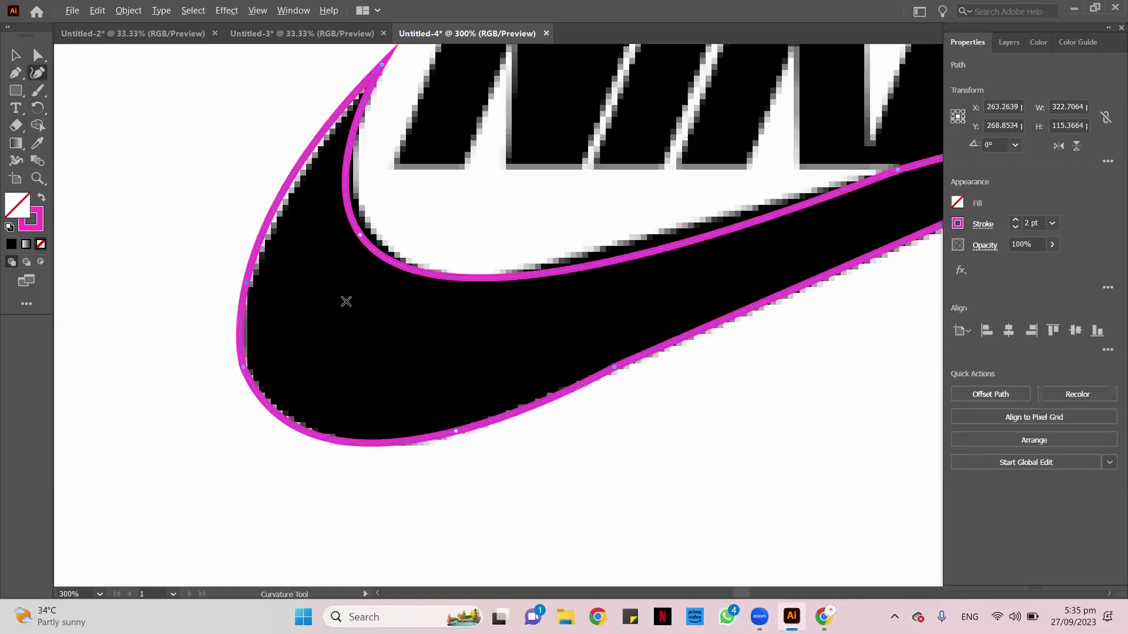
left_click_drag(367, 233, 376, 241)
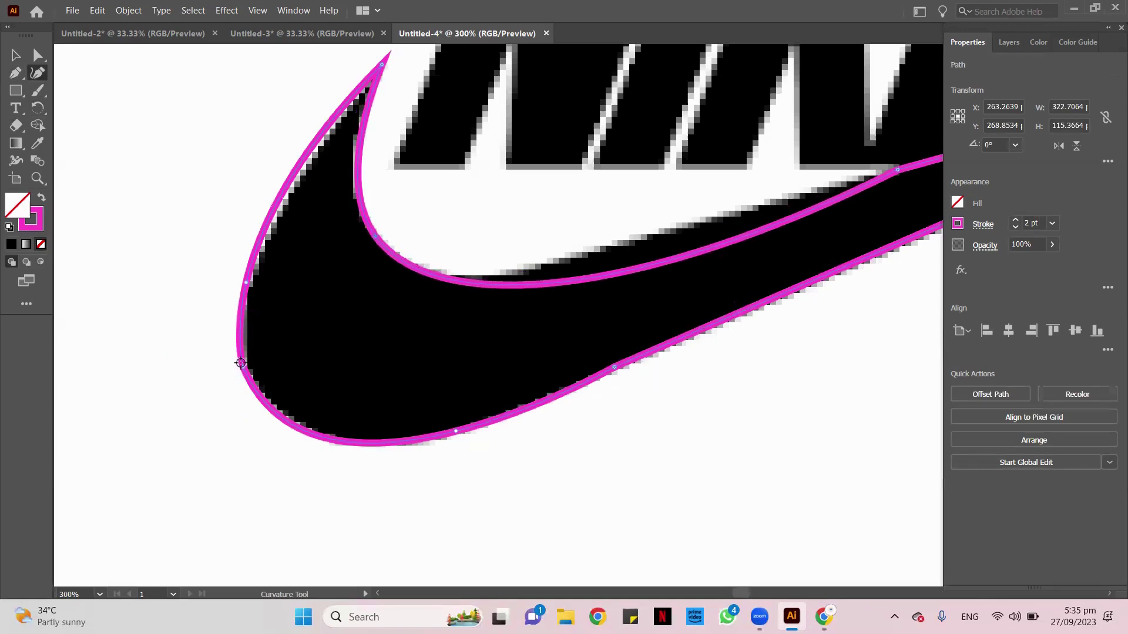
- Move the swoosh's lower-left anchor inward and fit the outer left curve to the logo with an added curve point
scroll(240, 363, "down", 1)
double_click(243, 325)
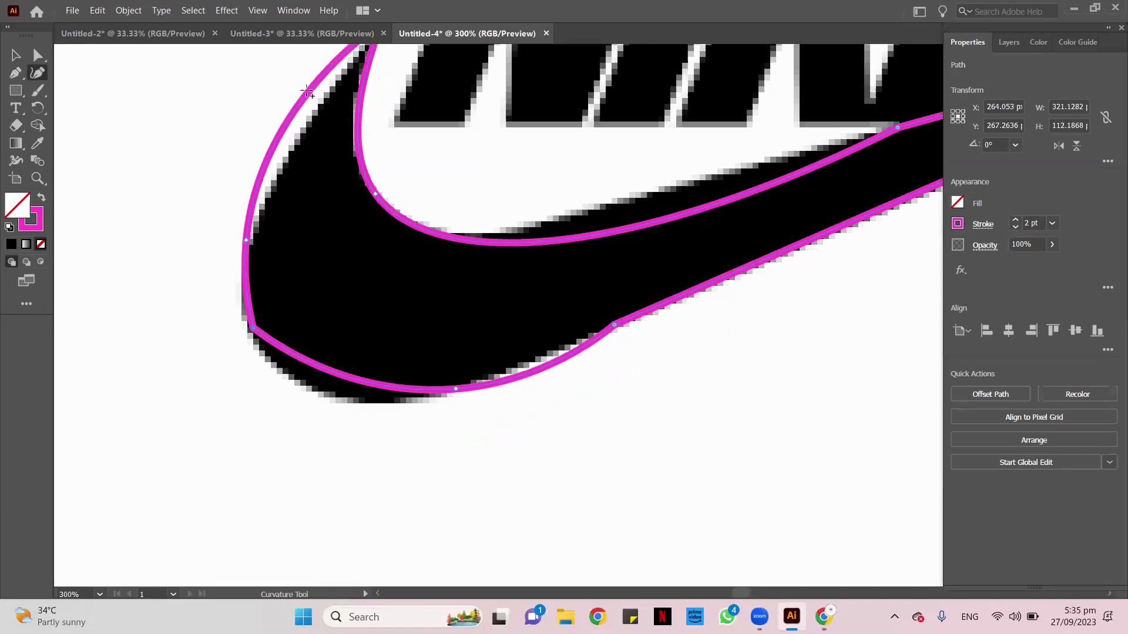
left_click_drag(306, 92, 311, 115)
scroll(331, 150, "up", 1)
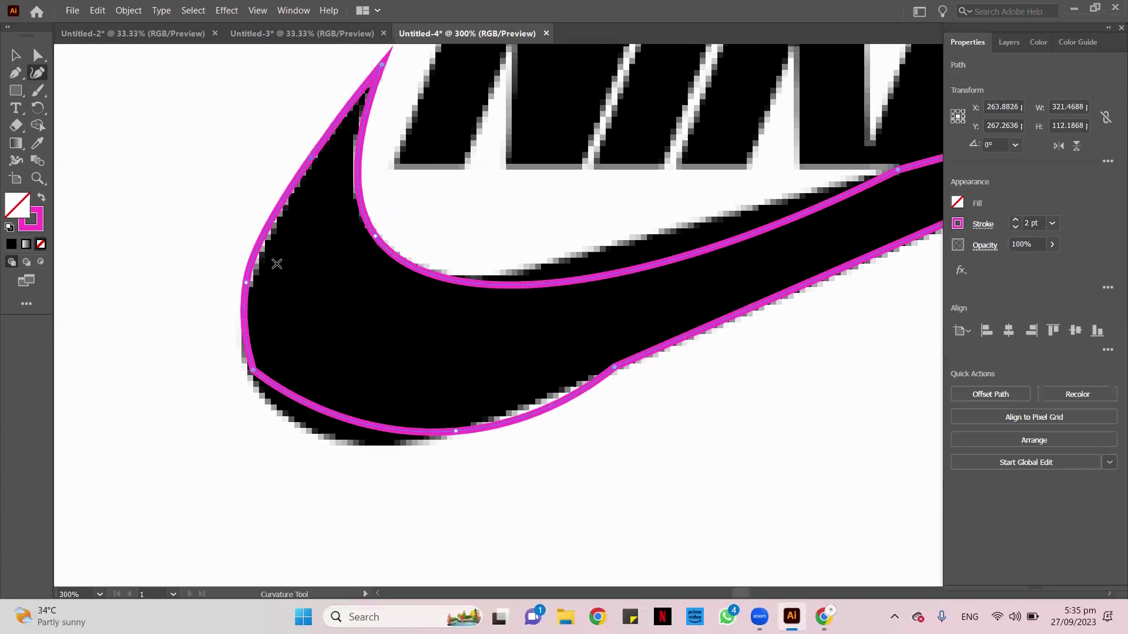
key("Delete")
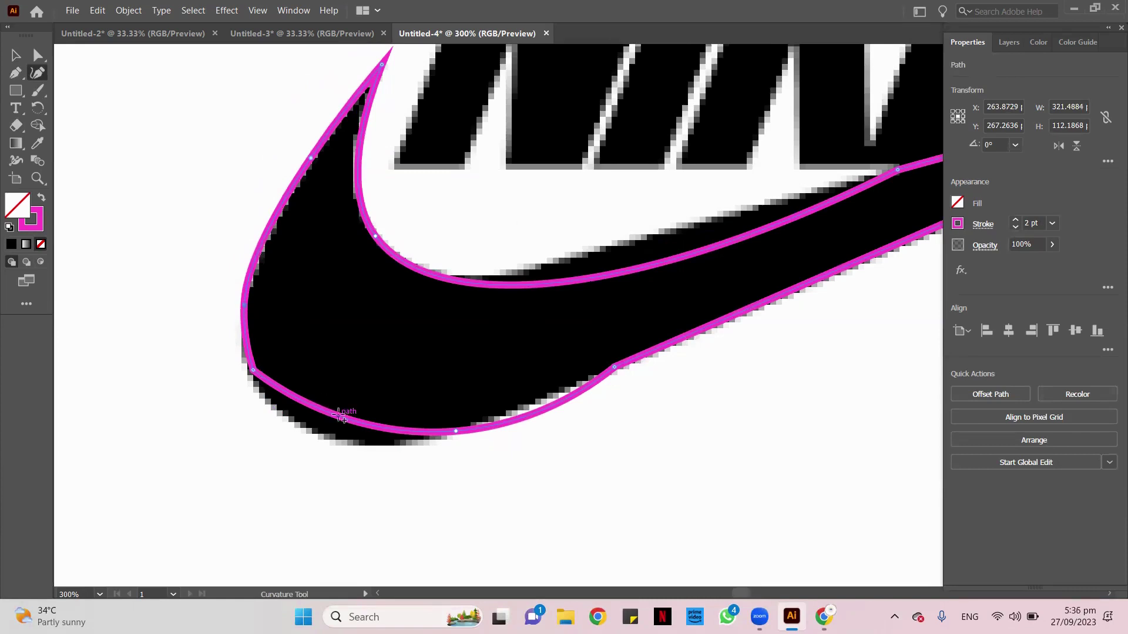
- Fit the swoosh's rounded bottom and lower-left anchor to the logo's edge, and bend the inner upper edge upward
left_click_drag(340, 416, 332, 437)
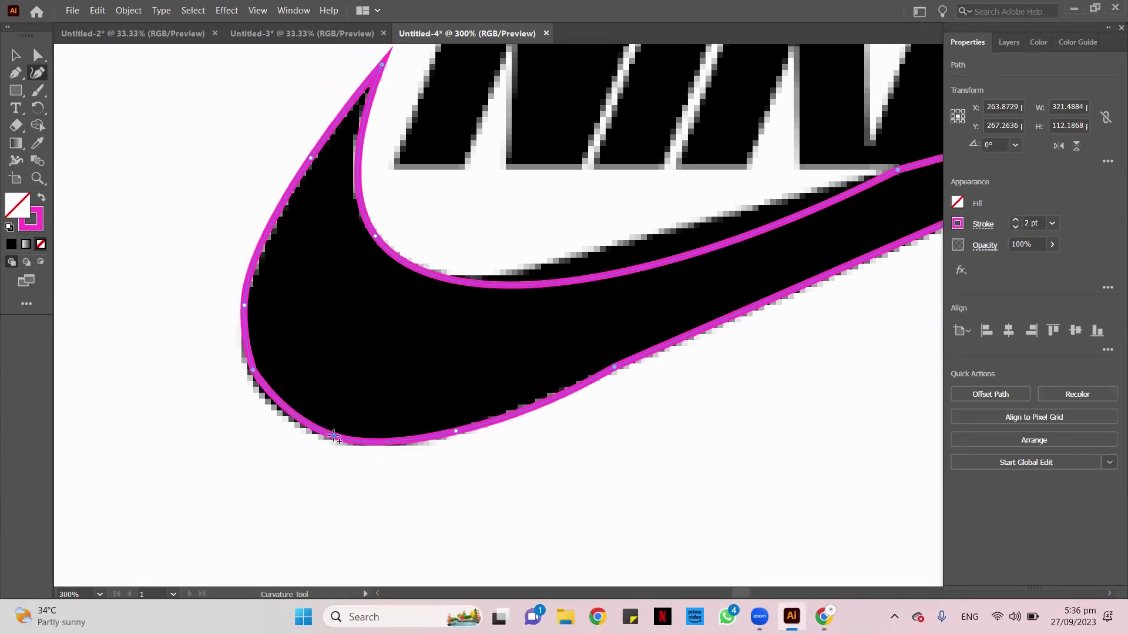
left_click_drag(252, 370, 257, 386)
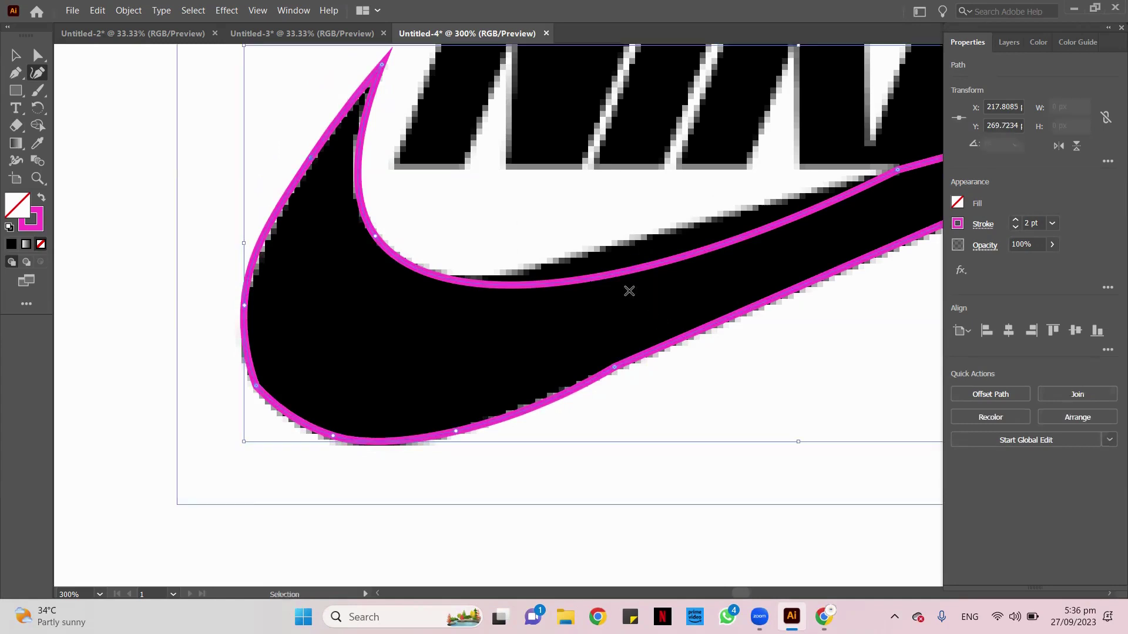
left_click_drag(638, 272, 602, 259)
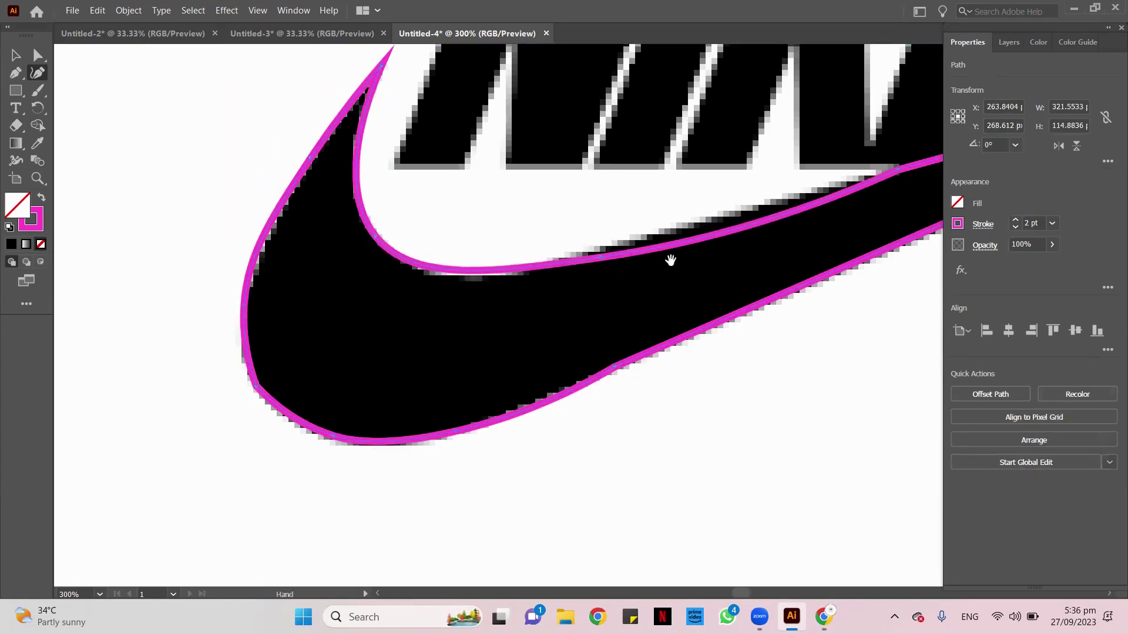
- Fit the swoosh's inner upper edge to the logo by shifting its anchors along the edge and adding curve points
left_click_drag(669, 257, 536, 240)
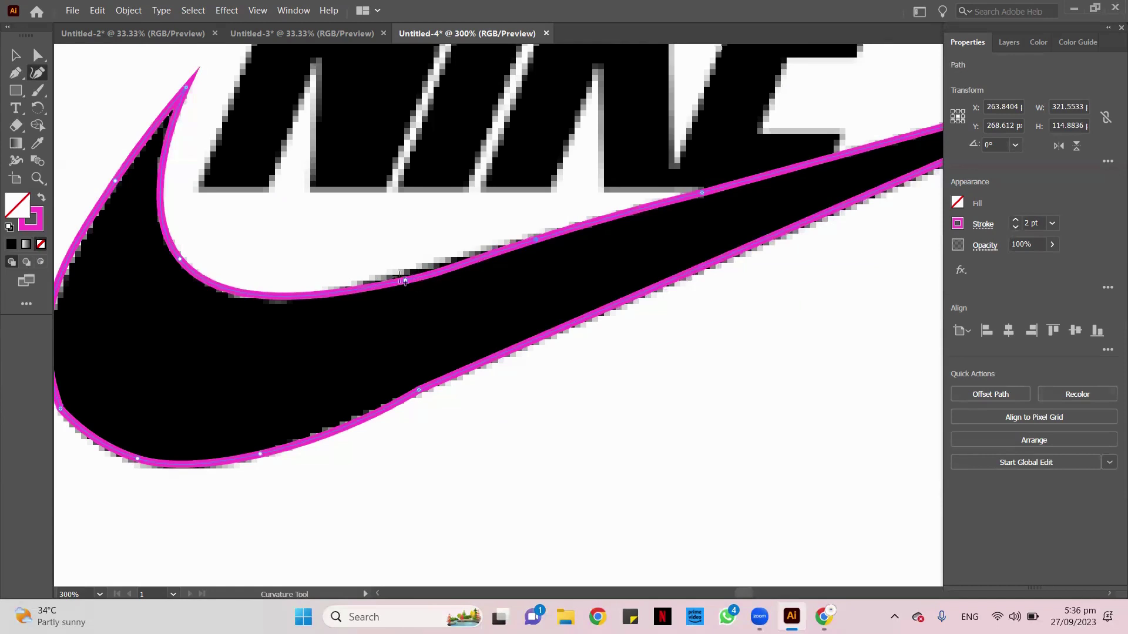
left_click_drag(404, 278, 273, 305)
left_click_drag(365, 300, 389, 283)
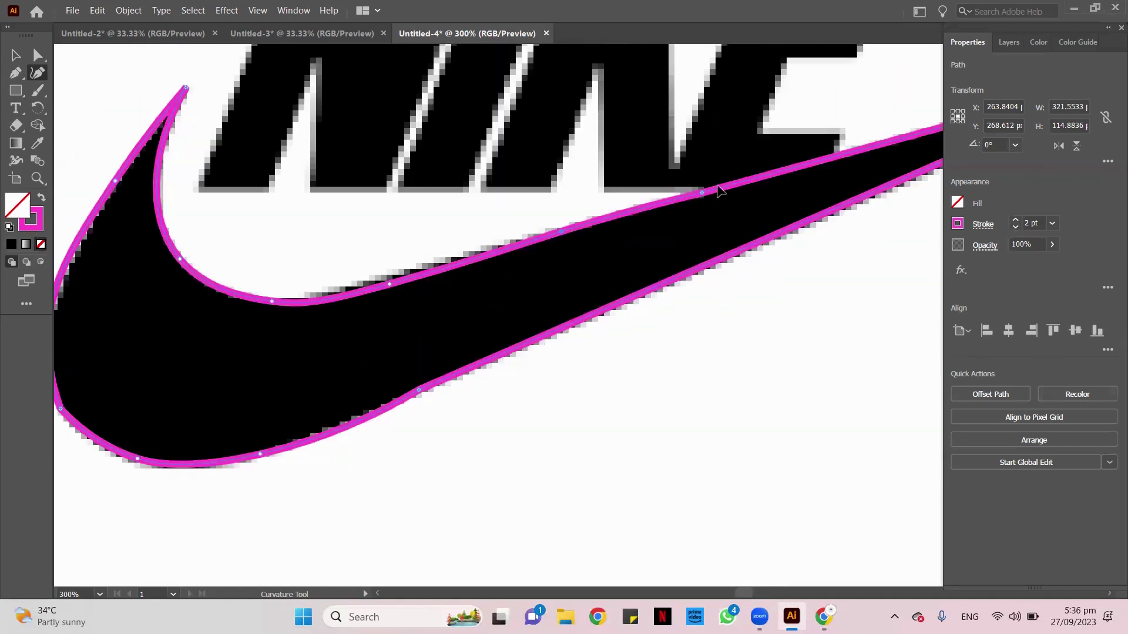
left_click_drag(702, 192, 747, 177)
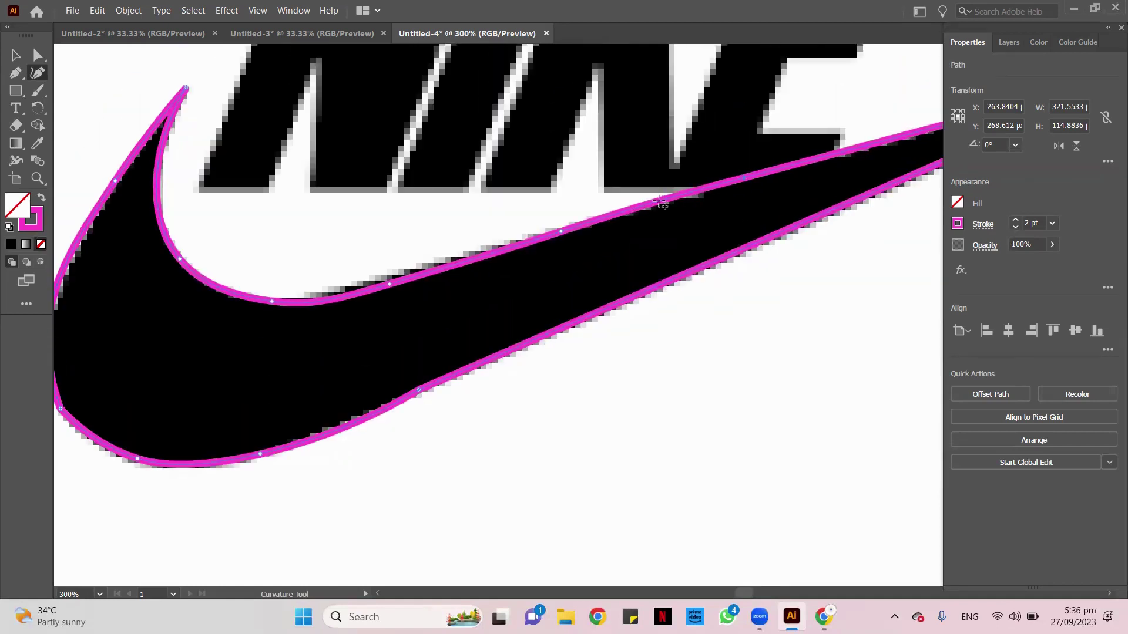
left_click(621, 214)
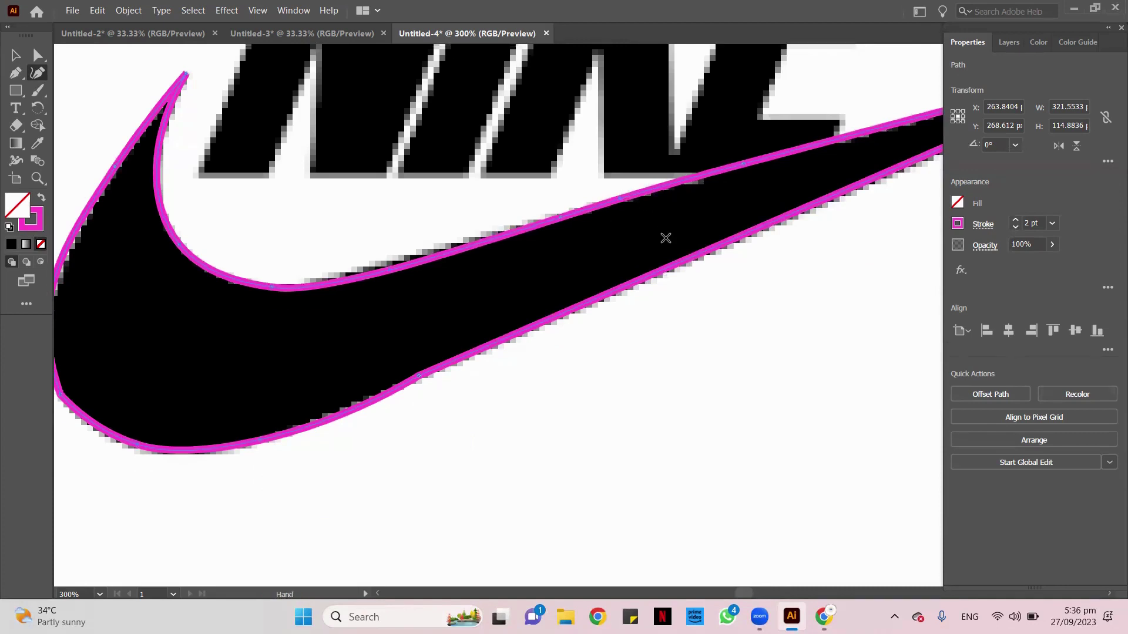
- Extend the swoosh's pointed tail to the logo's tip and refit the anchors along its lower edge and rounded bottom
scroll(666, 240, "down", 1)
scroll(666, 235, "down", 1)
left_click_drag(781, 217, 650, 214)
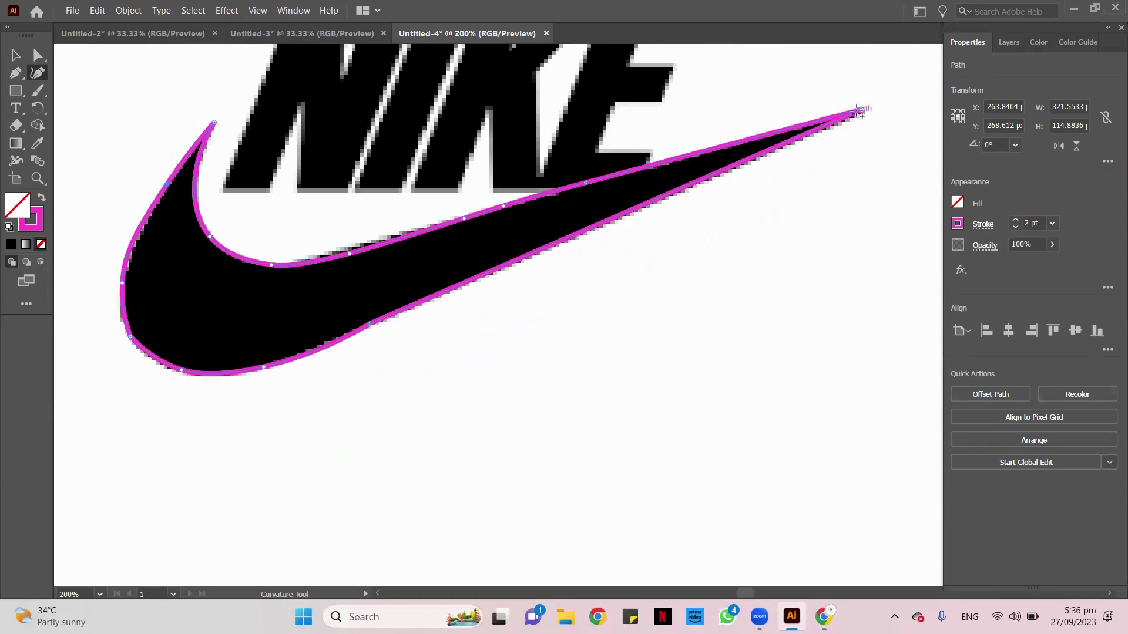
left_click_drag(860, 110, 873, 106)
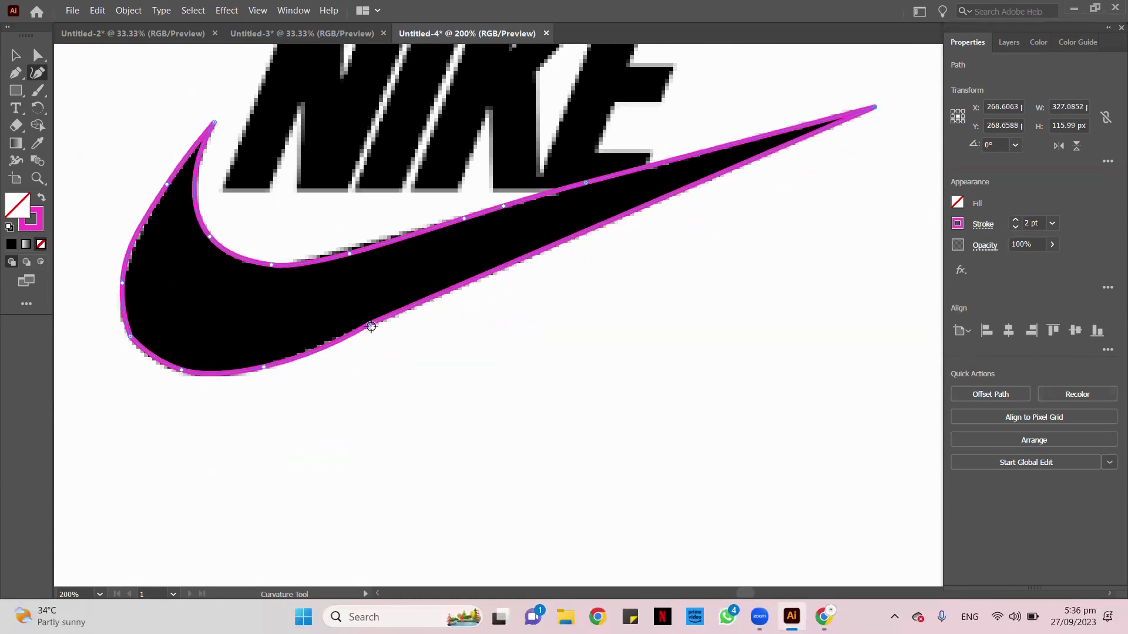
left_click_drag(353, 333, 347, 338)
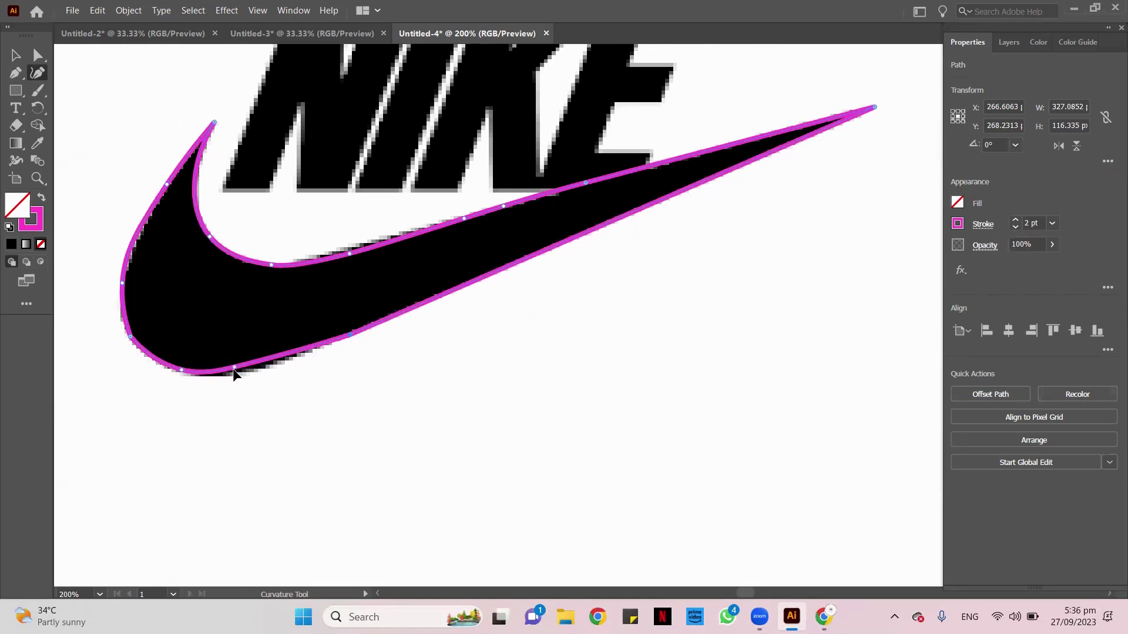
left_click(233, 373)
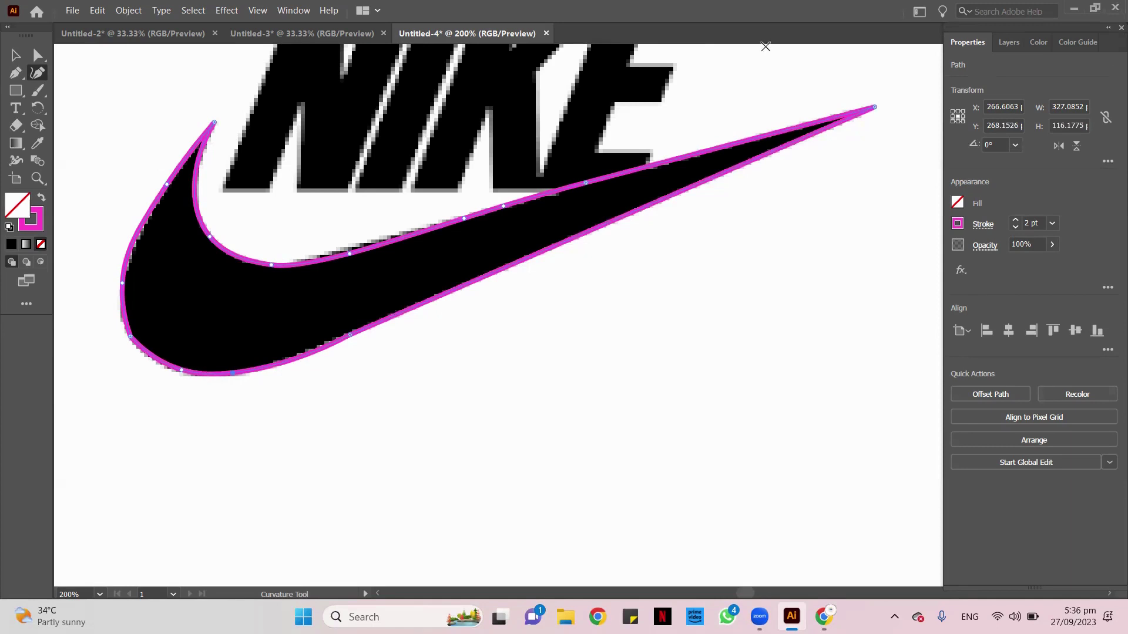
- Fill the swoosh path with black and remove its magenta stroke
left_click(11, 245)
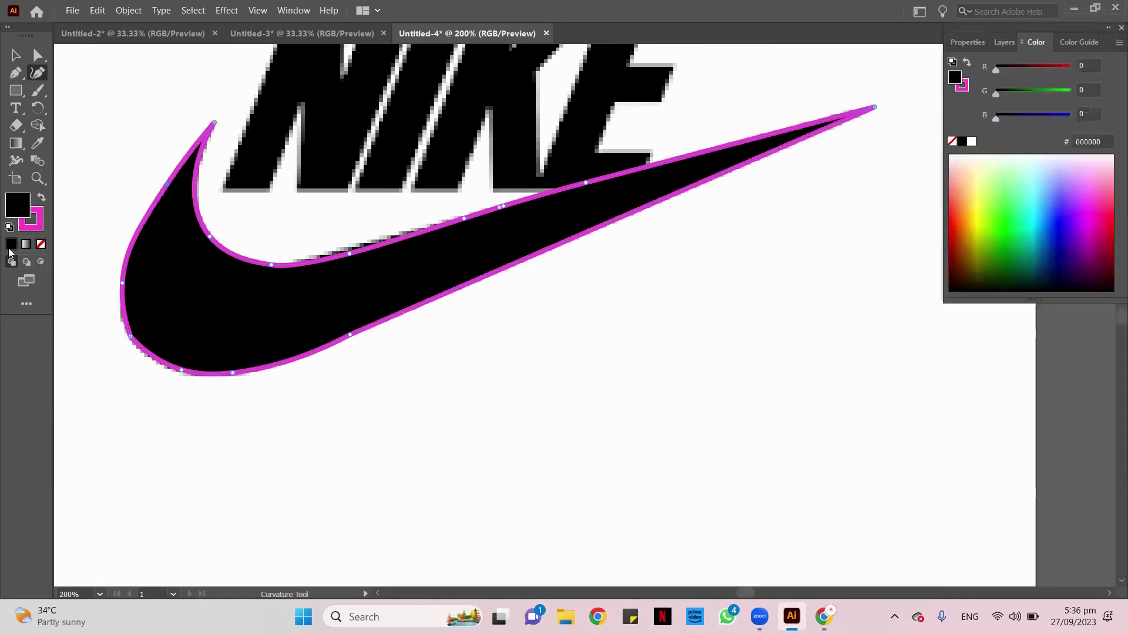
left_click(40, 228)
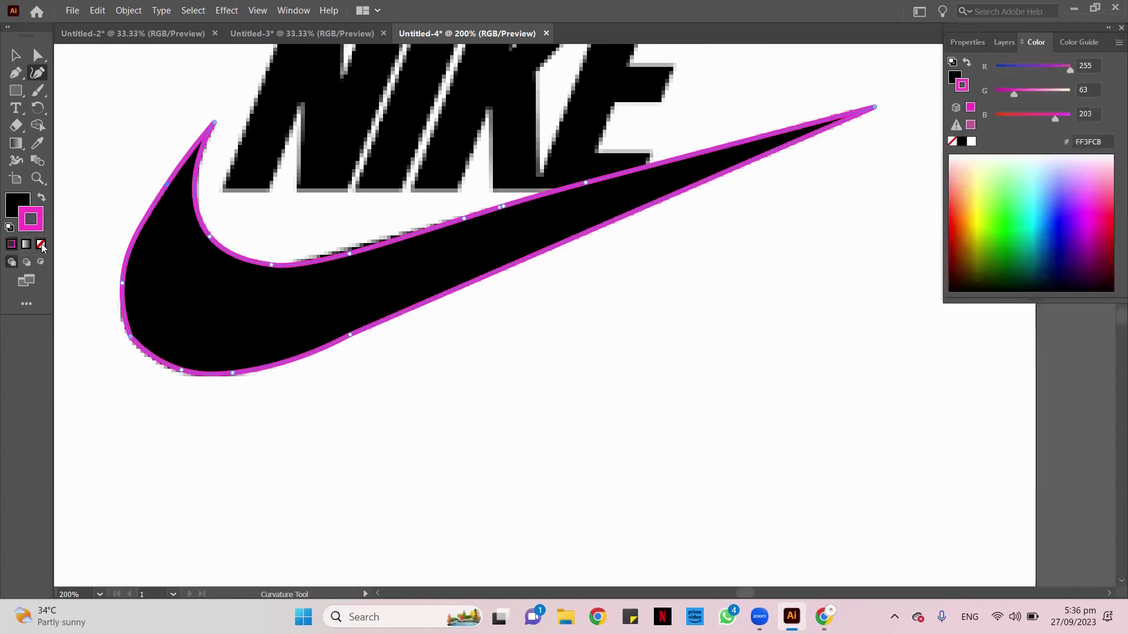
left_click(40, 244)
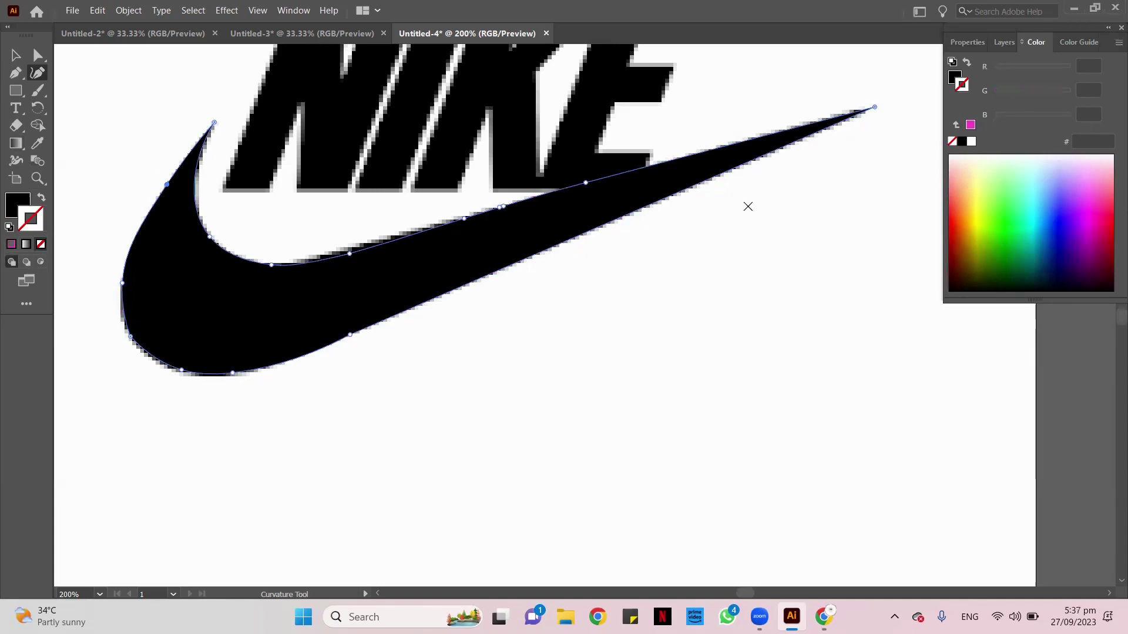
- Move the reference Nike logo image out from under the swoosh to the right of the artboard
left_click(15, 55)
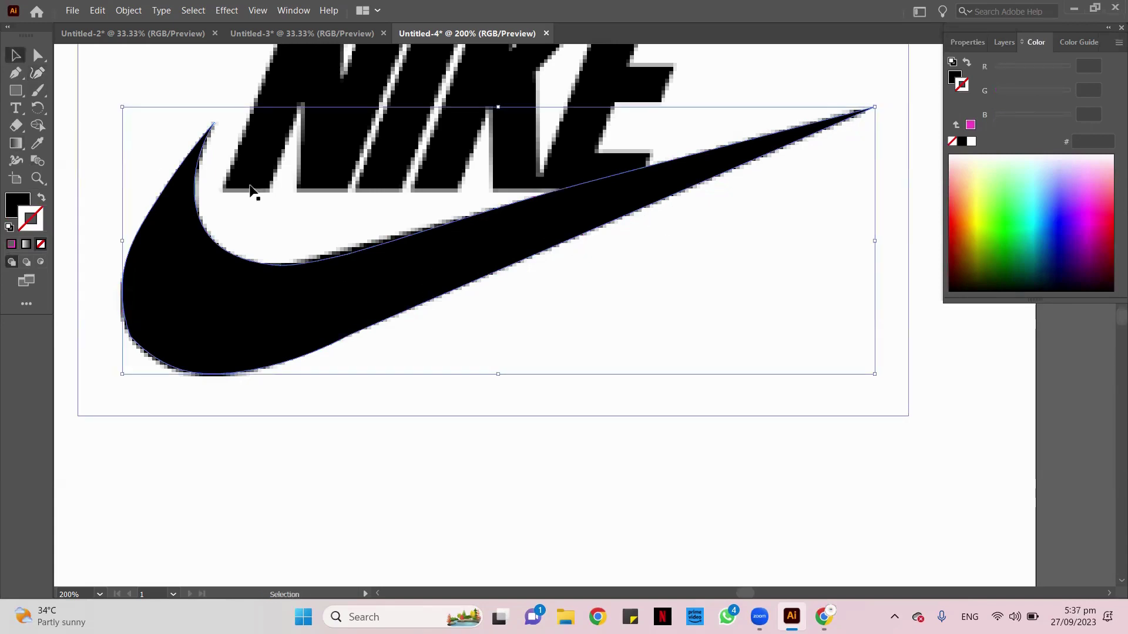
scroll(284, 216, "down", 5)
left_click_drag(296, 175, 532, 154)
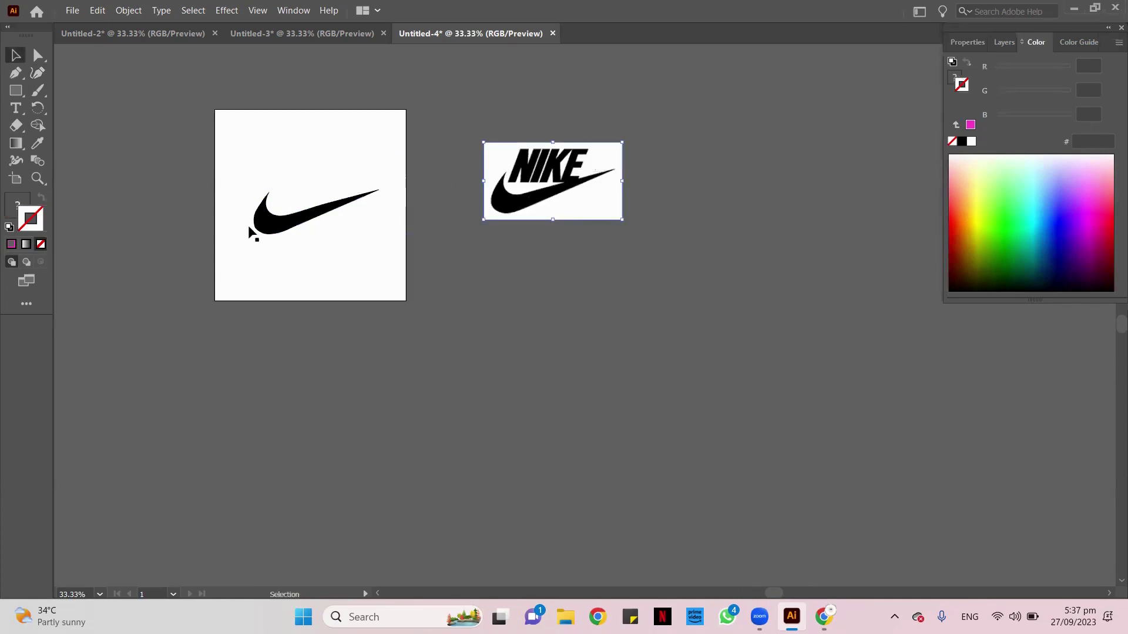
- Smooth the corner at the swoosh's lower-left by moving its anchor slightly inward with the Curvature tool
scroll(262, 272, "up", 2)
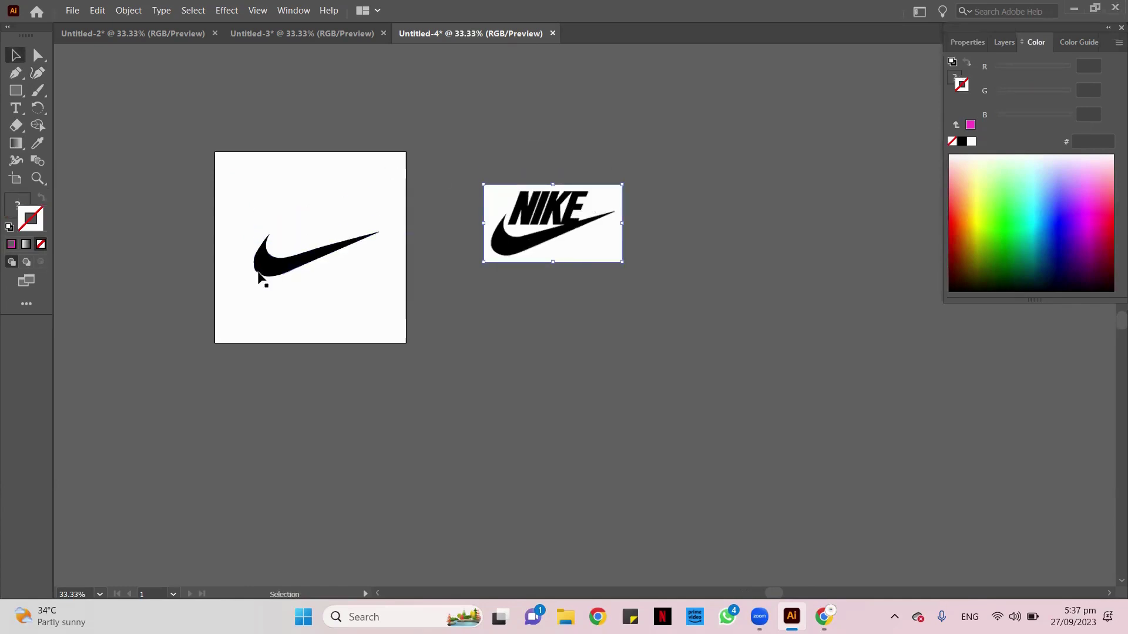
key("super")
left_click(218, 273)
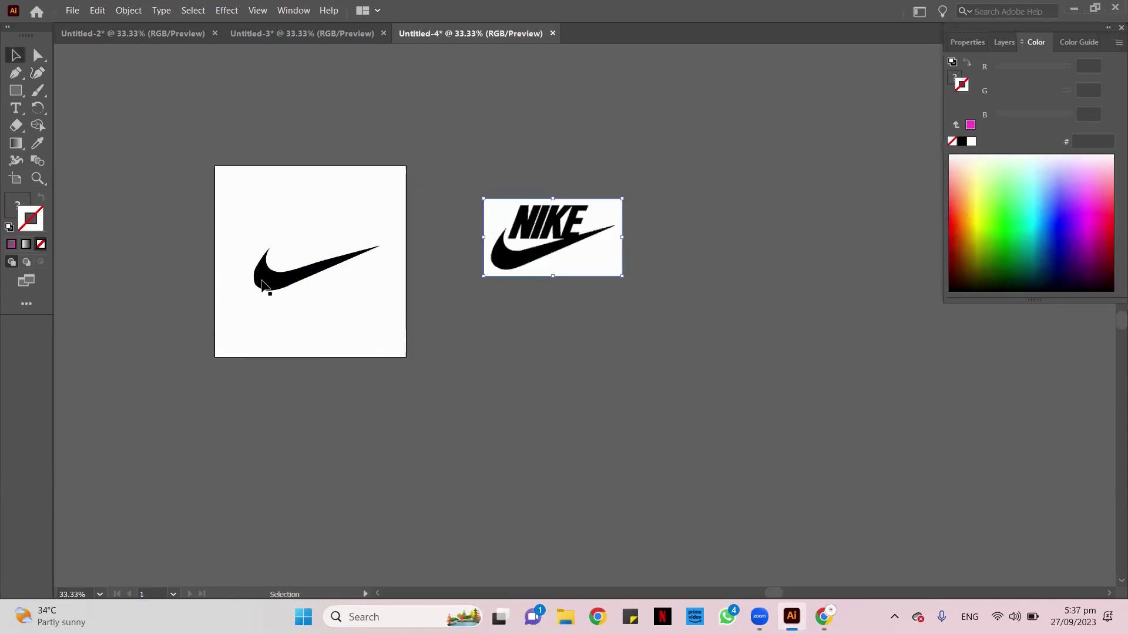
scroll(263, 301, "up", 4, "alt")
scroll(264, 256, "up", 5, "alt")
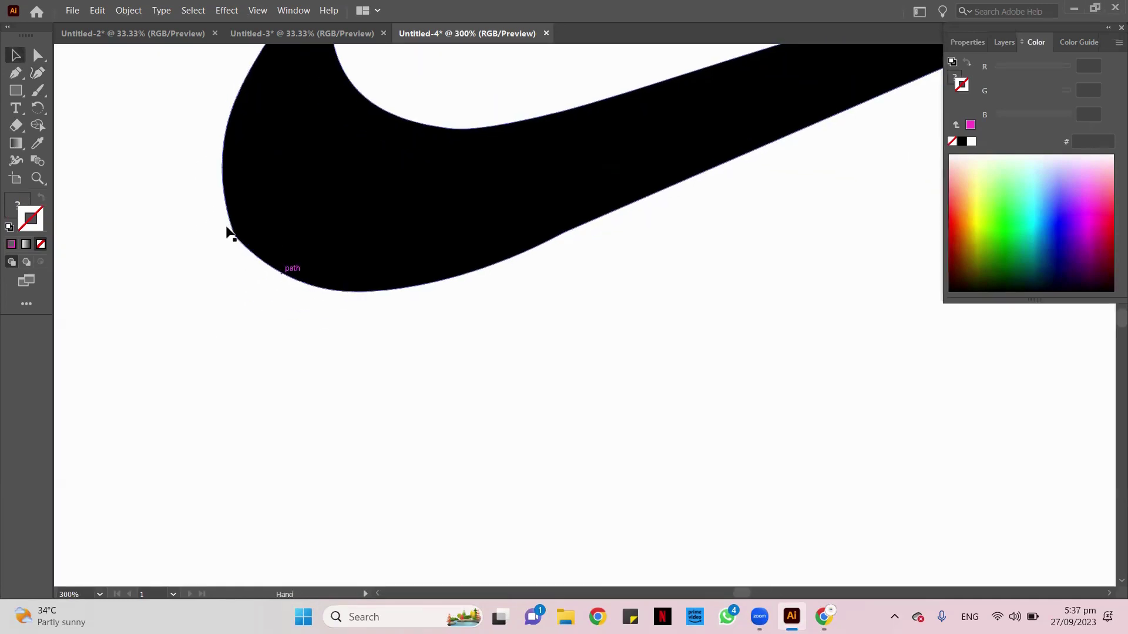
left_click(37, 73)
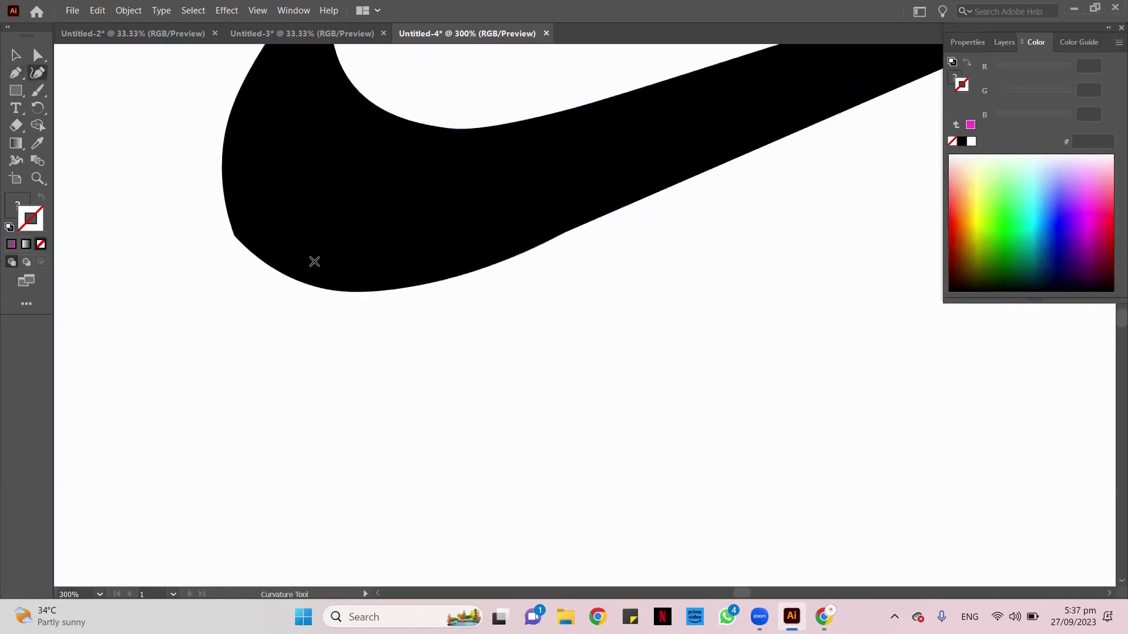
left_click(236, 229)
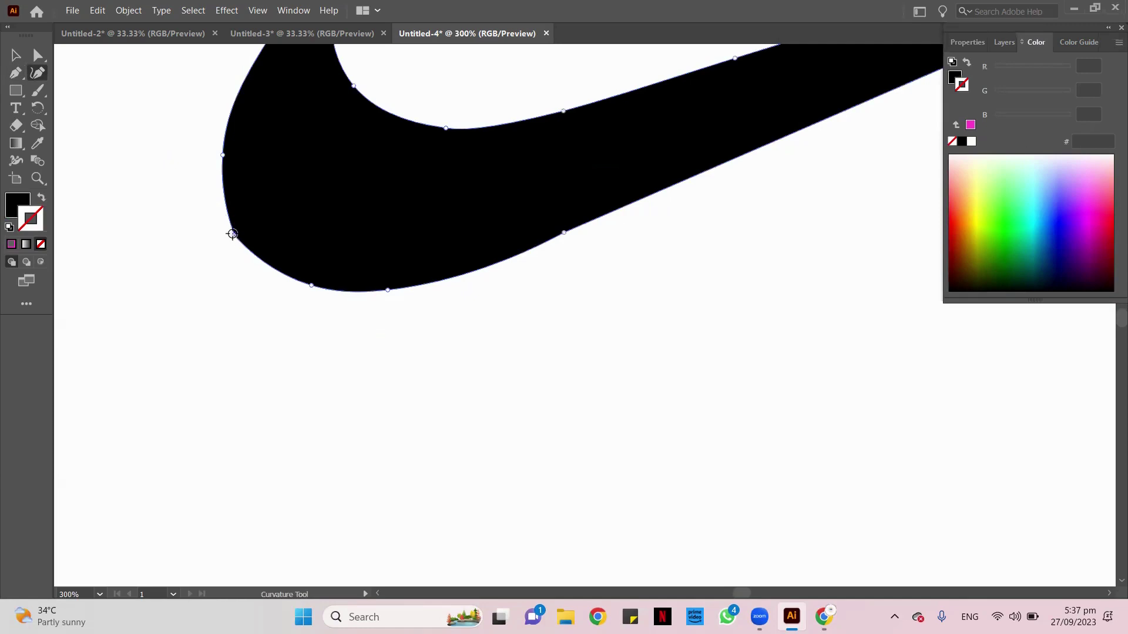
left_click_drag(232, 234, 242, 232)
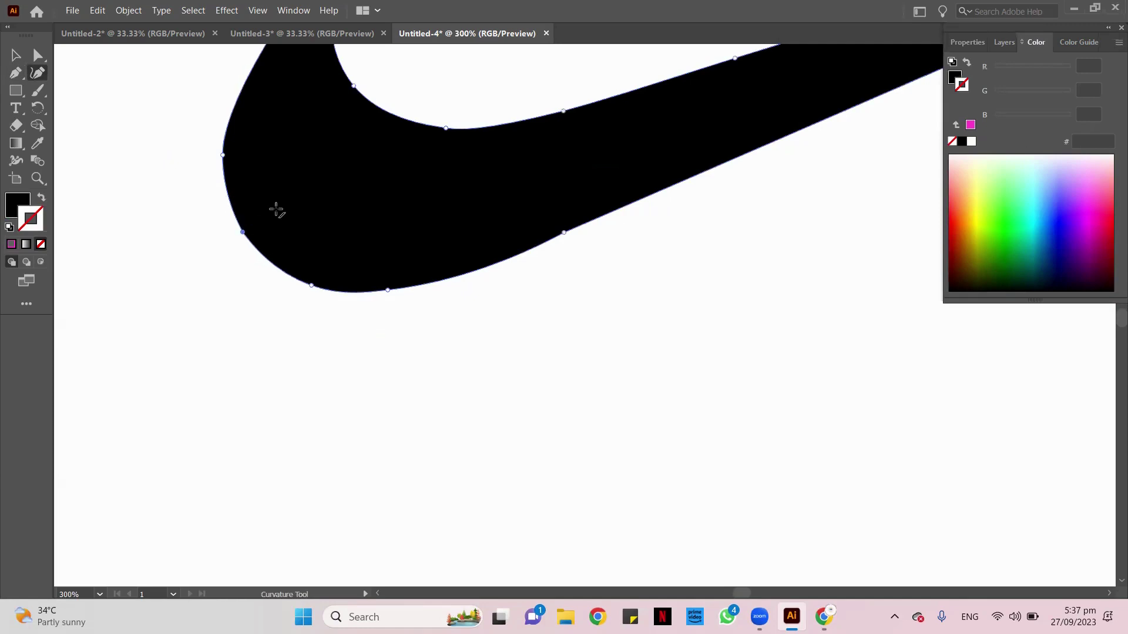
- Reshape the swoosh's lower edge with added curve points at its middle and near the tail, and reposition the anchor before the bend
key("ctrl+1")
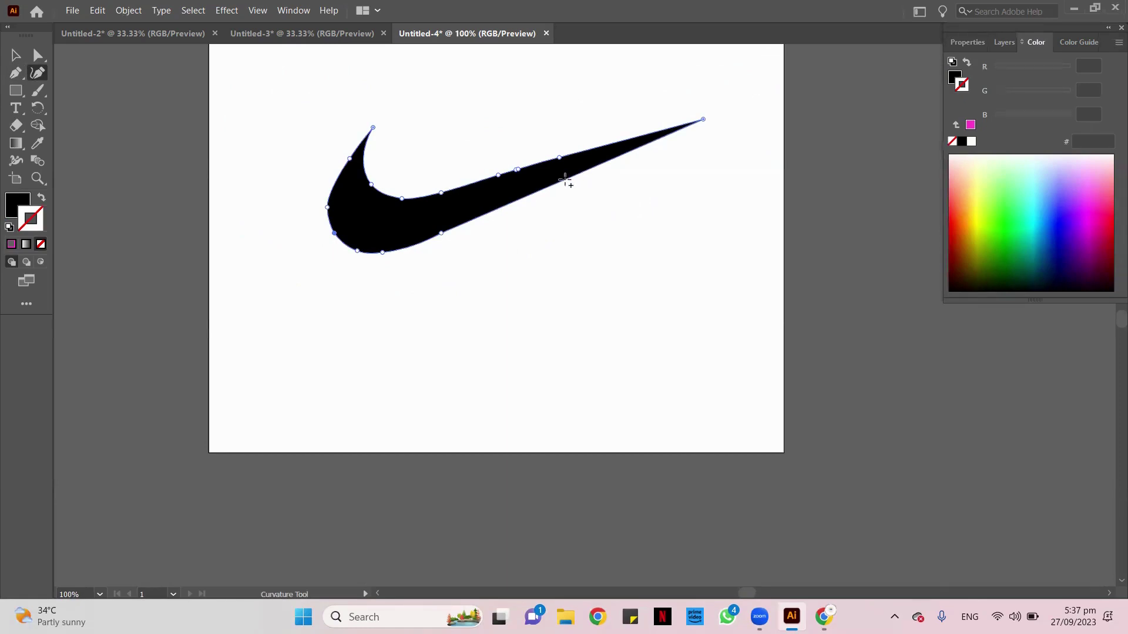
left_click_drag(565, 182, 502, 211)
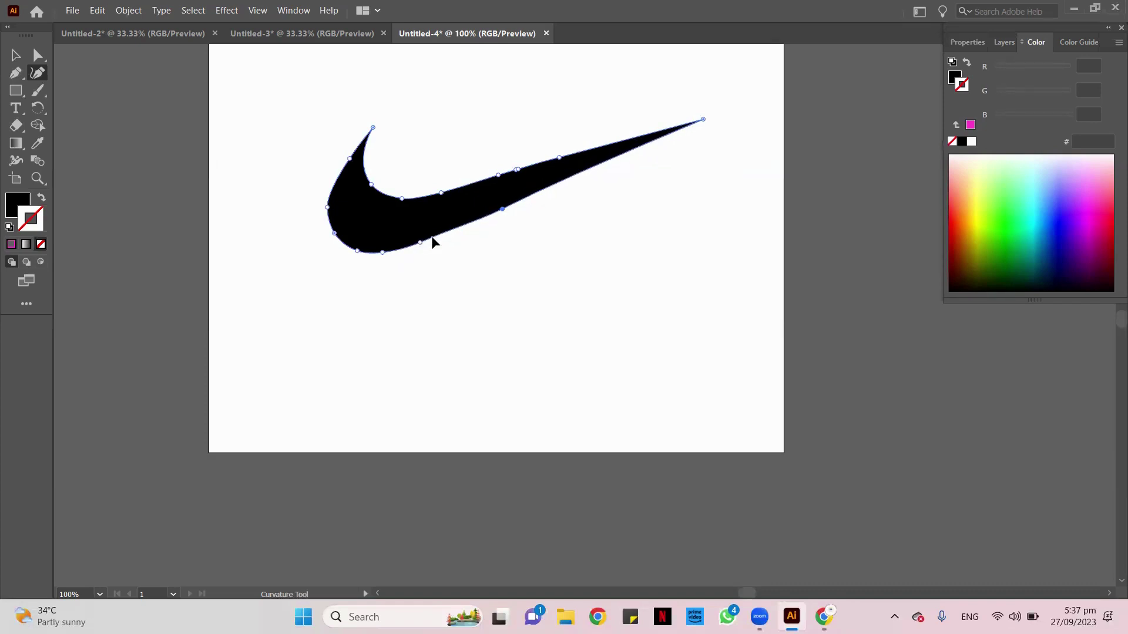
left_click(446, 233)
scroll(720, 137, "up", 3)
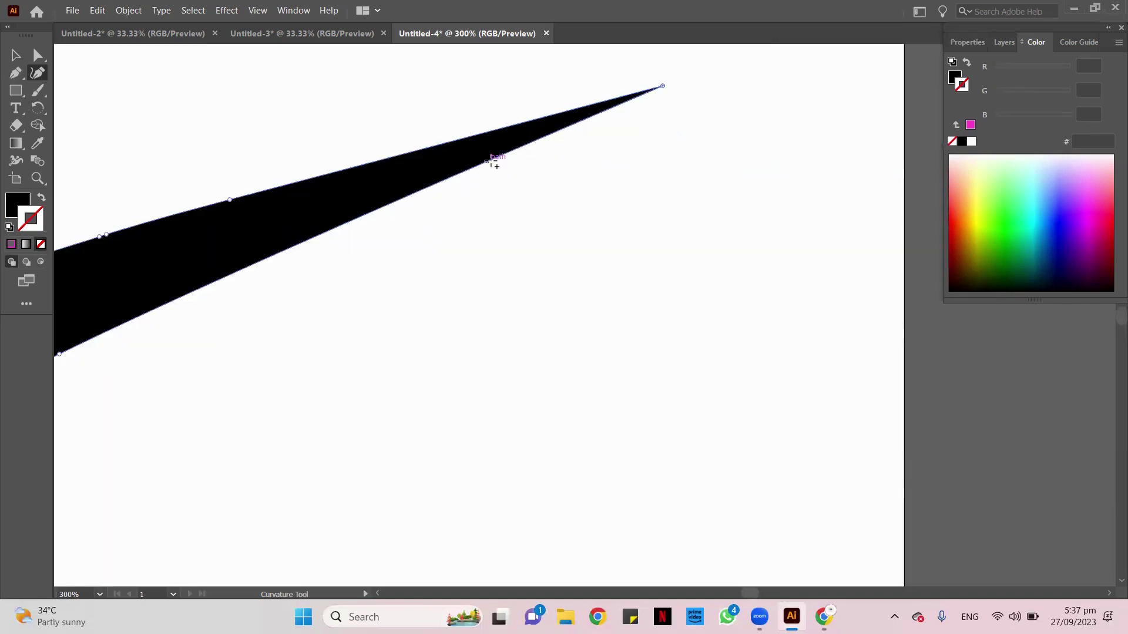
left_click_drag(492, 163, 383, 202)
scroll(362, 211, "down", 2)
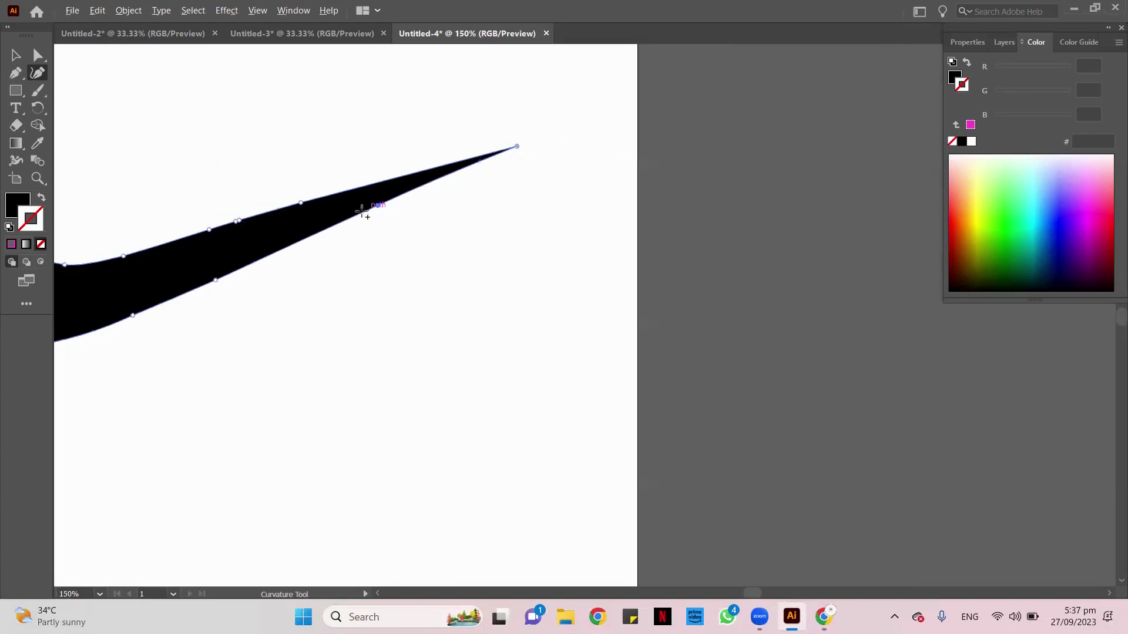
scroll(363, 212, "down", 1)
left_click_drag(259, 277, 475, 302)
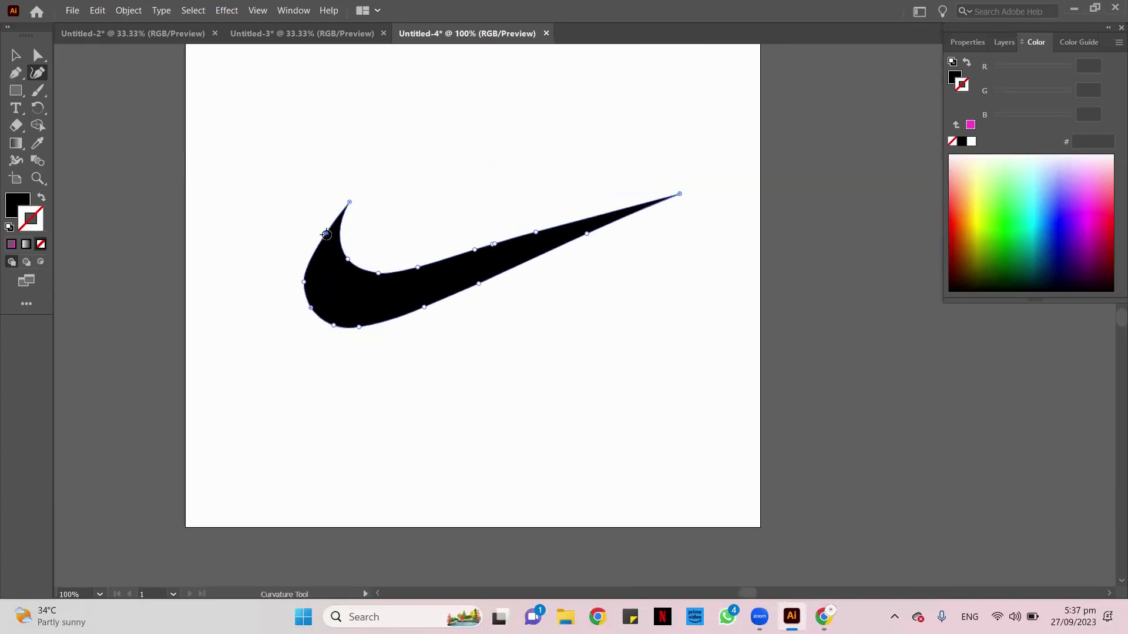
- Bulge the swoosh's upper outer left edge outward and shift the lower-edge anchor toward the rounded bottom
left_click_drag(327, 233, 314, 240)
left_click_drag(425, 306, 385, 322)
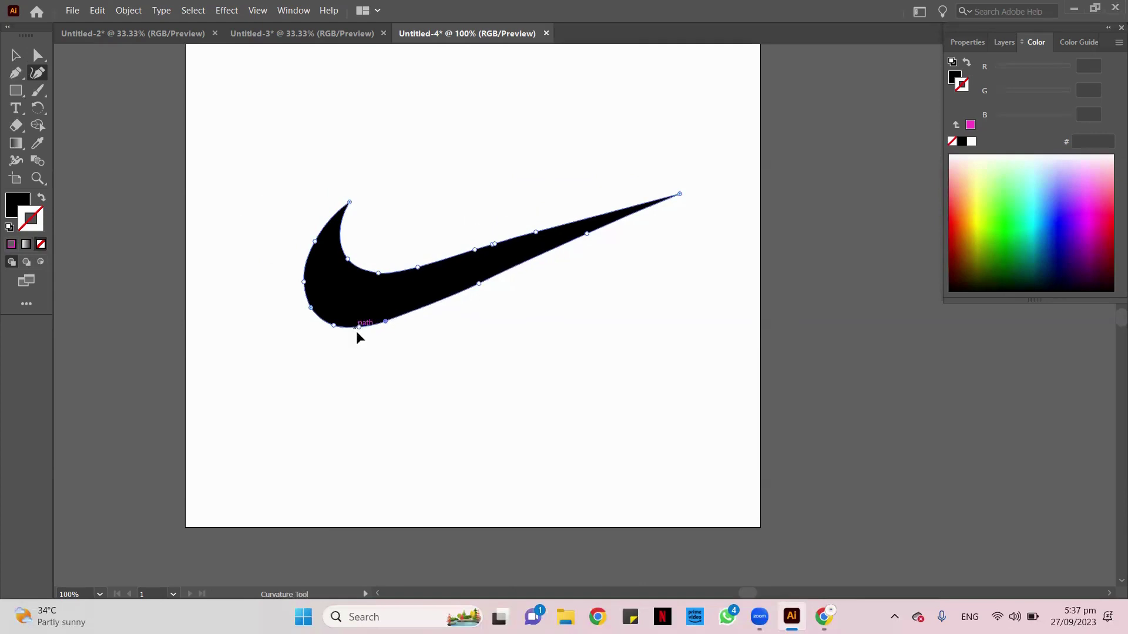
left_click(358, 327)
left_click(15, 57)
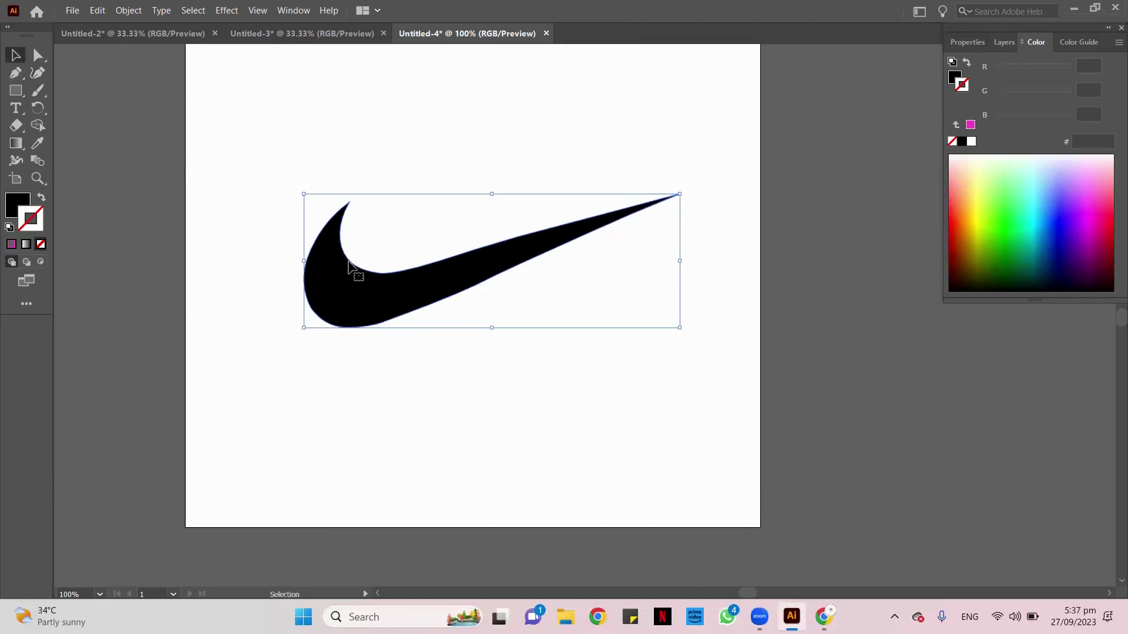
- Add the text "NIKE" above the swoosh, enlarge it to about 111 pt and position it over the inner curve
left_click(15, 108)
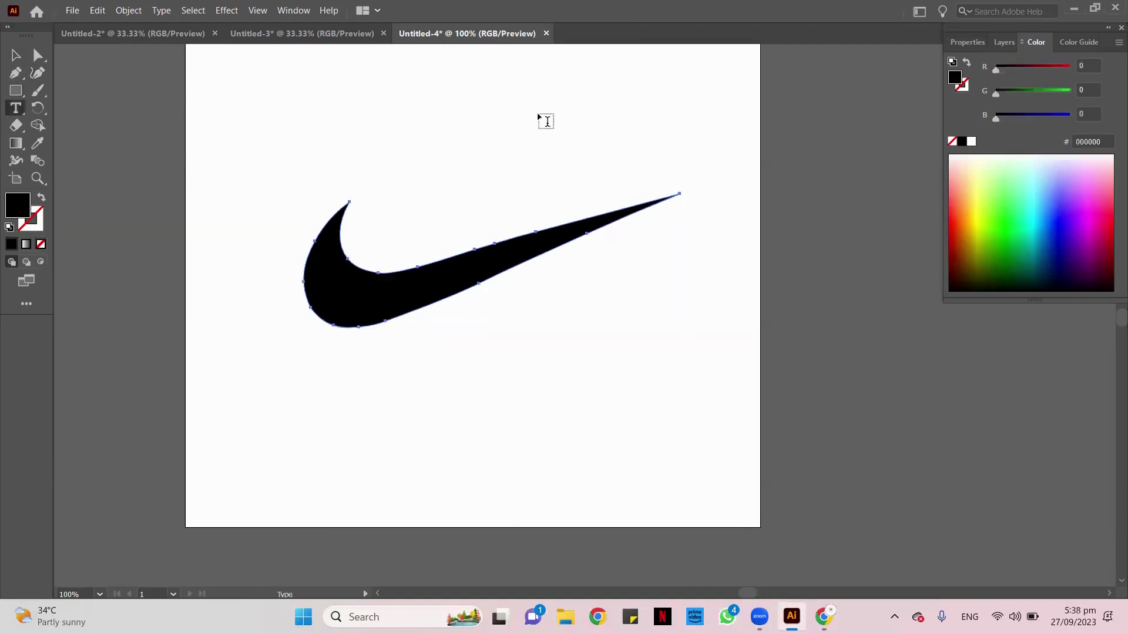
left_click(430, 180)
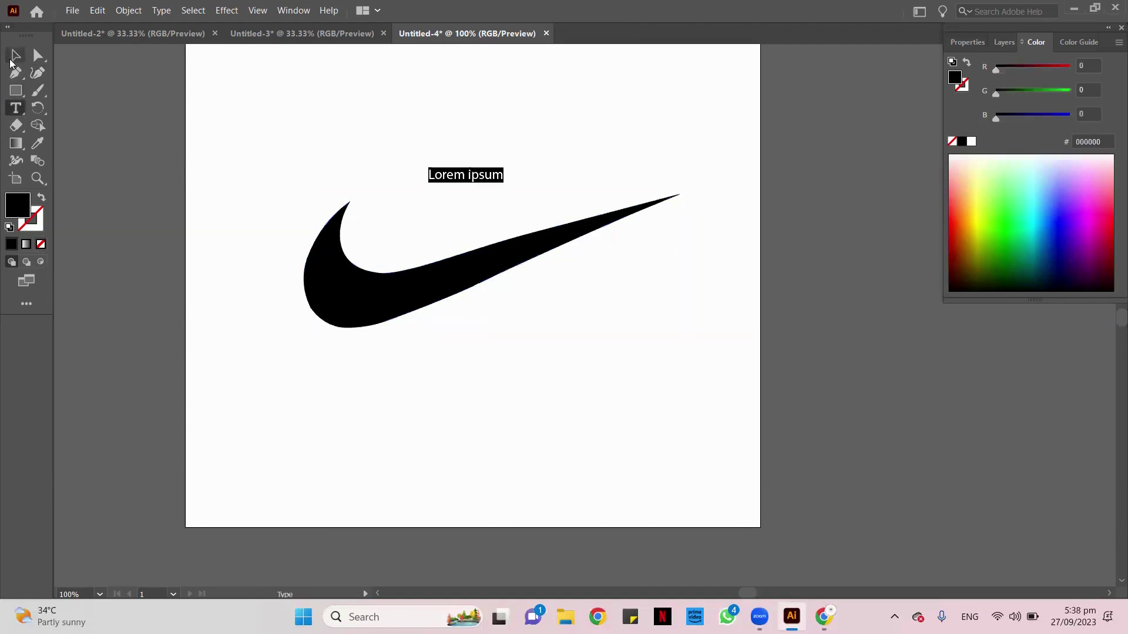
left_click(15, 55)
double_click(464, 178)
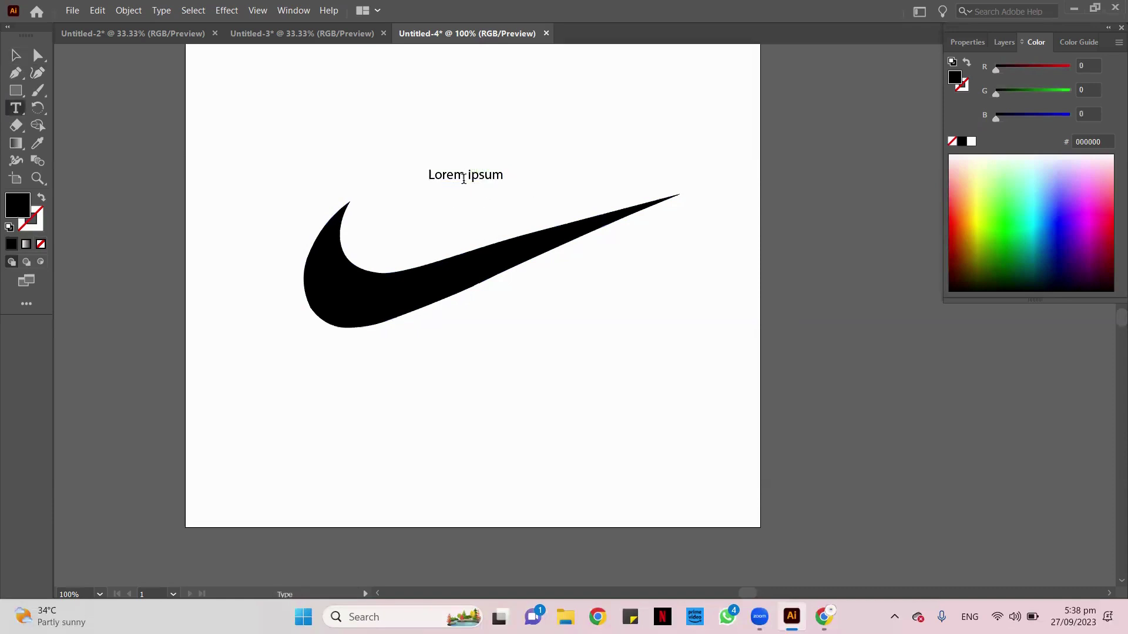
key("ctrl+a")
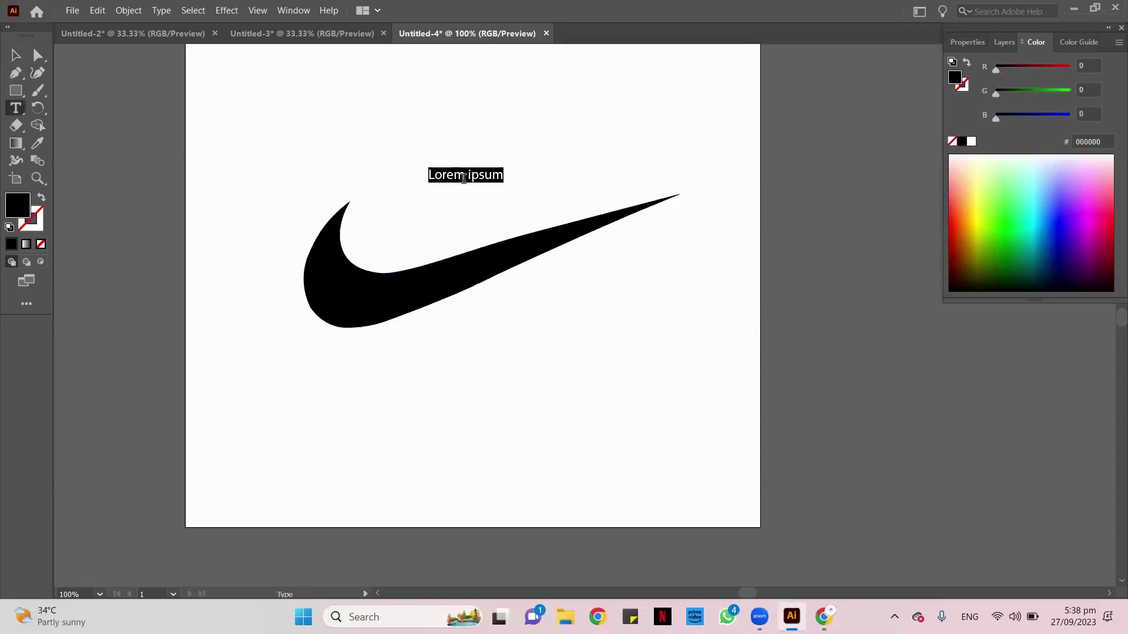
type("NIK")
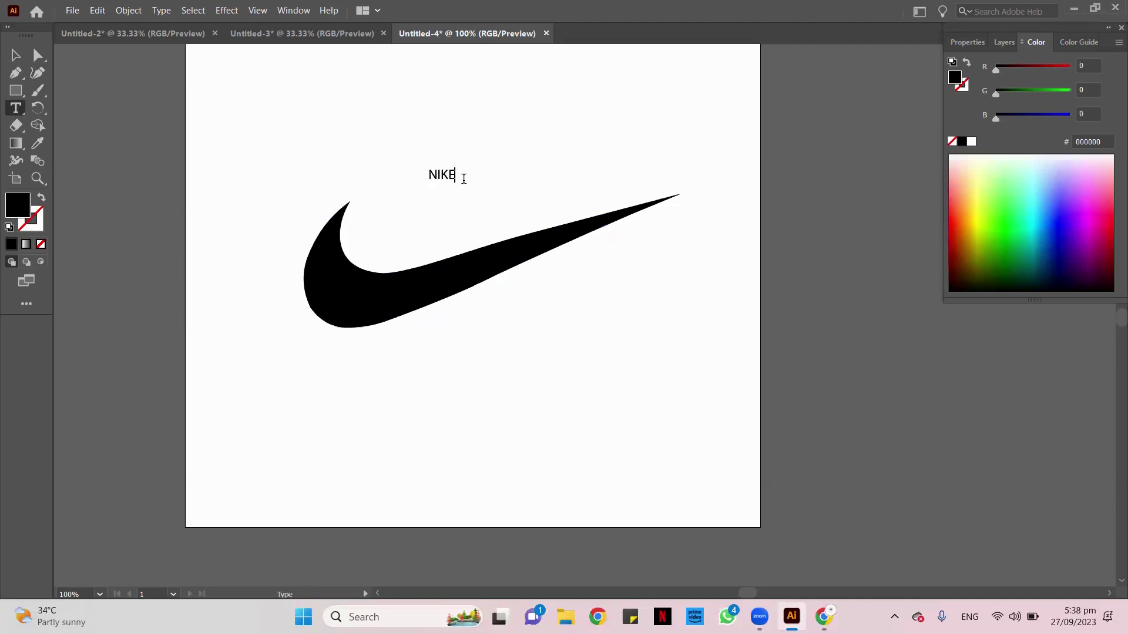
type("E")
left_click(16, 55)
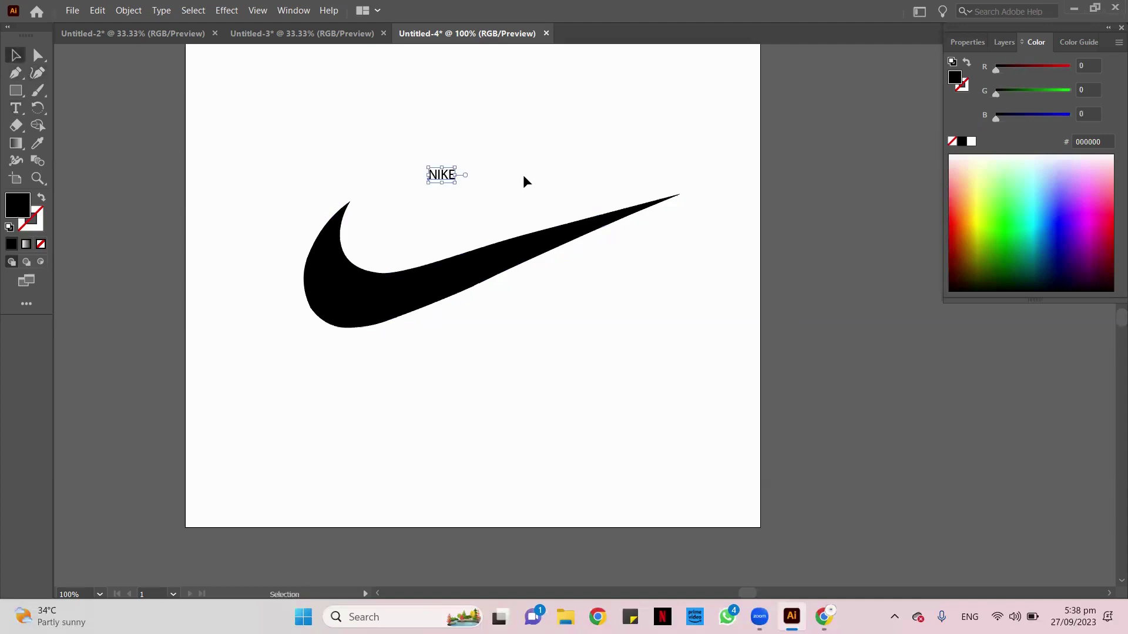
left_click_drag(456, 185, 596, 221)
left_click_drag(515, 202, 561, 201)
- Move the reference Nike logo image to the left side of the artboard, beside the traced logo
key("ctrl+minus")
key("ctrl+minus")
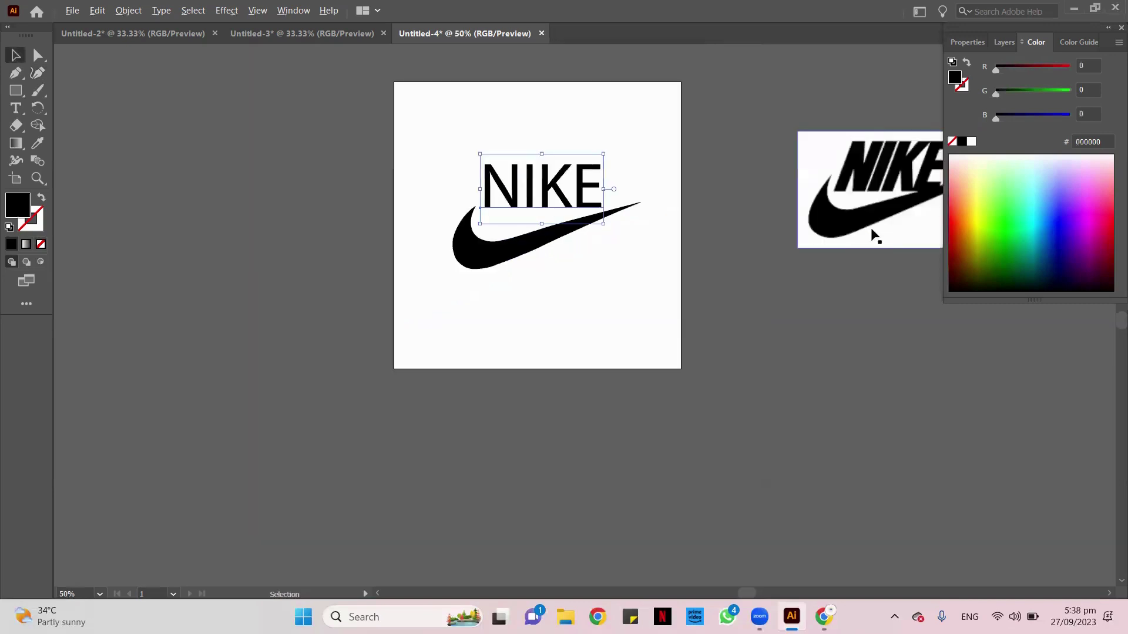
left_click_drag(907, 241, 323, 250)
- Set the font of the NIKE text above the swoosh to Eras Bold ITC
left_click(967, 42)
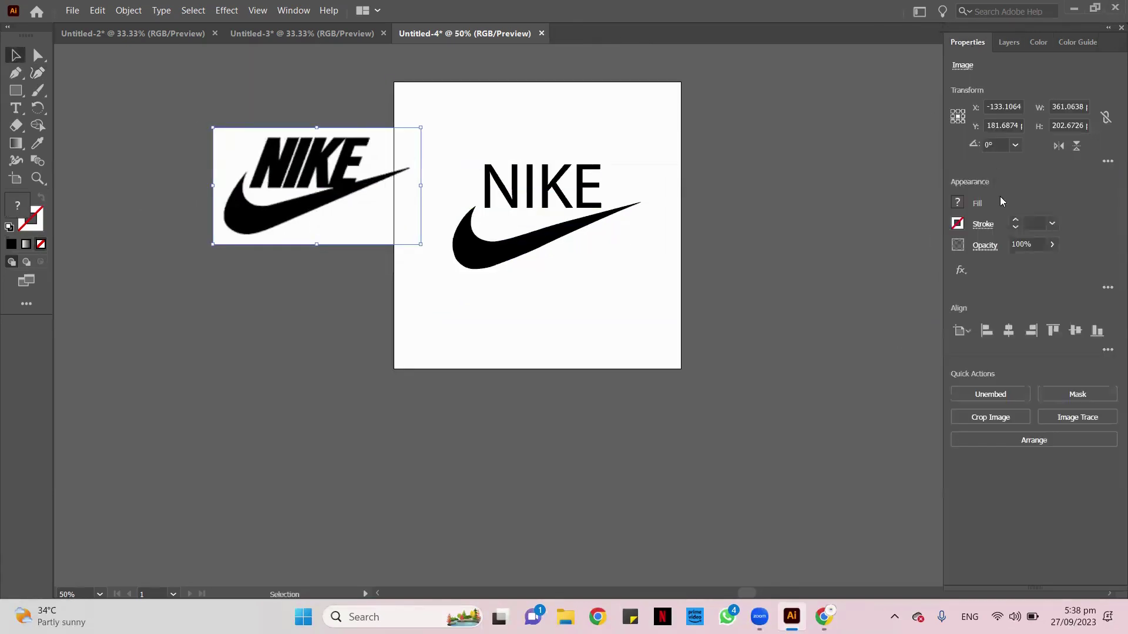
left_click(529, 201)
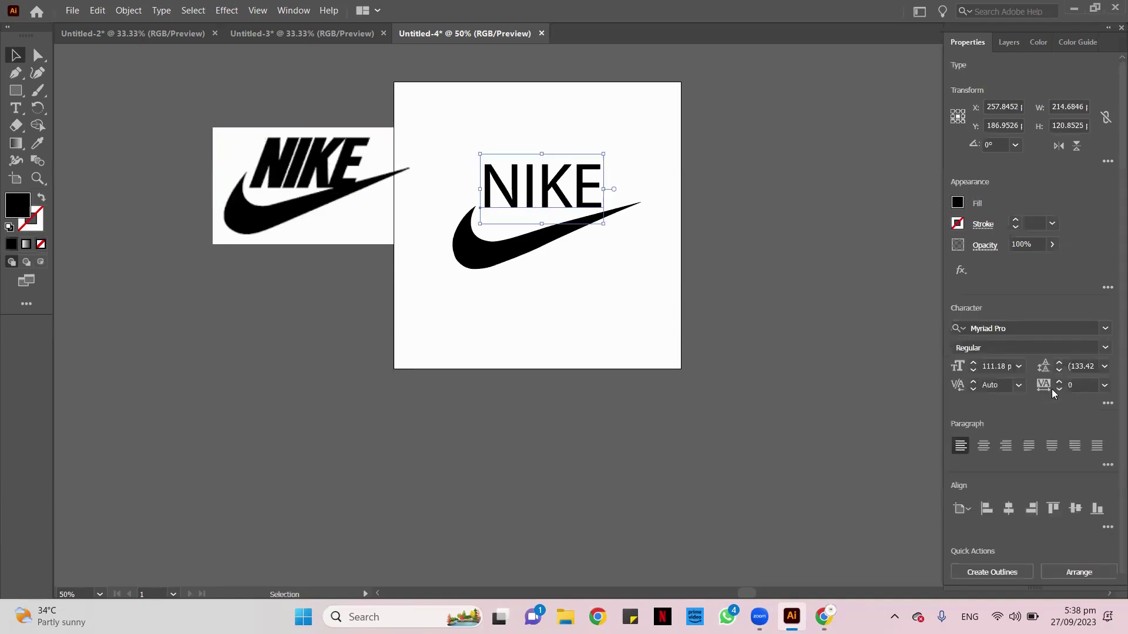
left_click(1106, 330)
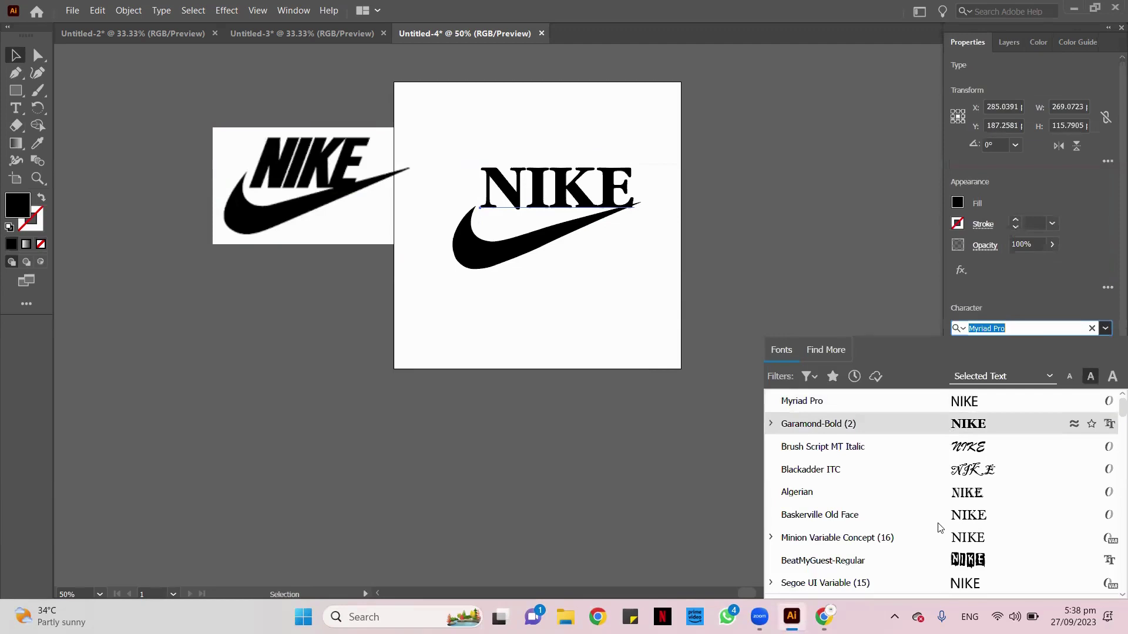
scroll(934, 520, "down", 1)
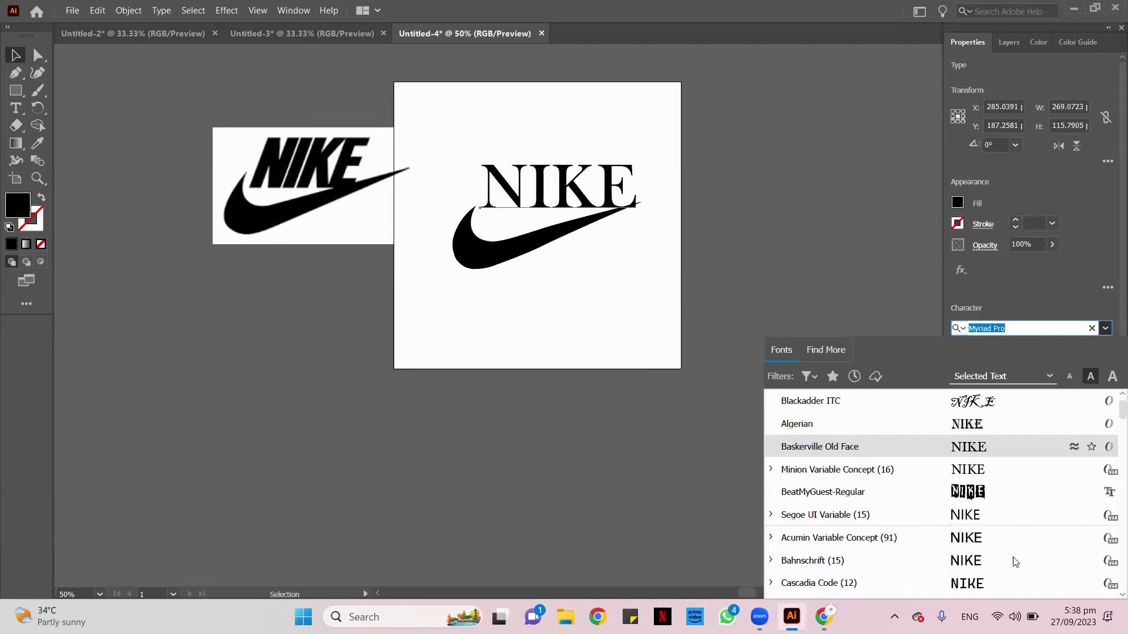
scroll(1030, 522, "down", 6)
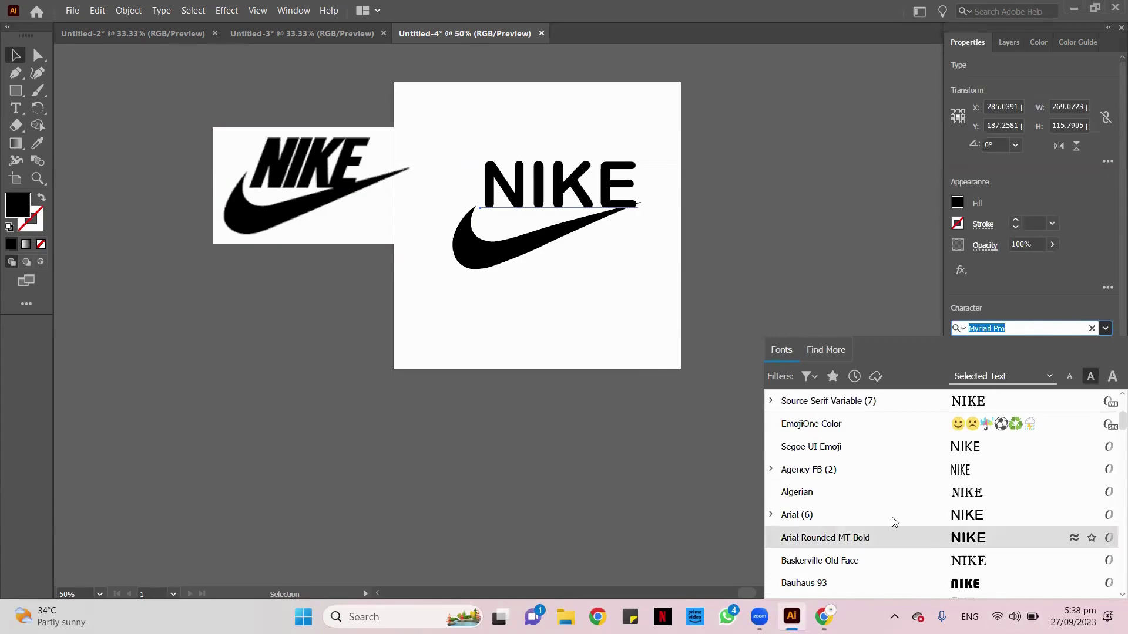
scroll(892, 520, "down", 2)
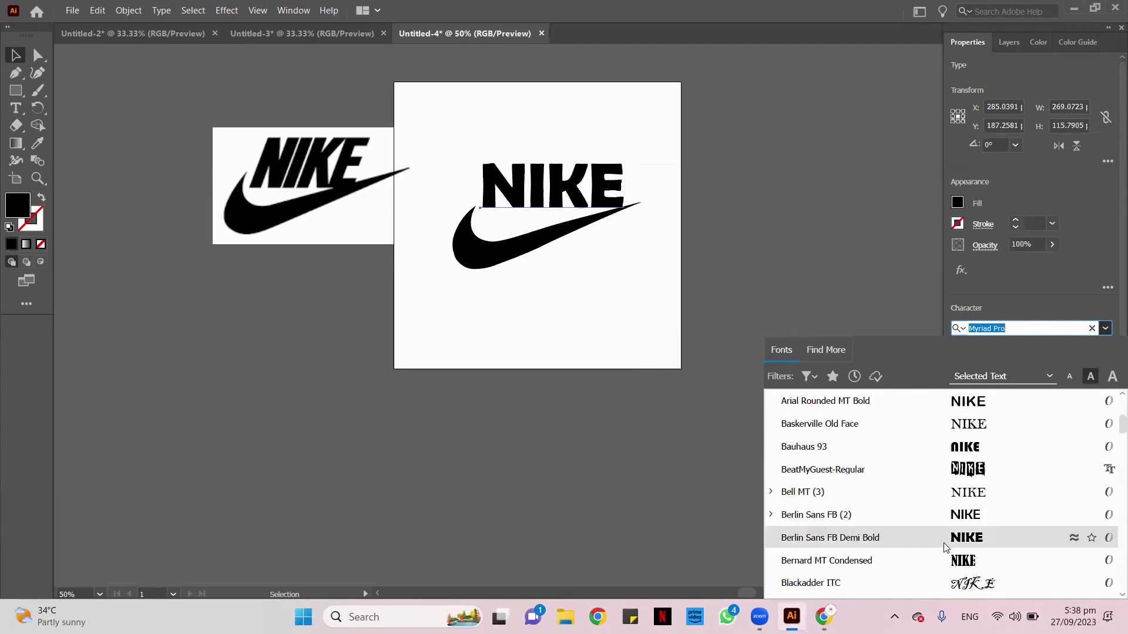
scroll(939, 552, "down", 1)
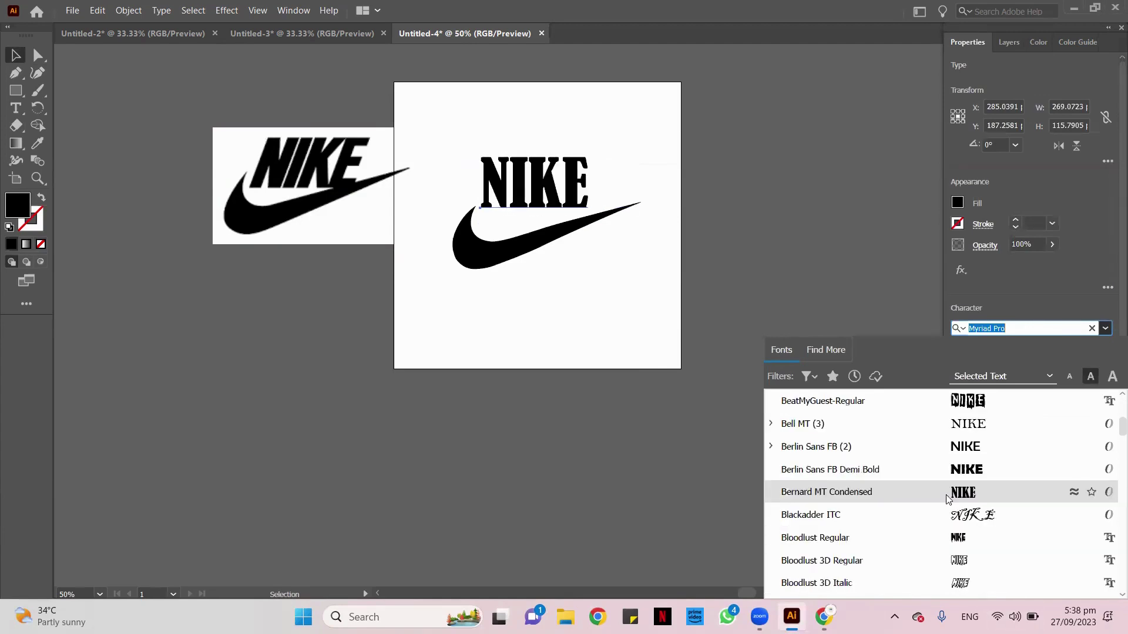
scroll(942, 517, "down", 6)
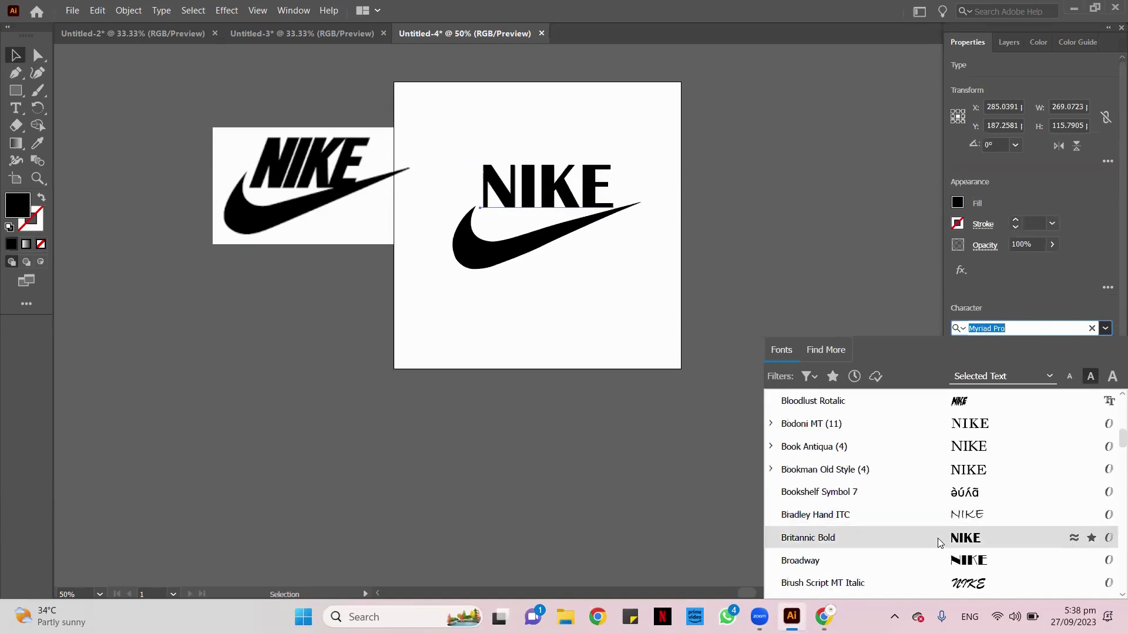
scroll(915, 552, "down", 6)
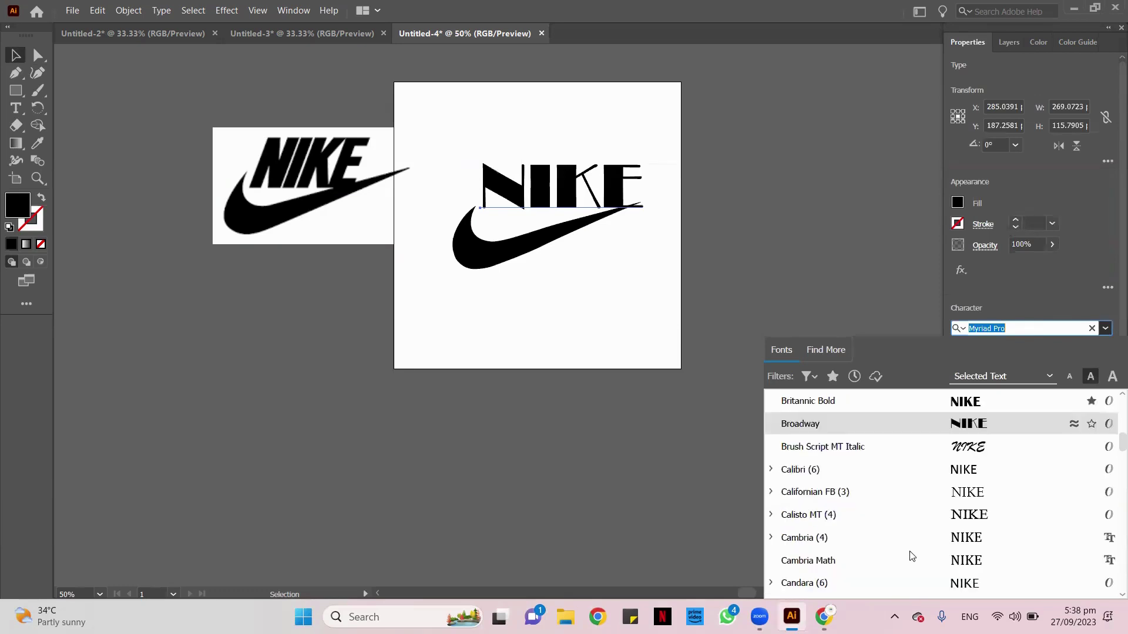
scroll(910, 549, "down", 1)
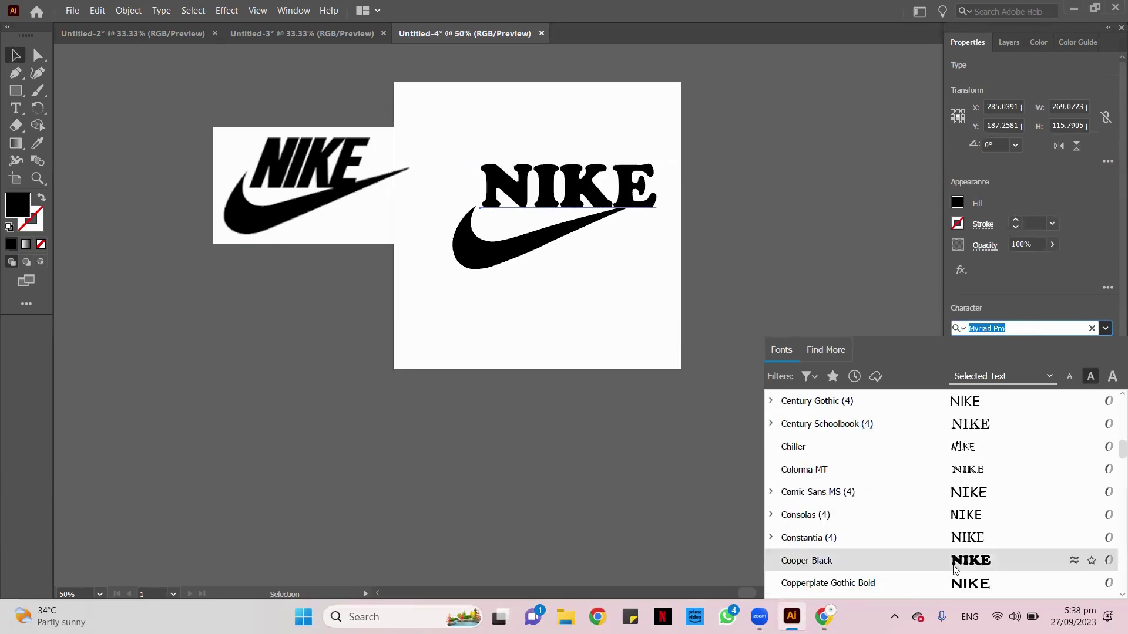
scroll(896, 564, "down", 5)
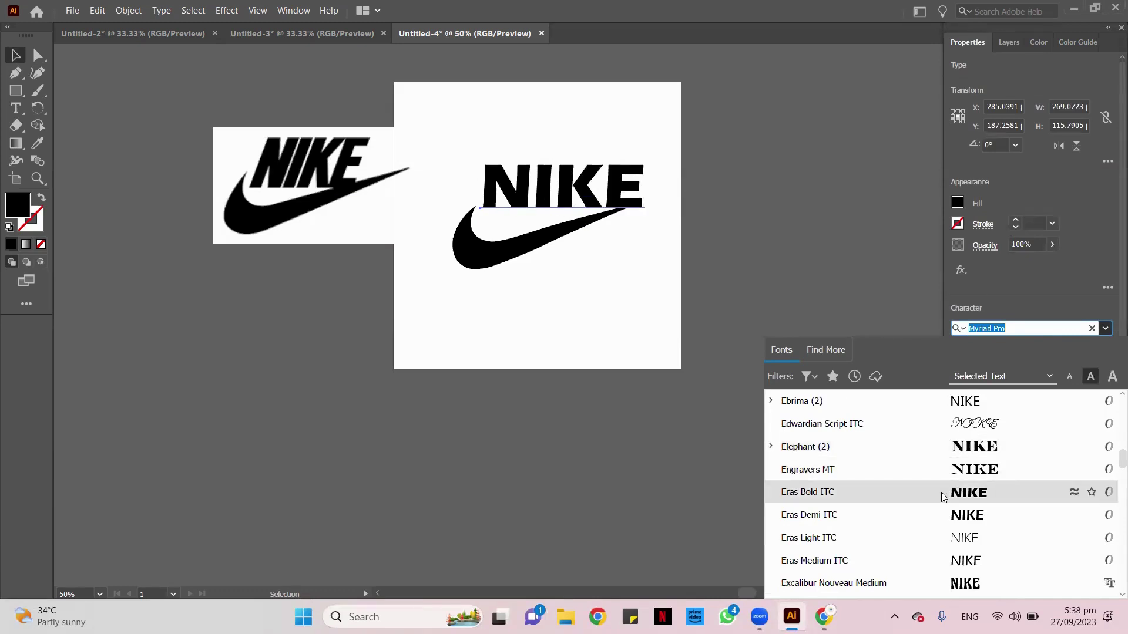
left_click(942, 495)
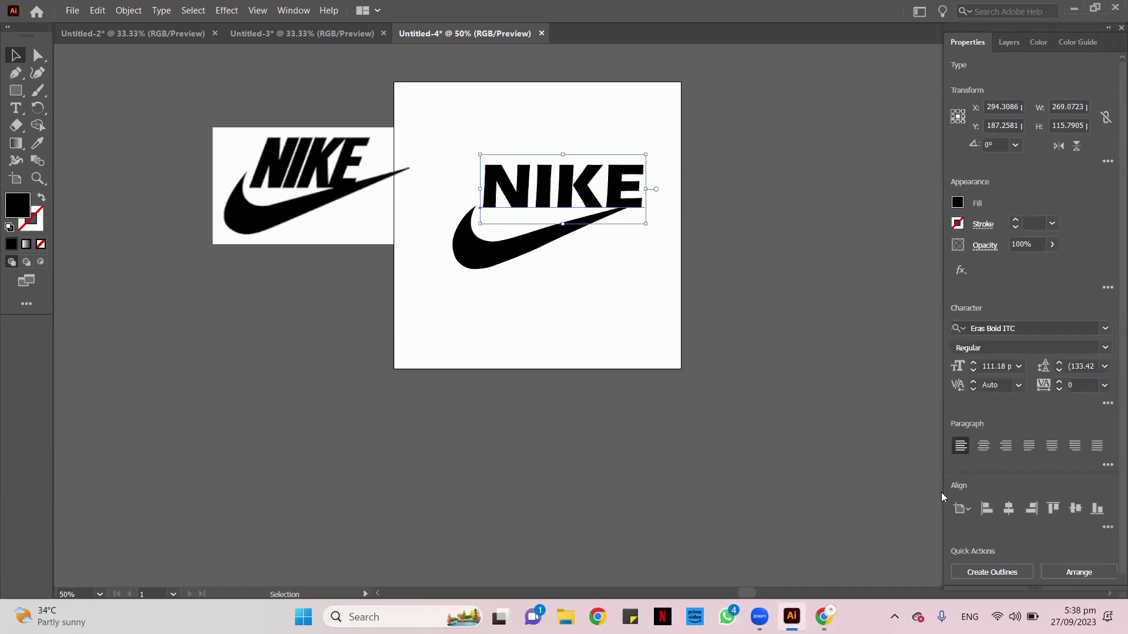
- Browse the font list with live previews on the NIKE text for a closer match to the reference, keeping the current font
left_click(1105, 327)
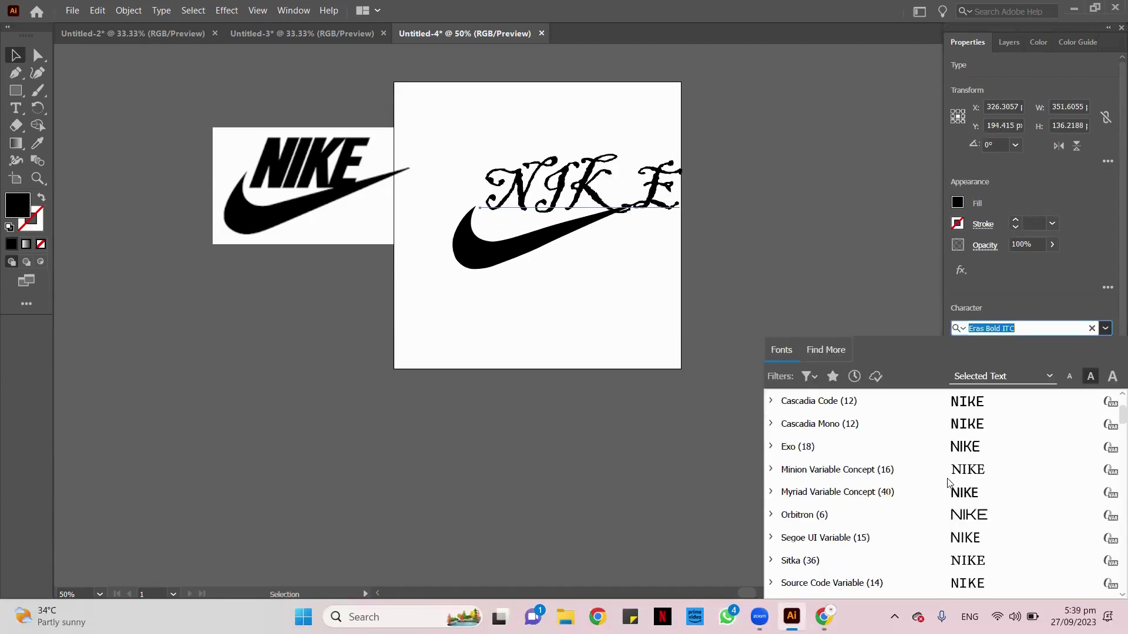
scroll(947, 482, "down", 6)
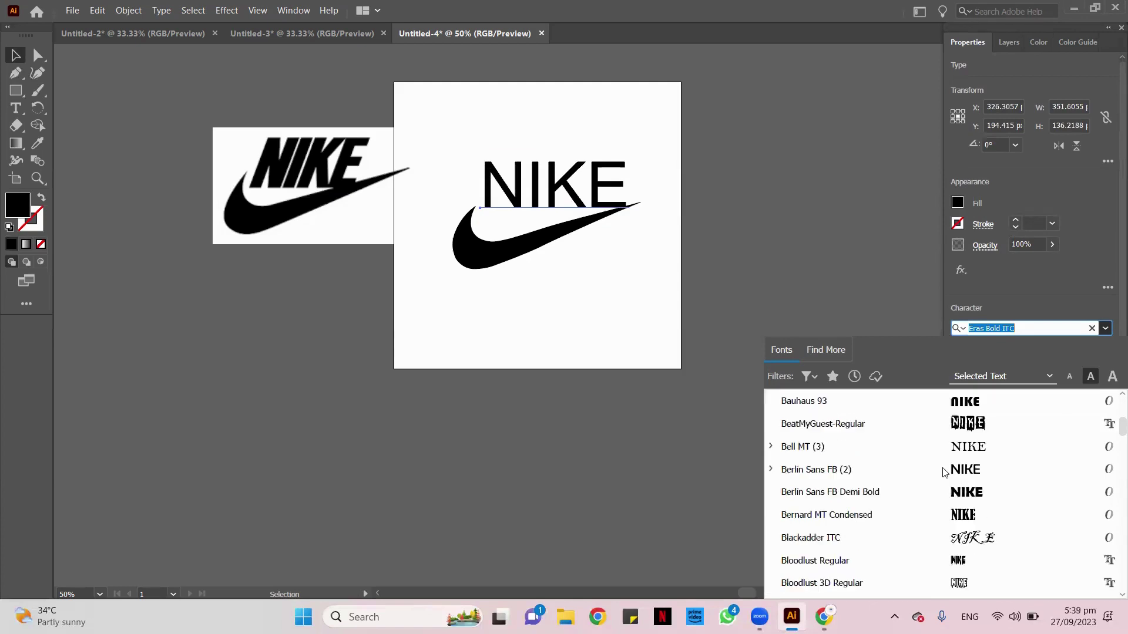
scroll(944, 472, "down", 1)
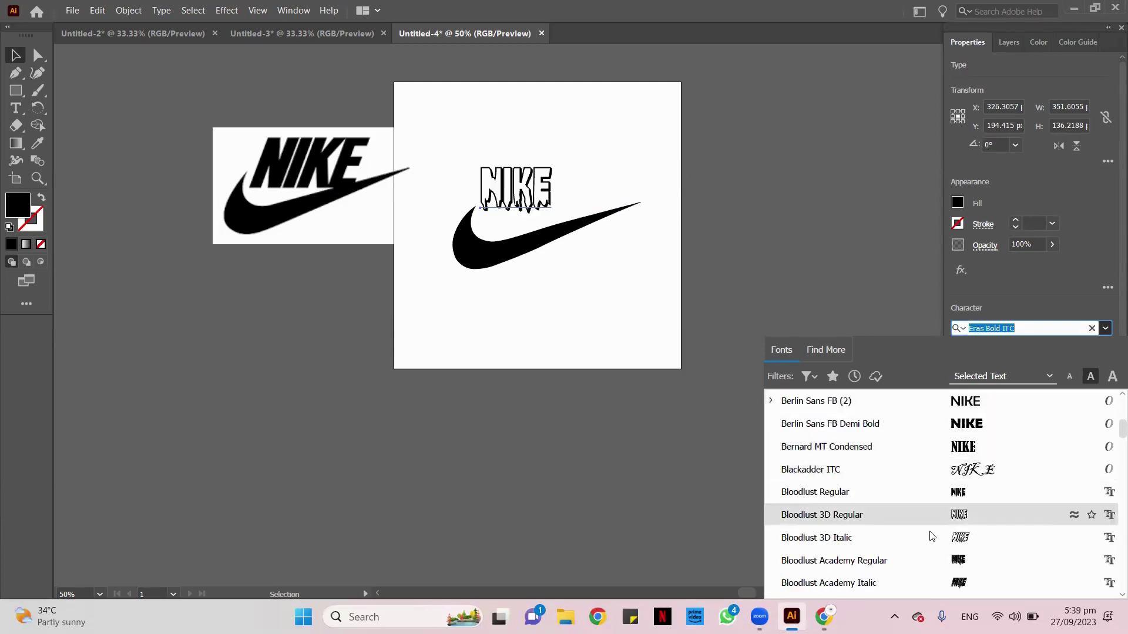
scroll(933, 516, "down", 2)
scroll(949, 459, "up", 2)
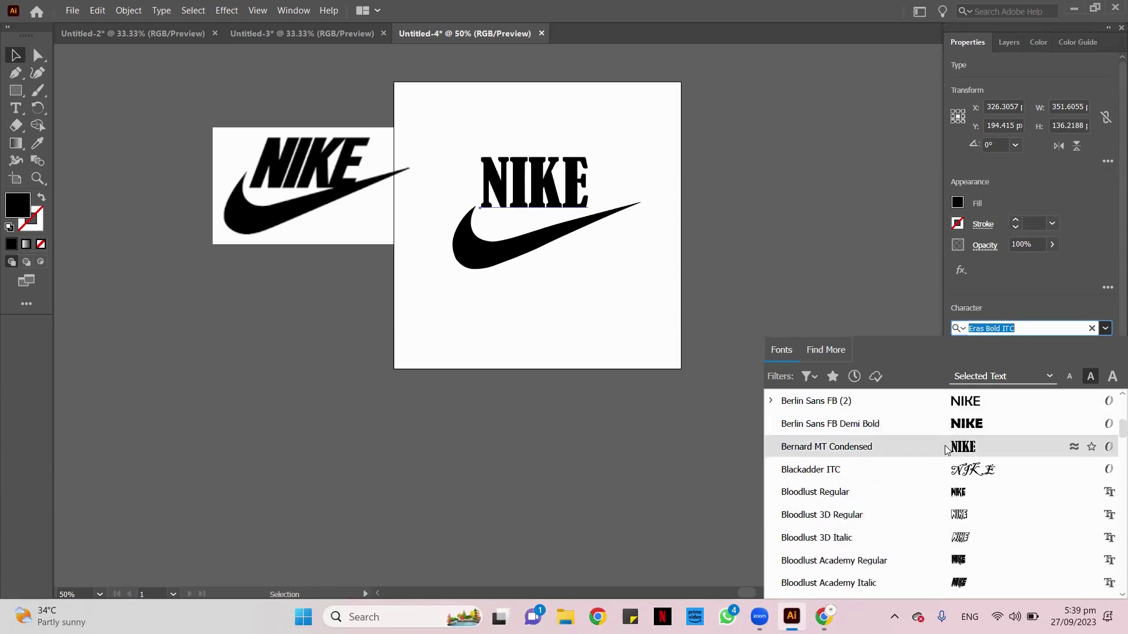
scroll(936, 516, "down", 5)
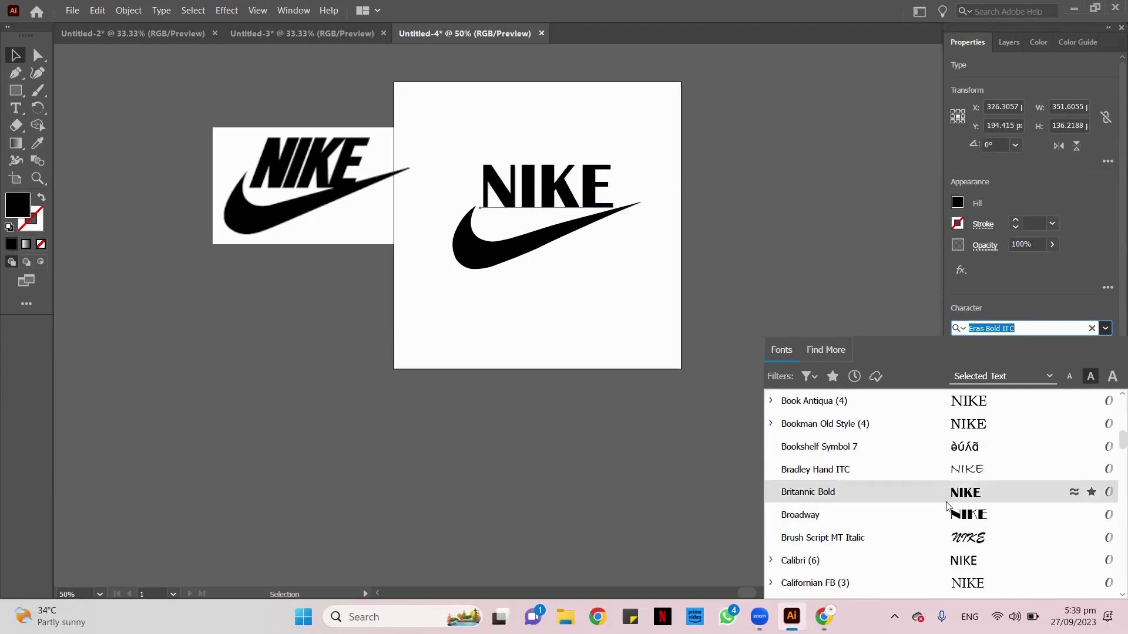
scroll(921, 536, "down", 6)
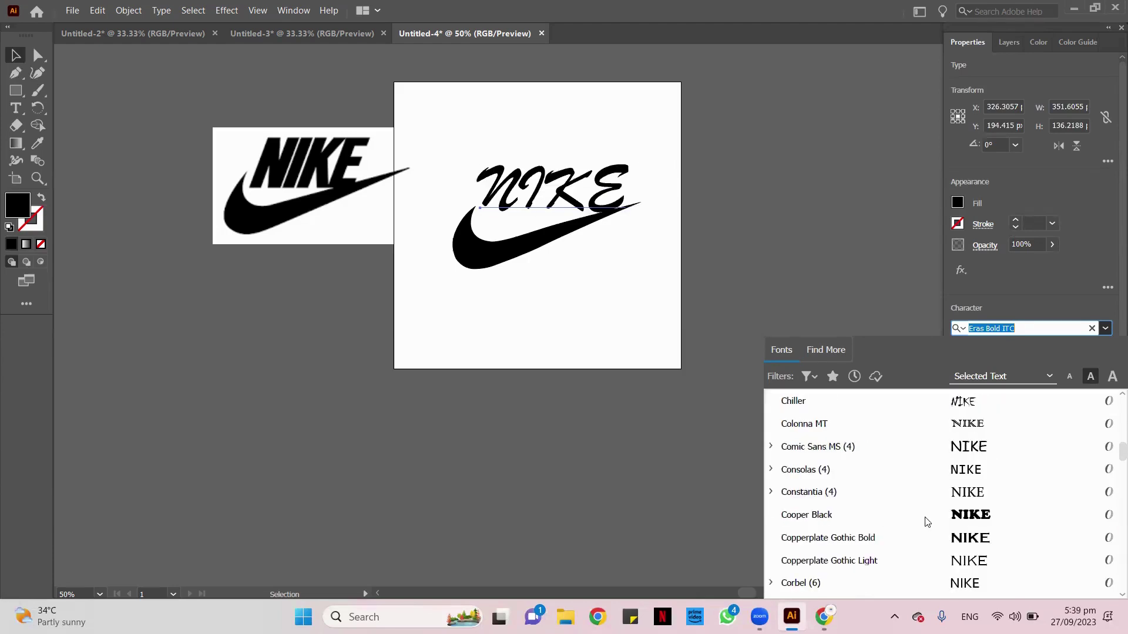
scroll(927, 521, "down", 6)
scroll(927, 516, "down", 5)
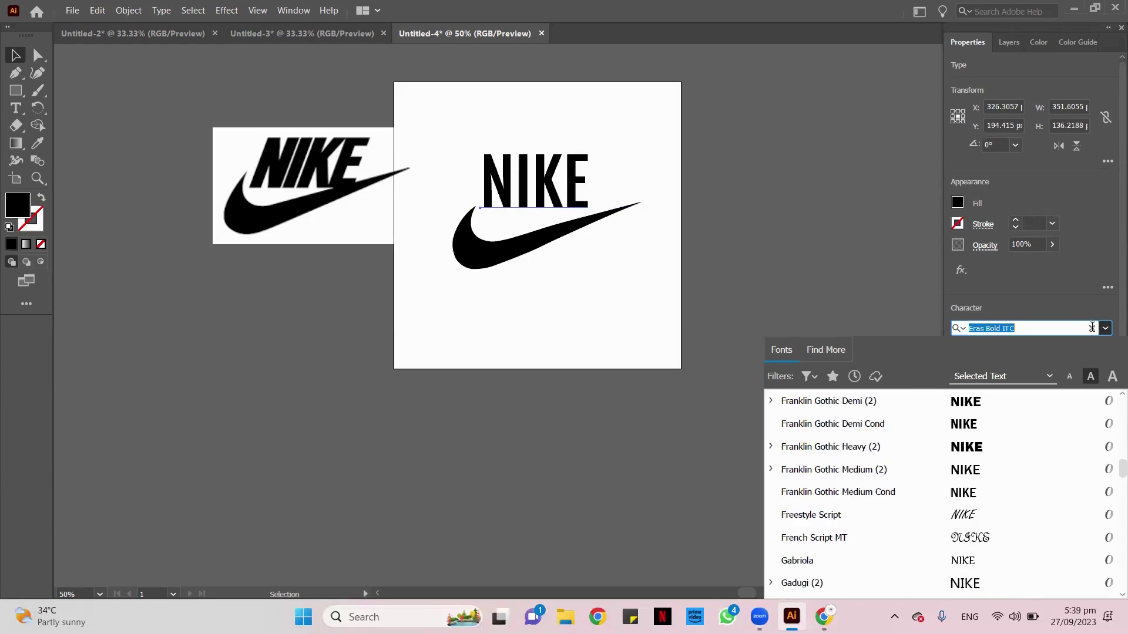
left_click(881, 279)
left_click(838, 500)
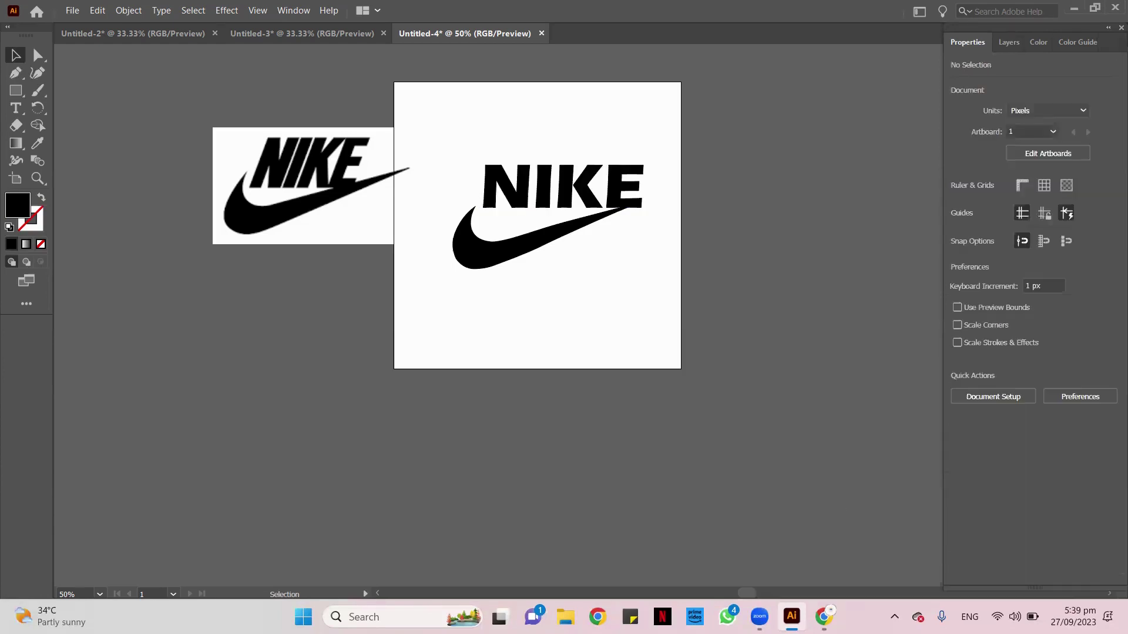
- Switch to Chrome and search Google for "nike logo font" in the nike logo results page
key("alt+Tab")
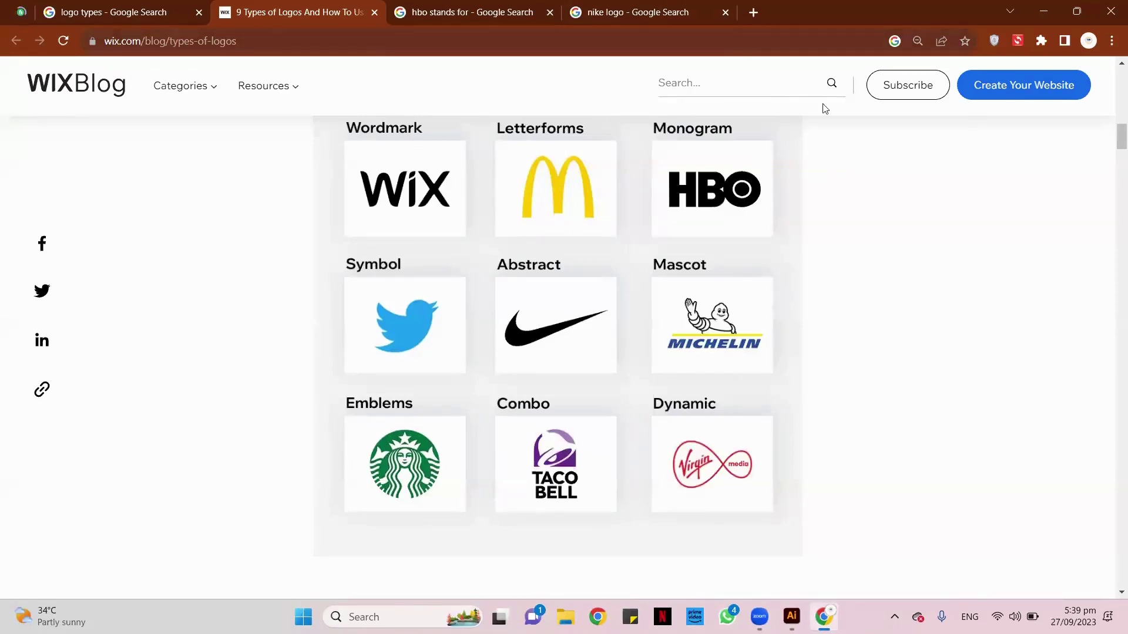
left_click(669, 12)
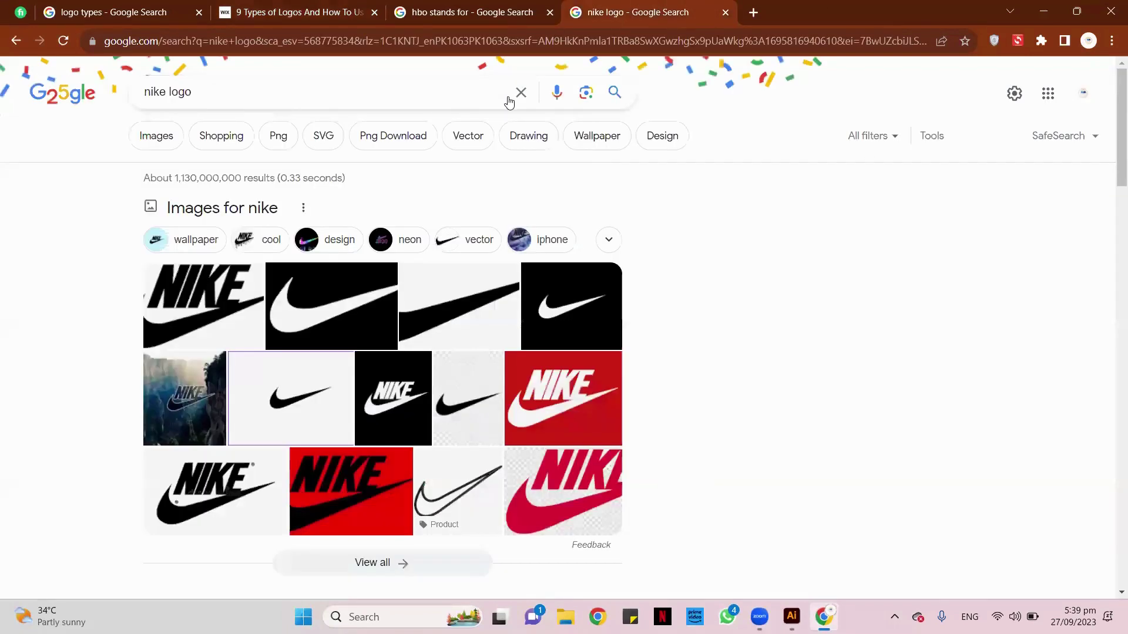
left_click(517, 97)
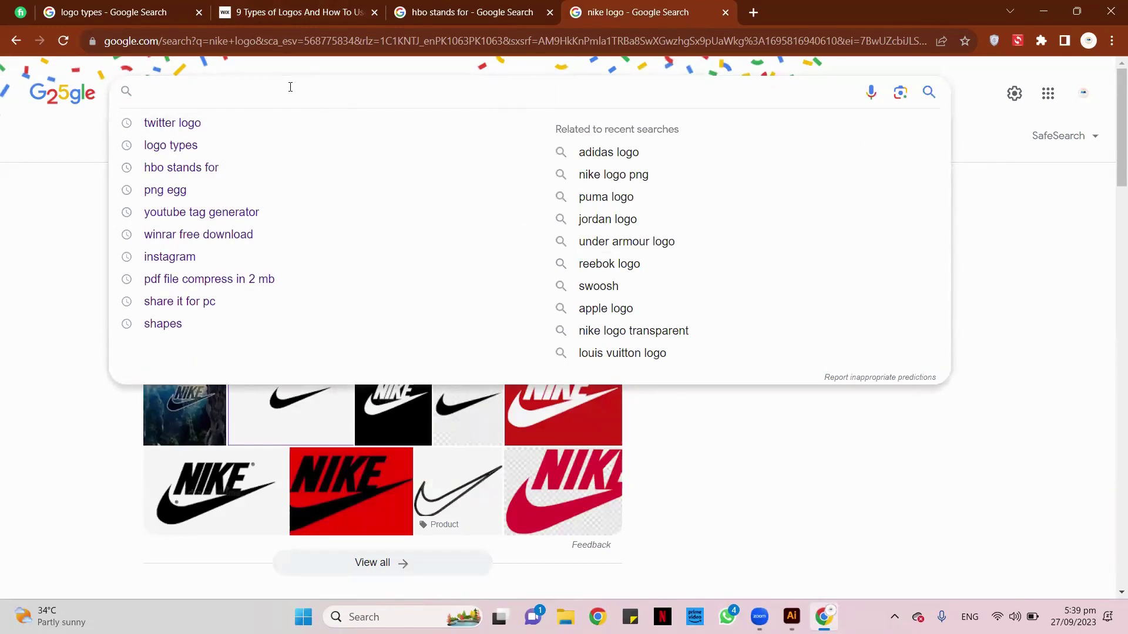
type("NIKE")
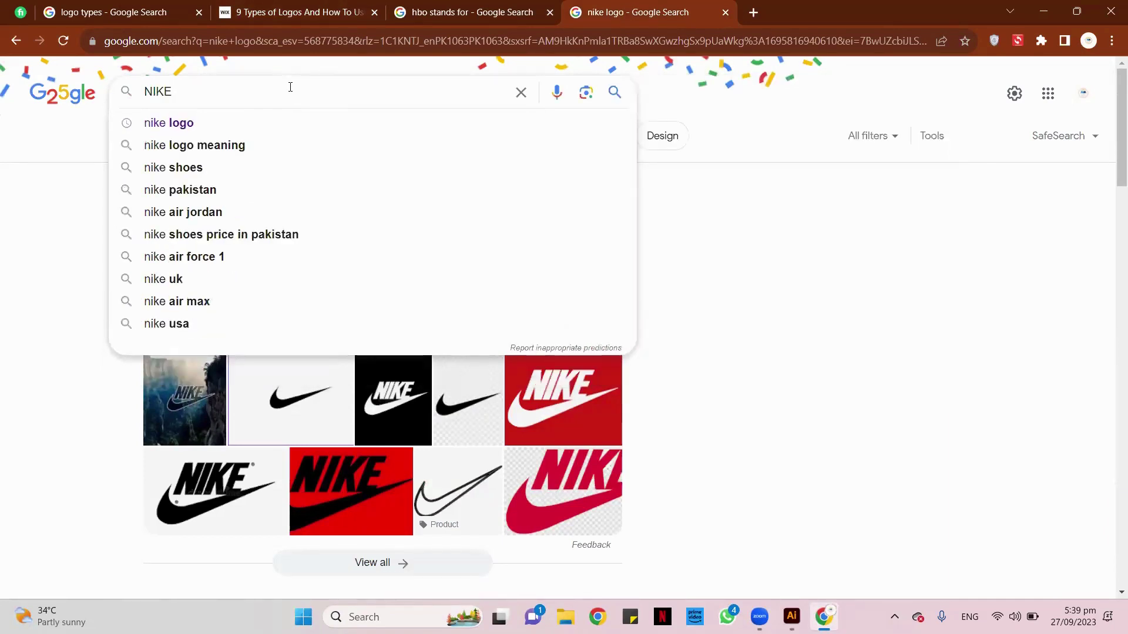
type(" logo")
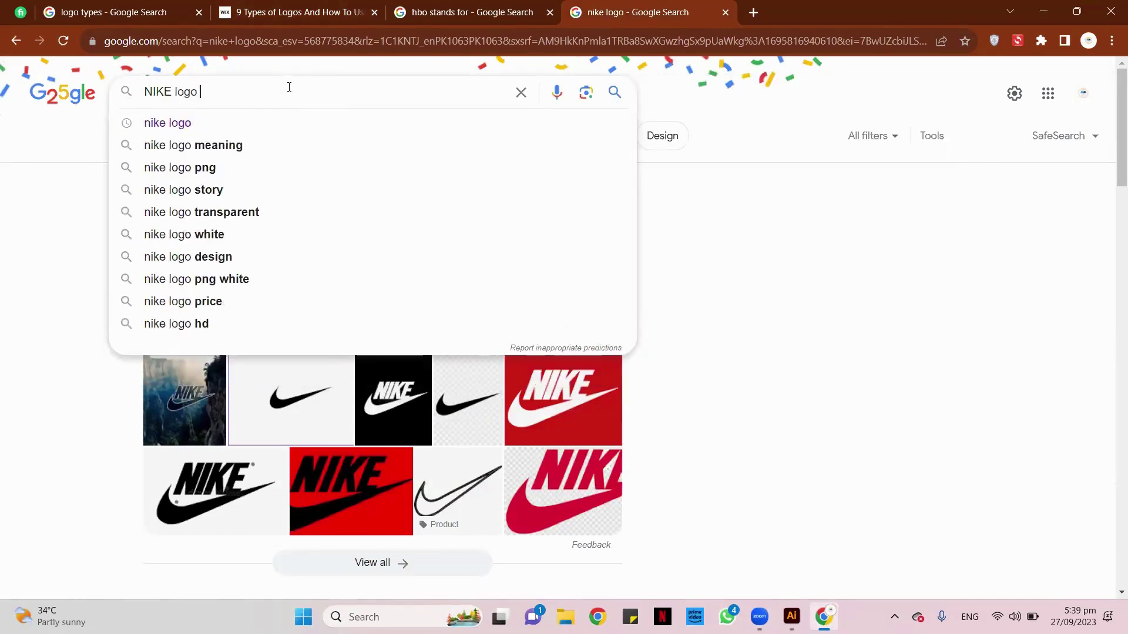
type(" fo")
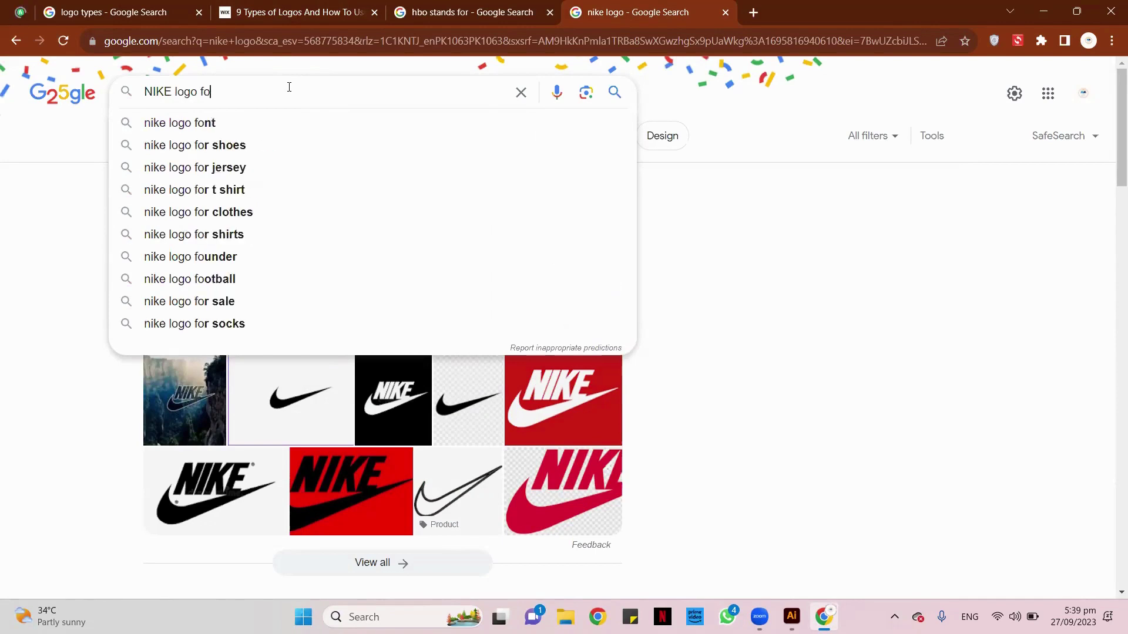
left_click(273, 119)
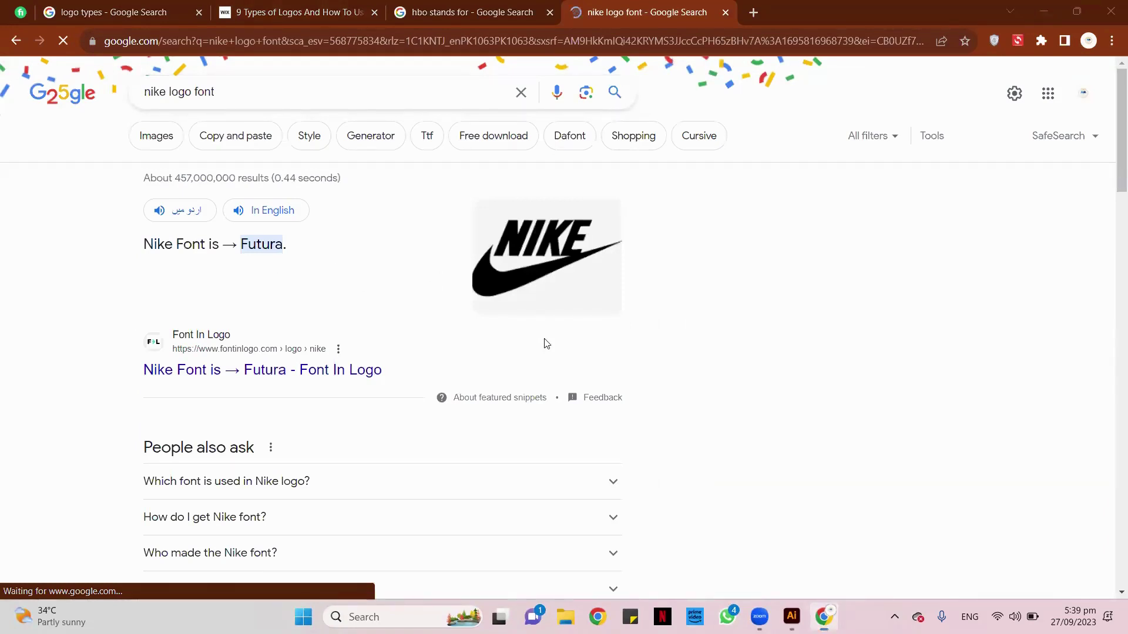
- Copy the font name "Futura." from the featured answer in the search results
left_click_drag(246, 246, 287, 250)
right_click(260, 252)
left_click(301, 264)
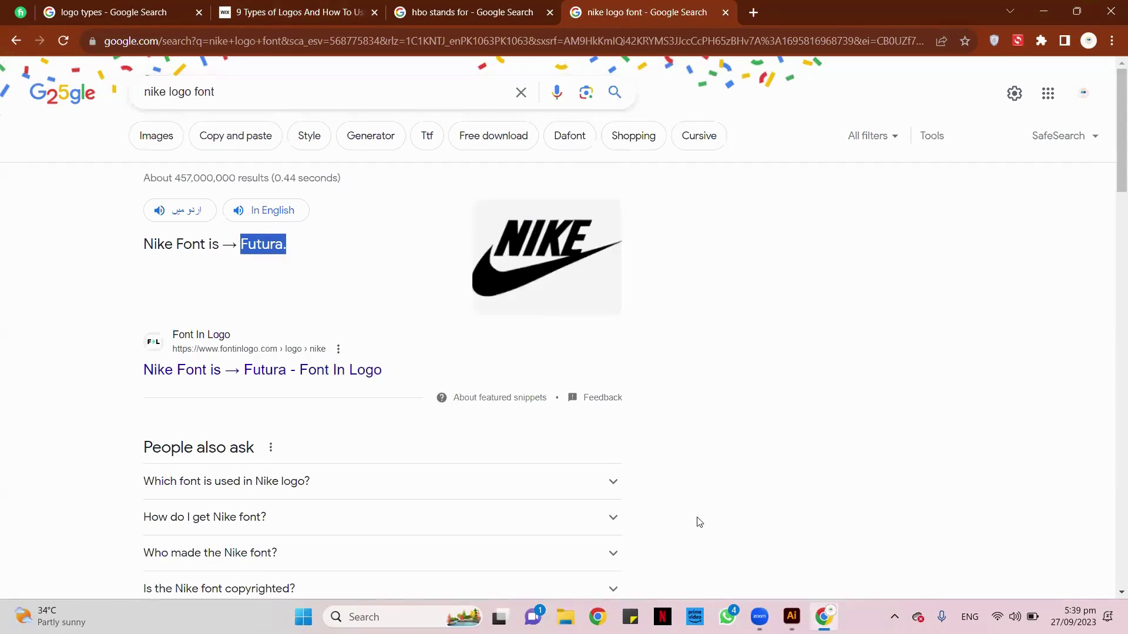
- Switch to Illustrator, try to find the font "Futura." for the NIKE text, and clear the font search
key("alt+Tab")
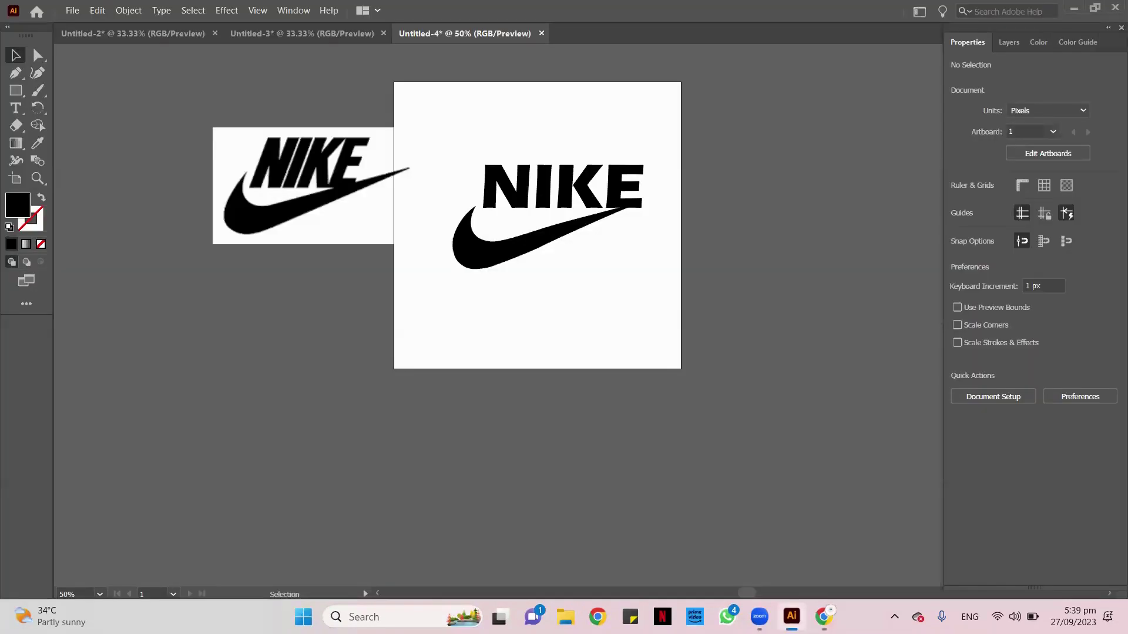
left_click(624, 196)
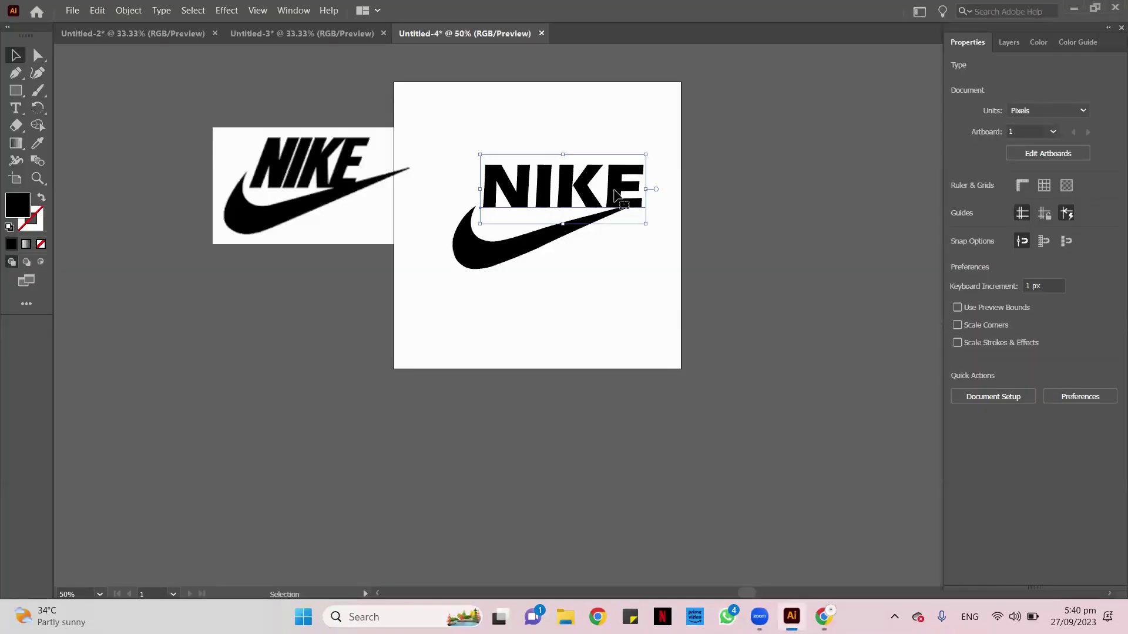
left_click(1058, 329)
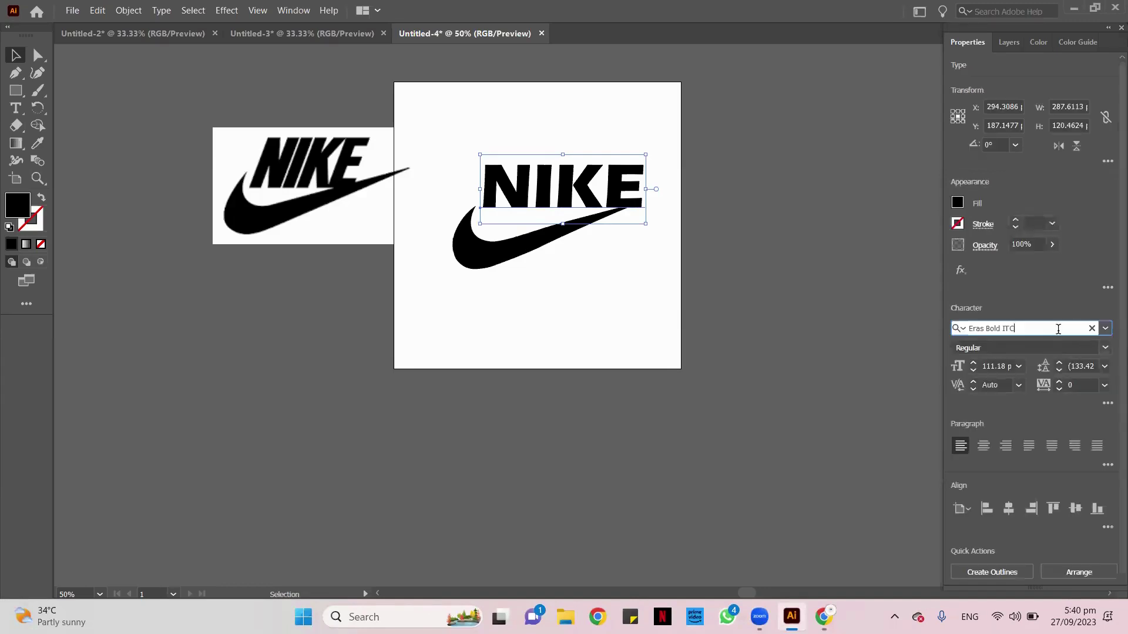
triple_click(1006, 327)
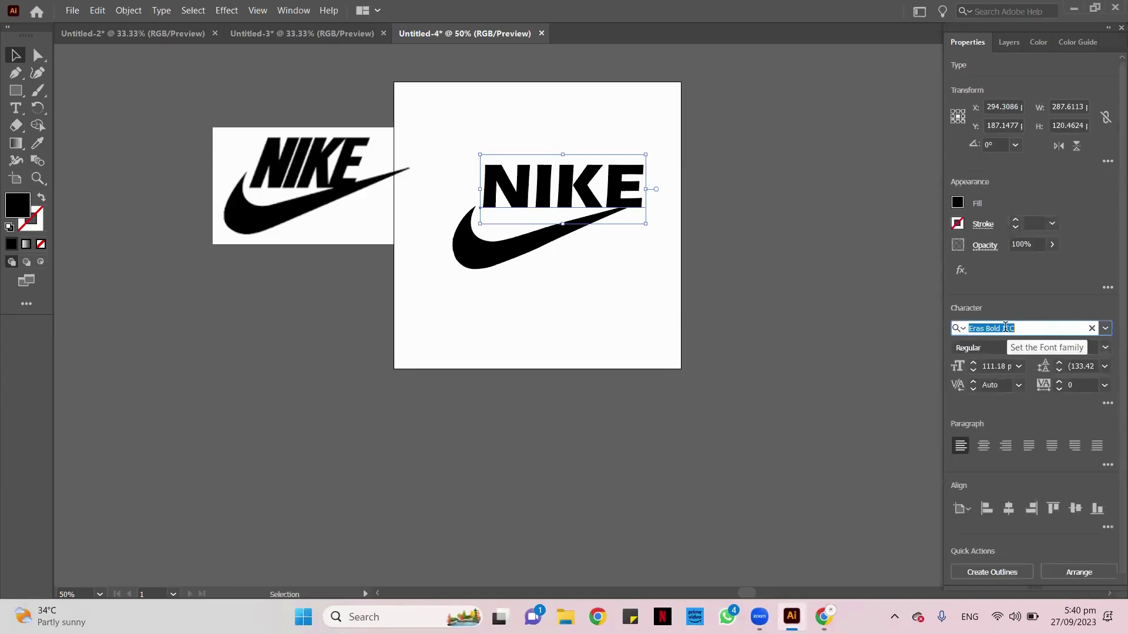
right_click(1006, 327)
left_click(970, 391)
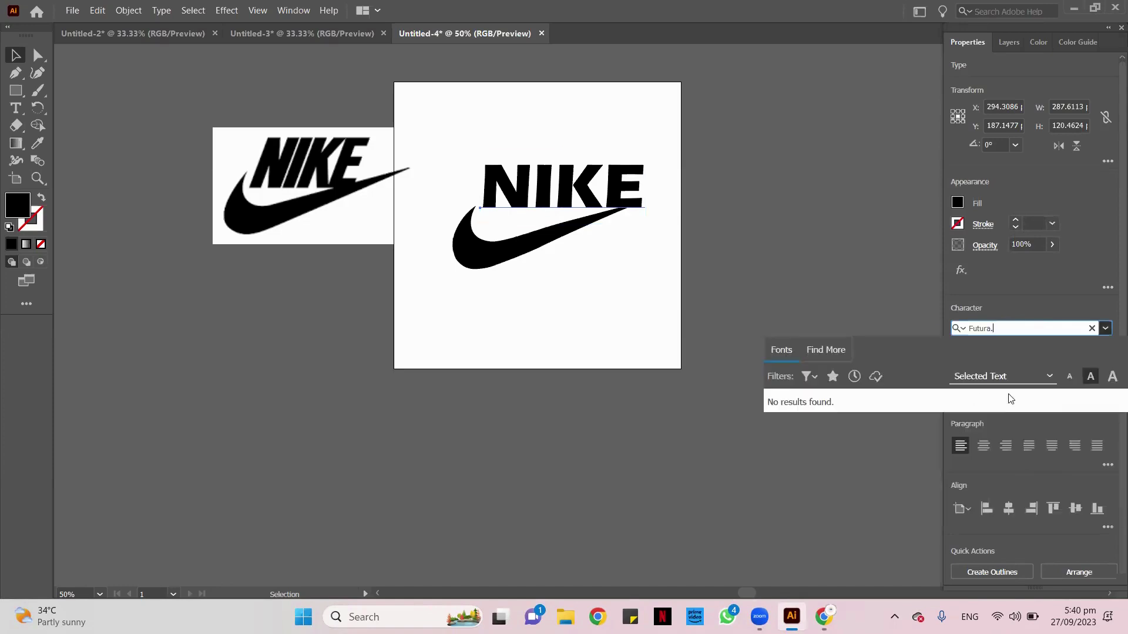
left_click(1091, 326)
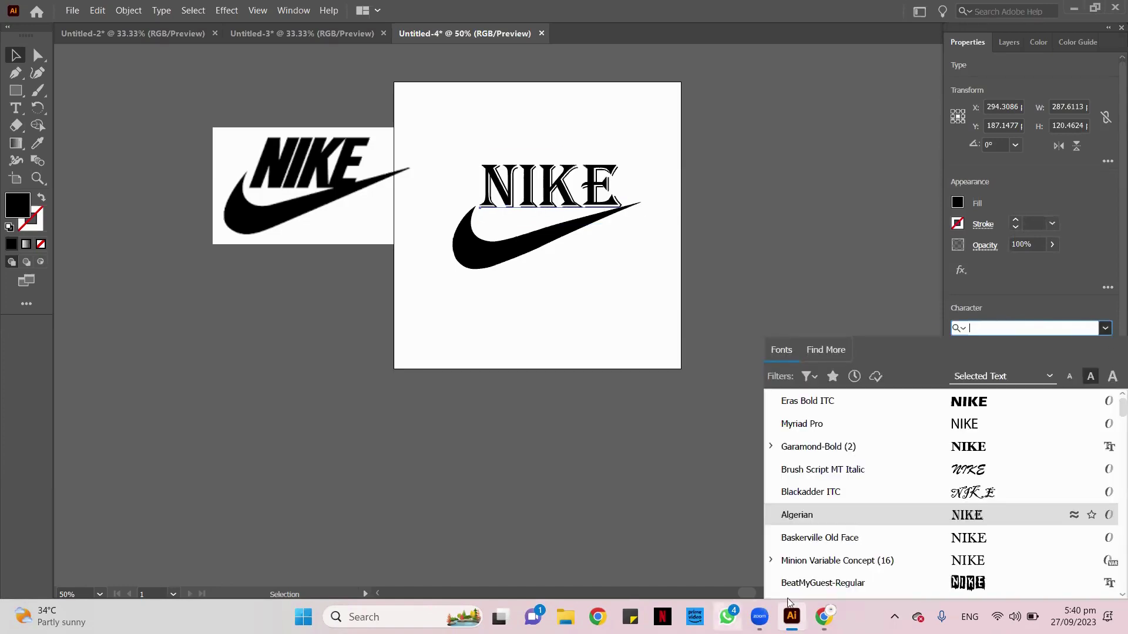
- Switch to Chrome and search Google for "futura font" in place of the nike logo font query
key("alt+Tab")
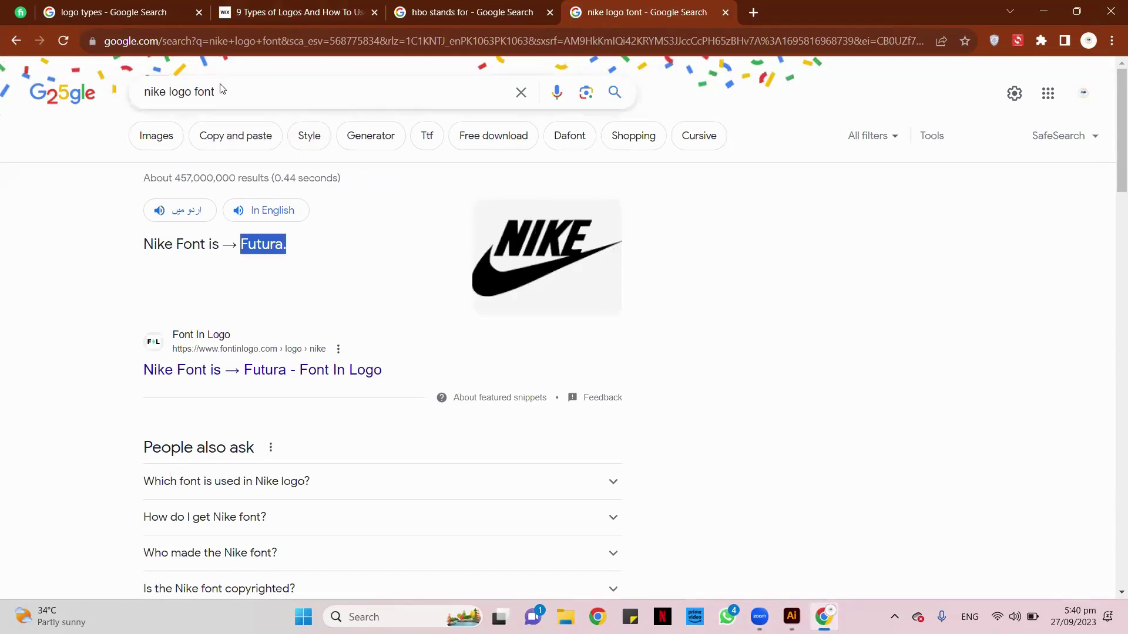
scroll(409, 399, "down", 8)
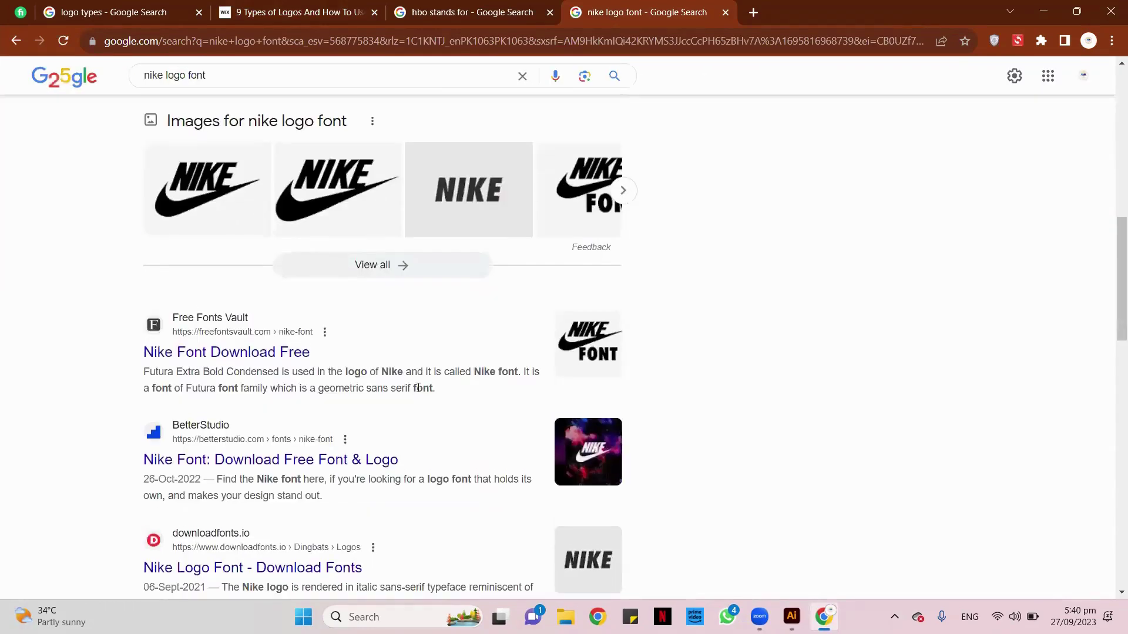
scroll(420, 393, "up", 8)
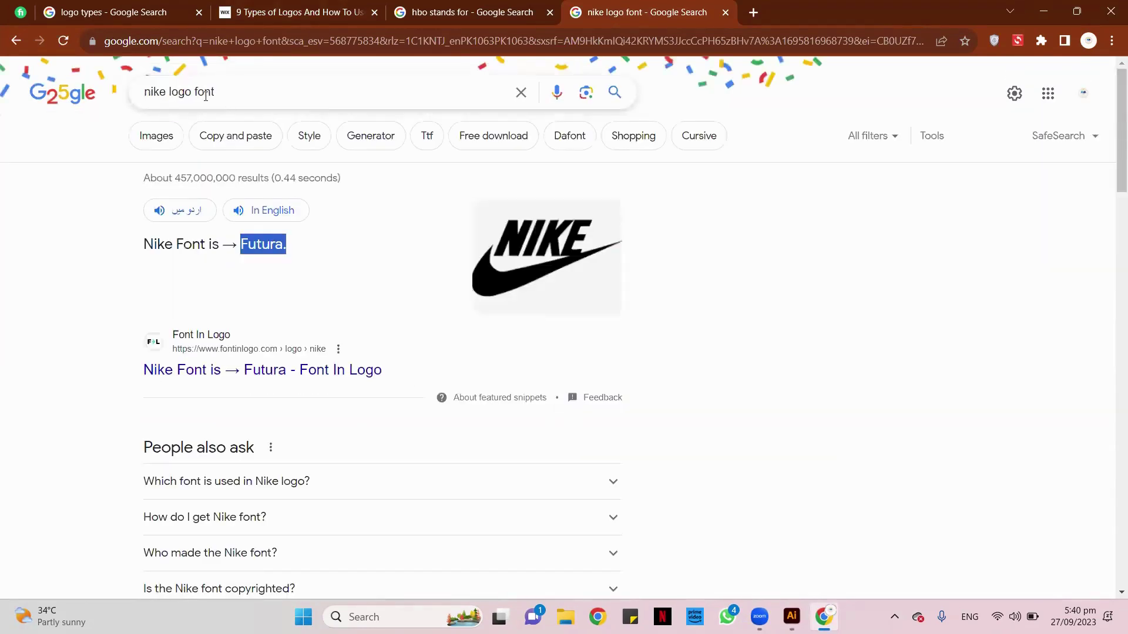
triple_click(202, 91)
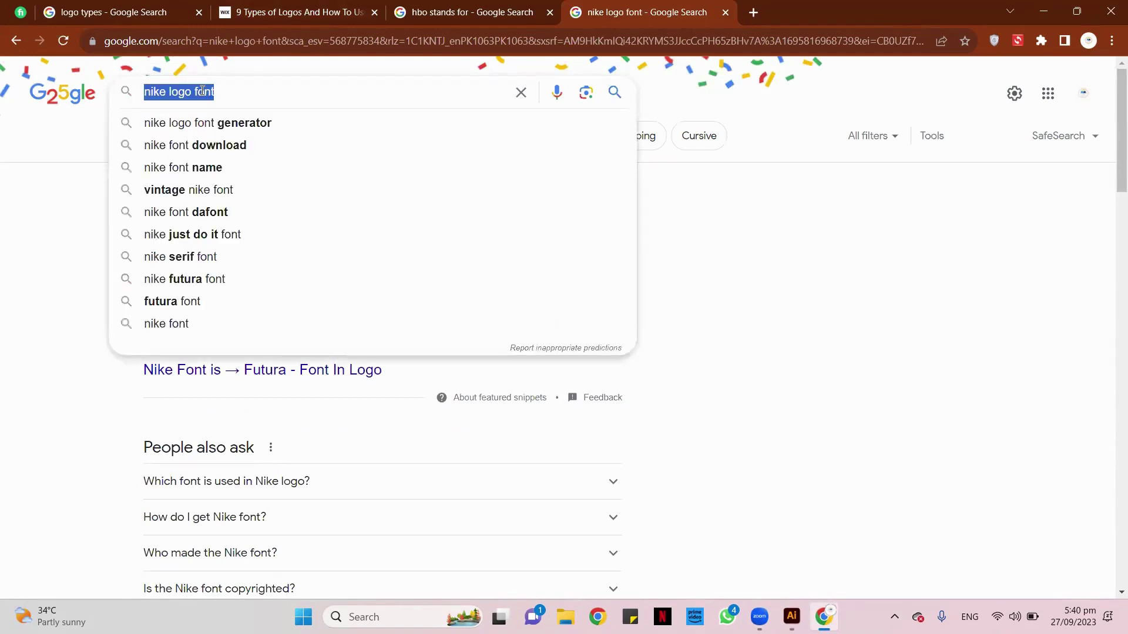
key("ctrl+v")
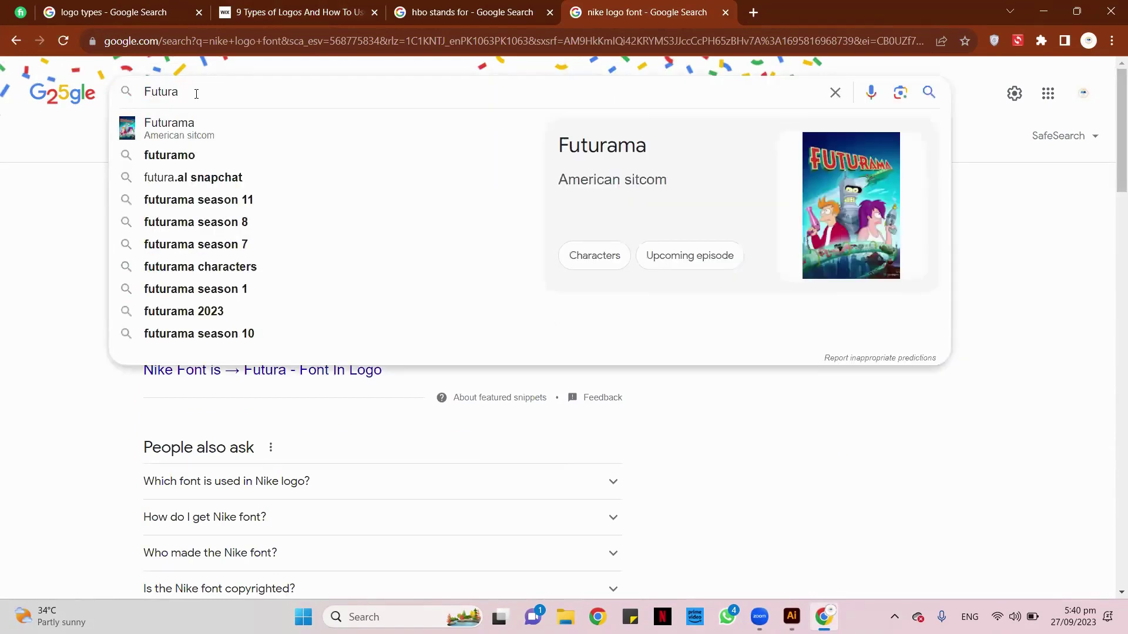
key("BackSpace")
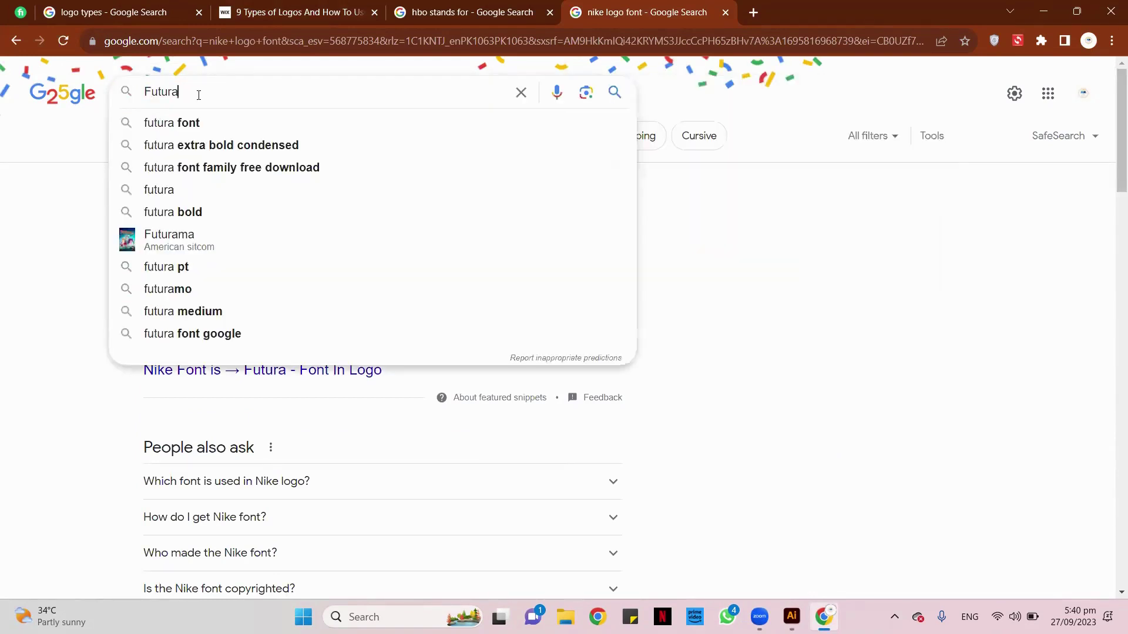
left_click(214, 127)
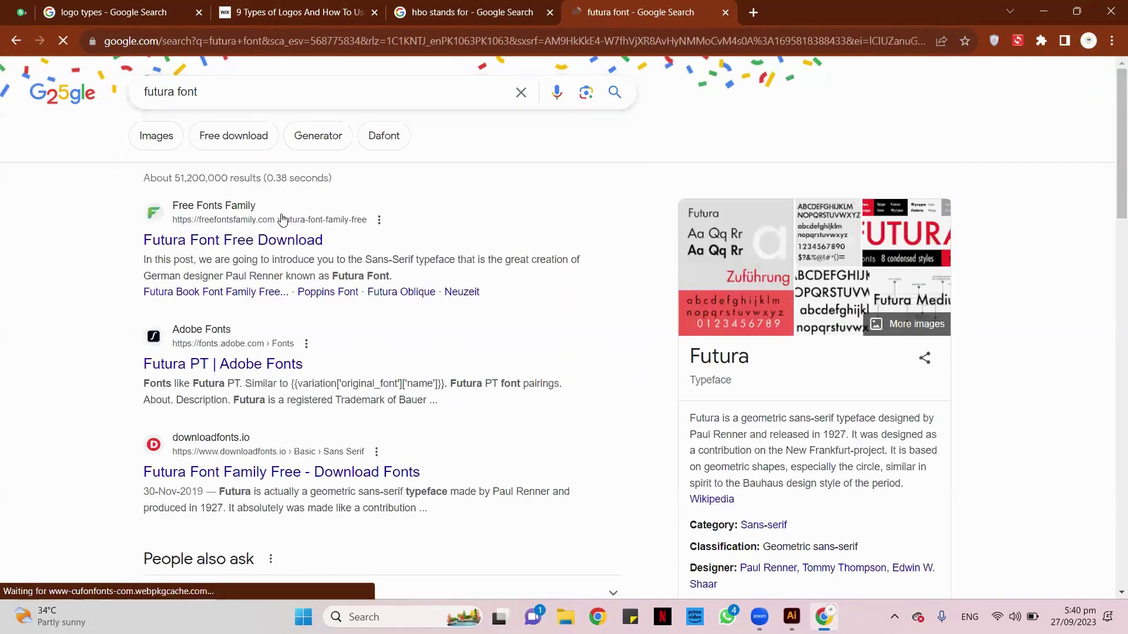
- Open the Free Fonts Family result "Futura Font Free Download" and continue to its Futura download page, dismissing the ad
left_click(269, 245)
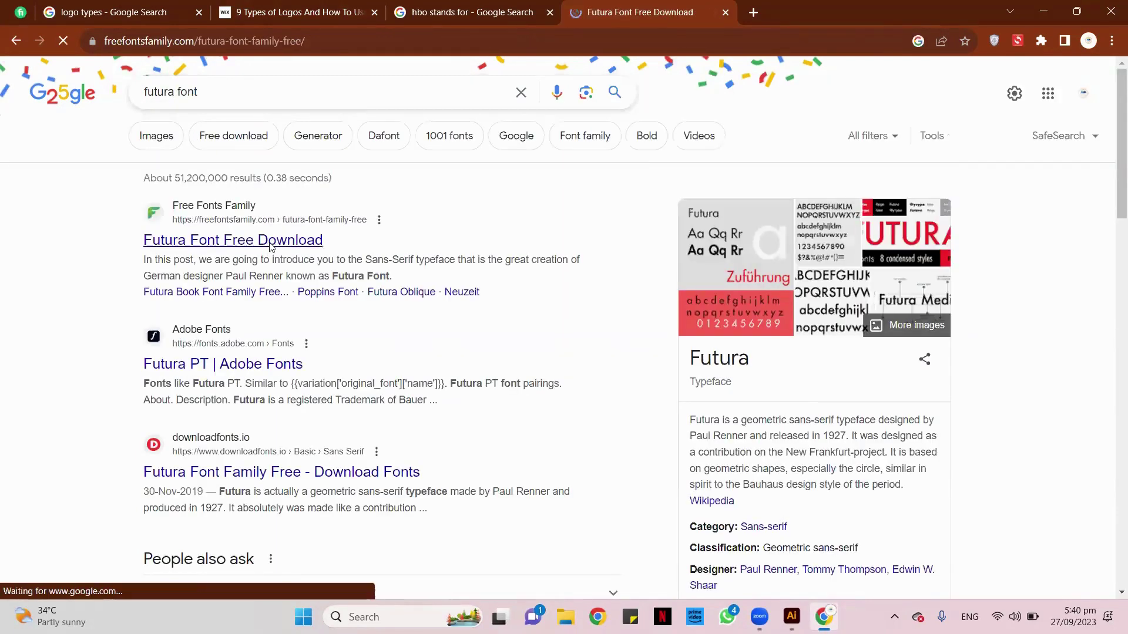
scroll(464, 297, "down", 20)
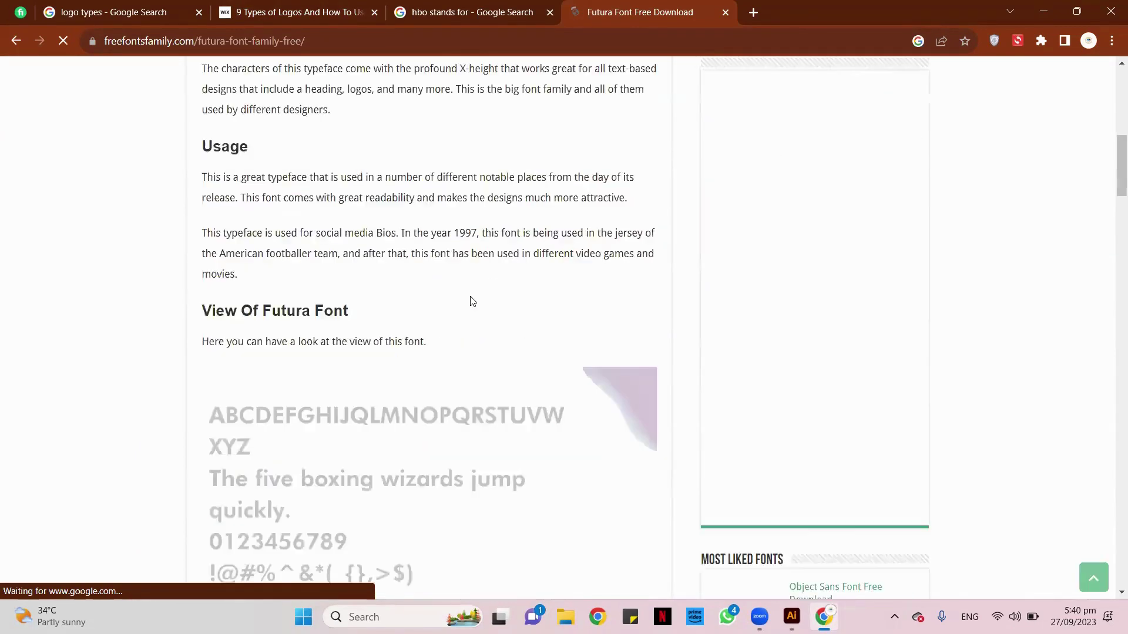
scroll(464, 287, "down", 5)
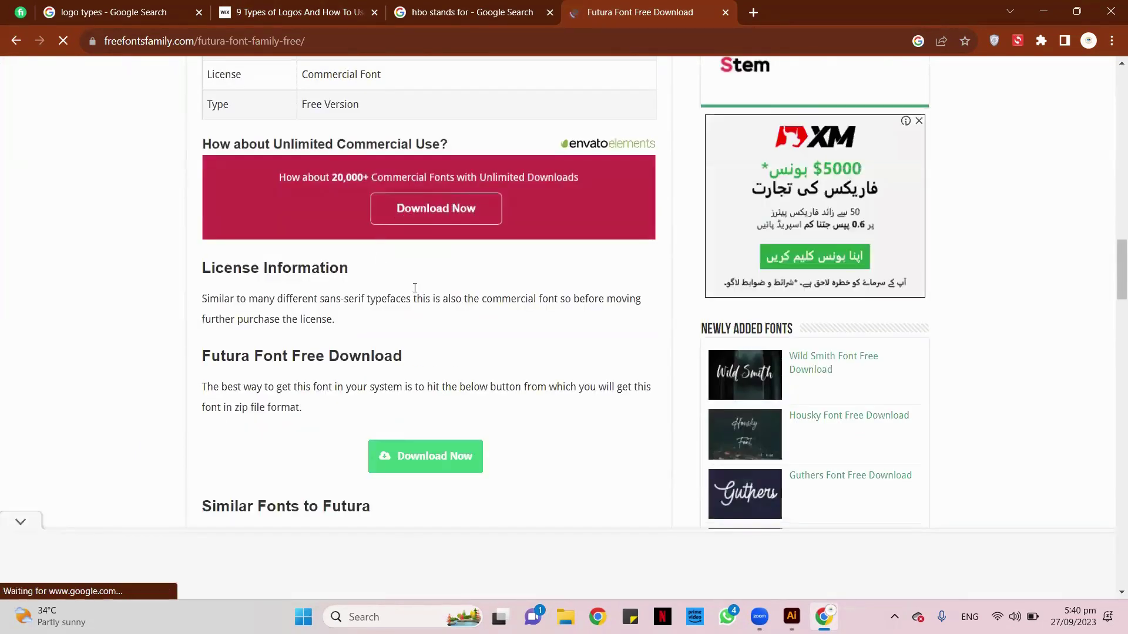
scroll(438, 297, "down", 5)
left_click(407, 162)
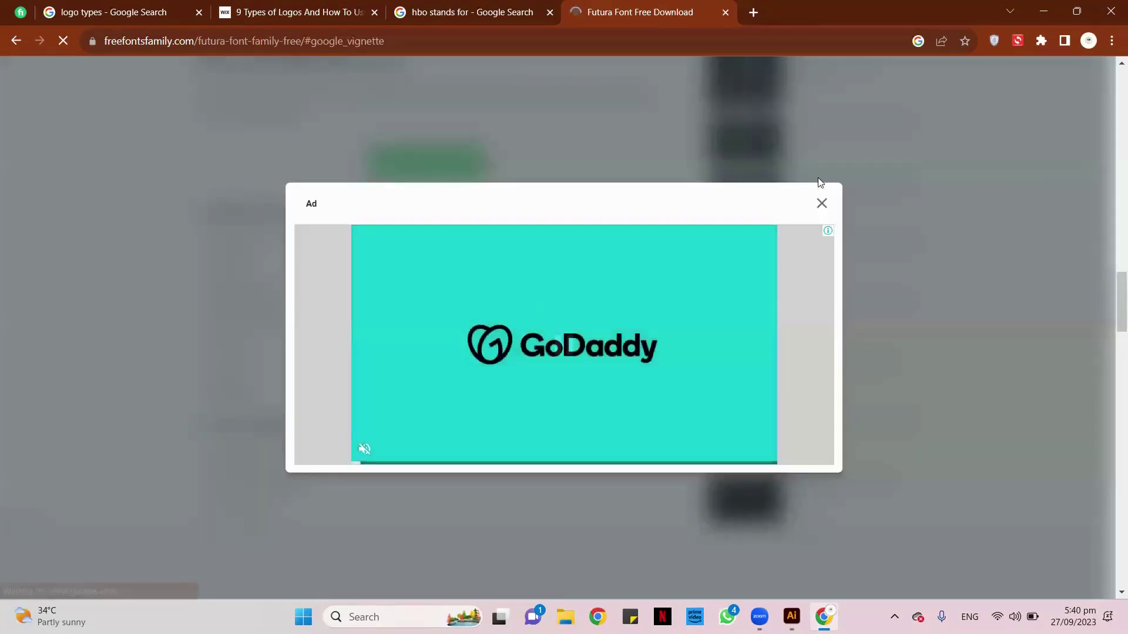
left_click(824, 208)
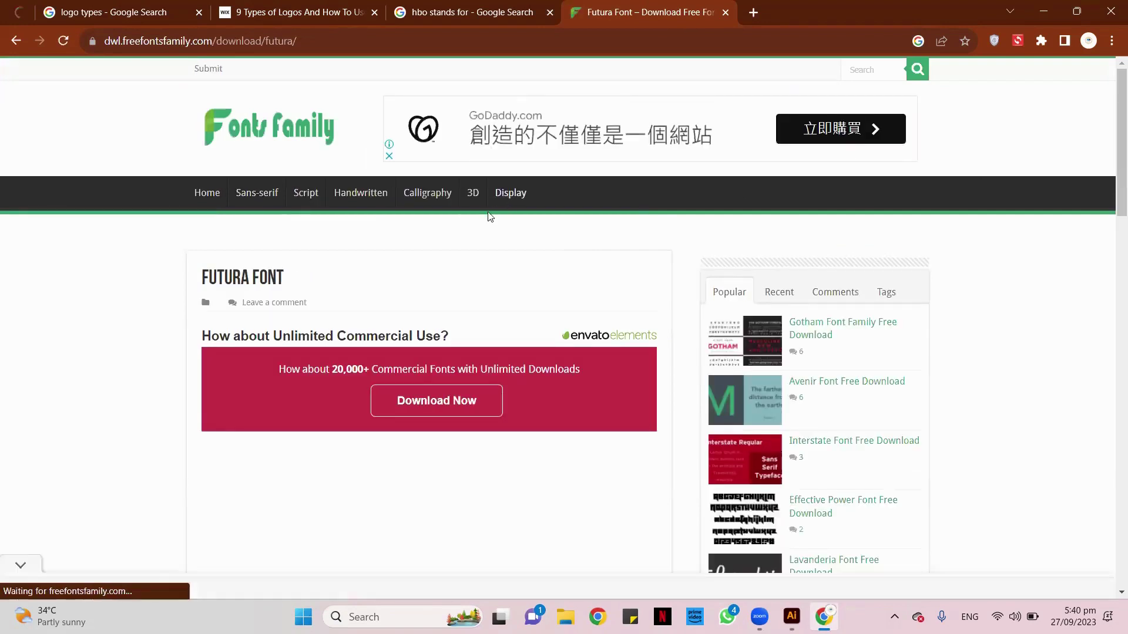
- Download the Futura font archive futura.zip from the page, closing the ad that interrupts it
scroll(492, 216, "down", 9)
scroll(481, 235, "down", 2)
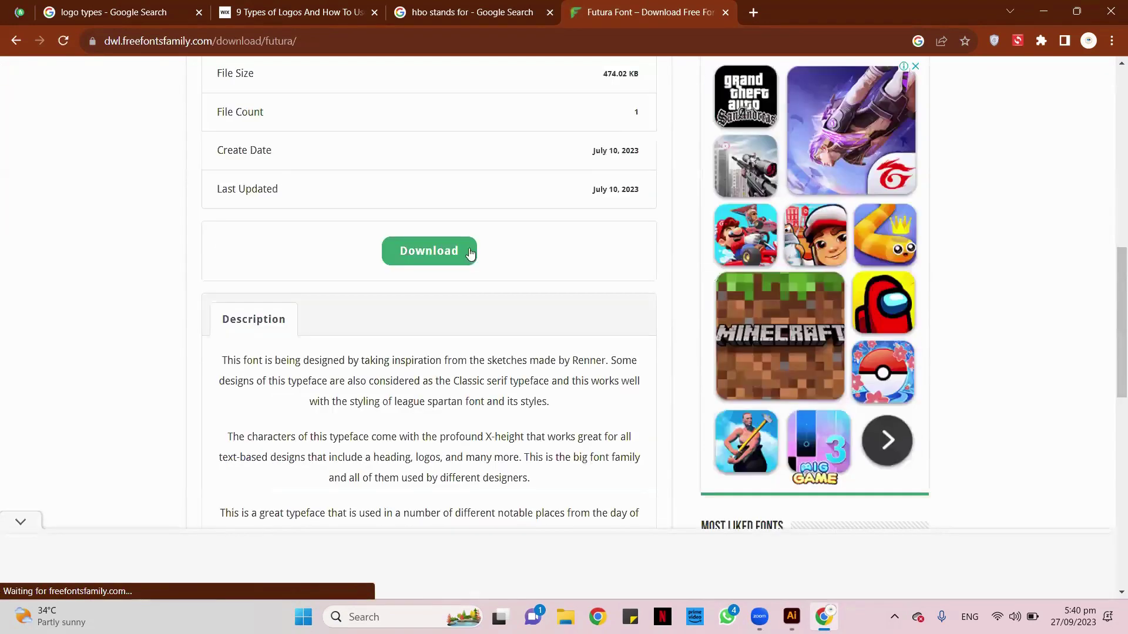
left_click(446, 236)
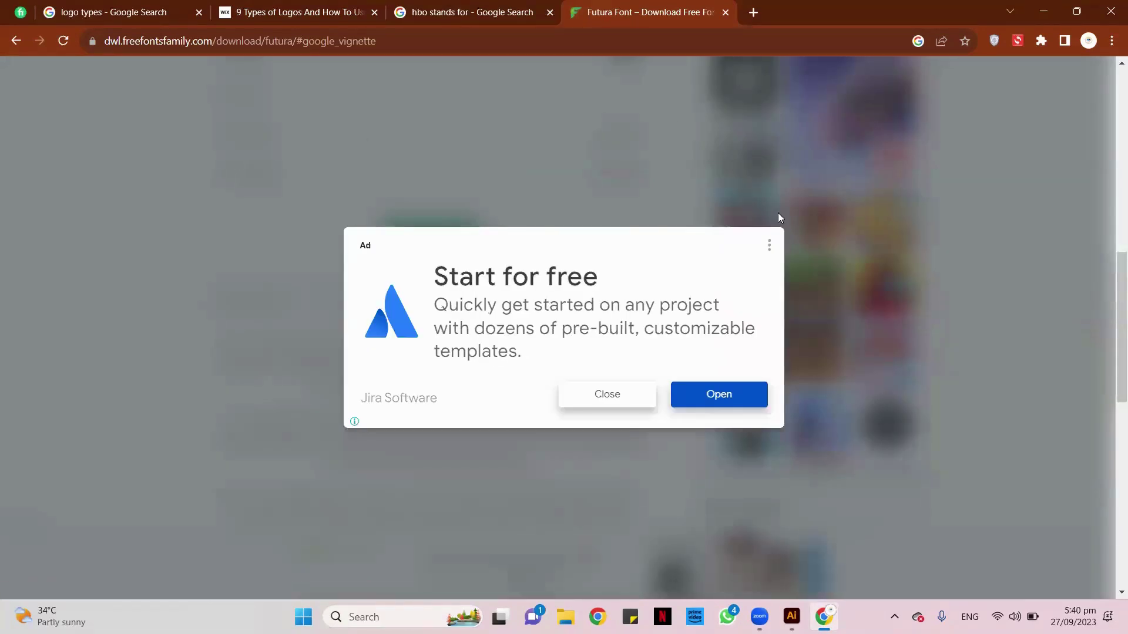
left_click(611, 394)
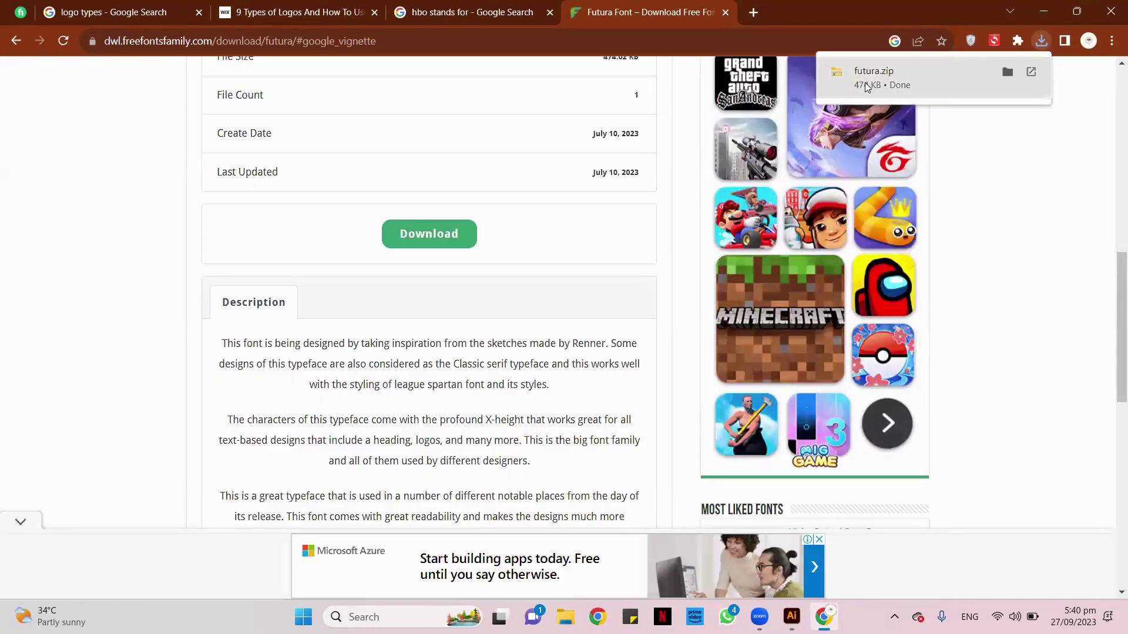
- Open the downloaded futura.zip, install the Futura Book Italic font, and minimize its preview window
left_click(874, 77)
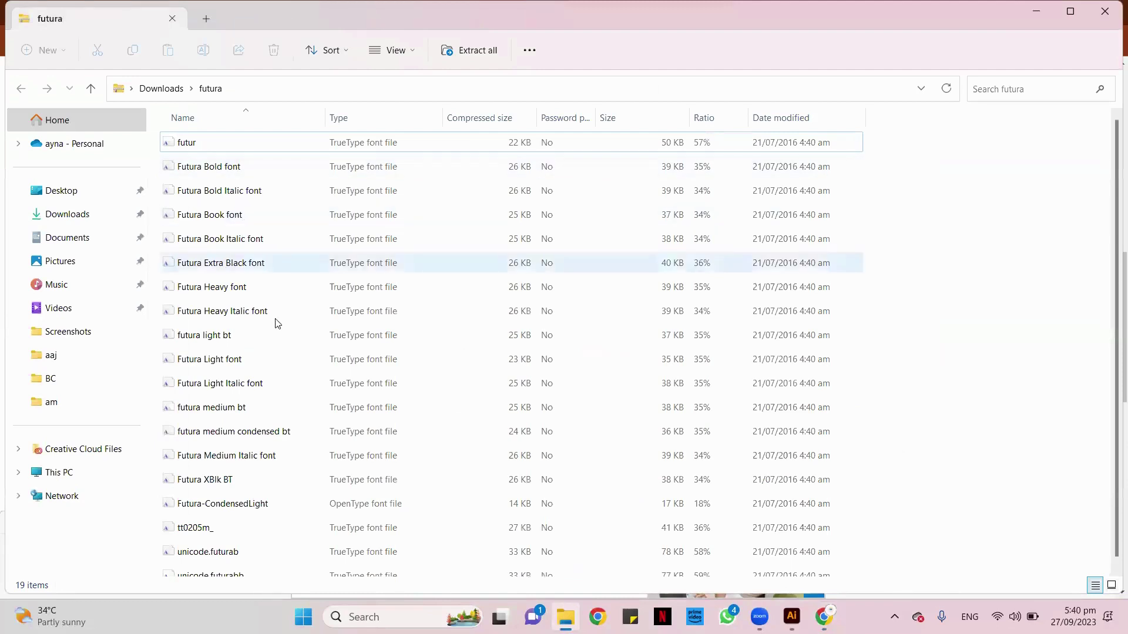
left_click(265, 246)
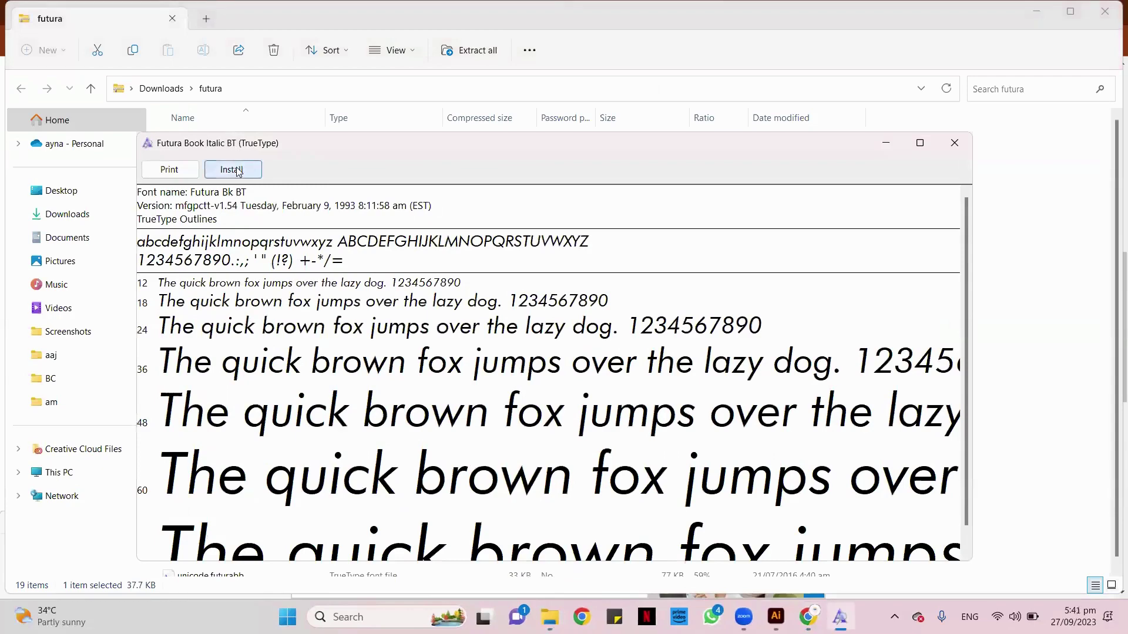
left_click(238, 172)
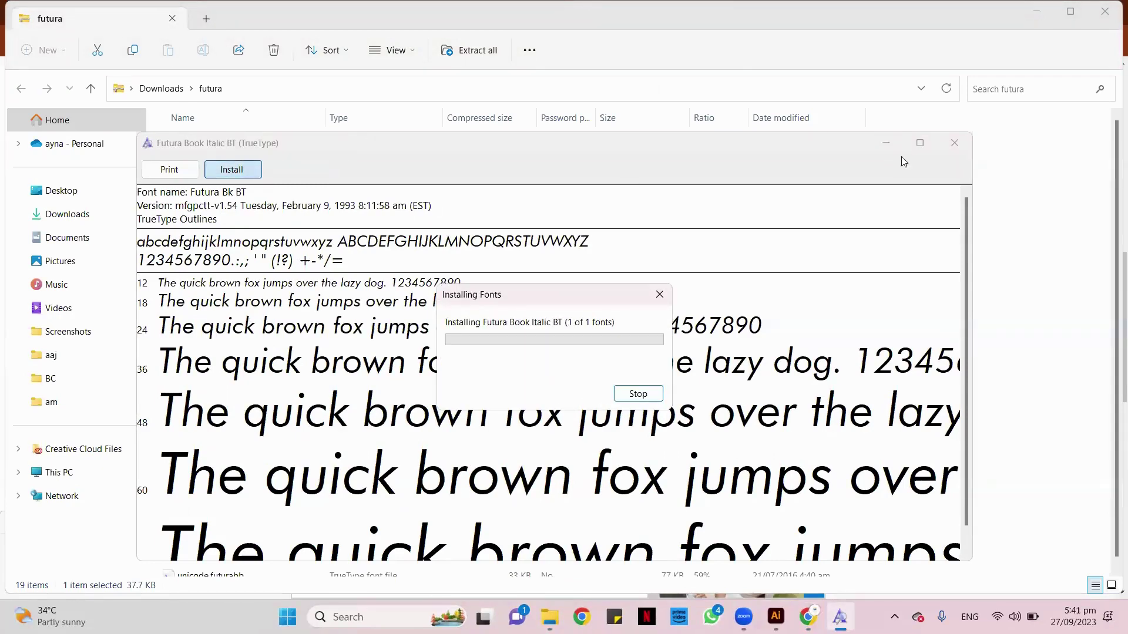
left_click(887, 145)
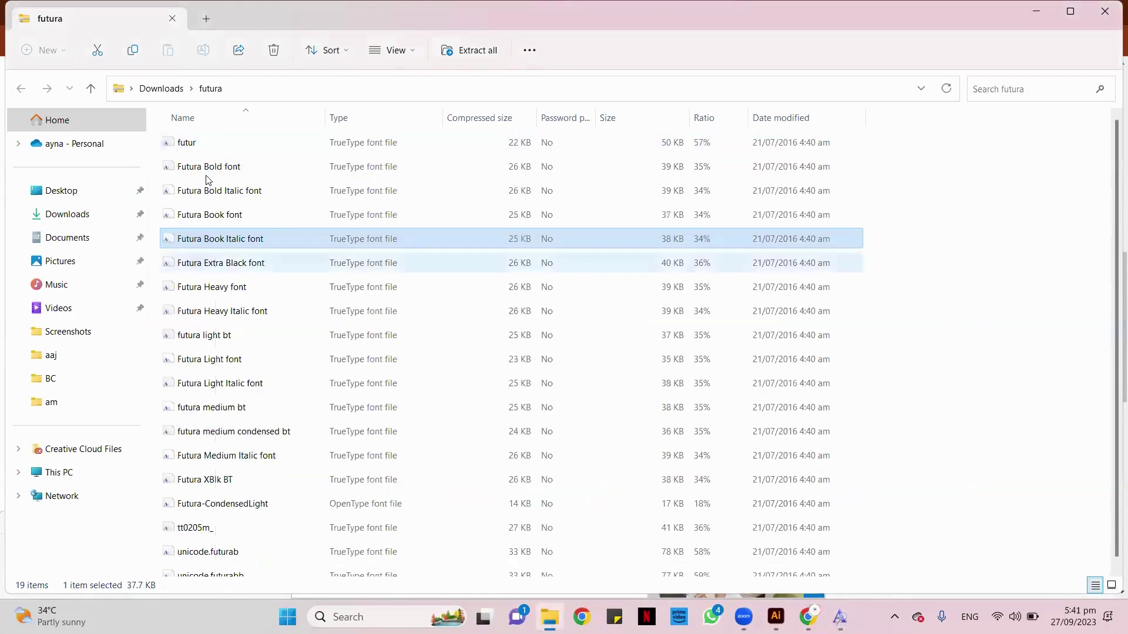
- Install the Futura Heavy Italic font from the archive and minimize its preview window
scroll(256, 270, "down", 1)
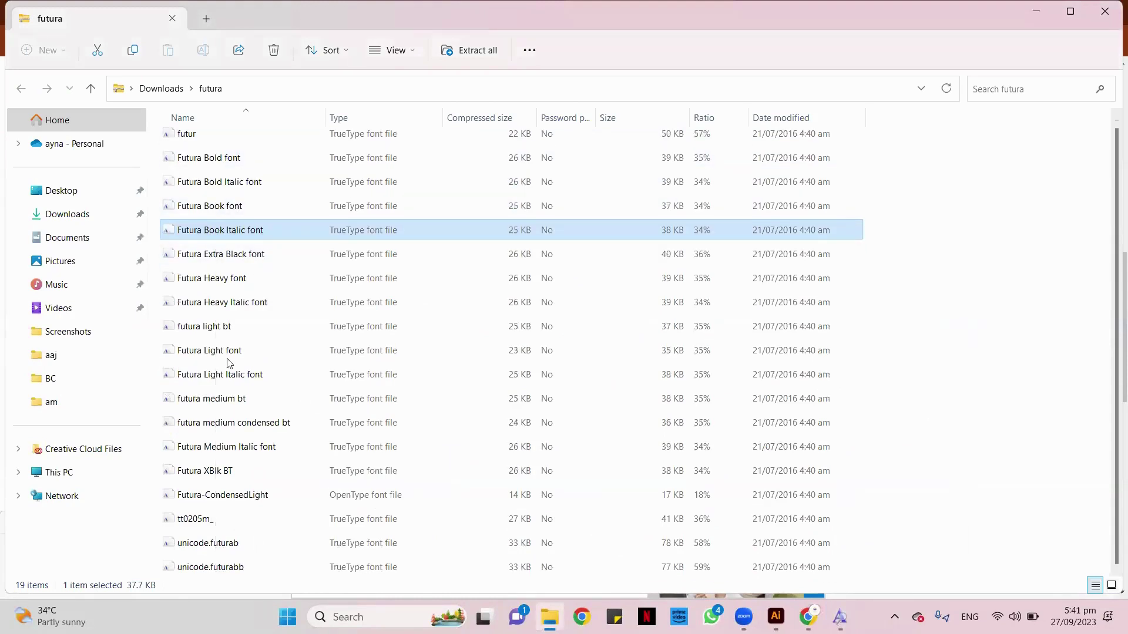
double_click(265, 304)
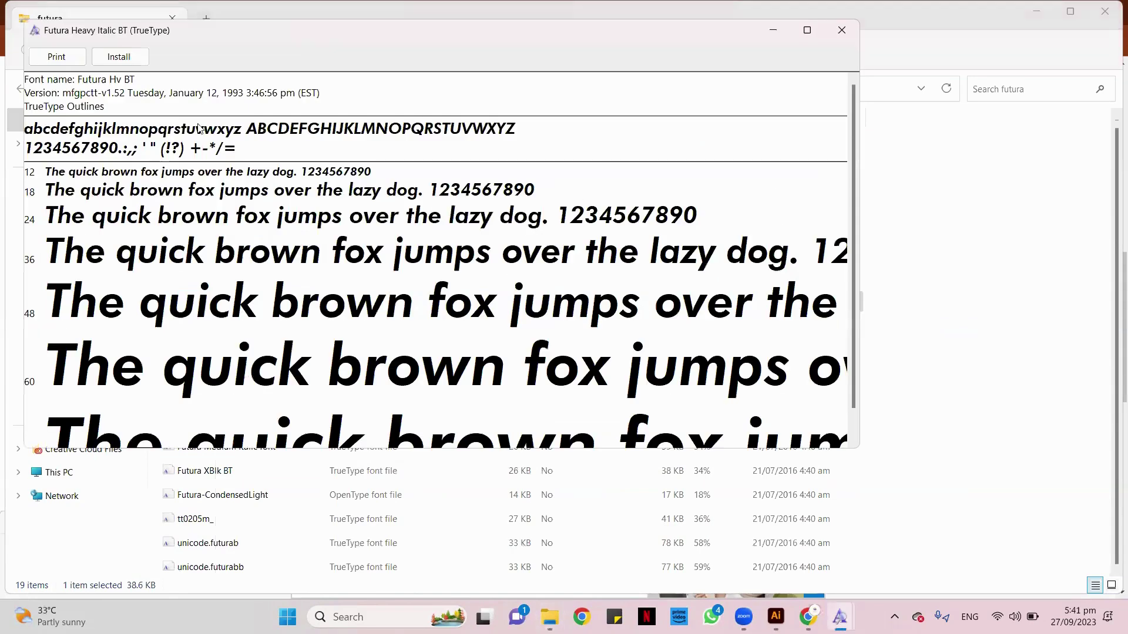
left_click(119, 57)
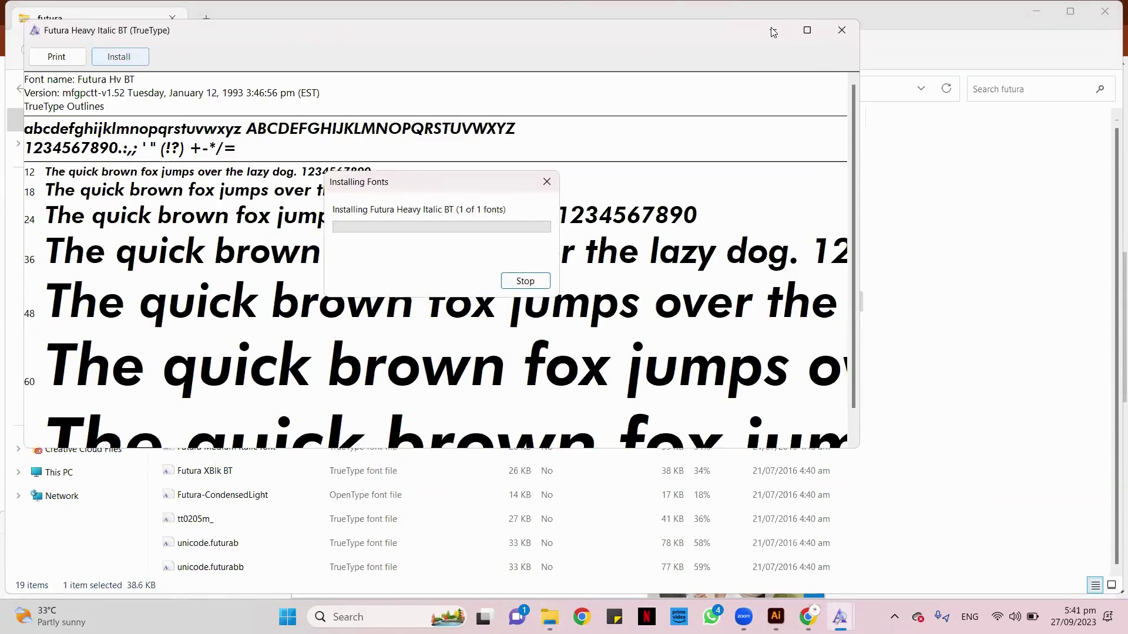
left_click(773, 32)
- Install the Futura Heavy font and the Futura Bold font from the archive
double_click(262, 281)
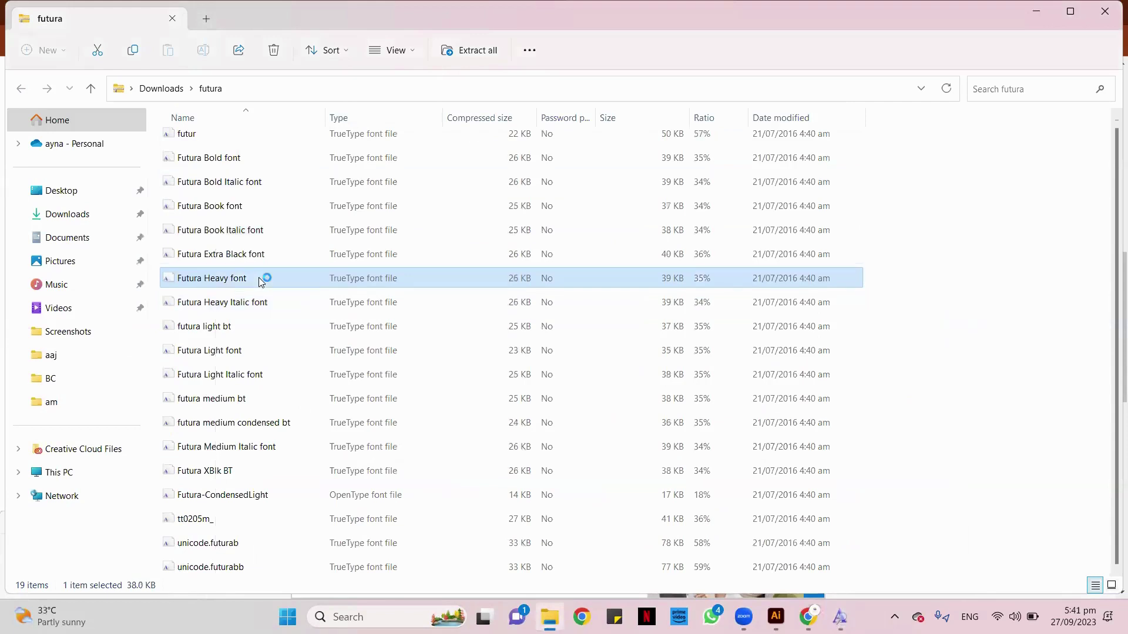
left_click(138, 75)
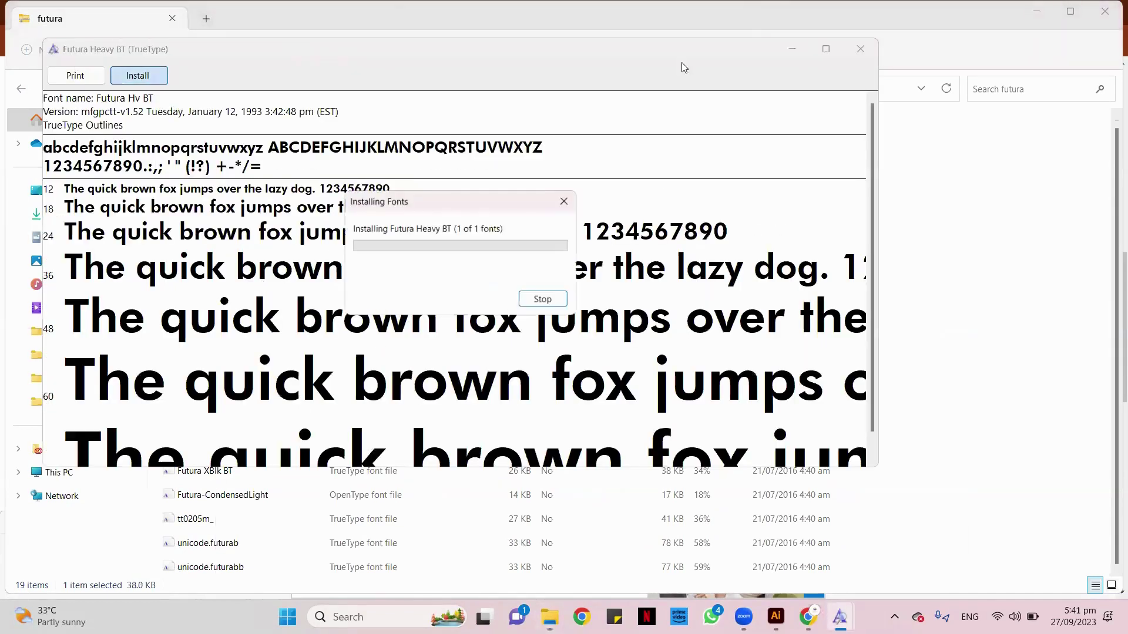
left_click(794, 51)
left_click(237, 168)
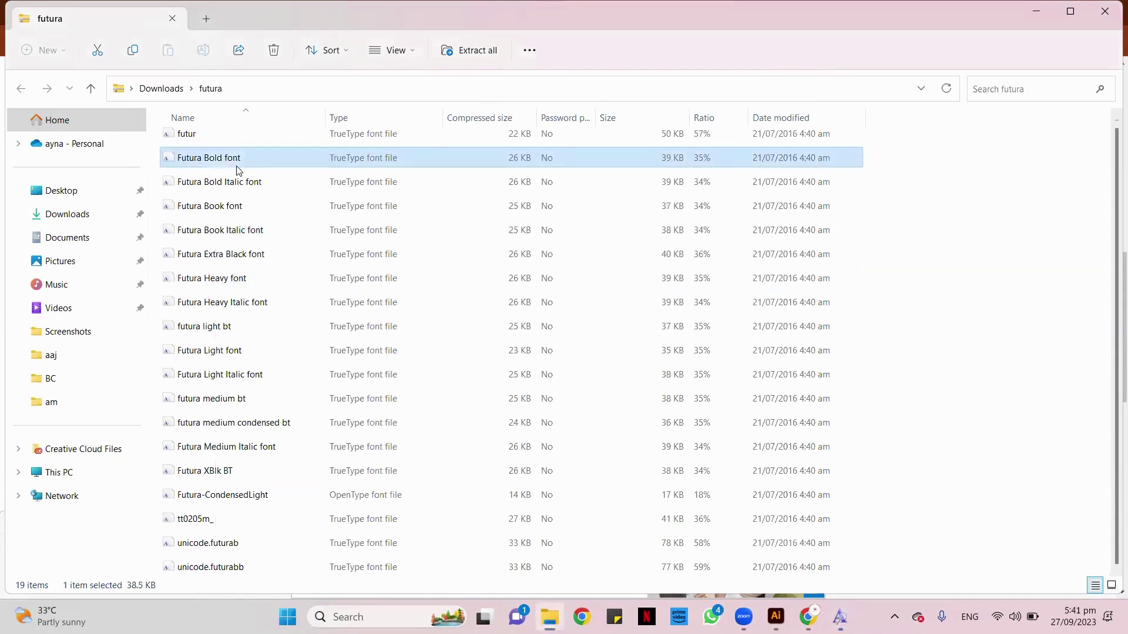
double_click(237, 168)
left_click(183, 97)
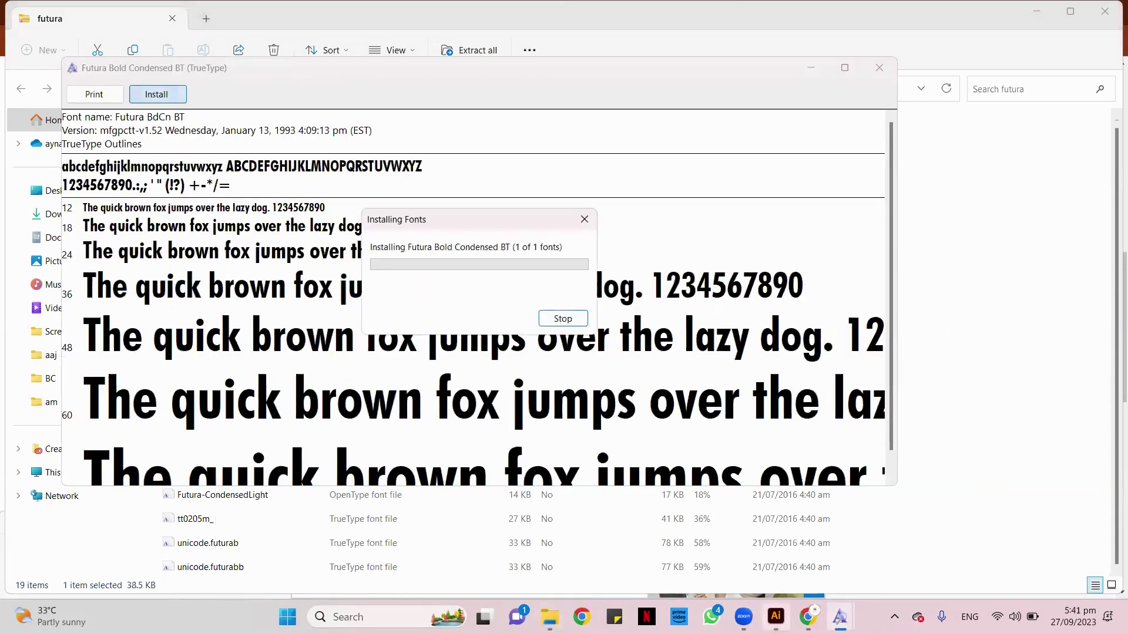
- Switch to Illustrator, try to find the pasted font name "Futura." for the NIKE text, and leave the font search
left_click(776, 617)
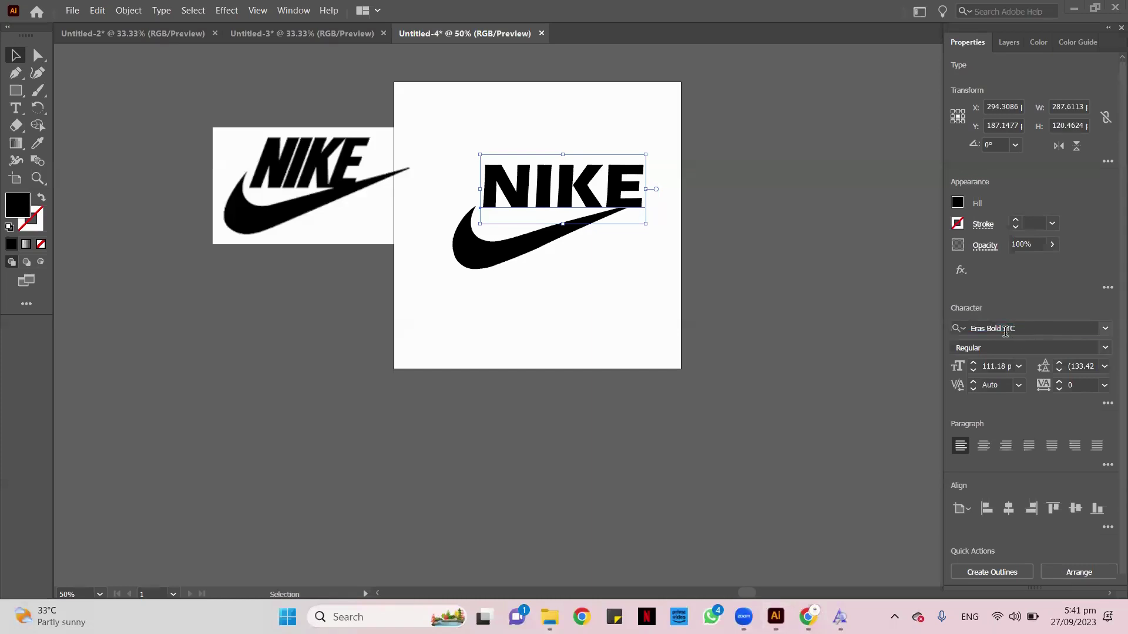
left_click(1006, 331)
right_click(1002, 328)
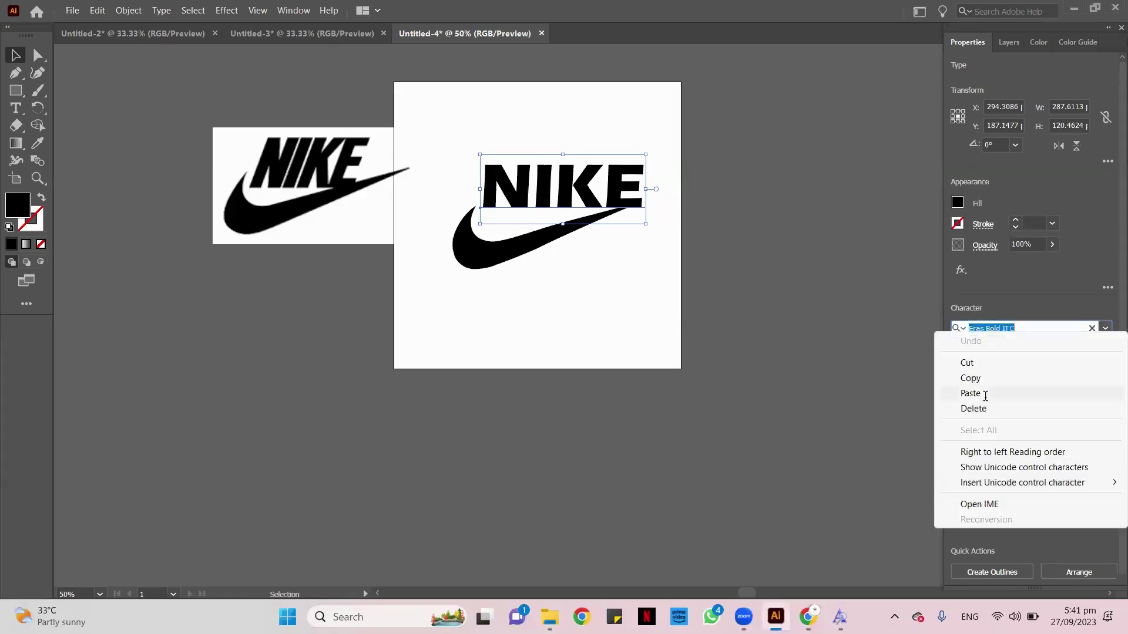
left_click(970, 394)
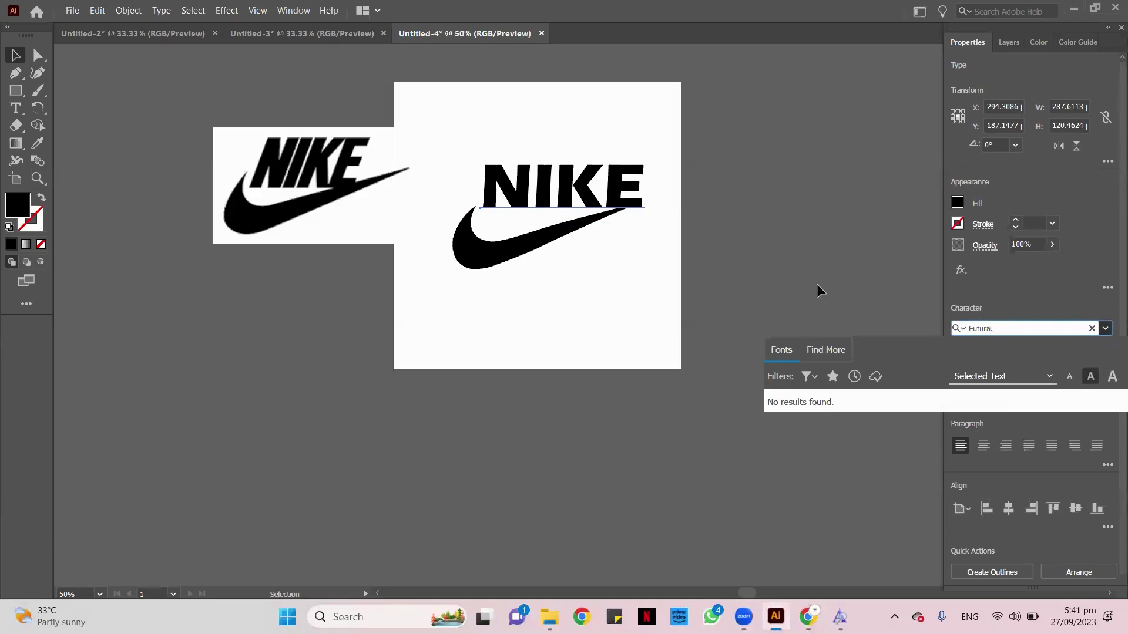
left_click(787, 447)
- Bring up the Futura Heavy Italic font preview window and close it
mouse_move(840, 617)
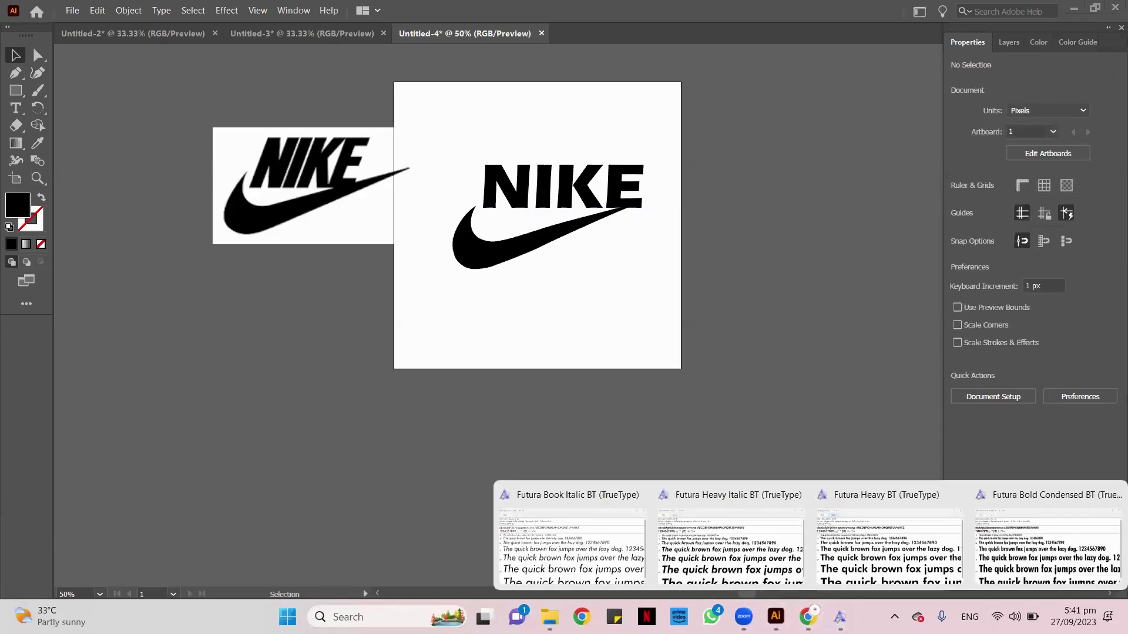
left_click(782, 545)
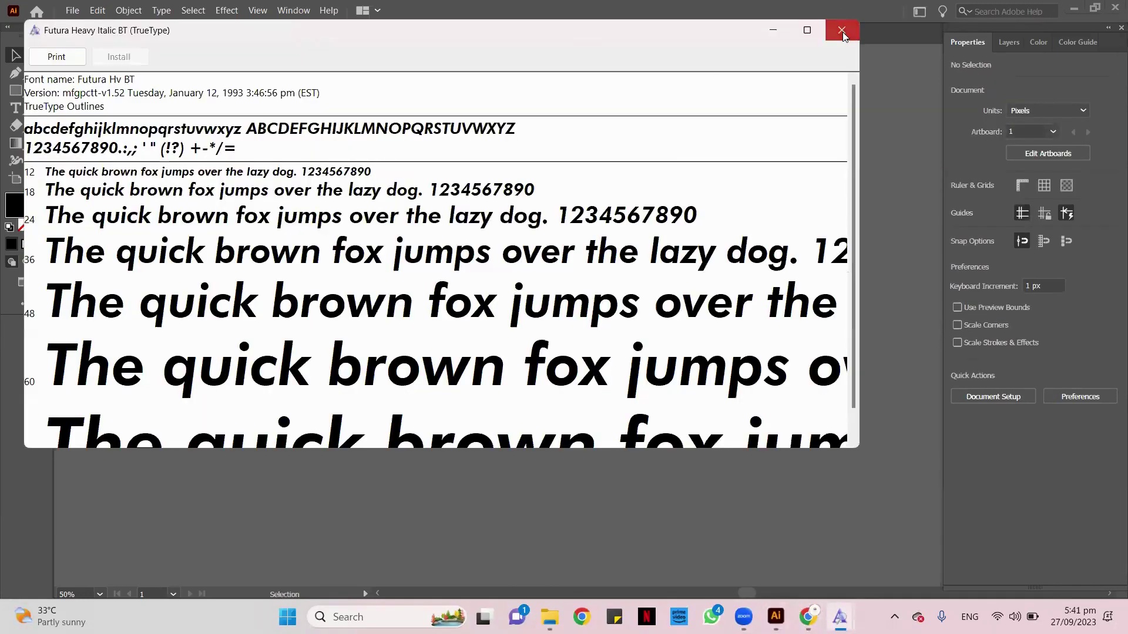
left_click(841, 30)
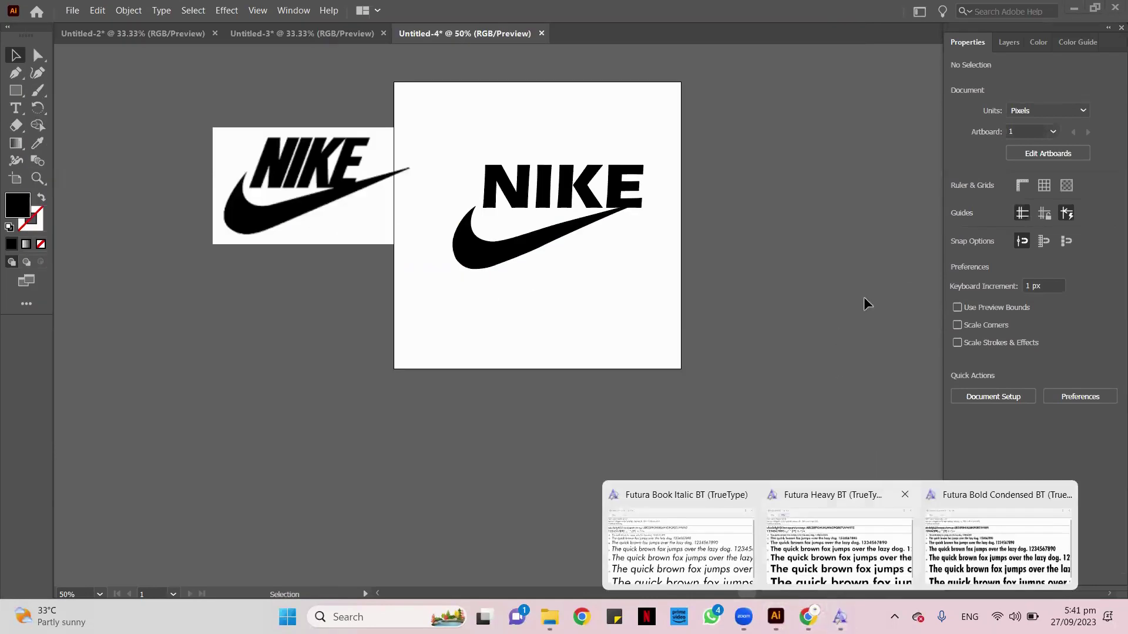
- Select the NIKE text and start a font family search with "f" in its character settings
left_click(524, 206)
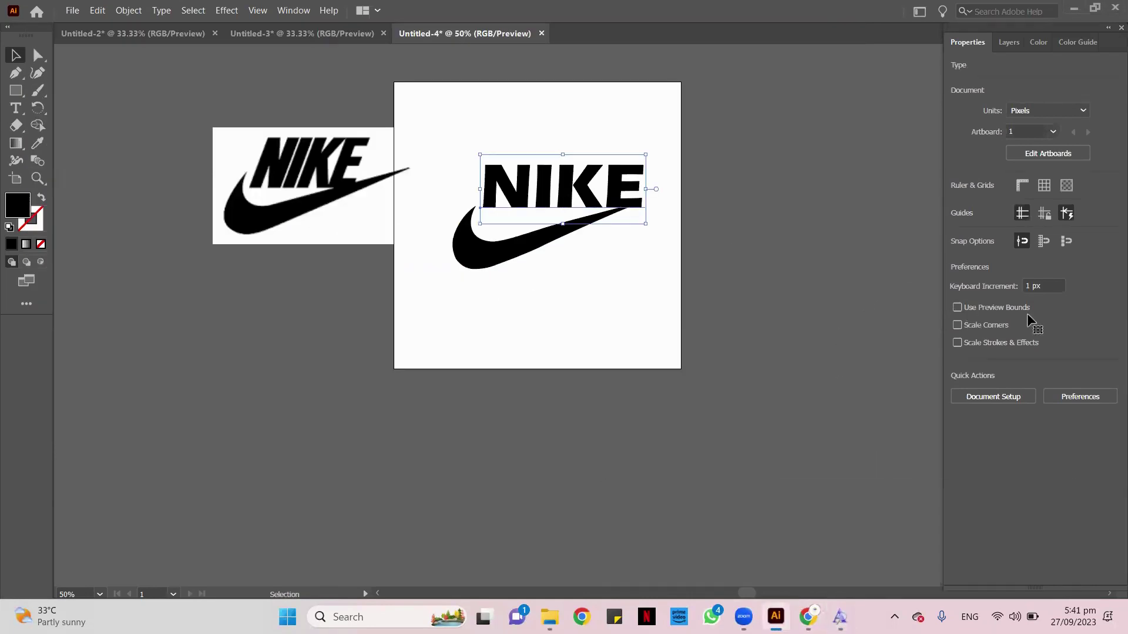
left_click(1008, 329)
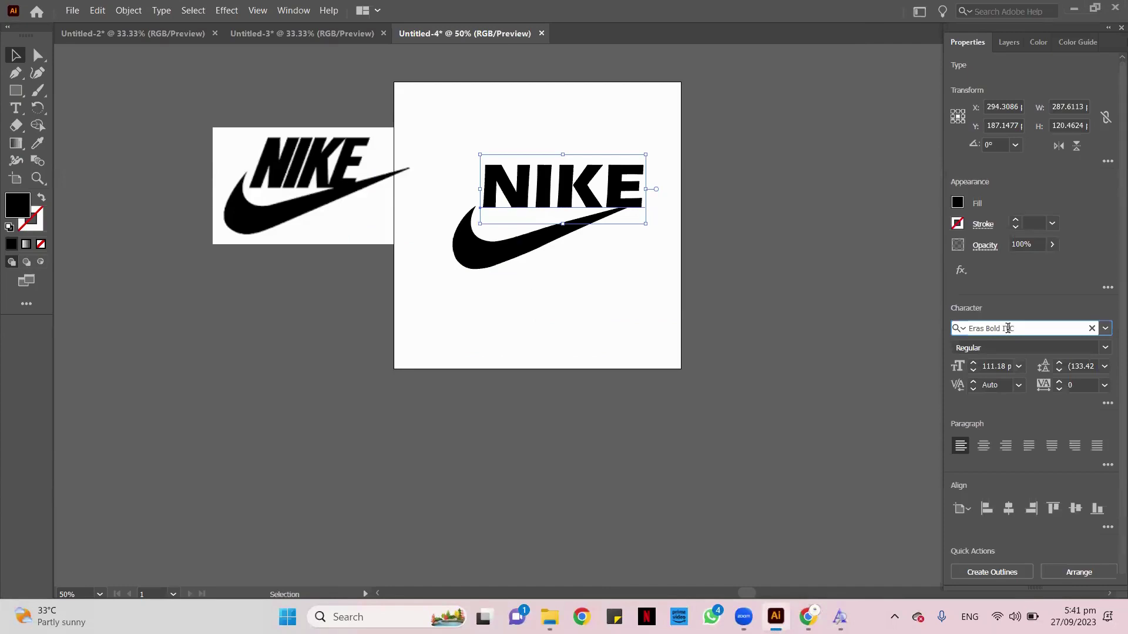
right_click(1008, 328)
key("Escape")
left_click(1092, 327)
type("f")
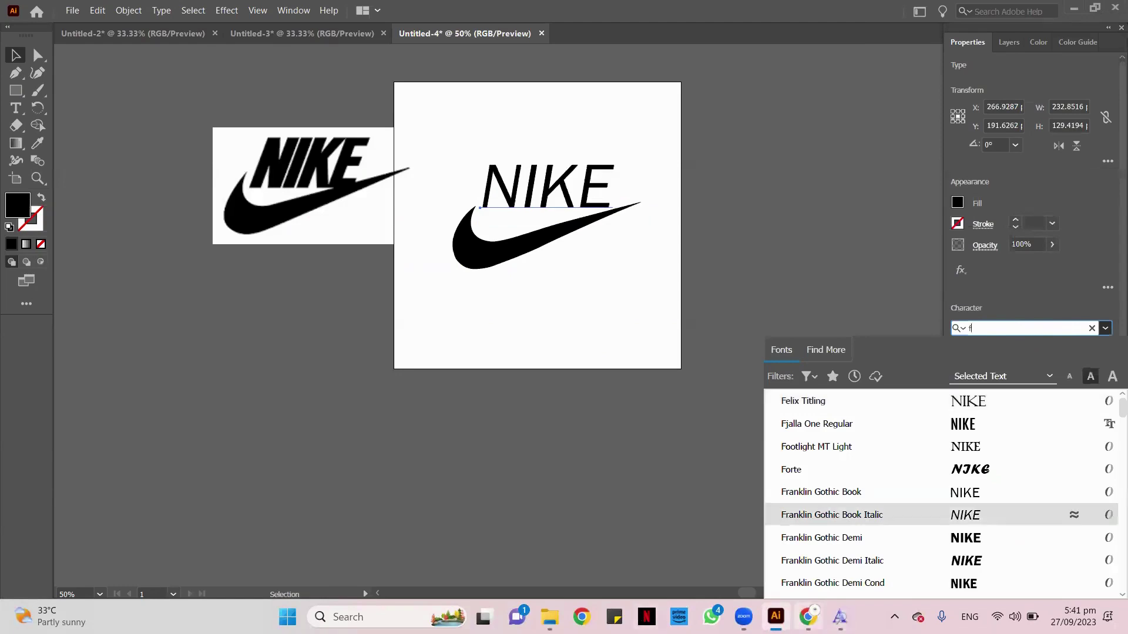
- Switch to Chrome and copy the word "Futura" from the Futura Font page heading
left_click(808, 617)
scroll(294, 320, "up", 10)
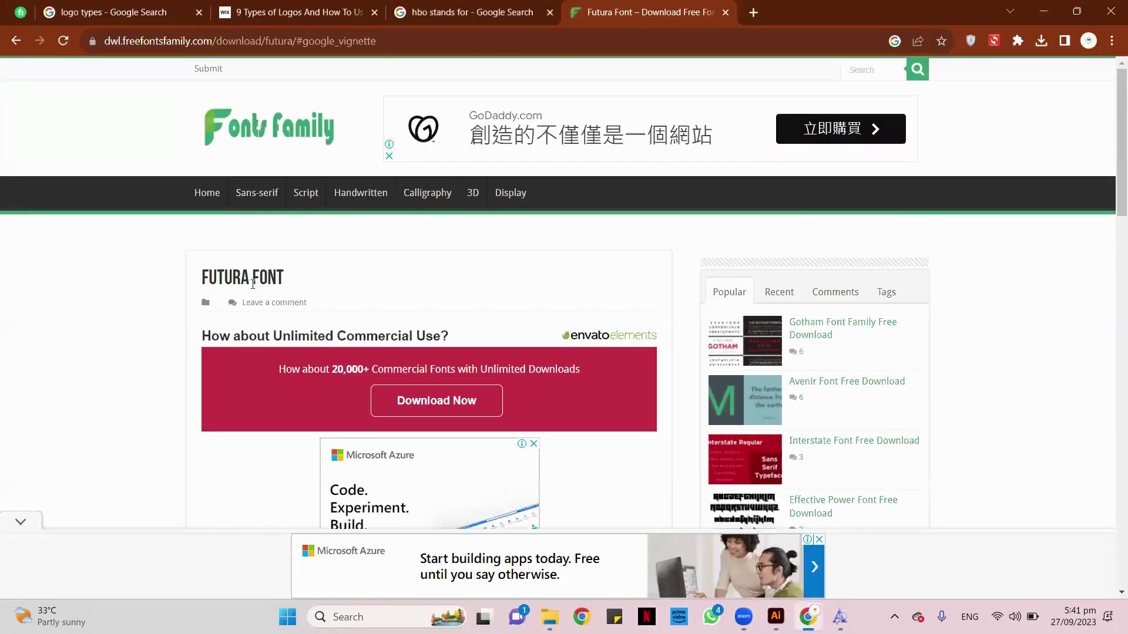
left_click_drag(221, 281, 202, 281)
right_click(230, 285)
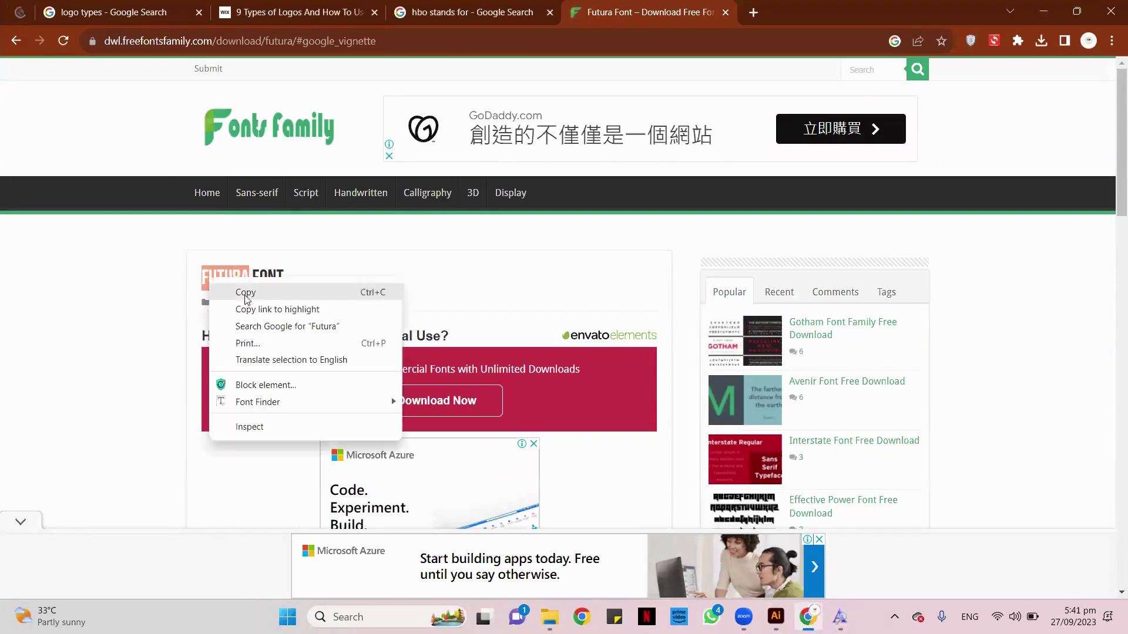
left_click(245, 293)
- Switch to Illustrator, search the fonts for the copied name, and apply Futura Heavy Italic BT to the NIKE text
left_click(775, 616)
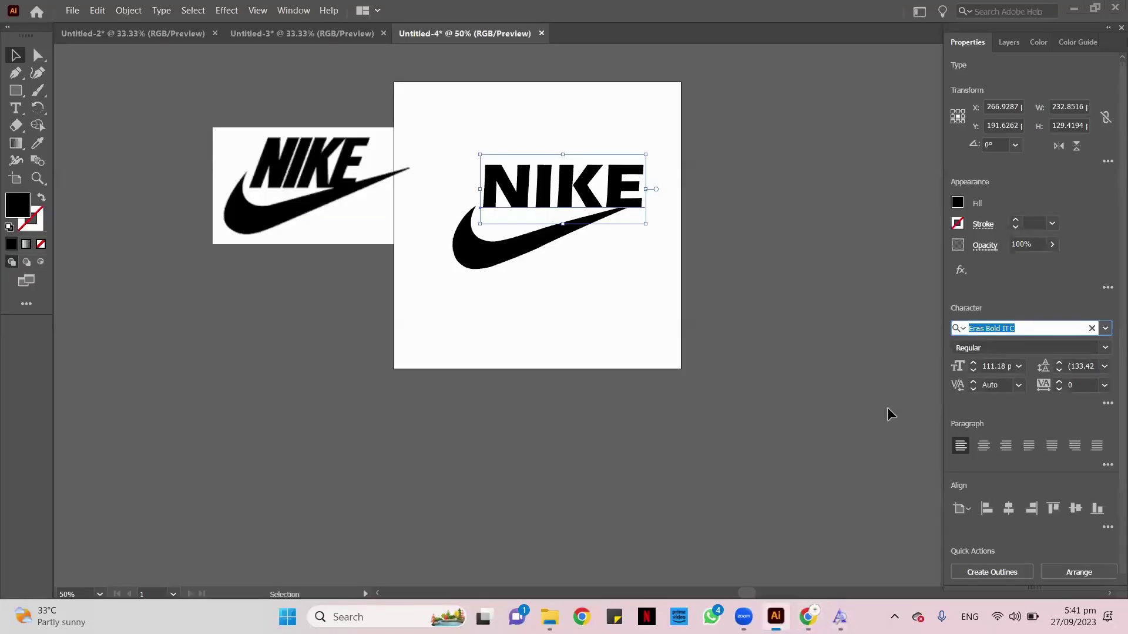
key("ctrl+v")
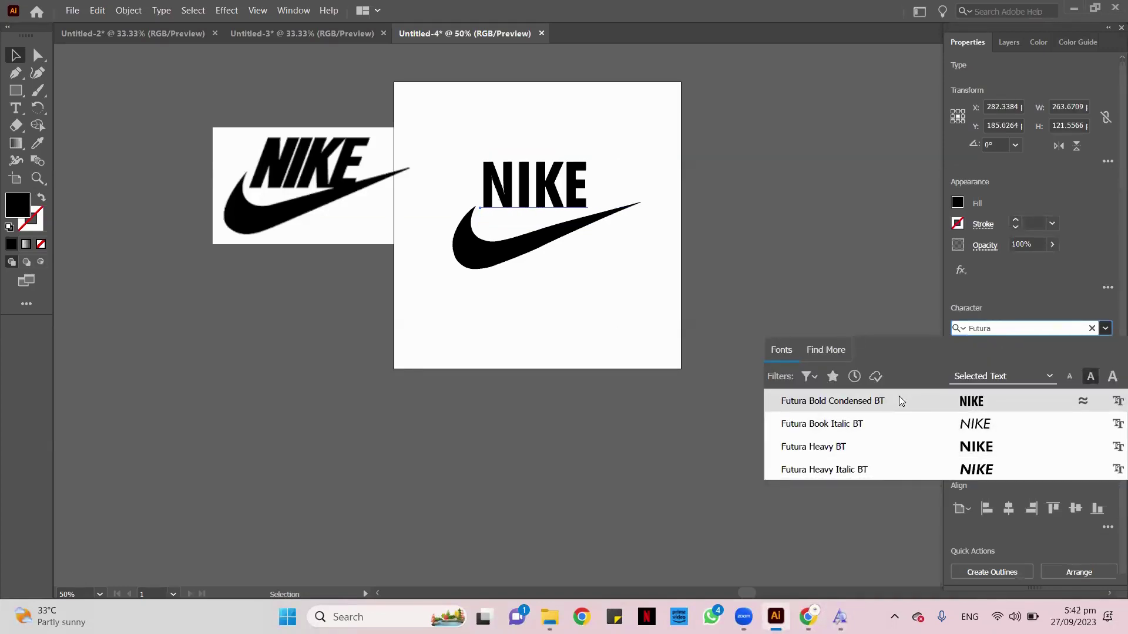
left_click(900, 471)
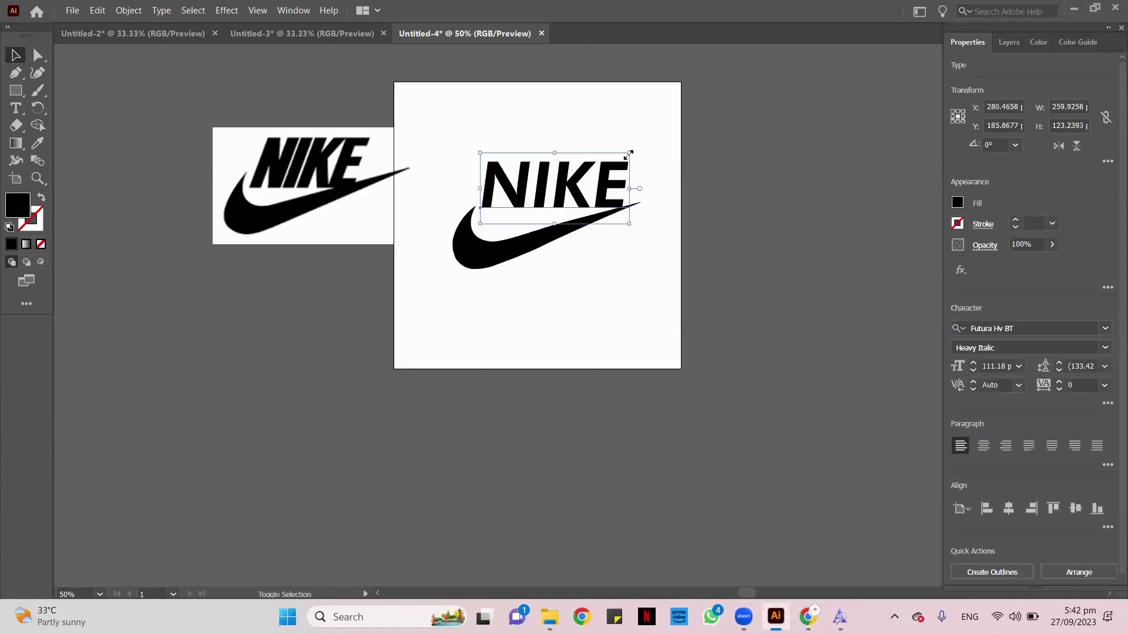
- Scale the NIKE text down to about 185 px wide and shift it slightly right above the swoosh
left_click_drag(630, 153, 586, 174)
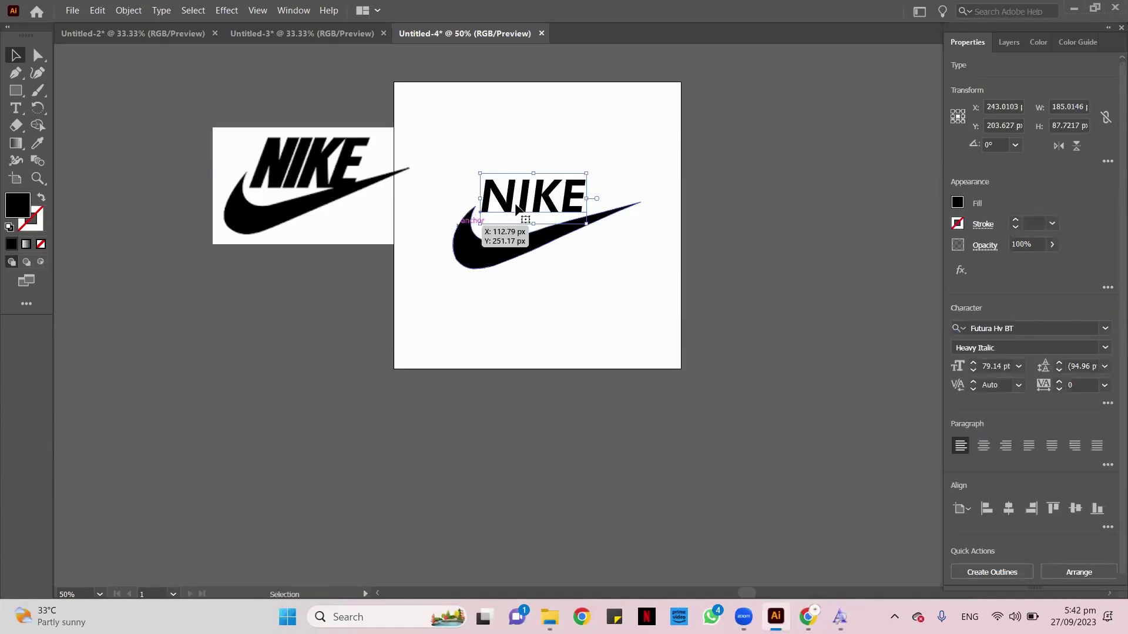
mouse_move(519, 210)
left_mouse_down()
mouse_move(541, 210)
mouse_move(528, 210)
left_mouse_up()
- Search the font list for "Futura" and examine the font styles available for the NIKE text
left_click(1105, 329)
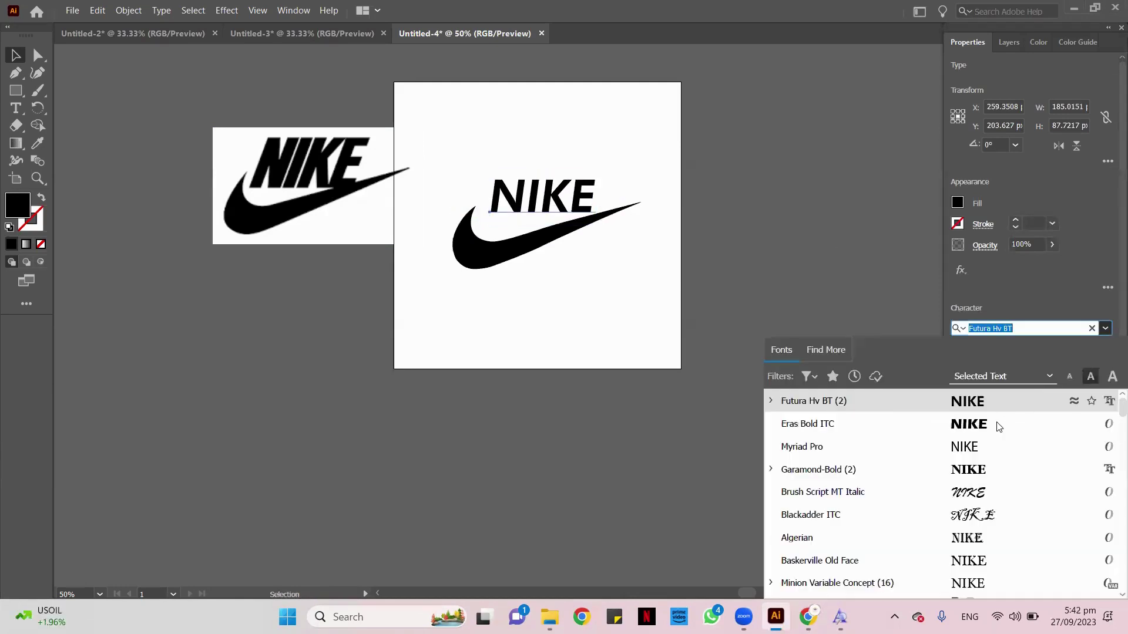
type("Futura")
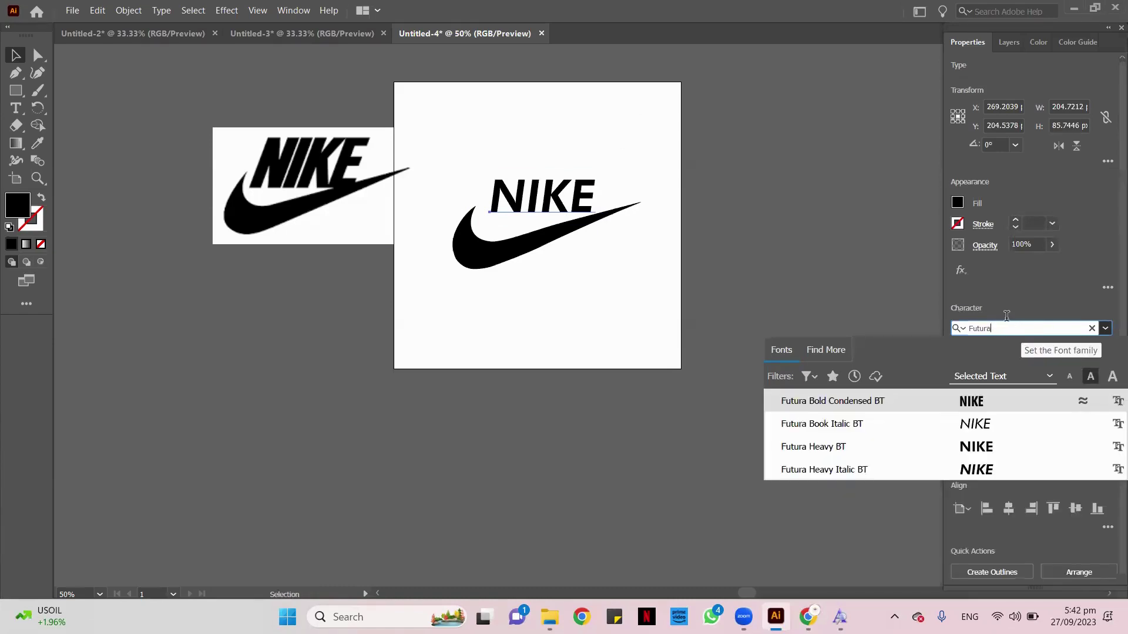
left_click(816, 284)
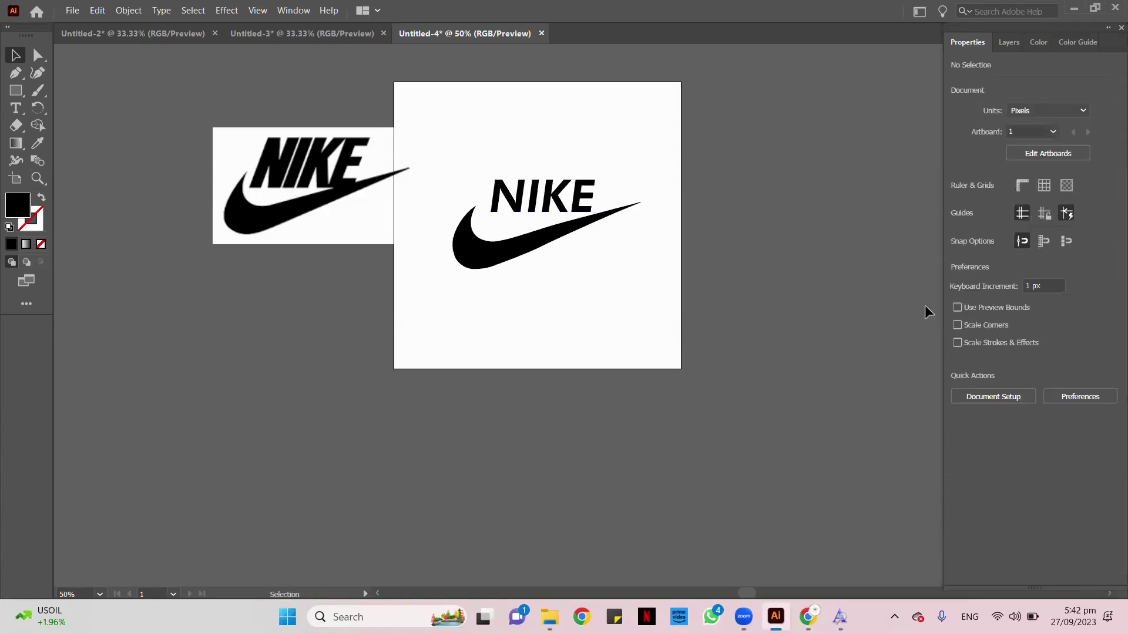
left_click(541, 194)
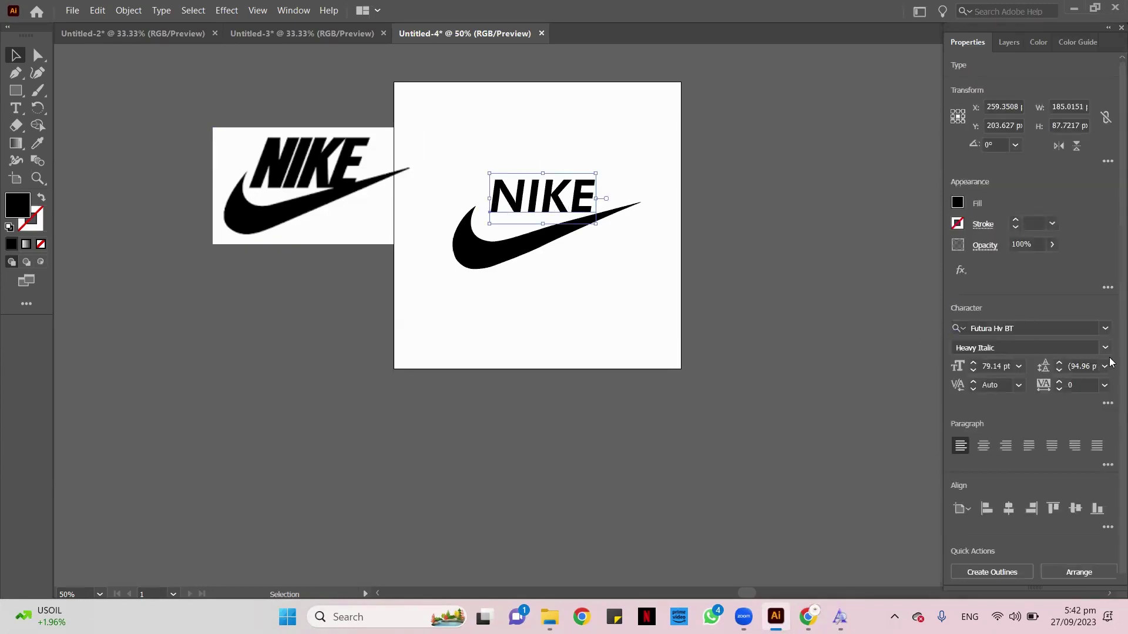
left_click(1105, 347)
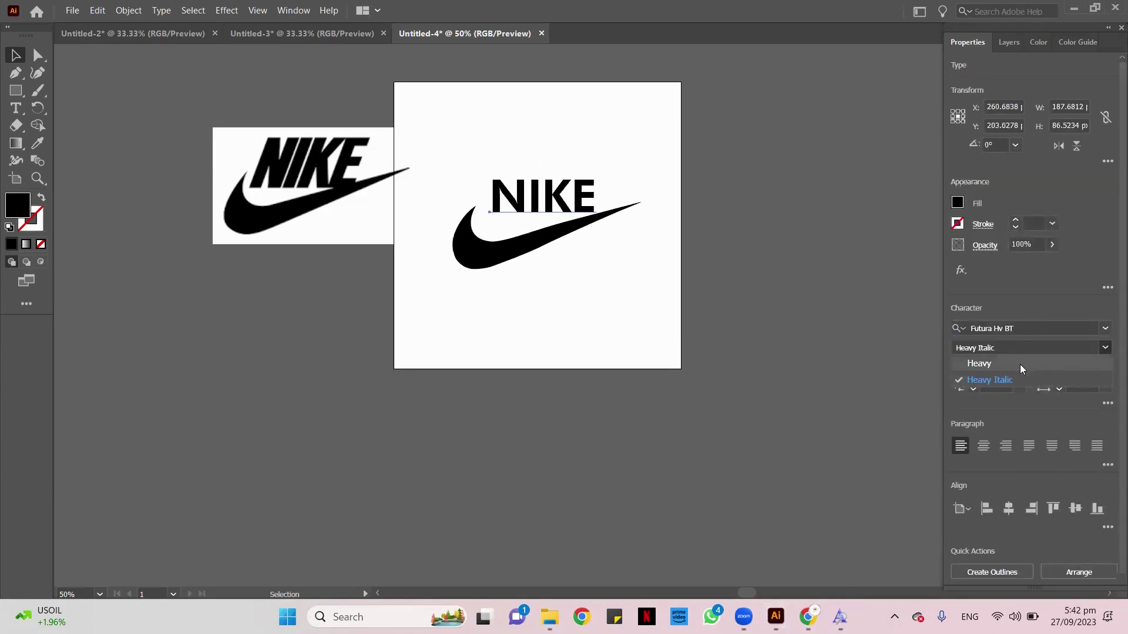
left_click(1104, 330)
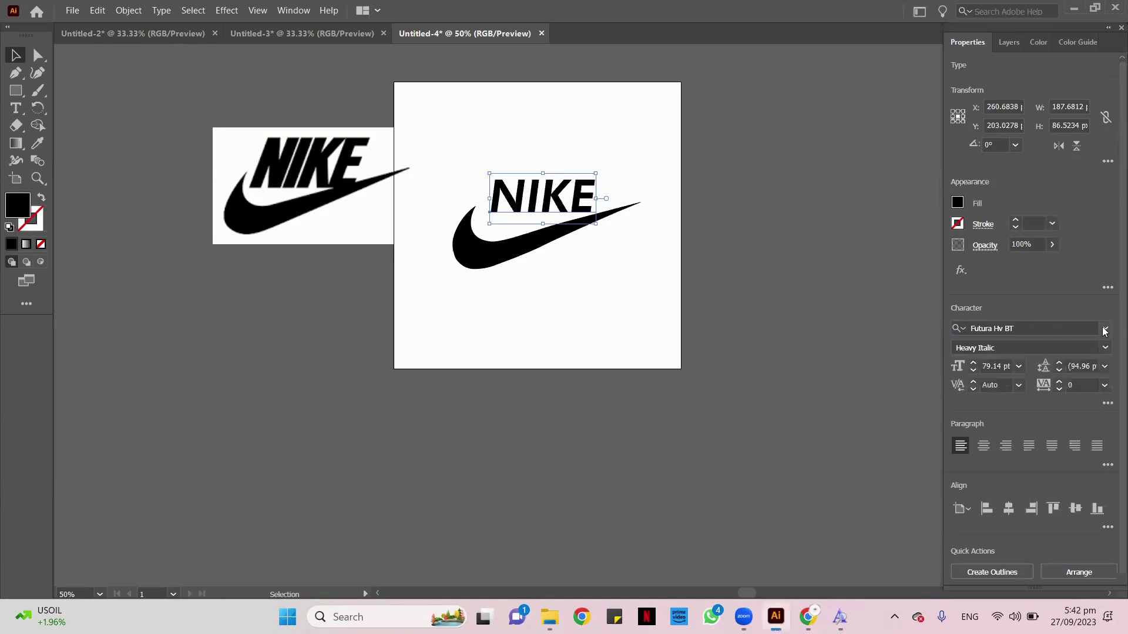
- Shorten the font search to "Futura" and reapply Futura Heavy Italic BT to the NIKE text
left_click(1021, 328)
left_click(1020, 328)
key("BackSpace")
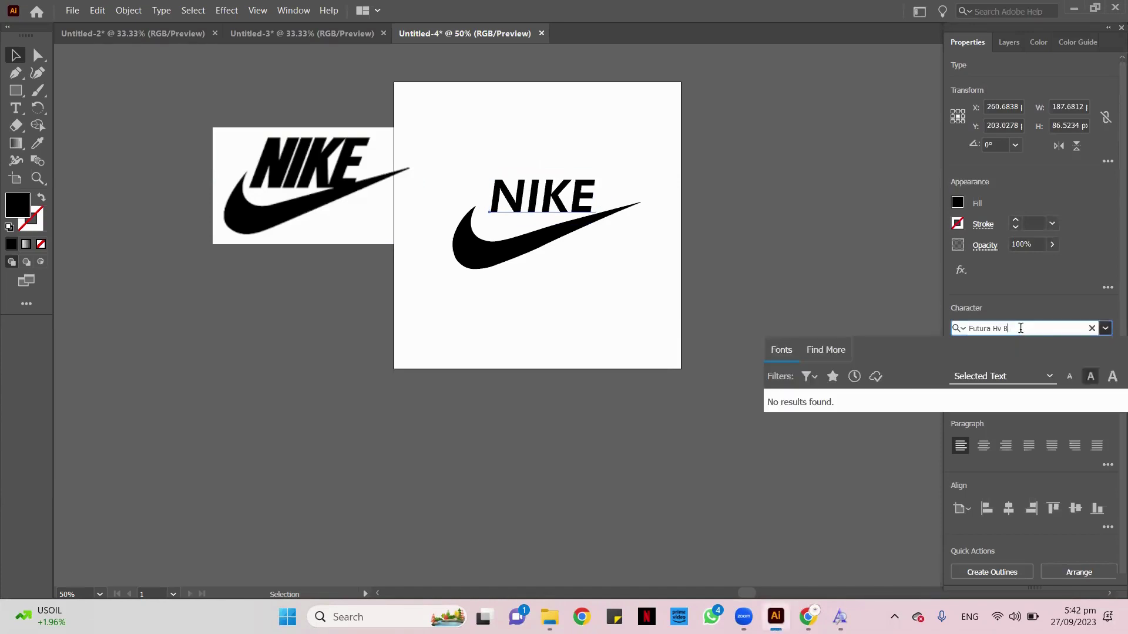
key("BackSpace")
key("BackSpace")
key("BackSpace")
key("BackSpace")
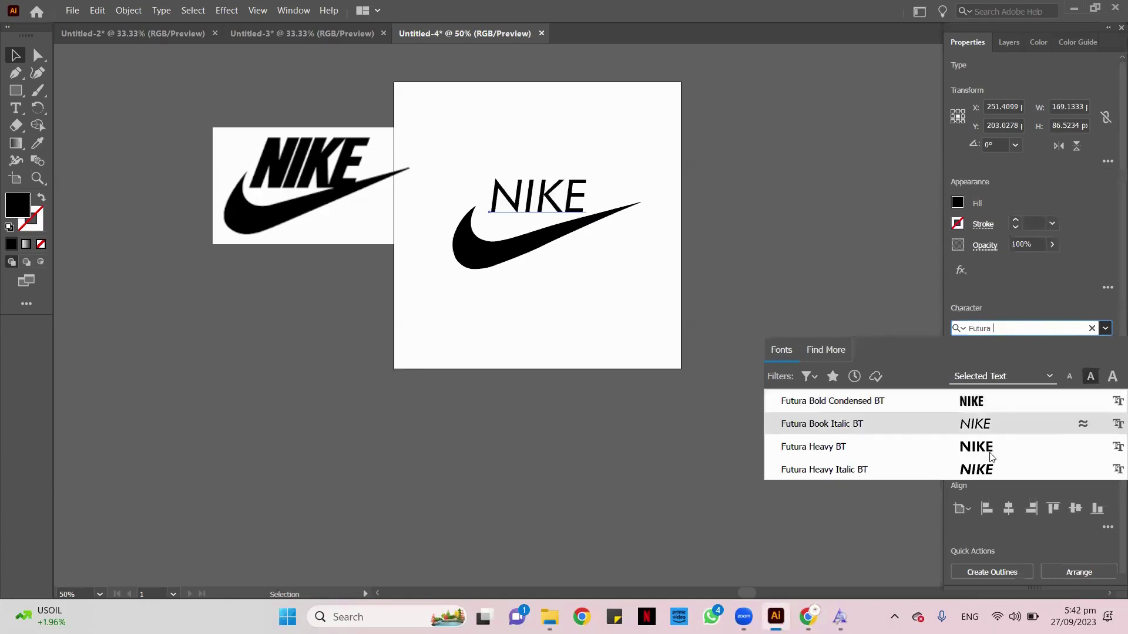
left_click(975, 469)
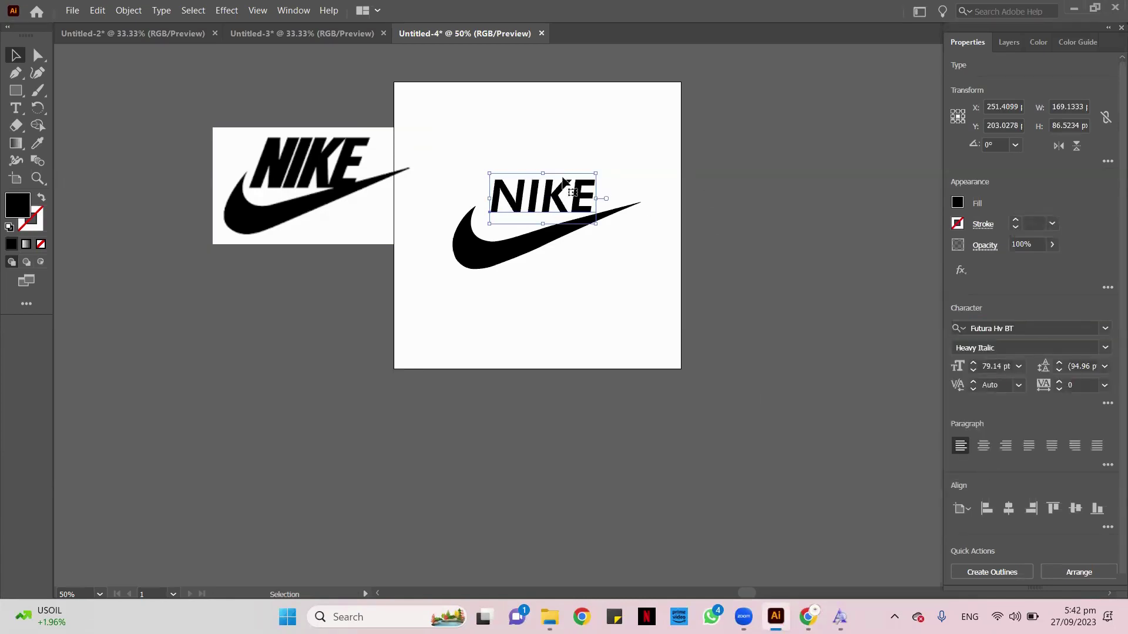
- Enlarge the NIKE text to about 208 px wide over the swoosh, and move the reference image away from the artboard
mouse_move(596, 174)
left_mouse_down()
mouse_move(631, 150)
mouse_move(582, 173)
mouse_move(628, 153)
mouse_move(605, 168)
left_mouse_up()
left_click_drag(555, 194, 572, 213)
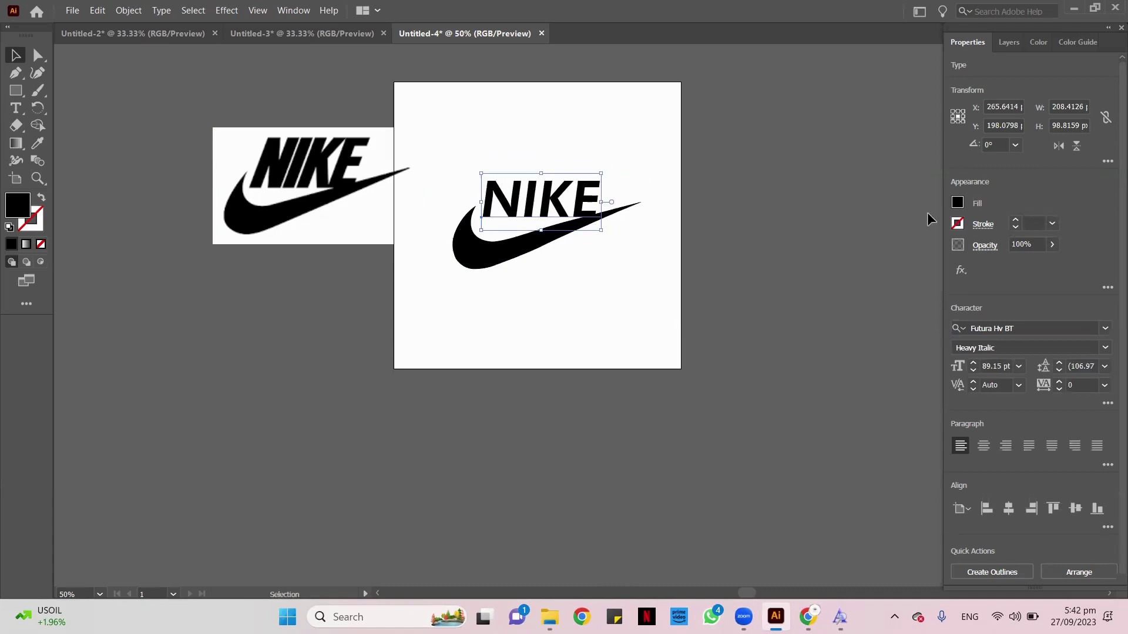
left_click(823, 218)
left_click_drag(182, 195, 78, 174)
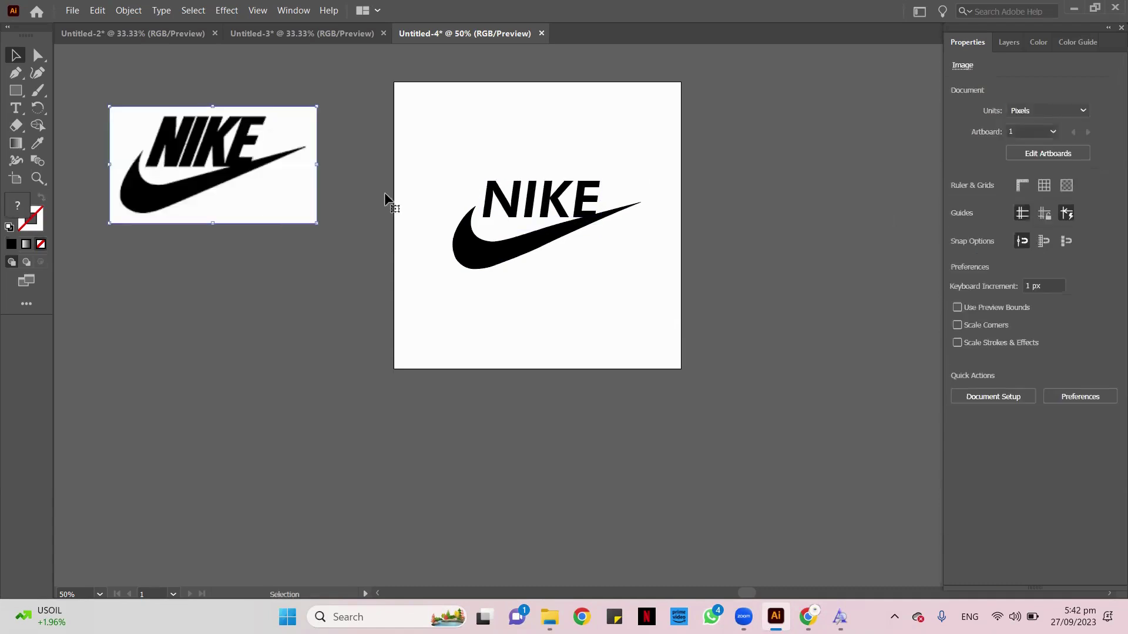
- Select the NIKE text and swoosh together, enlarge them to about 361 by 242 px, and position them lower on the artboard
left_click_drag(404, 162, 573, 285)
left_click_drag(554, 234, 543, 255)
left_click_drag(635, 195, 651, 151)
left_click_drag(541, 215, 555, 237)
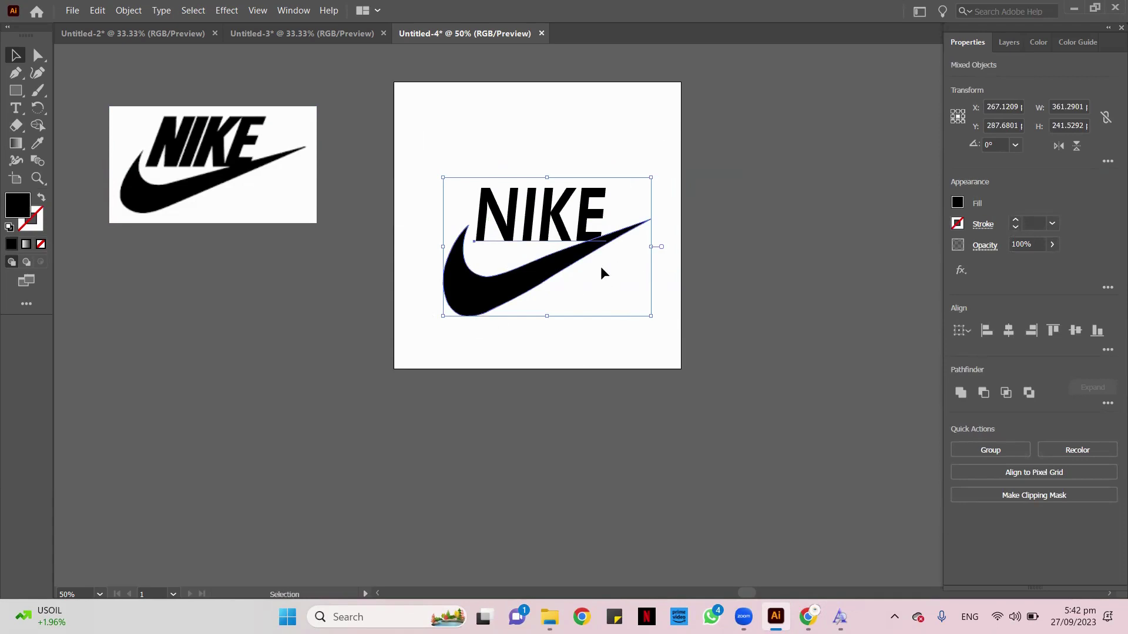
left_click(427, 182)
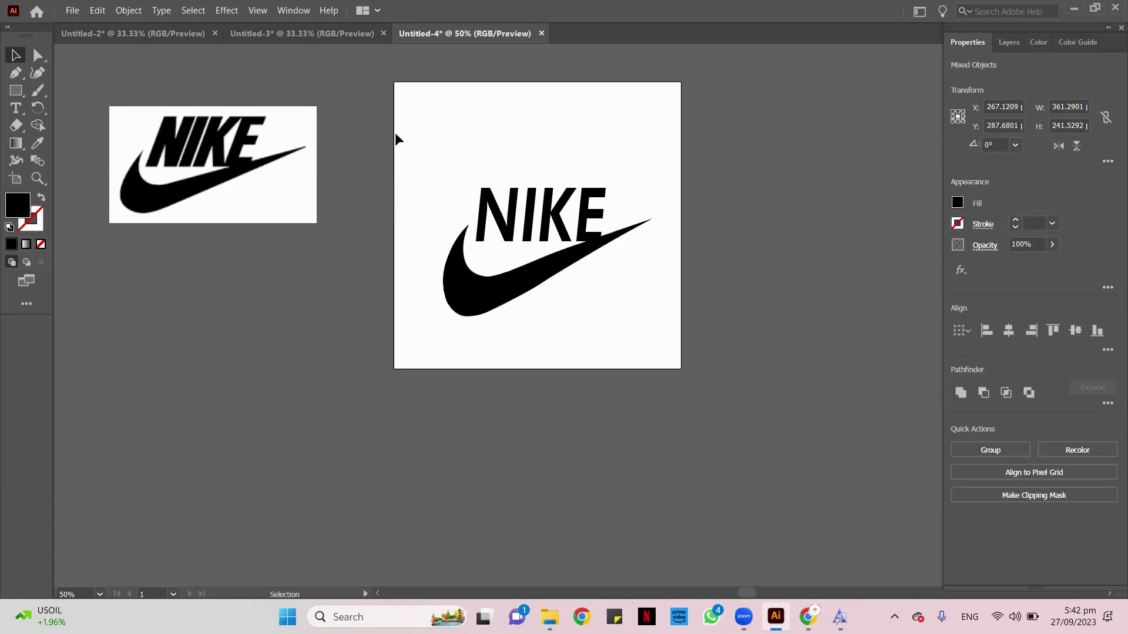
- Add a placeholder text line above the NIKE logo and scale it up to about 72 pt
left_click(15, 108)
left_click(498, 132)
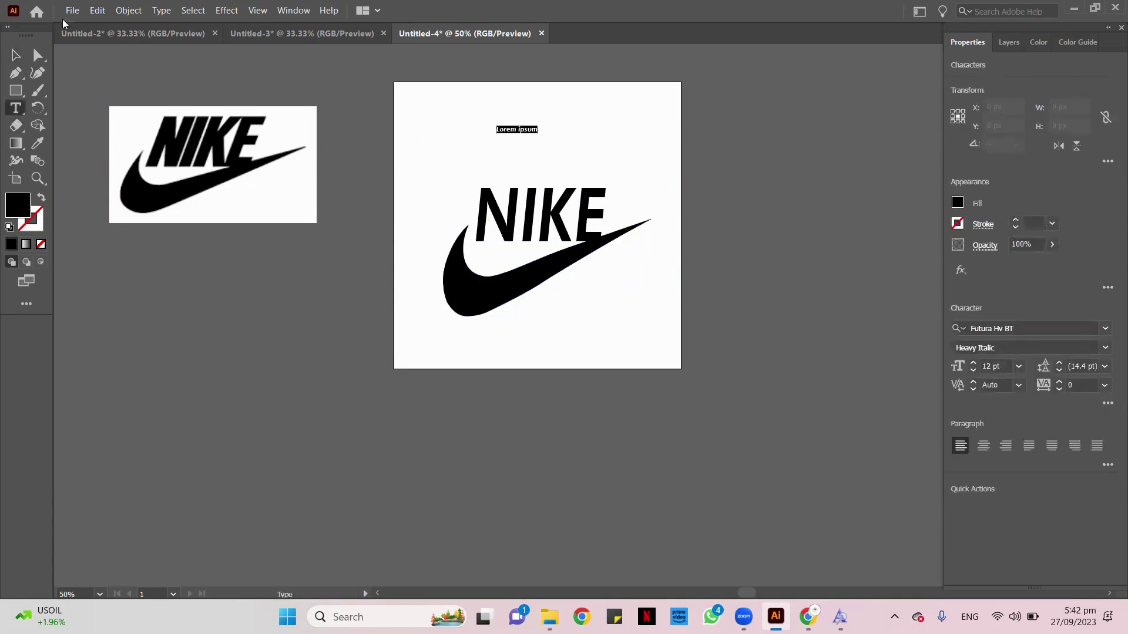
left_click(10, 54)
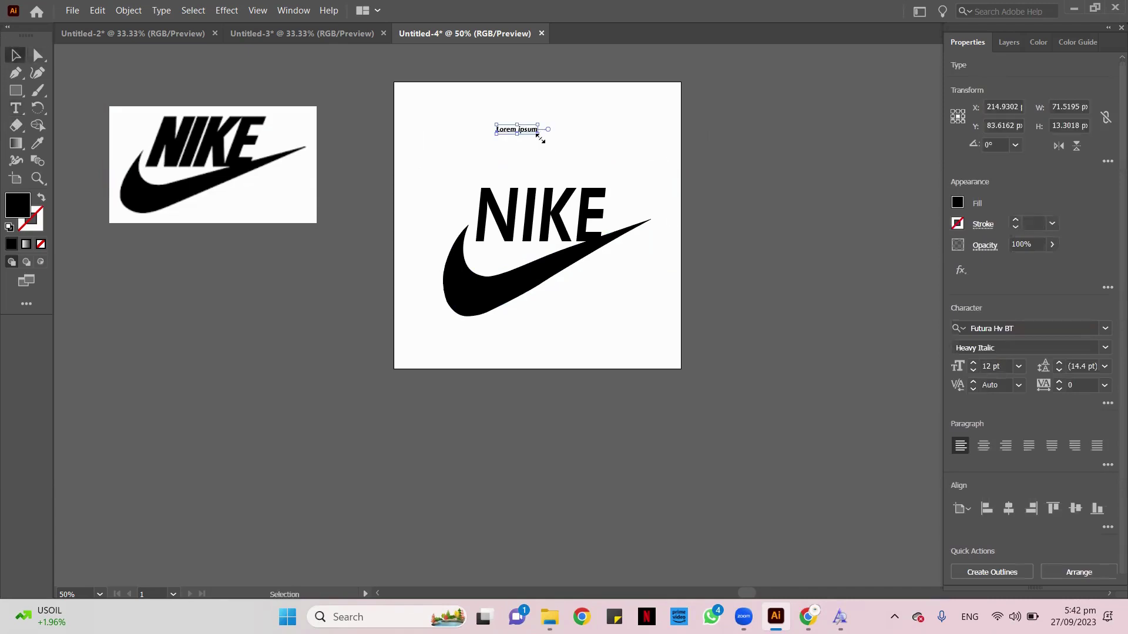
left_click_drag(538, 134, 637, 157)
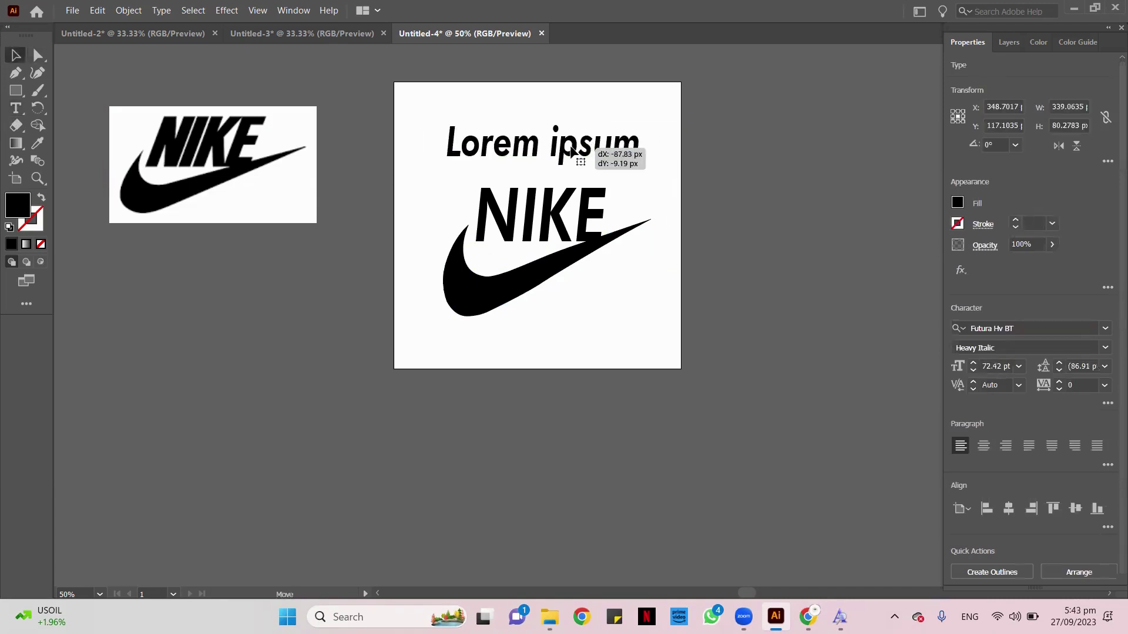
- Position the placeholder line above the NIKE logo and replace its text with "ABSTRACT LOGO"
key("t")
triple_click(571, 143)
type("ABSTA")
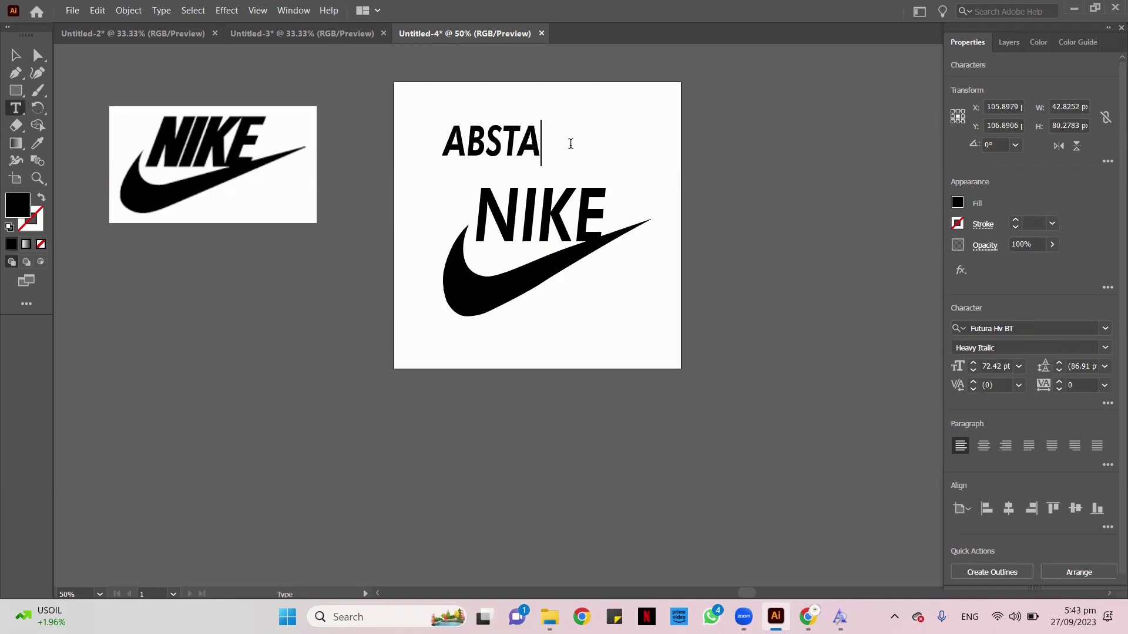
key("BackSpace")
type("RACT ")
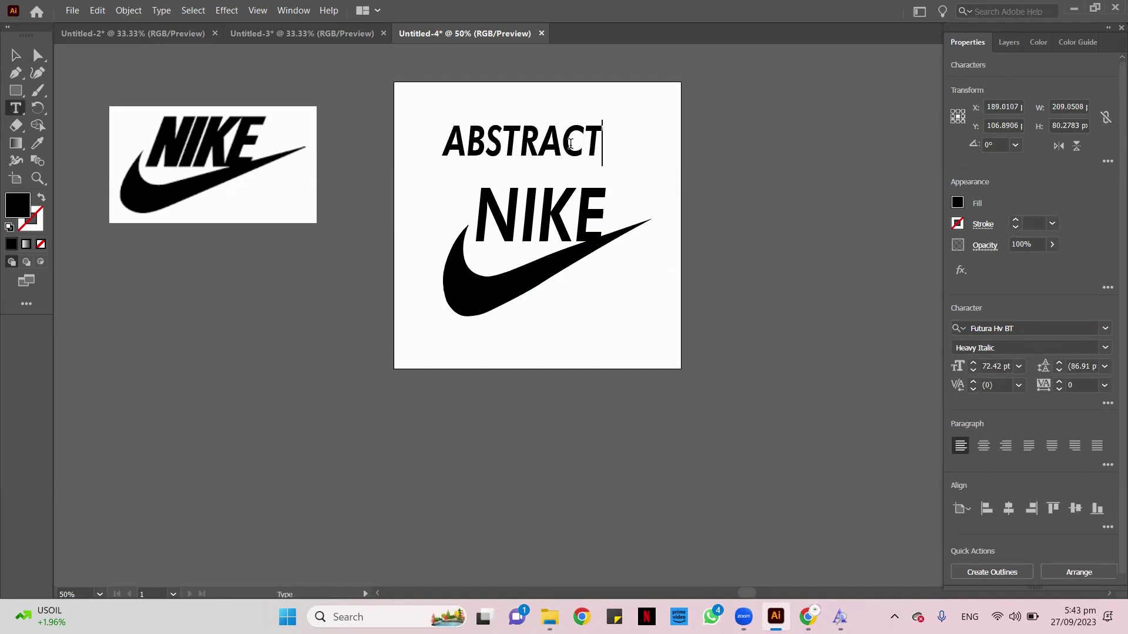
type("LOGO")
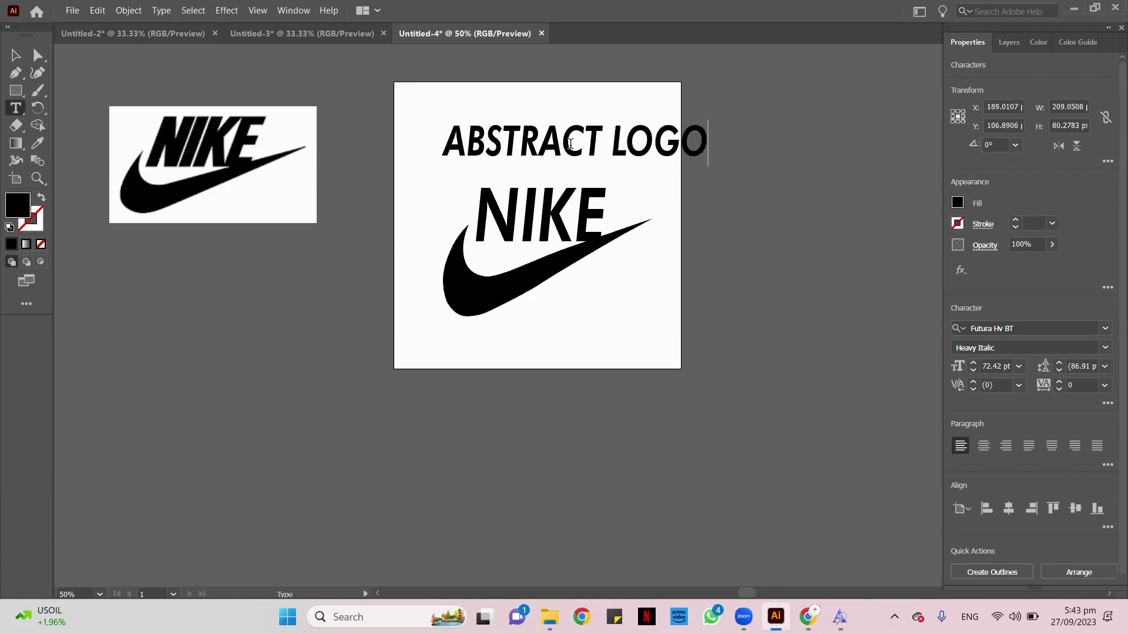
- Move the ABSTRACT LOGO title left and slightly up so it fits inside the artboard, and deselect it
left_click(16, 55)
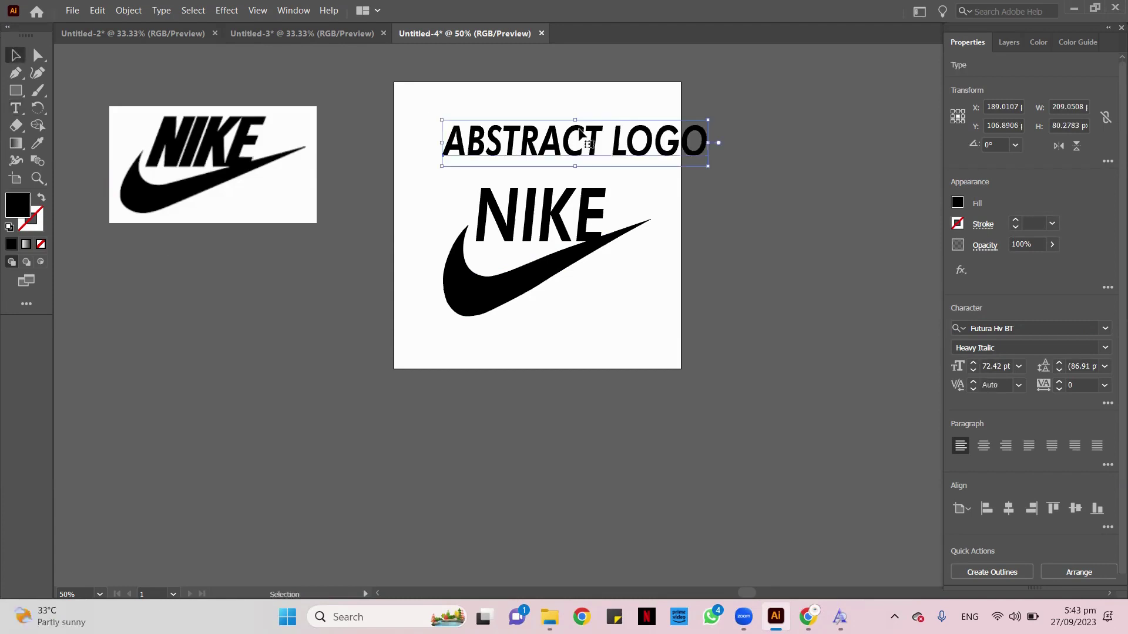
left_click_drag(593, 152, 561, 148)
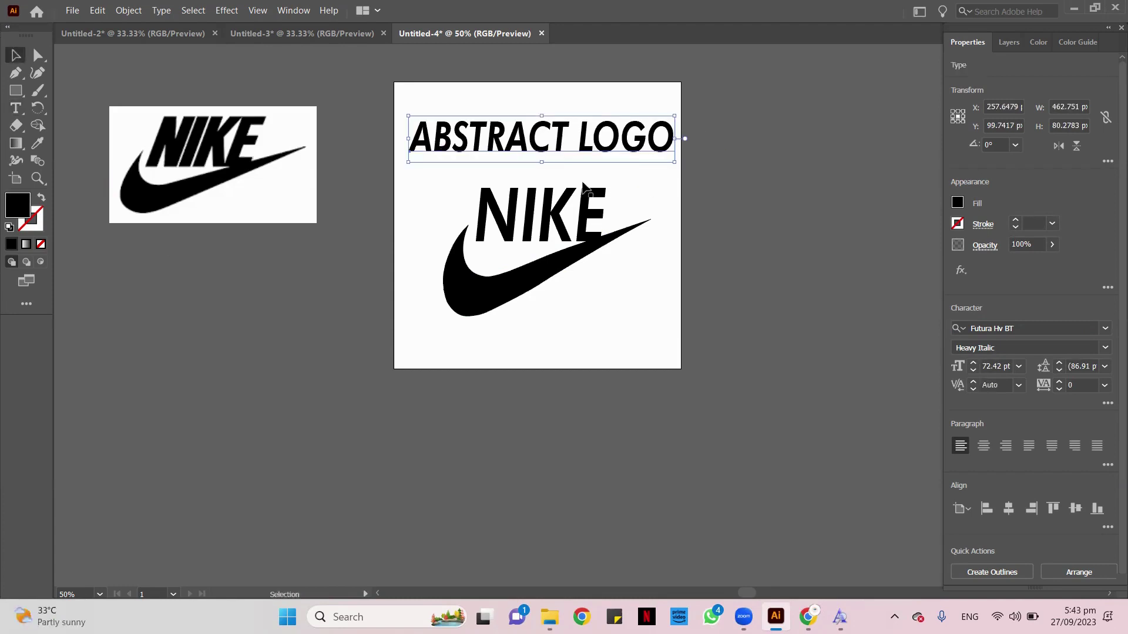
left_click(330, 66)
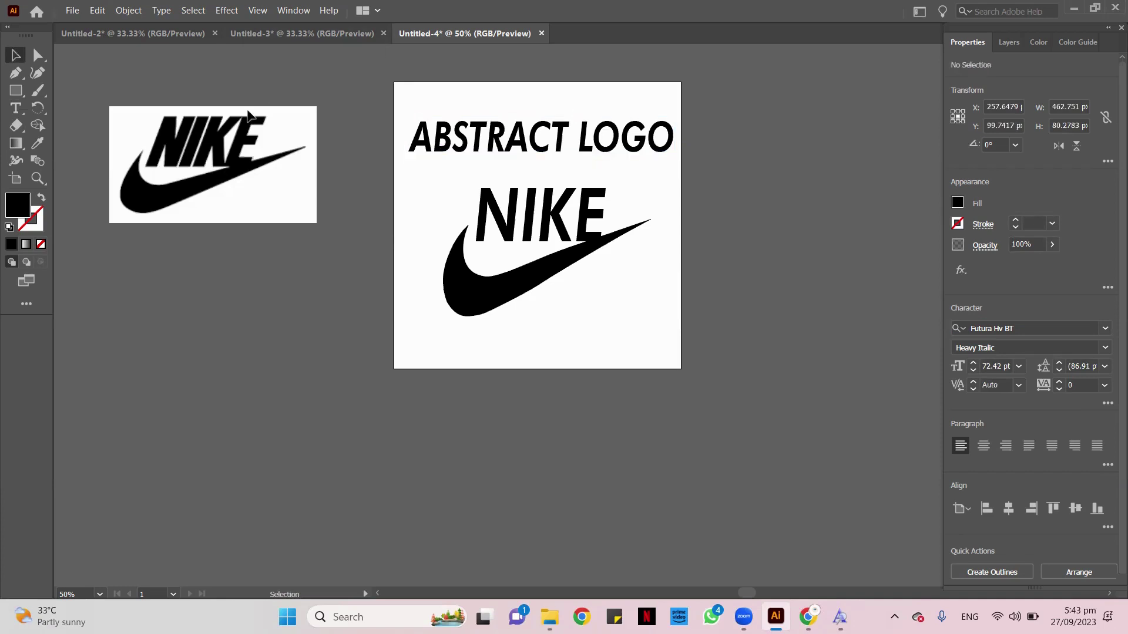
- Delete the NIKE reference image beside the artboard and nudge the swoosh slightly right and up under the NIKE text
left_click(247, 136)
key("Delete")
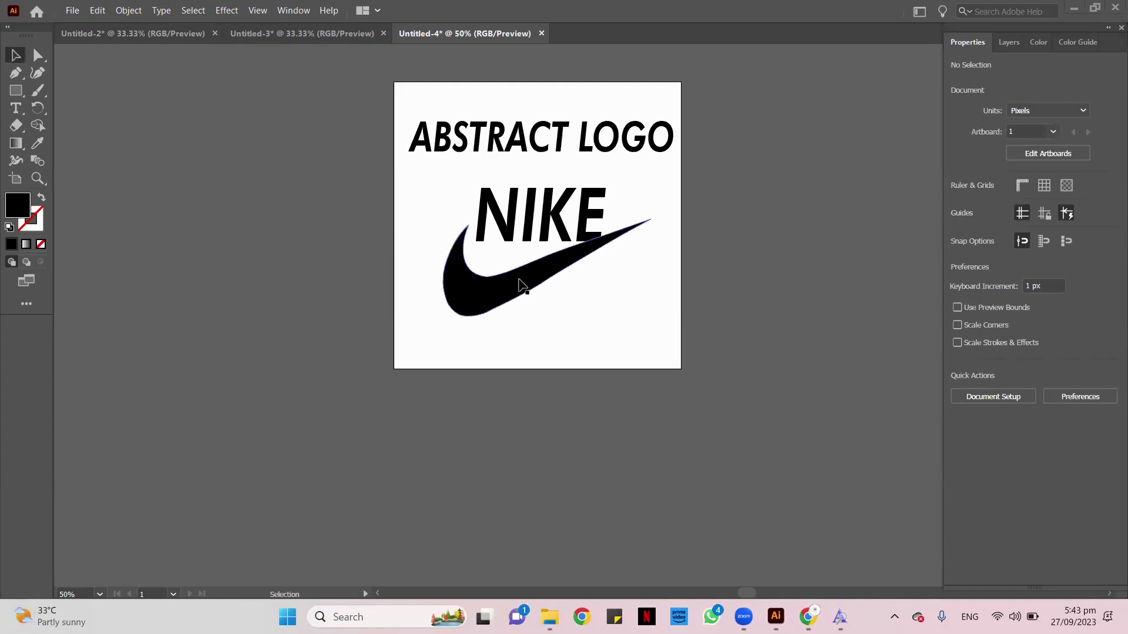
left_click_drag(516, 288, 522, 288)
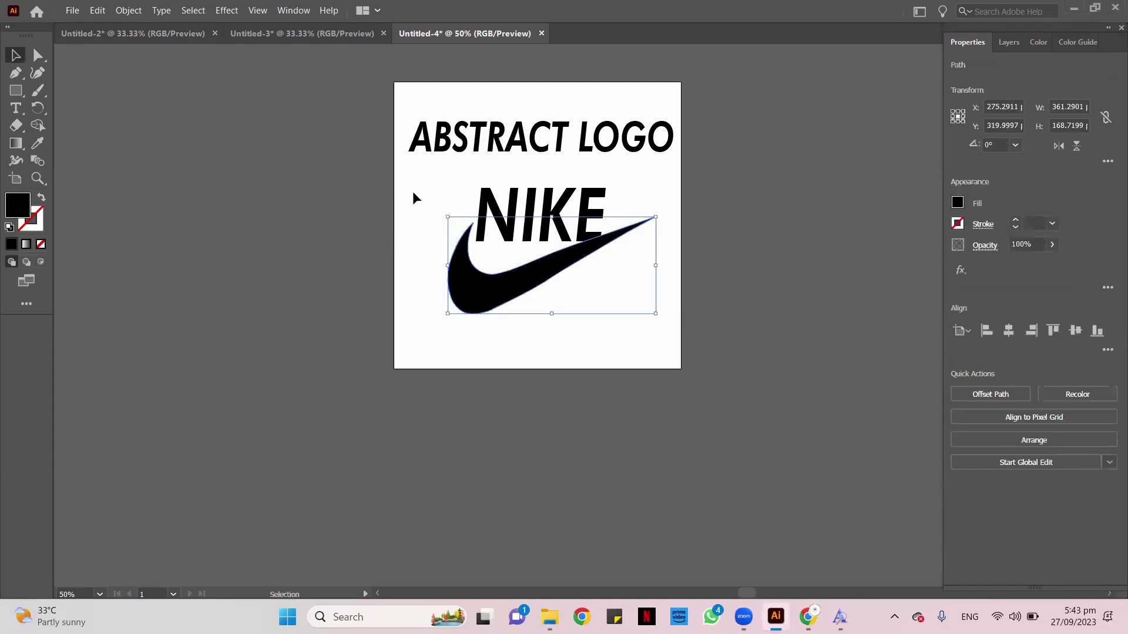
left_click(580, 394)
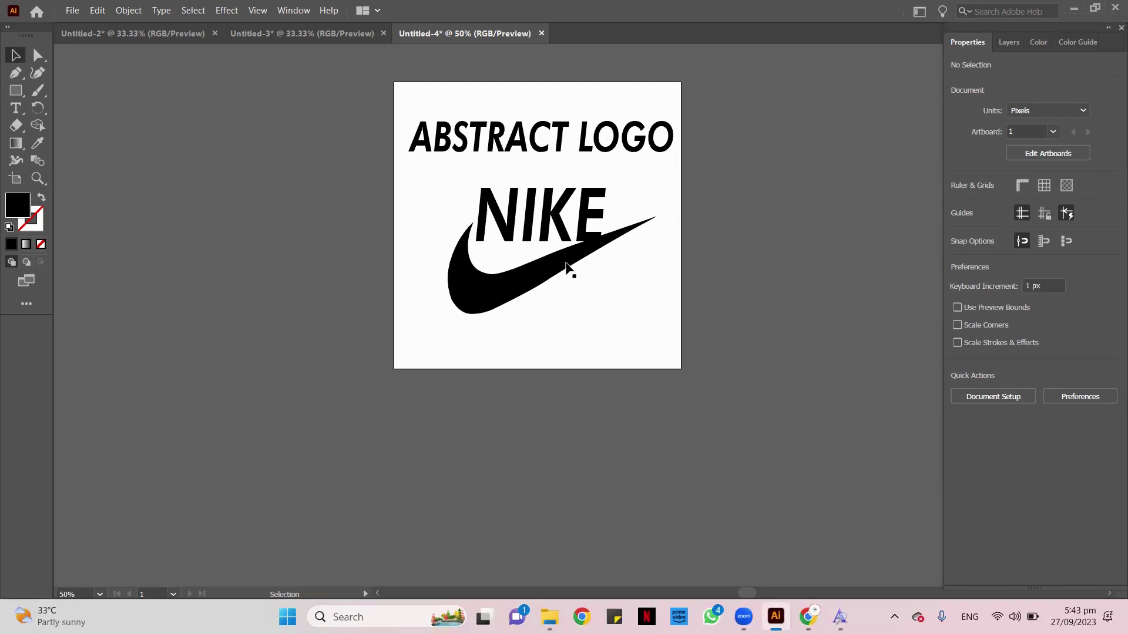
- Look at the letterform logo in Untitled-3 and the symbol logo in Untitled-2
left_click(302, 34)
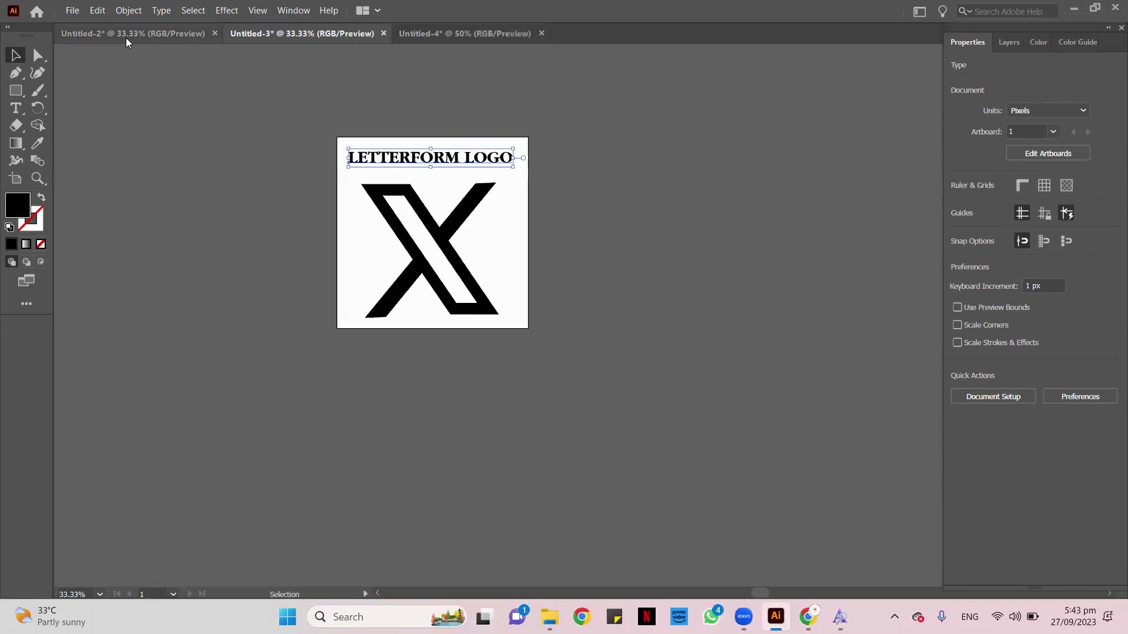
left_click(126, 34)
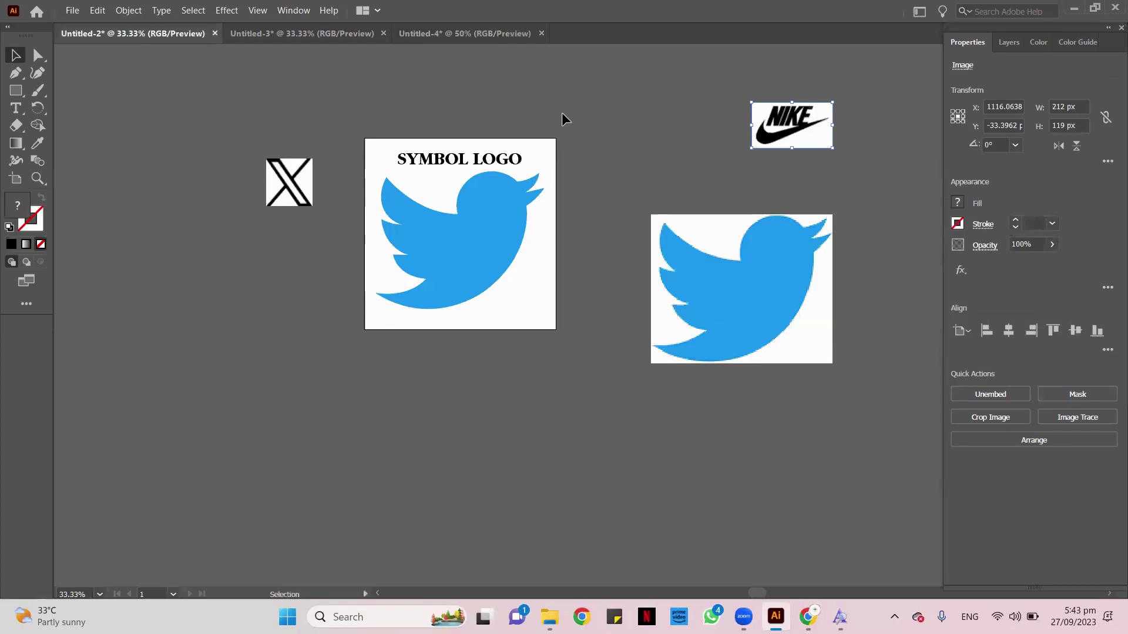